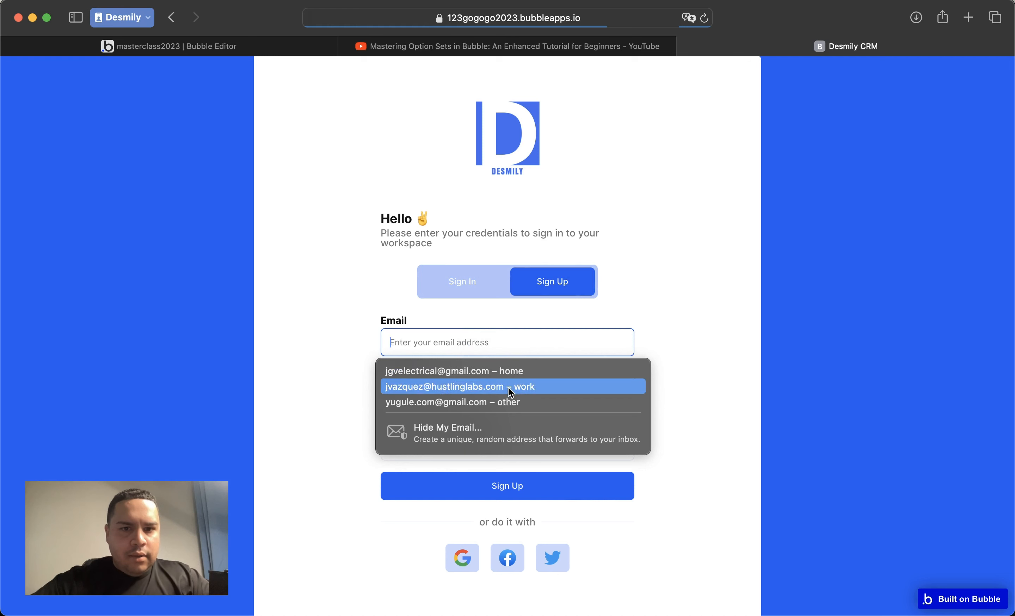
Sign up with the saved email address plus a suffix and Safari's suggested strong password
{"action": "left_click", "coordinate": [425, 343]}
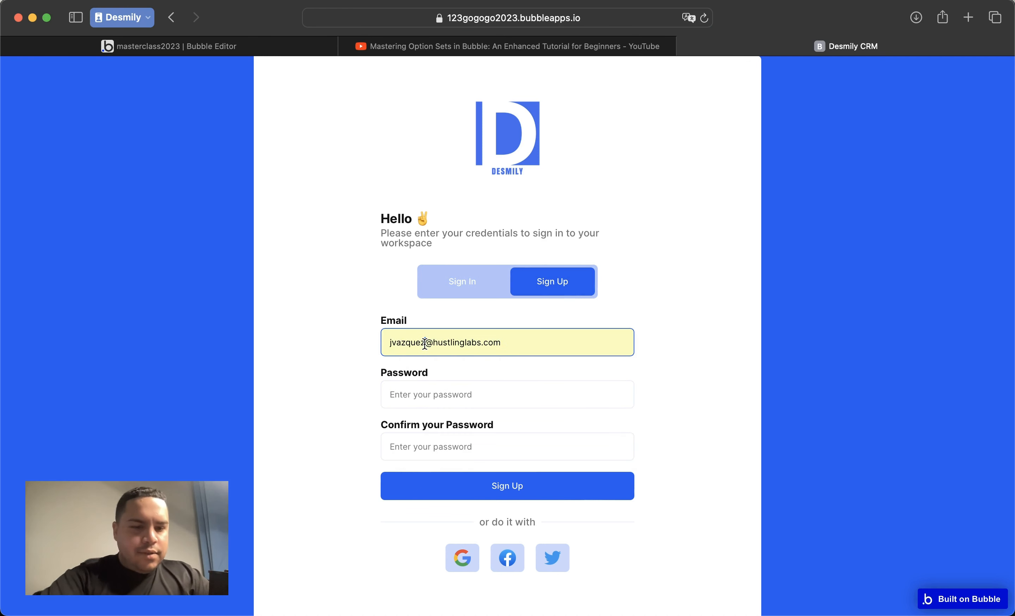
{"action": "type", "text": "+009"}
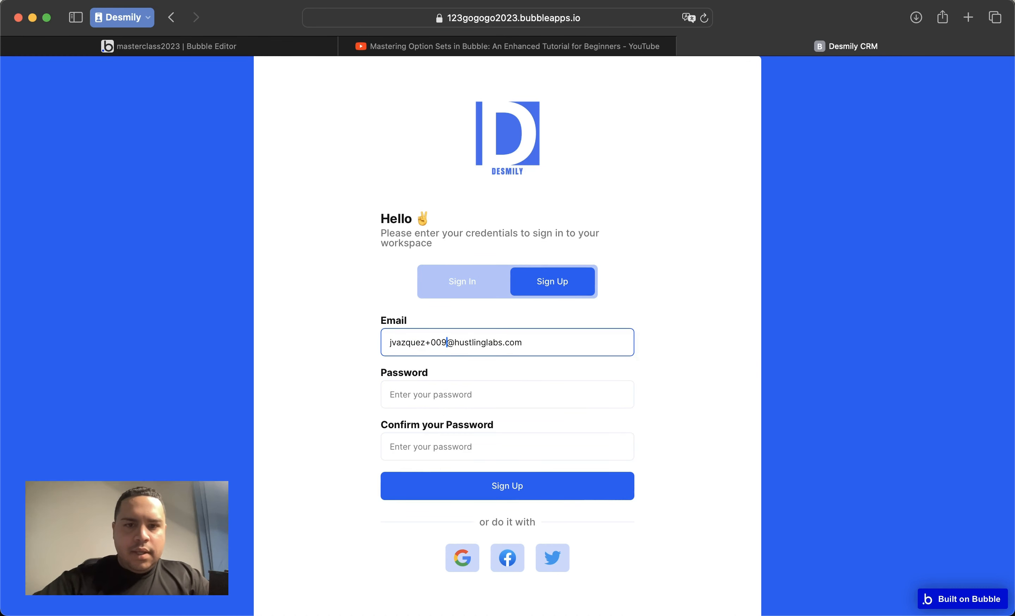
{"action": "left_click", "coordinate": [417, 404]}
{"action": "left_click", "coordinate": [838, 430]}
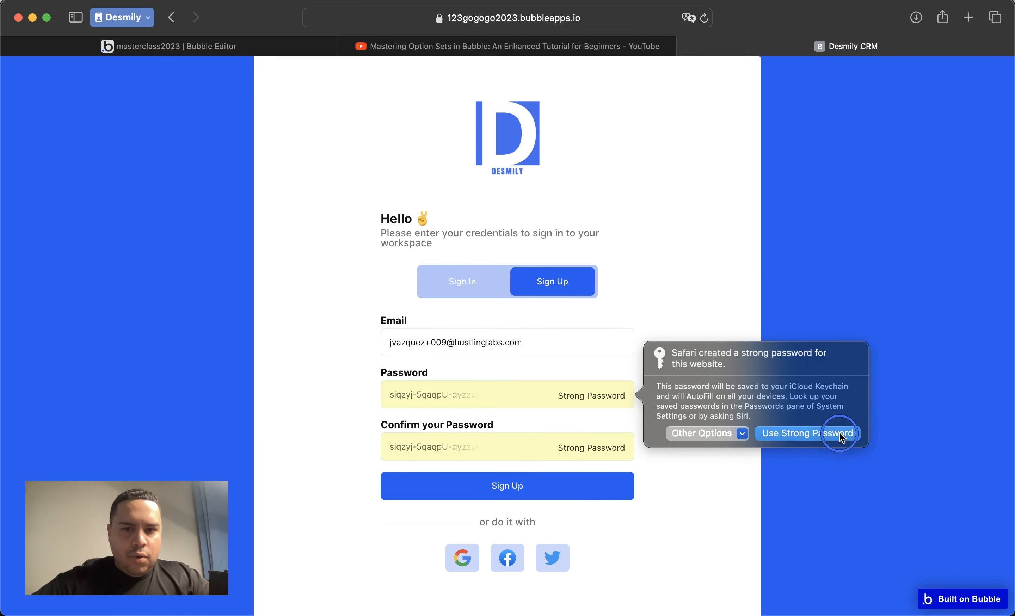
{"action": "left_click", "coordinate": [522, 495]}
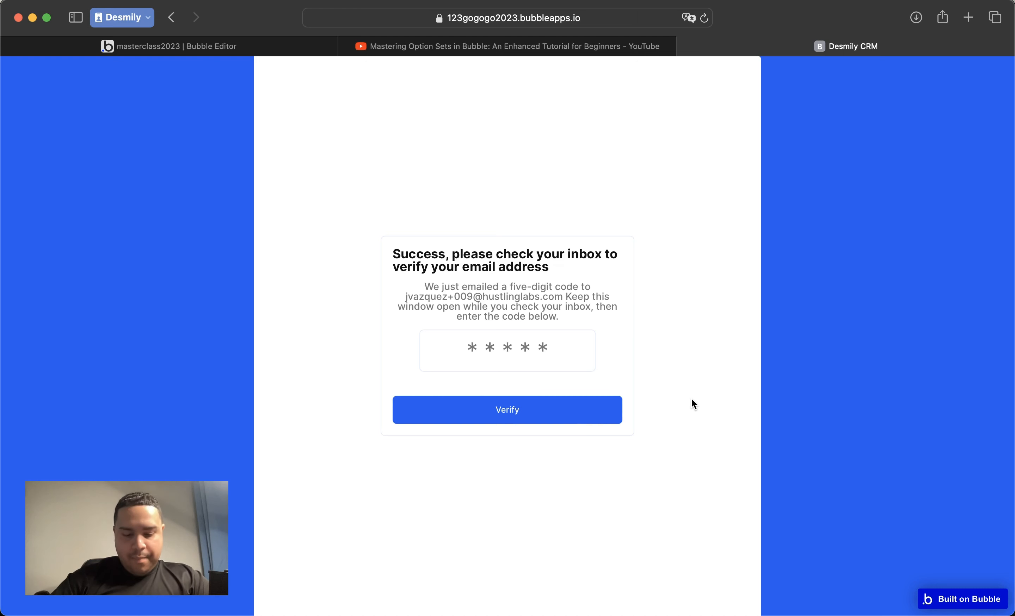
Enter the emailed five-digit verification code and verify the account
{"action": "left_click", "coordinate": [532, 352]}
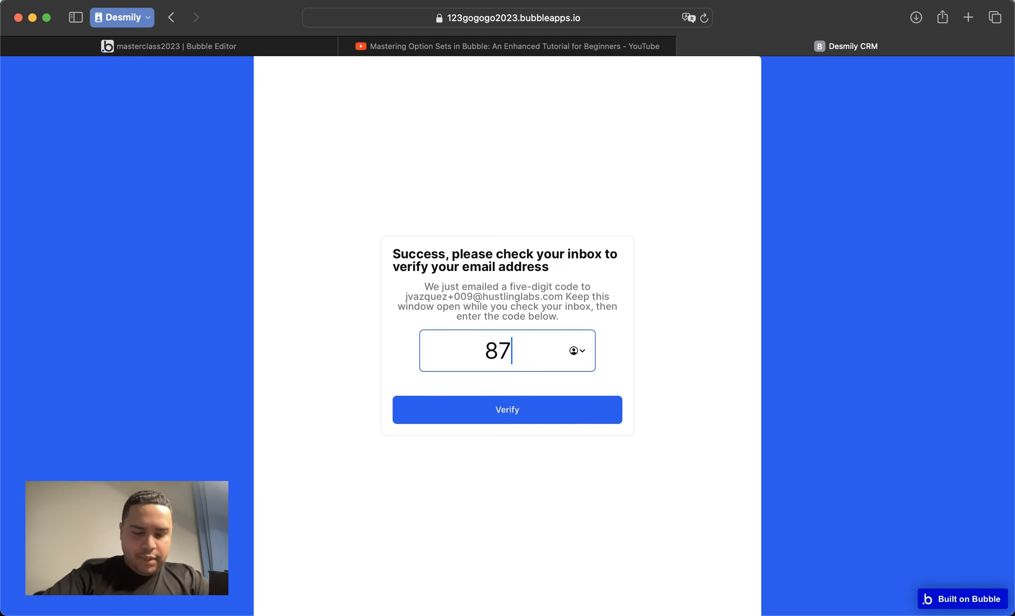
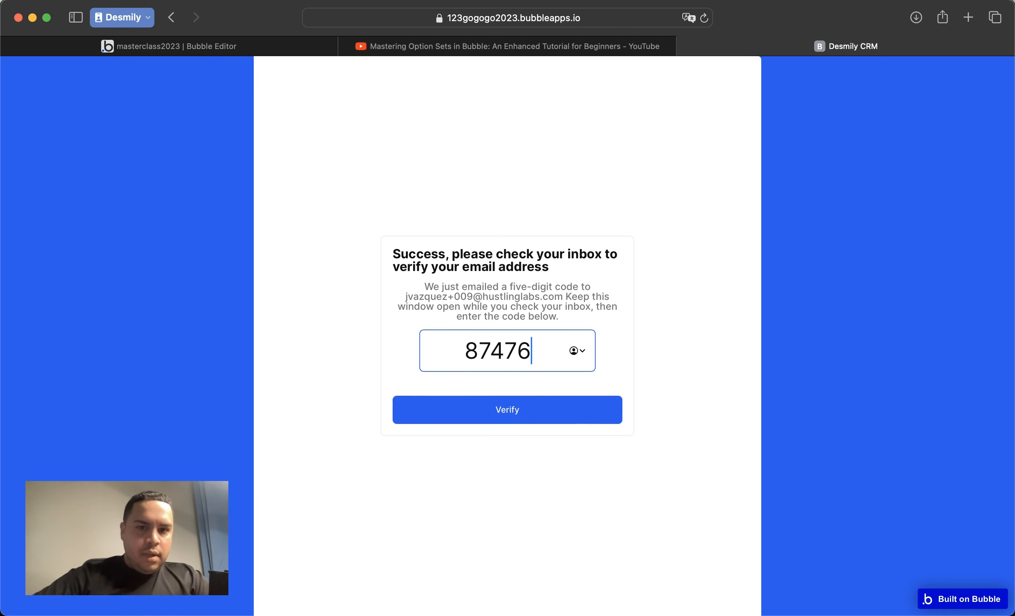
{"action": "left_click", "coordinate": [517, 418]}
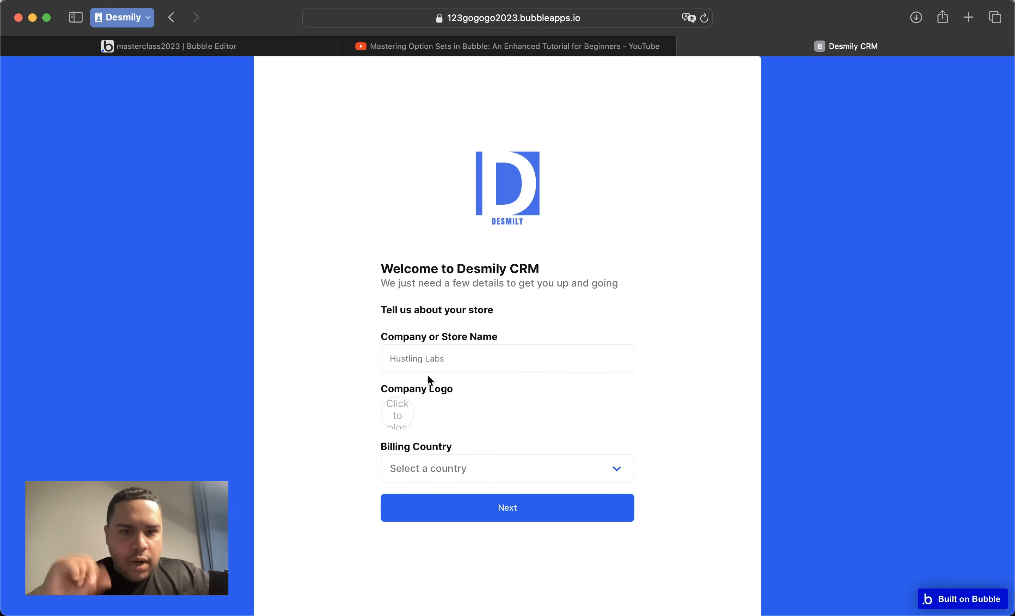
Pick Andorra from the Billing Country list, then return to the Bubble Editor tab
{"action": "left_click", "coordinate": [506, 473]}
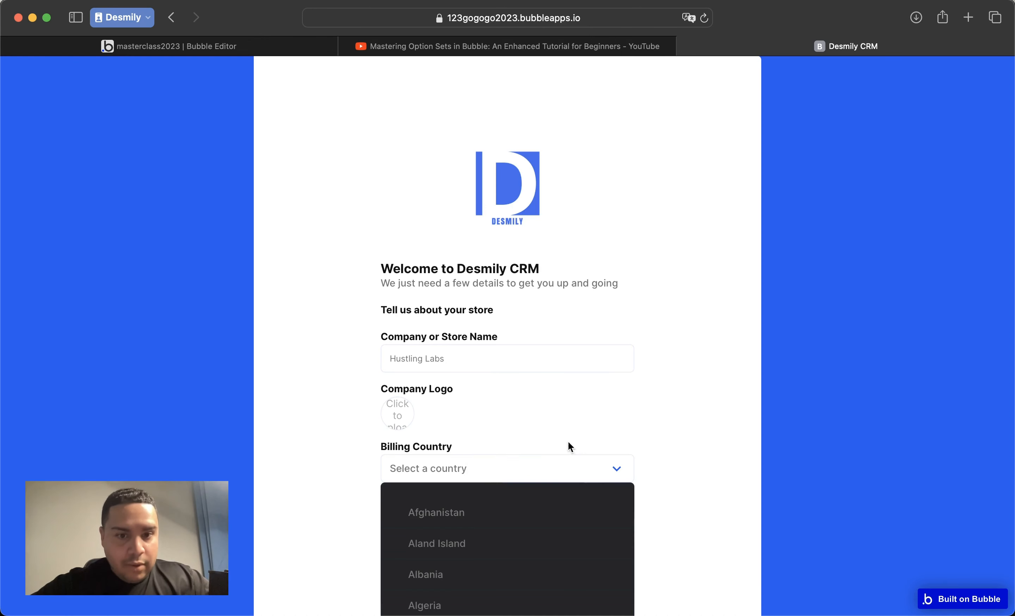
{"action": "scroll", "coordinate": [632, 420], "scroll_direction": "down", "scroll_amount": 2}
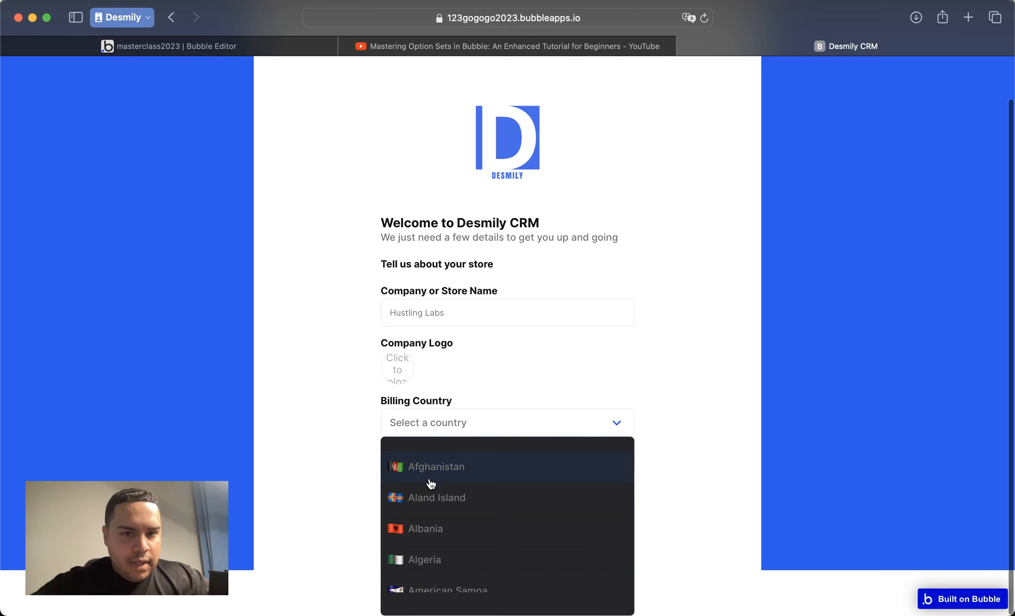
{"action": "scroll", "coordinate": [443, 534], "scroll_direction": "down", "scroll_amount": 4}
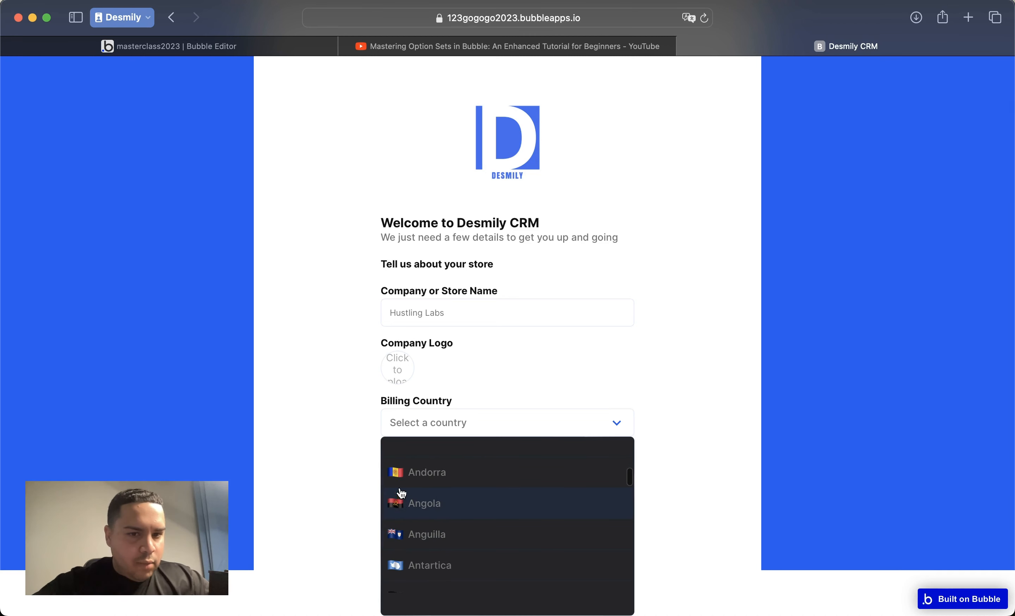
{"action": "left_click", "coordinate": [394, 474]}
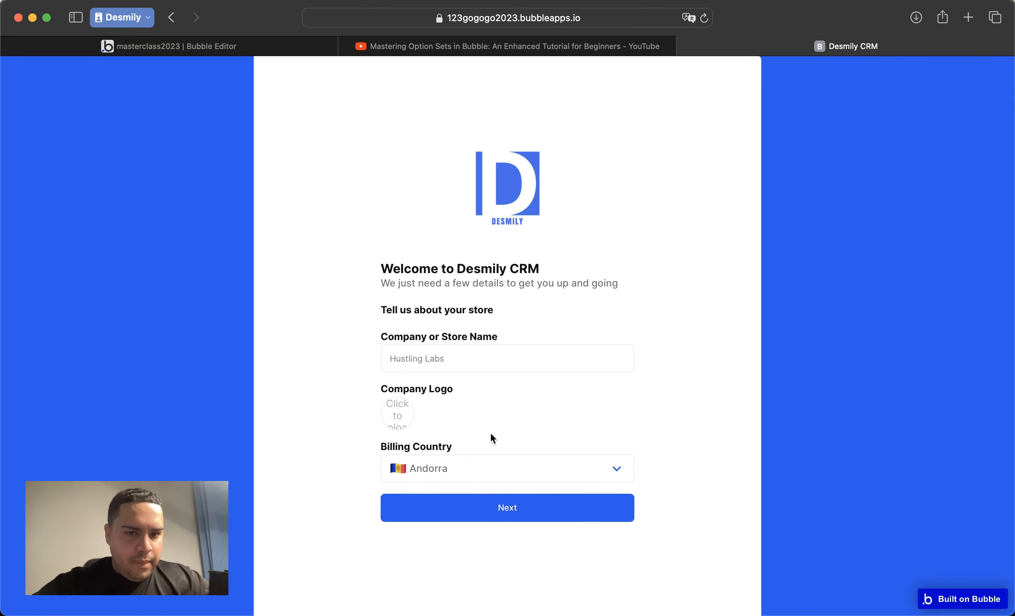
{"action": "left_click", "coordinate": [399, 474]}
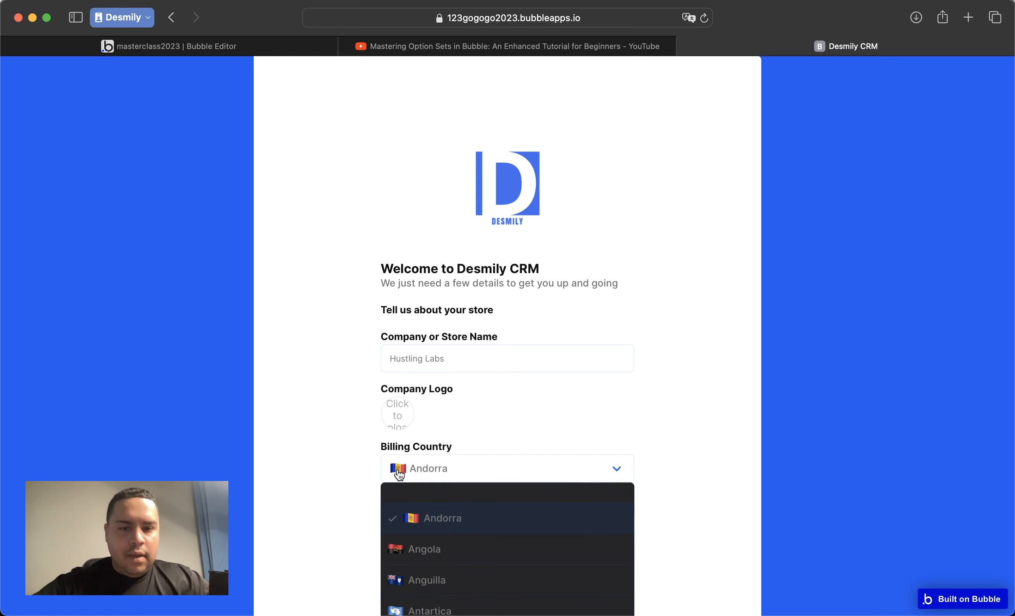
{"action": "left_click", "coordinate": [740, 390]}
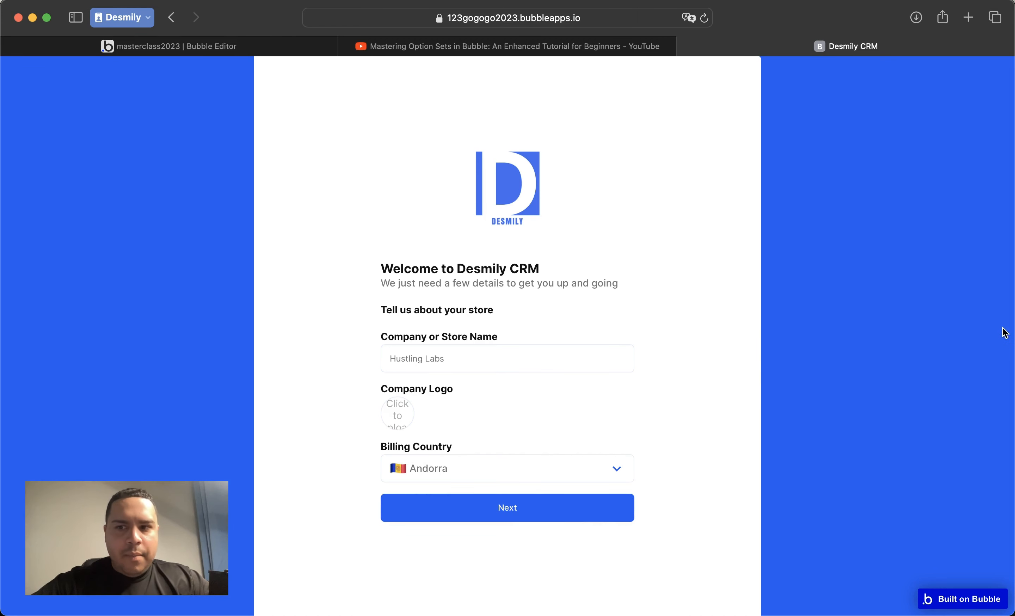
{"action": "left_click", "coordinate": [996, 338]}
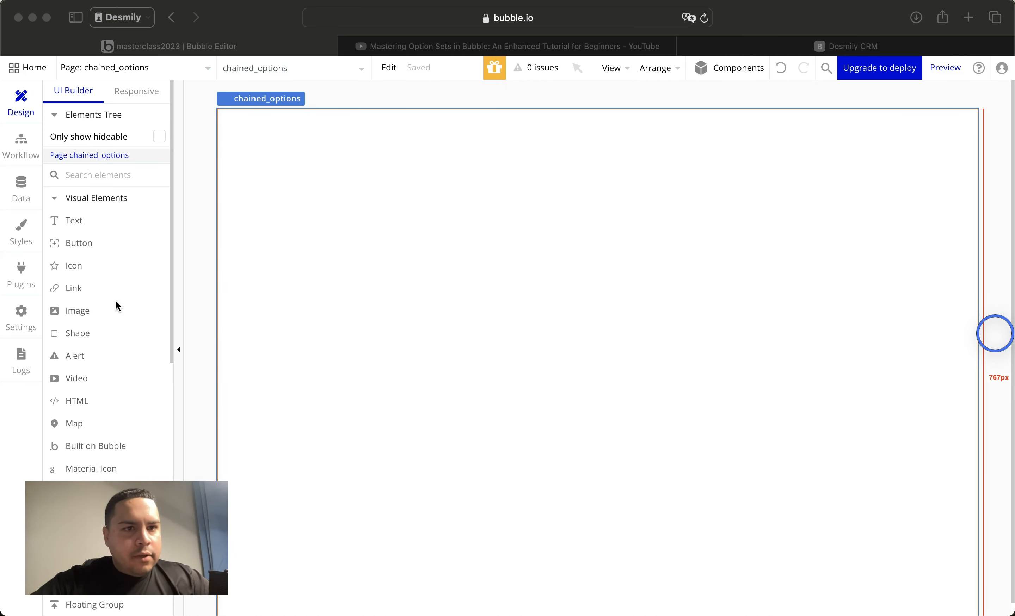
Draw Group A at the page's top-left and duplicate it as Group B
{"action": "left_click", "coordinate": [338, 152]}
{"action": "scroll", "coordinate": [89, 324], "scroll_direction": "down", "scroll_amount": 10}
{"action": "scroll", "coordinate": [91, 328], "scroll_direction": "down", "scroll_amount": 3}
{"action": "scroll", "coordinate": [91, 155], "scroll_direction": "up", "scroll_amount": 2}
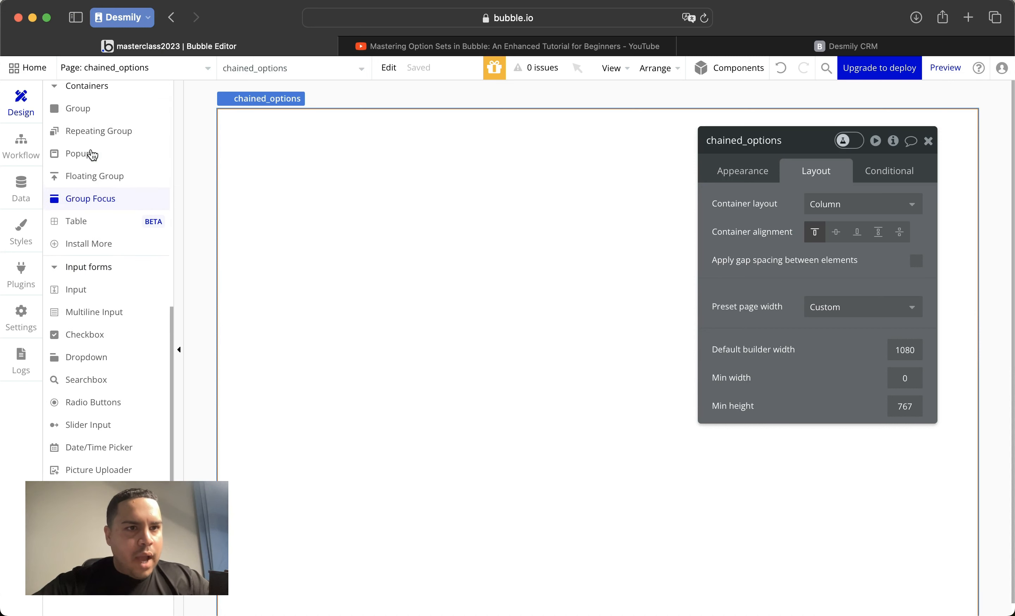
{"action": "left_click", "coordinate": [94, 107]}
{"action": "left_click_drag", "start_coordinate": [261, 119], "coordinate": [475, 149]}
{"action": "left_click", "coordinate": [356, 127]}
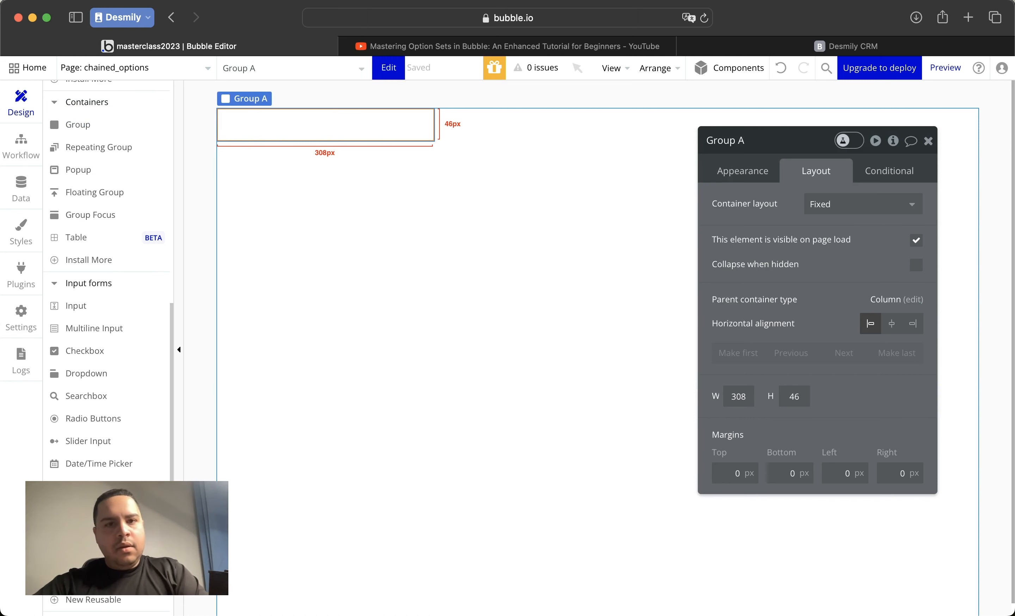
{"action": "key", "text": "super+c"}
{"action": "key", "text": "super+v"}
Set the page's container layout to Row with space-between alignment
{"action": "left_click", "coordinate": [483, 217]}
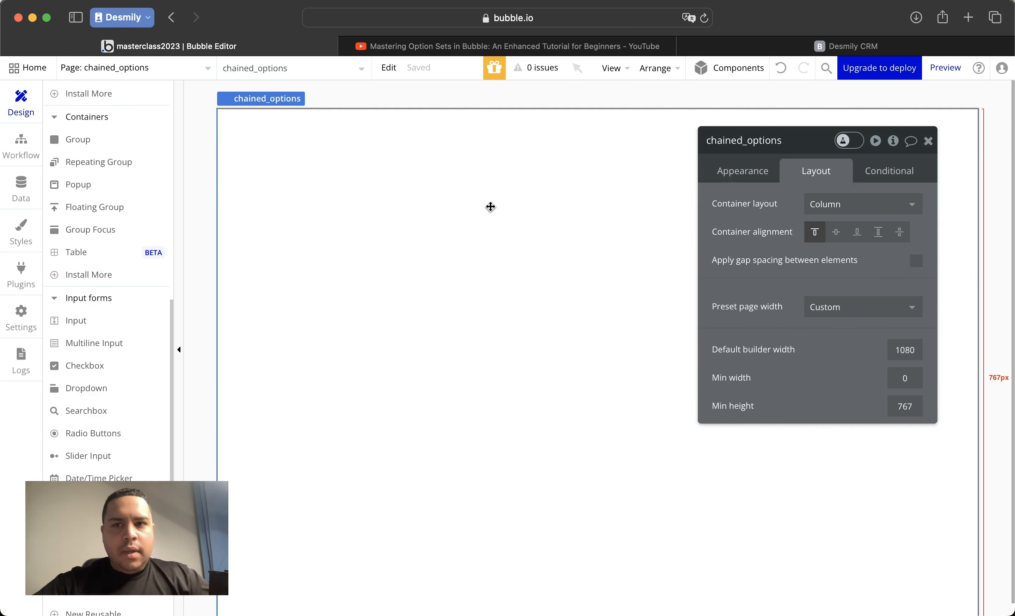
{"action": "left_click", "coordinate": [843, 204]}
{"action": "left_click", "coordinate": [834, 270]}
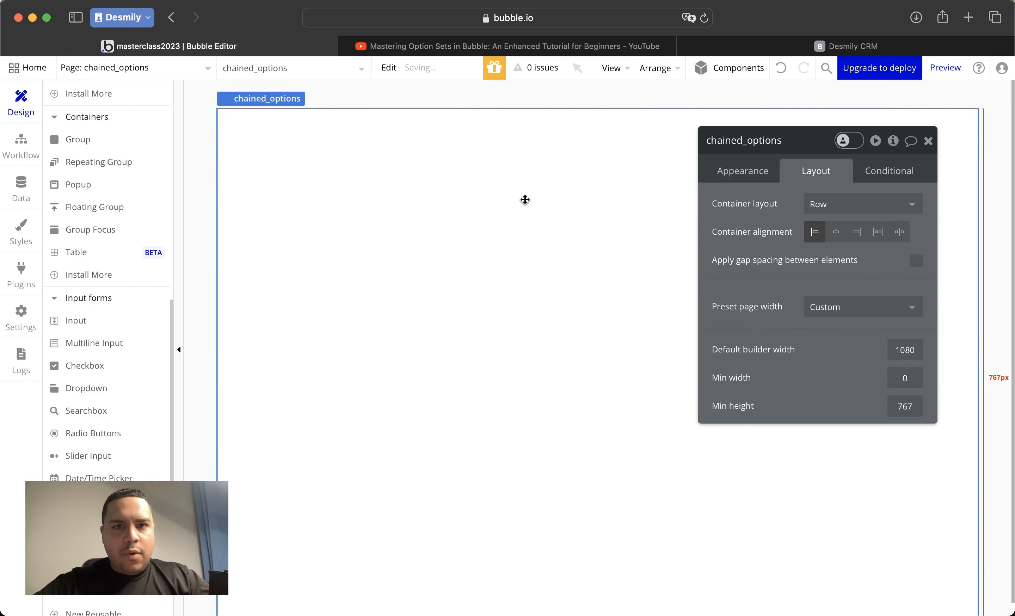
{"action": "left_click", "coordinate": [878, 231]}
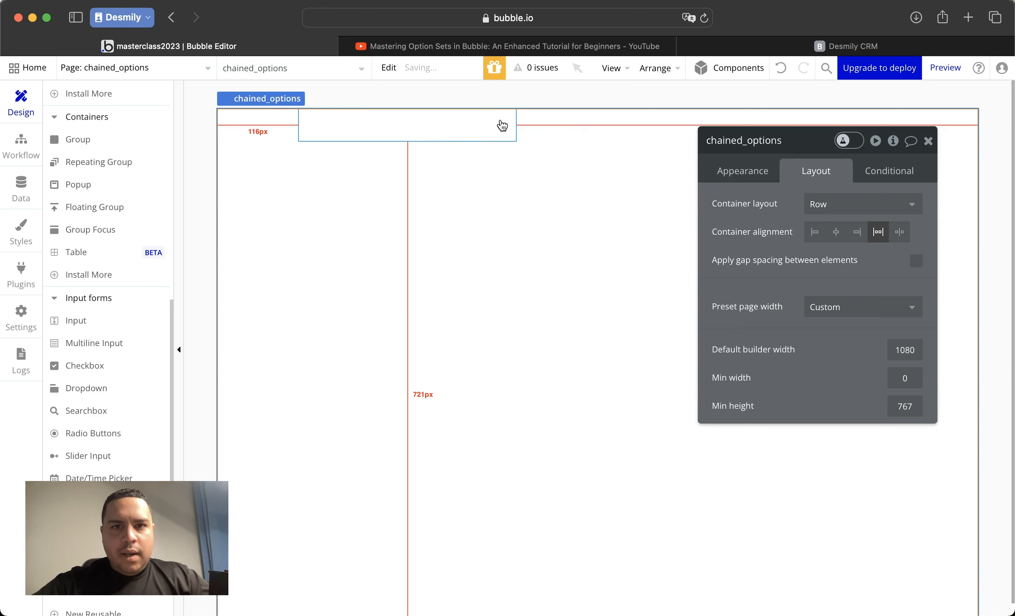
Set the container layouts of Group B and Group A, giving Group A a Row layout
{"action": "left_click", "coordinate": [700, 123]}
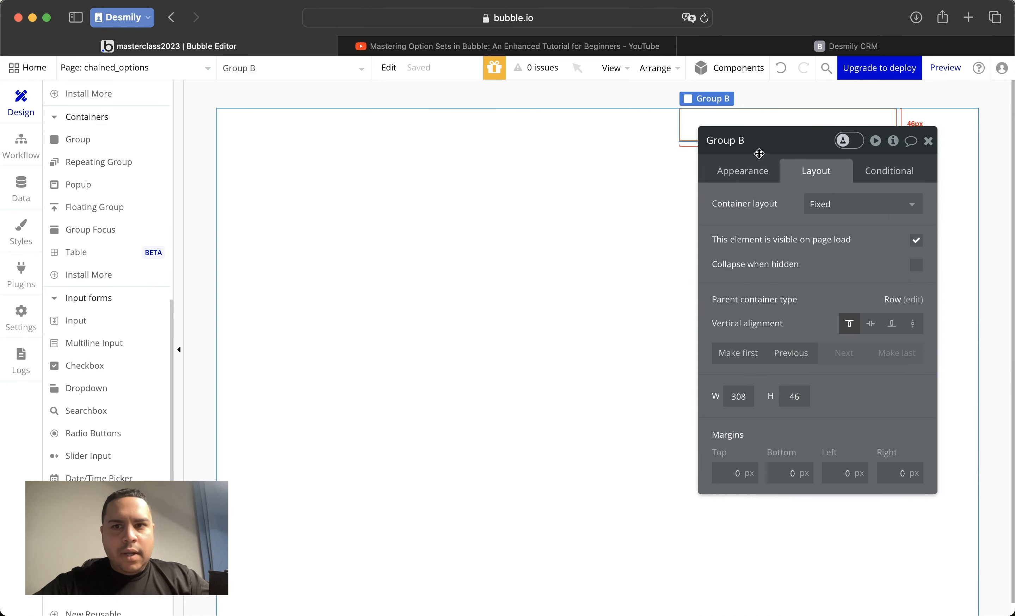
{"action": "left_click", "coordinate": [744, 170]}
{"action": "left_click", "coordinate": [817, 171]}
{"action": "left_click", "coordinate": [835, 205]}
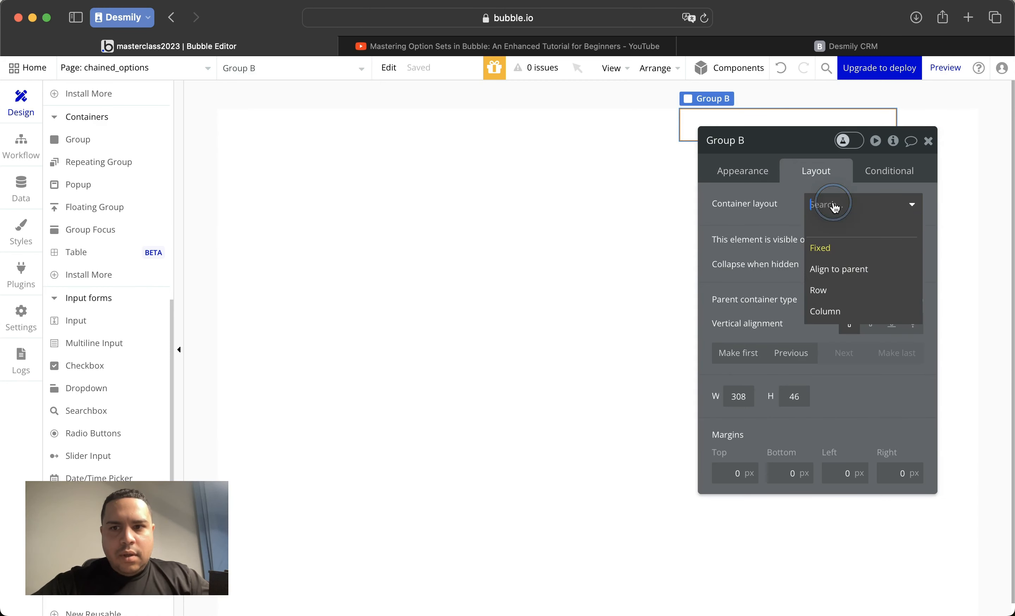
{"action": "left_click", "coordinate": [830, 310]}
{"action": "left_click", "coordinate": [434, 129]}
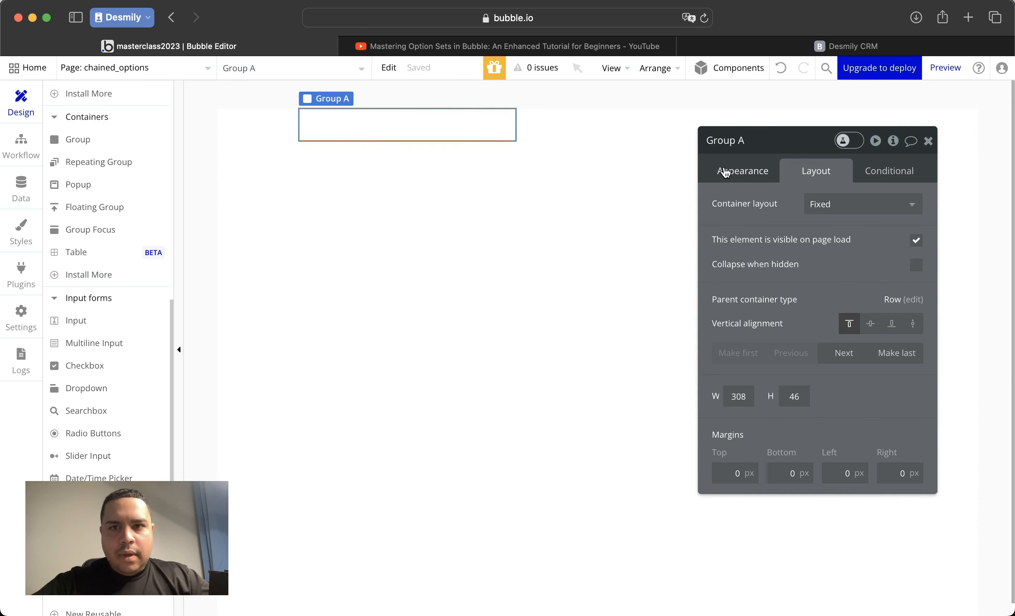
{"action": "left_click", "coordinate": [832, 215]}
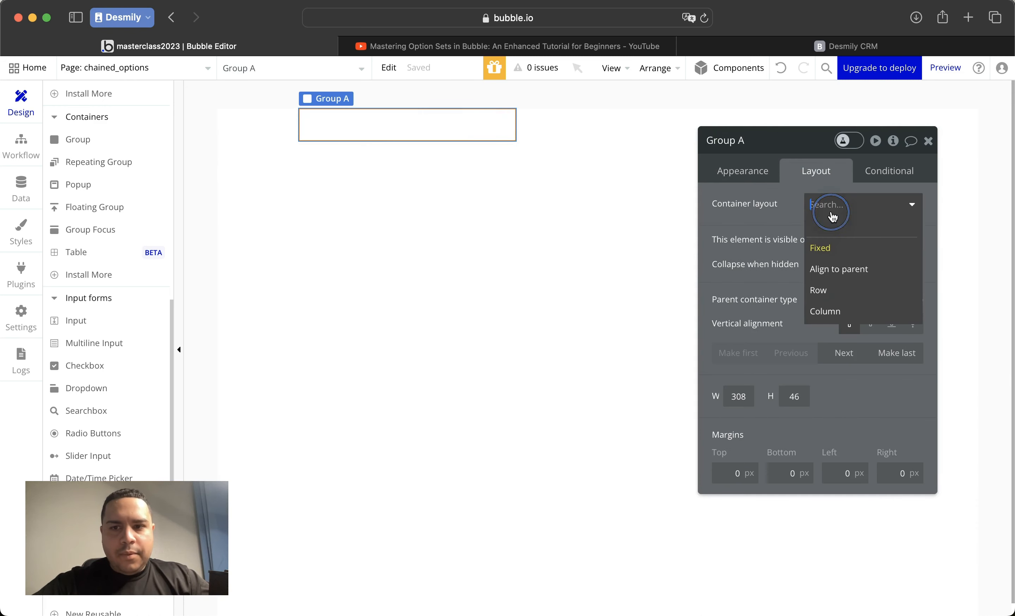
{"action": "left_click", "coordinate": [818, 291]}
{"action": "left_click", "coordinate": [839, 207]}
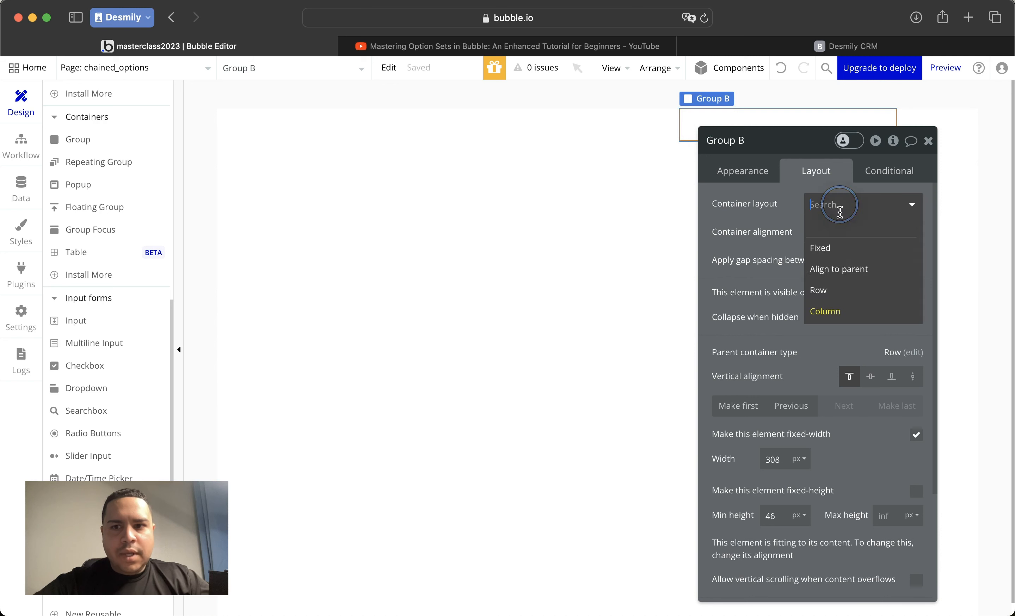
{"action": "left_click", "coordinate": [835, 290]}
{"action": "left_click", "coordinate": [763, 169]}
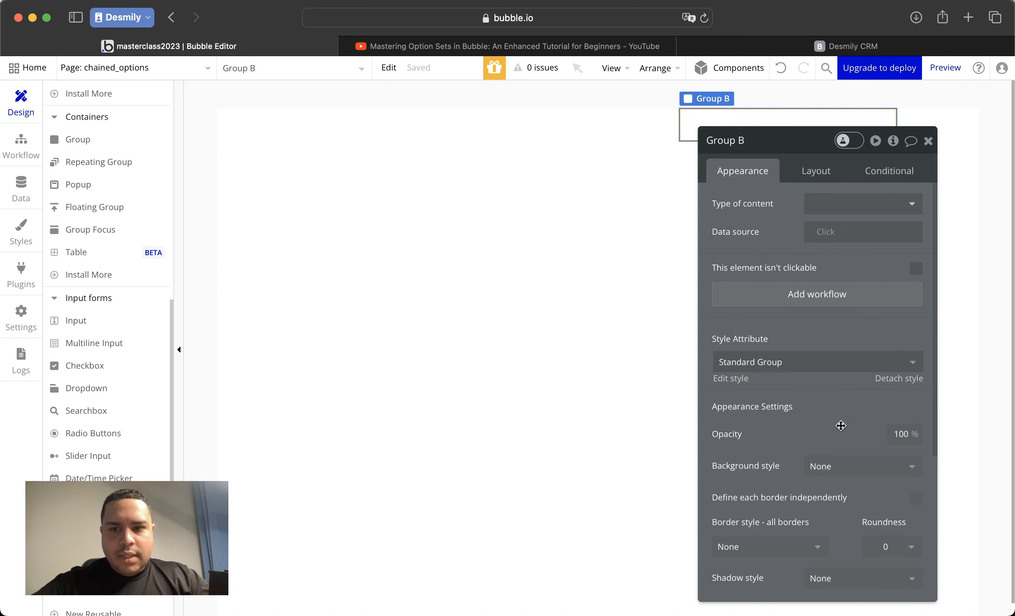
Give Group B a flat light-grey #E0DDDC background and copy the colour value
{"action": "scroll", "coordinate": [840, 413], "scroll_direction": "down", "scroll_amount": 4}
{"action": "left_click", "coordinate": [835, 316]}
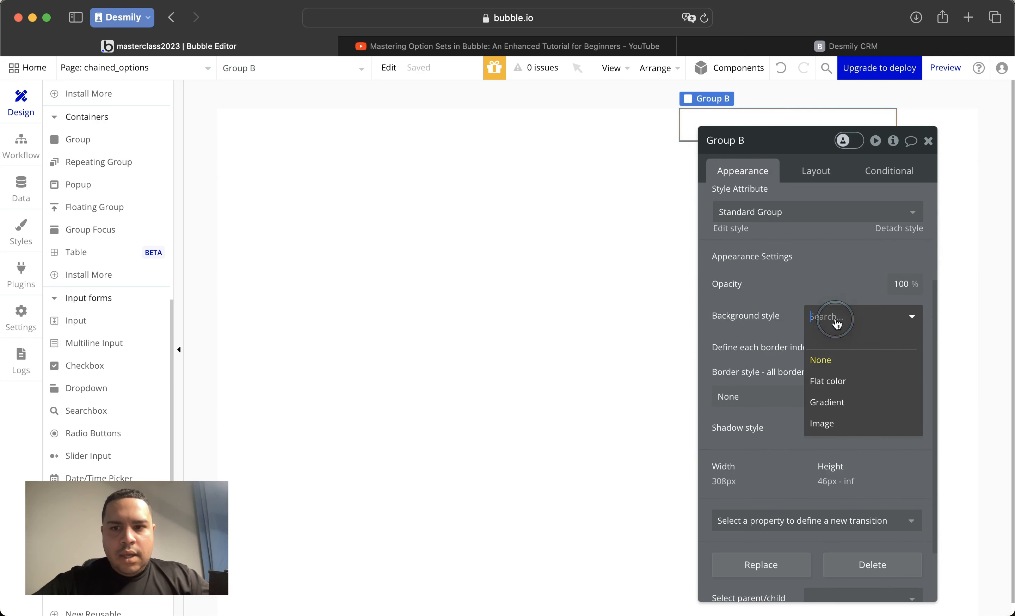
{"action": "left_click", "coordinate": [831, 391]}
{"action": "left_click", "coordinate": [838, 344]}
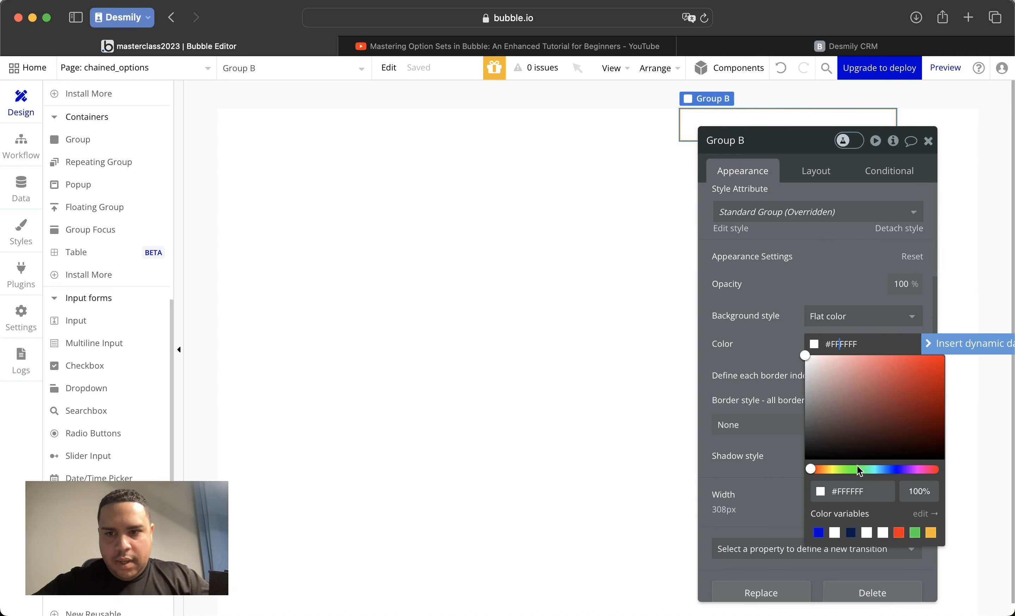
{"action": "left_click", "coordinate": [808, 367]}
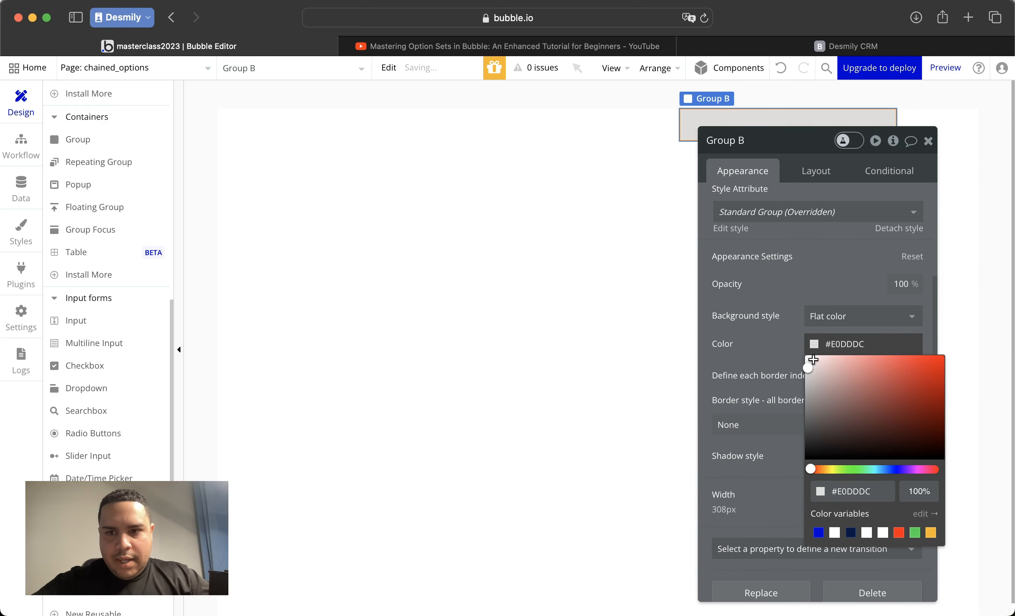
{"action": "double_click", "coordinate": [844, 343]}
{"action": "key", "text": "super+c"}
Paste #E0DDDC as Group A's flat background colour and close its properties
{"action": "left_click", "coordinate": [451, 125]}
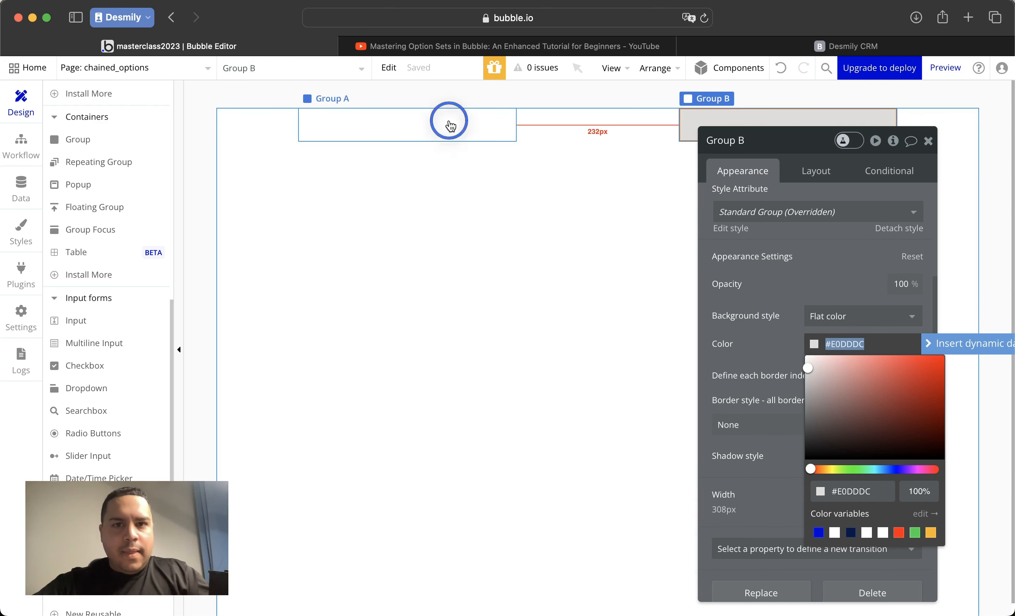
{"action": "left_click", "coordinate": [830, 317]}
{"action": "left_click", "coordinate": [833, 382]}
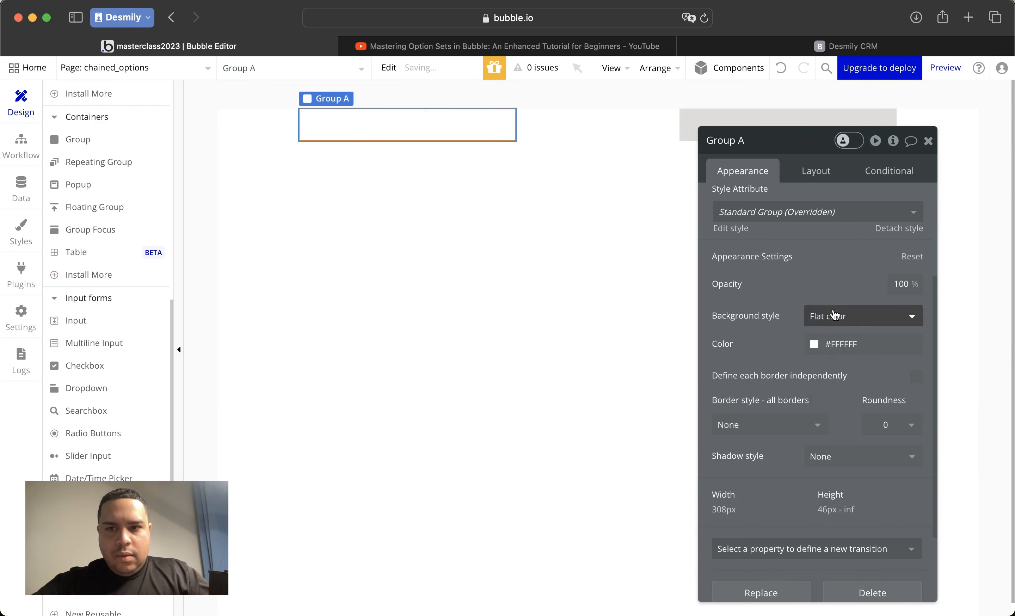
{"action": "left_click", "coordinate": [840, 344]}
{"action": "double_click", "coordinate": [840, 343]}
{"action": "key", "text": "super+v"}
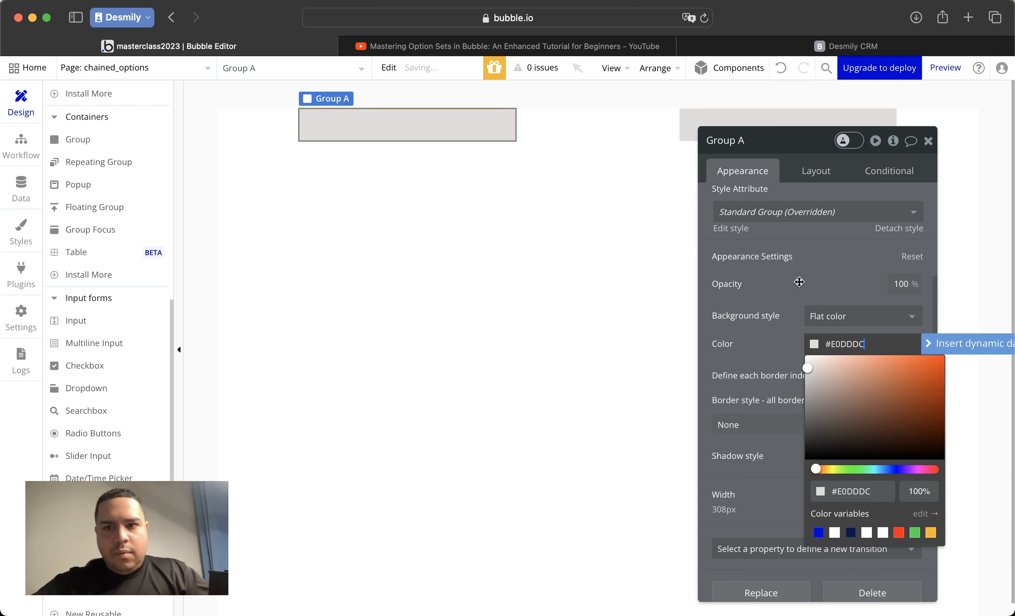
{"action": "left_click", "coordinate": [800, 282]}
{"action": "left_click", "coordinate": [929, 141]}
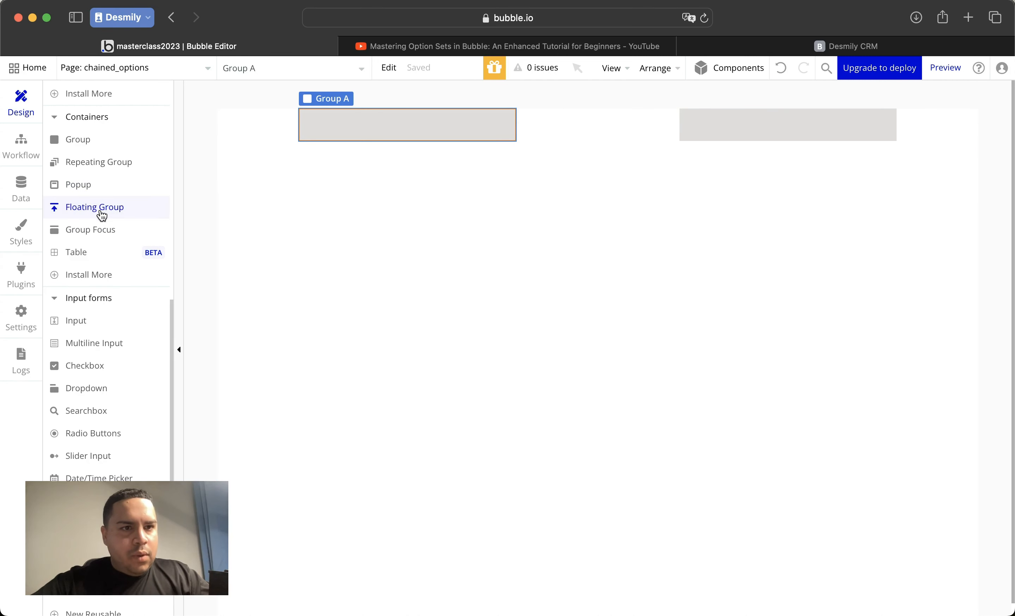
Draw GroupFocus A on the page and paste a copy as GroupFocus B
{"action": "left_click", "coordinate": [96, 235]}
{"action": "mouse_move", "coordinate": [310, 143]}
{"action": "left_mouse_down"}
{"action": "mouse_move", "coordinate": [419, 181]}
{"action": "mouse_move", "coordinate": [504, 248]}
{"action": "mouse_move", "coordinate": [512, 267]}
{"action": "left_mouse_up"}
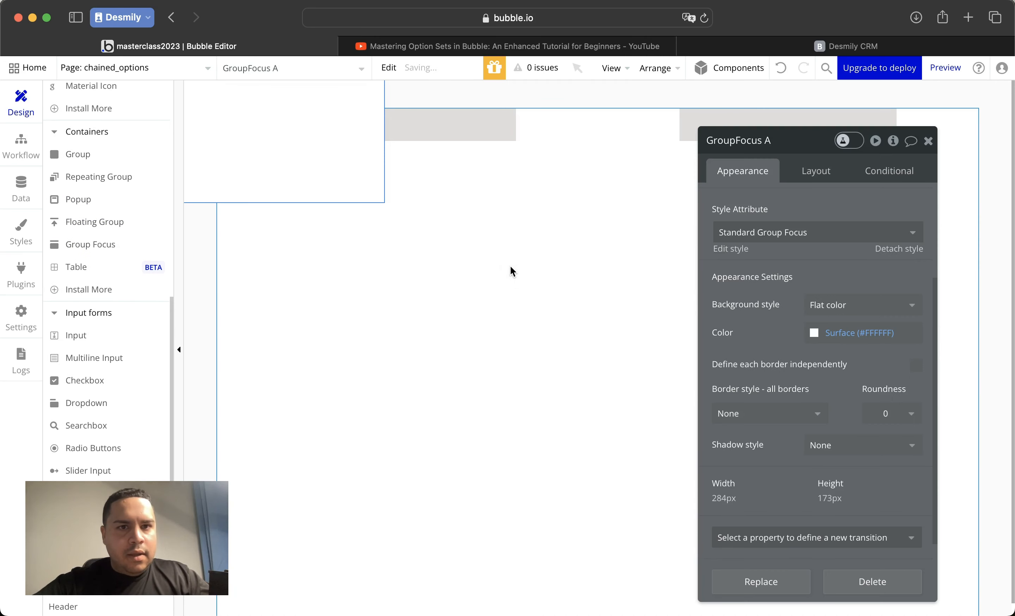
{"action": "left_click", "coordinate": [313, 178]}
{"action": "left_click", "coordinate": [438, 343]}
{"action": "key", "text": "super+v"}
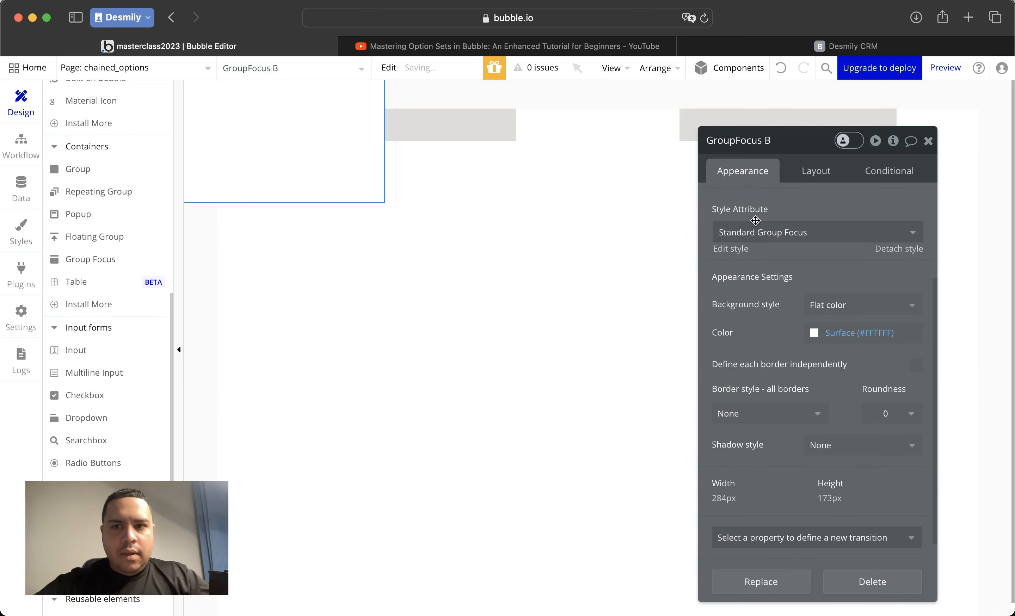
Set each focus group's Reference element, anchoring GroupFocus A beneath Group A
{"action": "left_click", "coordinate": [451, 121]}
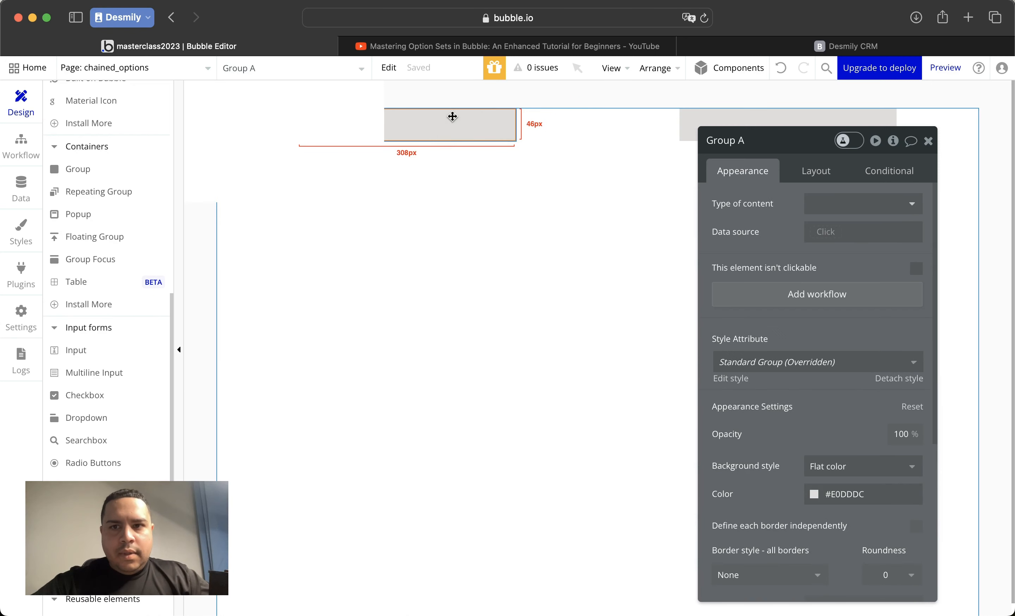
{"action": "left_click", "coordinate": [315, 122]}
{"action": "left_click", "coordinate": [847, 204]}
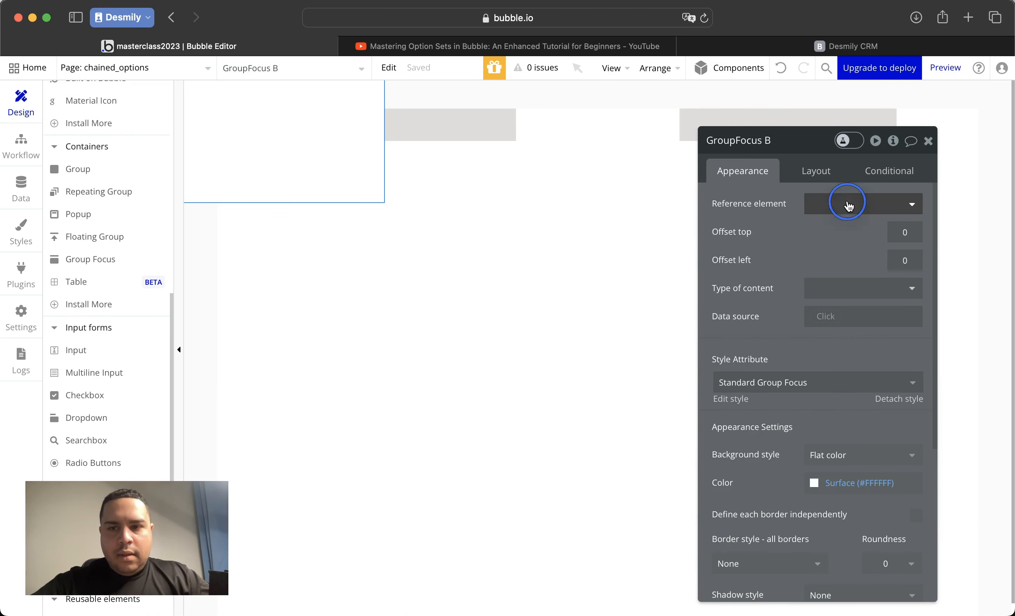
{"action": "left_click", "coordinate": [844, 248]}
{"action": "left_click", "coordinate": [297, 129]}
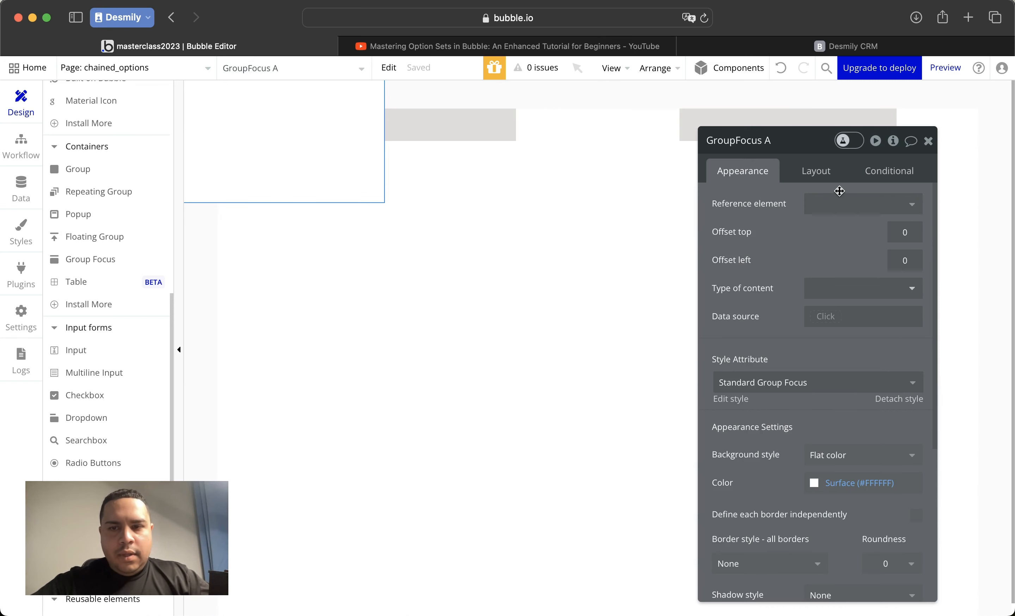
{"action": "left_click", "coordinate": [840, 208]}
{"action": "left_click", "coordinate": [837, 248]}
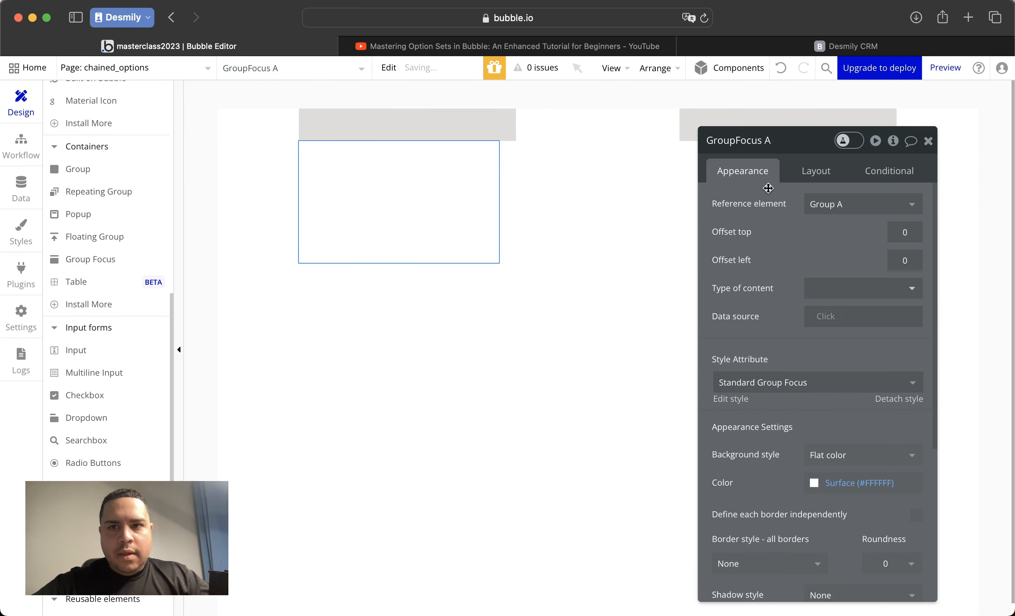
Give GroupFocus A a solid border with roundness 6, and GroupFocus B a solid border
{"action": "left_click_drag", "start_coordinate": [771, 140], "coordinate": [590, 135]}
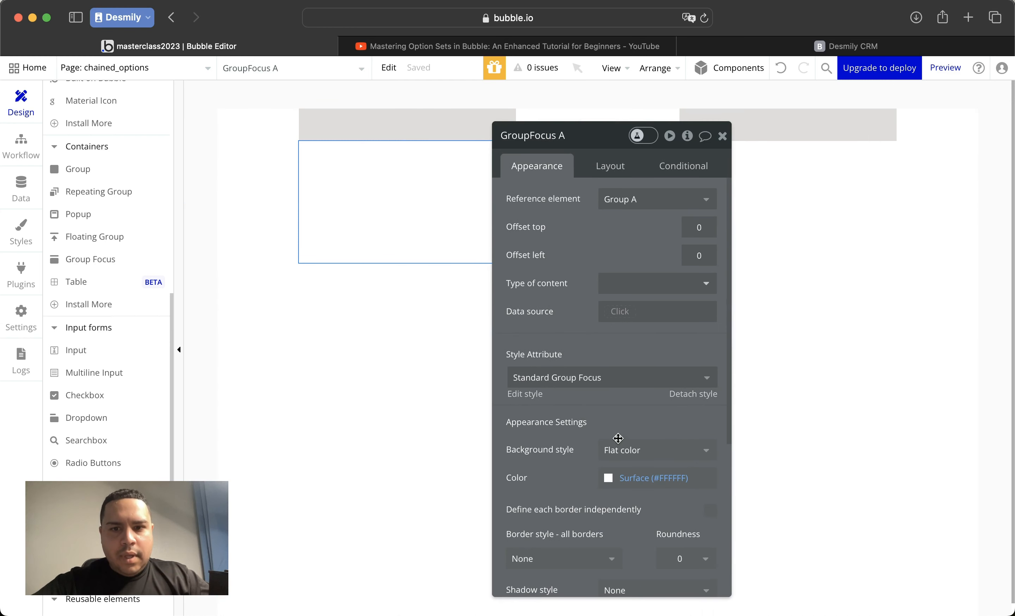
{"action": "scroll", "coordinate": [610, 478], "scroll_direction": "down", "scroll_amount": 5}
{"action": "left_click", "coordinate": [585, 384]}
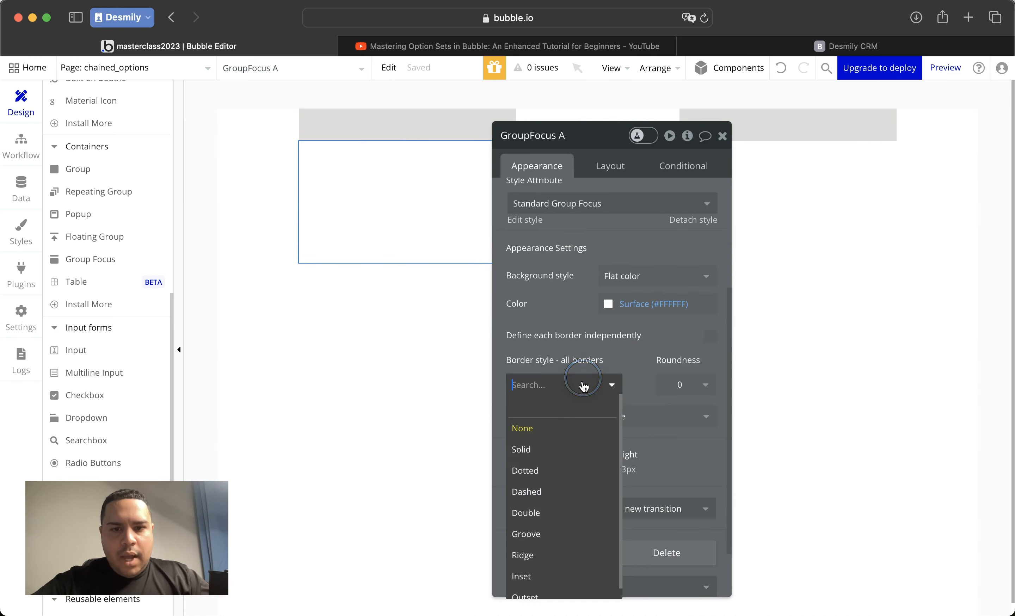
{"action": "left_click", "coordinate": [545, 453]}
{"action": "left_click", "coordinate": [680, 385]}
{"action": "type", "text": "6"}
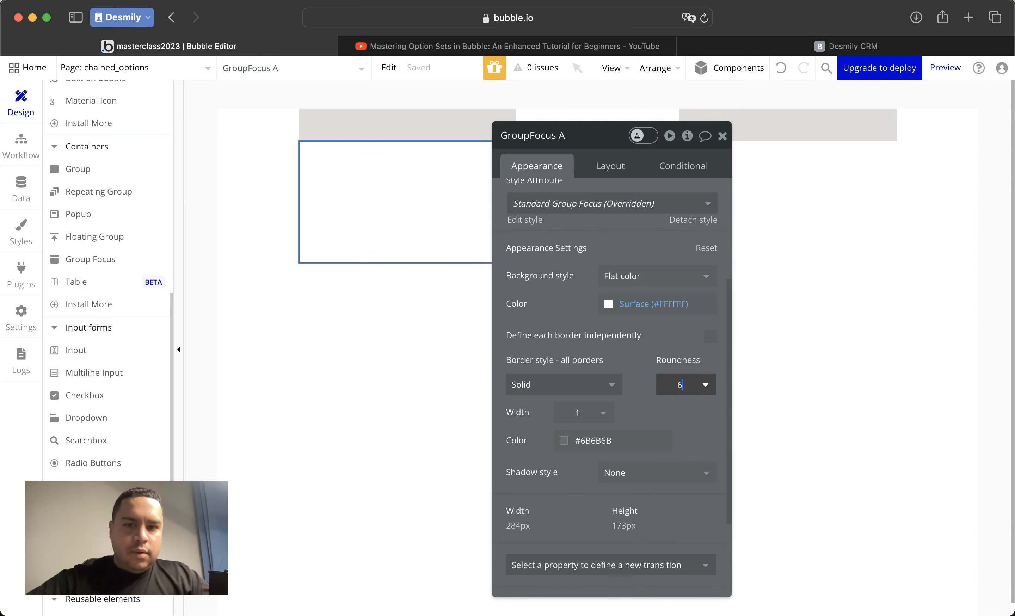
{"action": "left_click", "coordinate": [818, 193]}
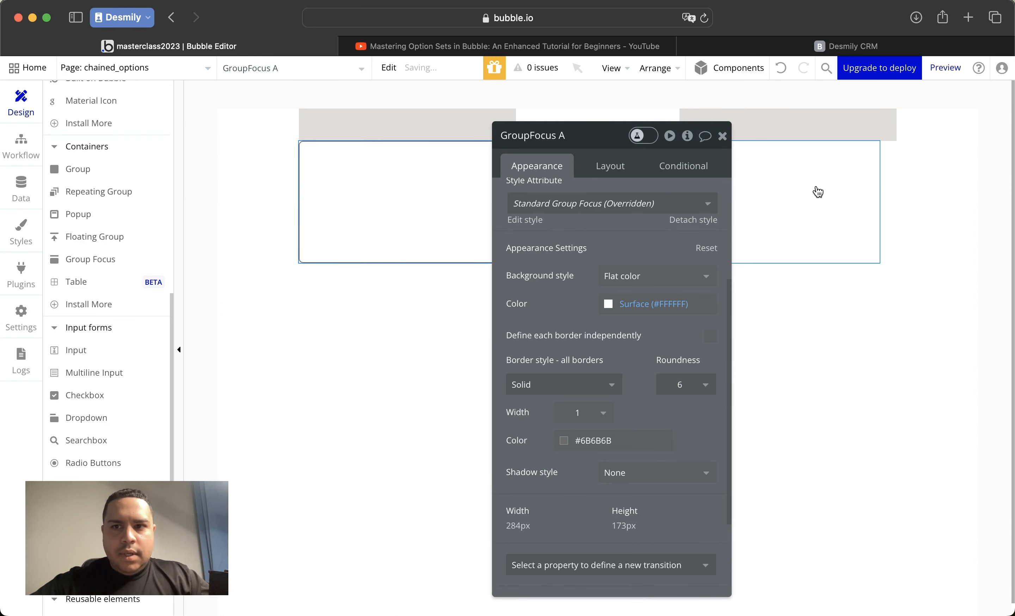
{"action": "left_click", "coordinate": [588, 391]}
{"action": "left_click", "coordinate": [578, 447]}
{"action": "left_click", "coordinate": [680, 385]}
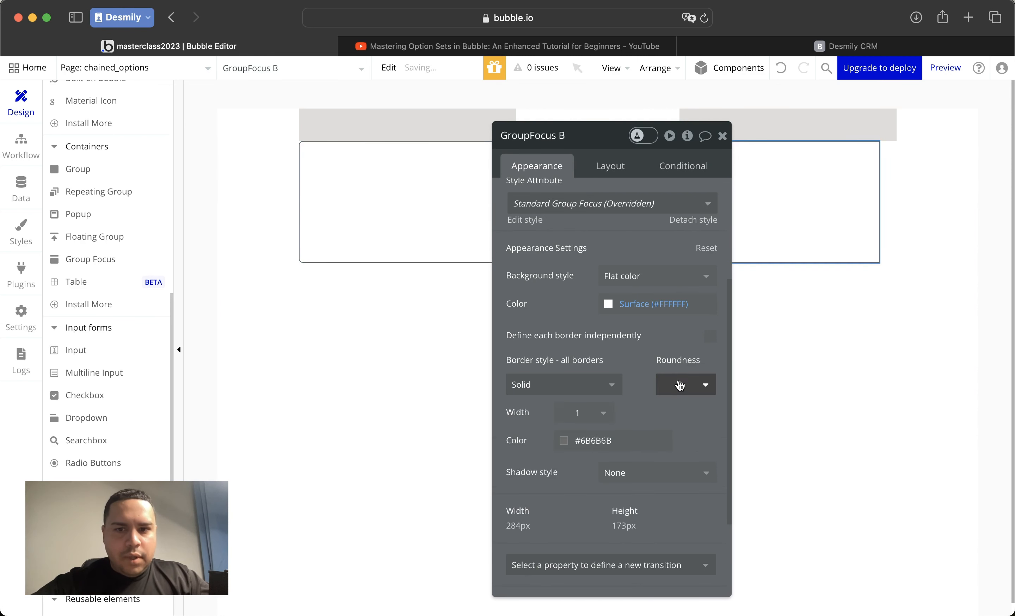
Finish GroupFocus B's roundness at 6 and draw a repeating group inside GroupFocus A
{"action": "type", "text": "6"}
{"action": "left_click", "coordinate": [722, 136]}
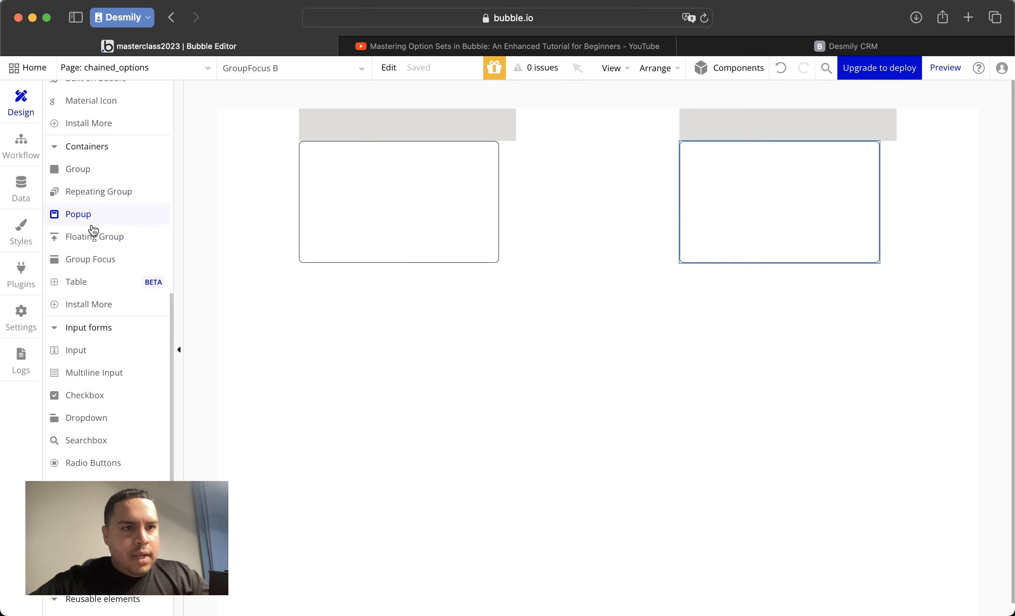
{"action": "left_click", "coordinate": [97, 201]}
{"action": "mouse_move", "coordinate": [315, 158]}
{"action": "left_mouse_down"}
{"action": "mouse_move", "coordinate": [397, 188]}
{"action": "mouse_move", "coordinate": [462, 243]}
{"action": "left_mouse_up"}
Set the container layout of both GroupFocus A and GroupFocus B to Column
{"action": "left_click", "coordinate": [456, 261]}
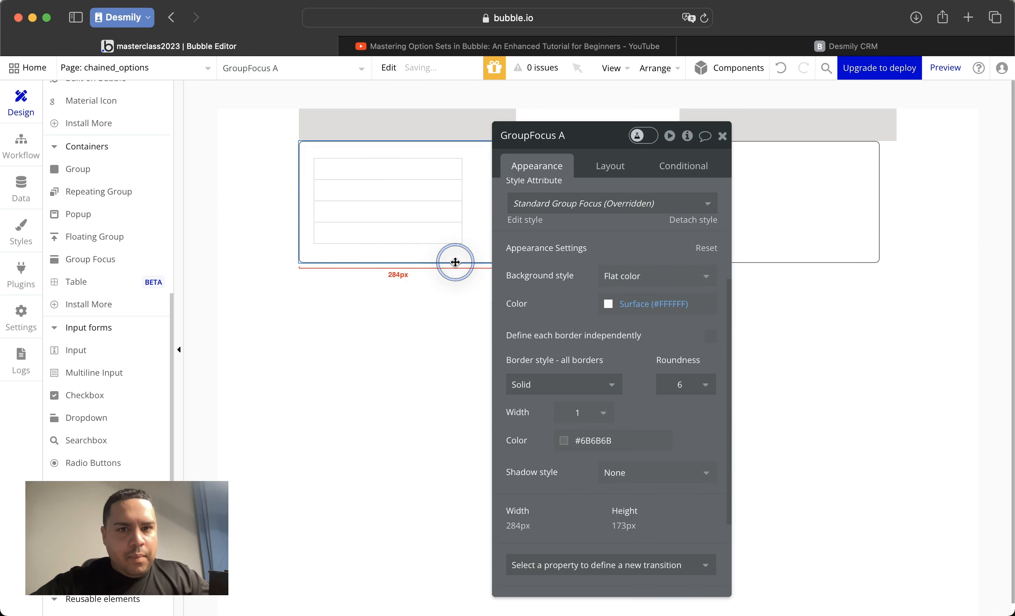
{"action": "left_click", "coordinate": [611, 166]}
{"action": "left_click", "coordinate": [626, 201]}
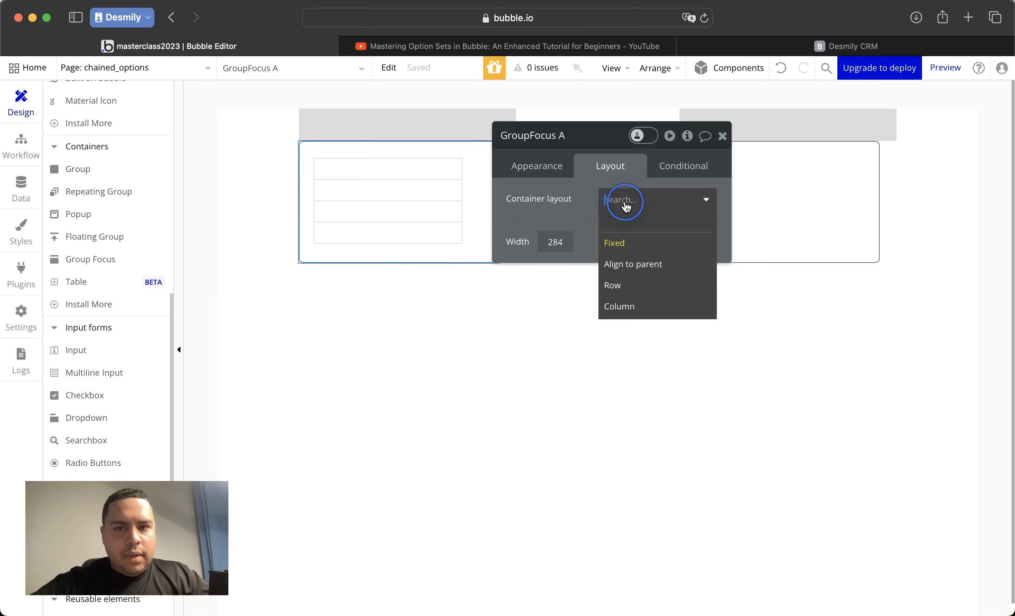
{"action": "left_click", "coordinate": [633, 304]}
{"action": "left_click", "coordinate": [838, 170]}
{"action": "left_click", "coordinate": [611, 205]}
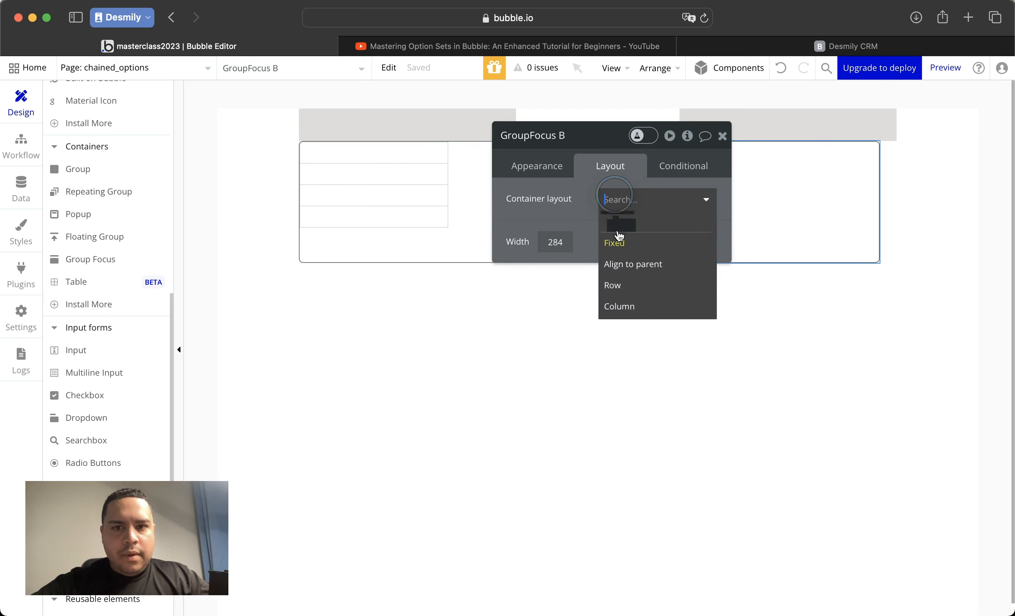
{"action": "left_click", "coordinate": [632, 307]}
Lay out RepeatingGroup A's cells as a Row and let its width stretch
{"action": "left_click", "coordinate": [386, 197]}
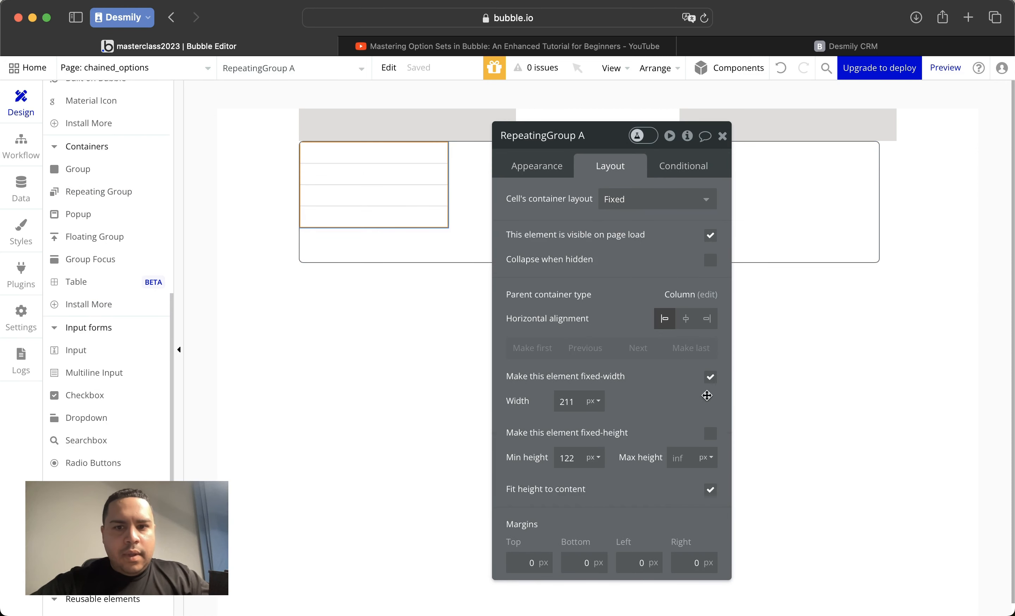
{"action": "left_click", "coordinate": [623, 199]}
{"action": "left_click", "coordinate": [626, 286]}
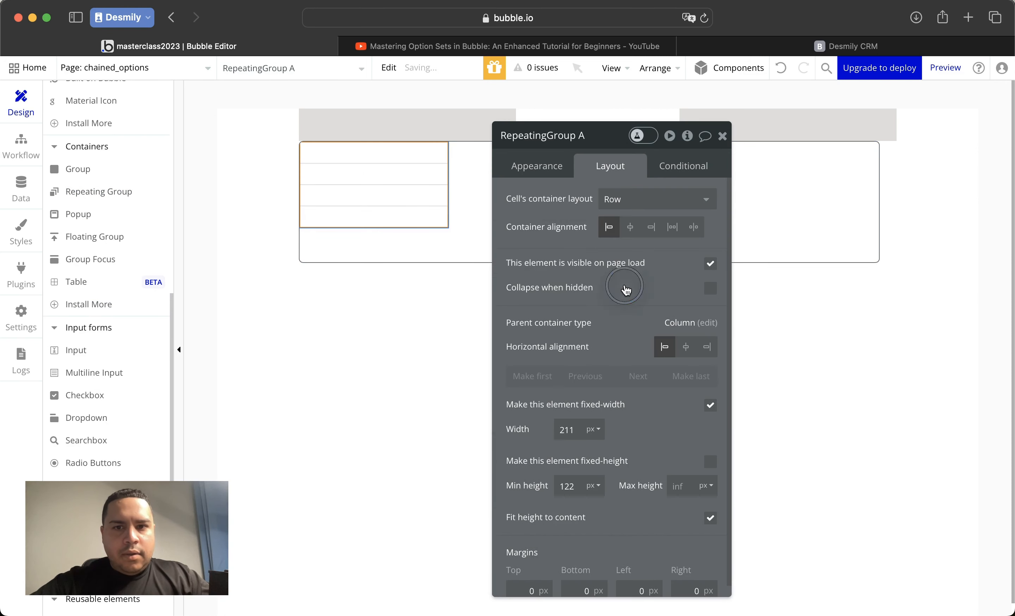
{"action": "left_click", "coordinate": [711, 405]}
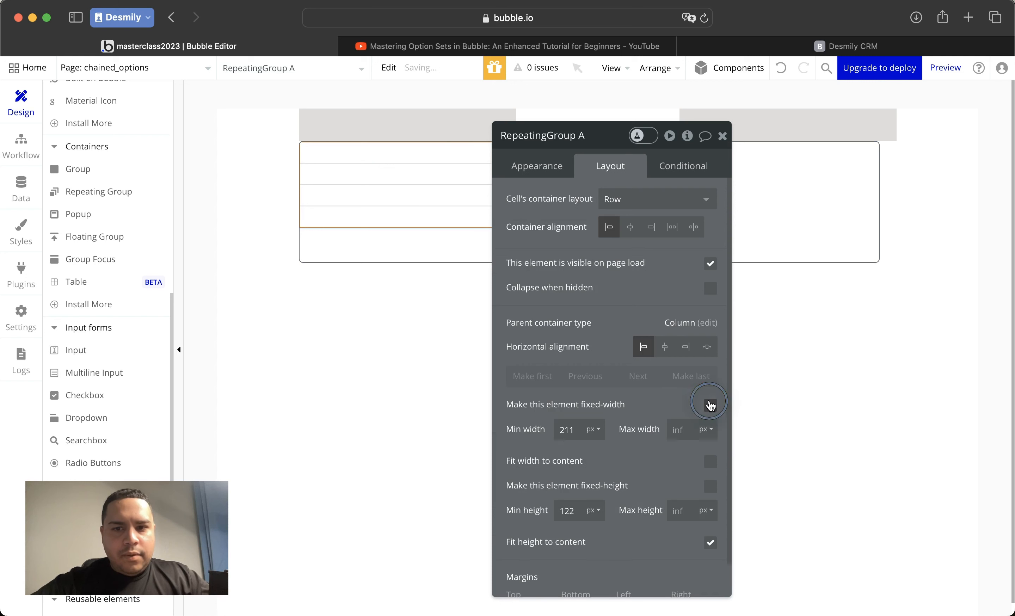
{"action": "left_click", "coordinate": [711, 544]}
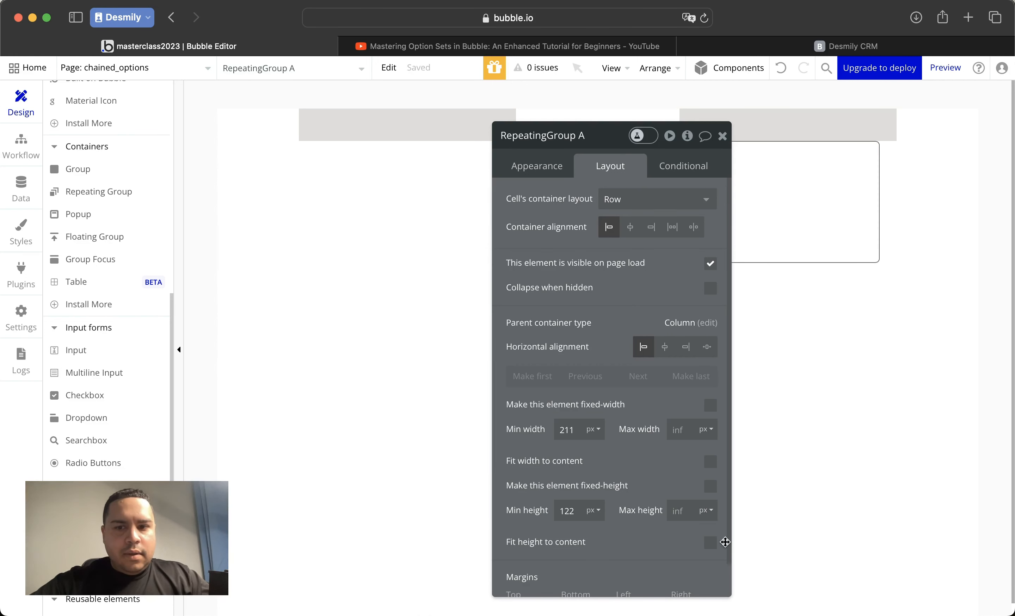
{"action": "left_click", "coordinate": [711, 545]}
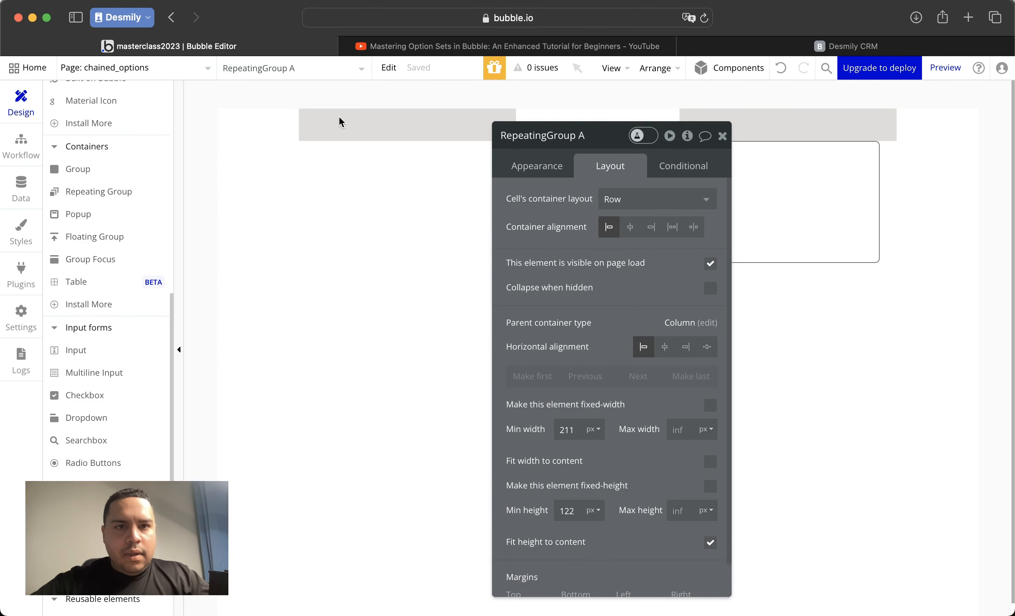
Paste a focus group copy into GroupFocus A and check RepeatingGroup B inside GroupFocus B
{"action": "scroll", "coordinate": [120, 166], "scroll_direction": "up", "scroll_amount": 10}
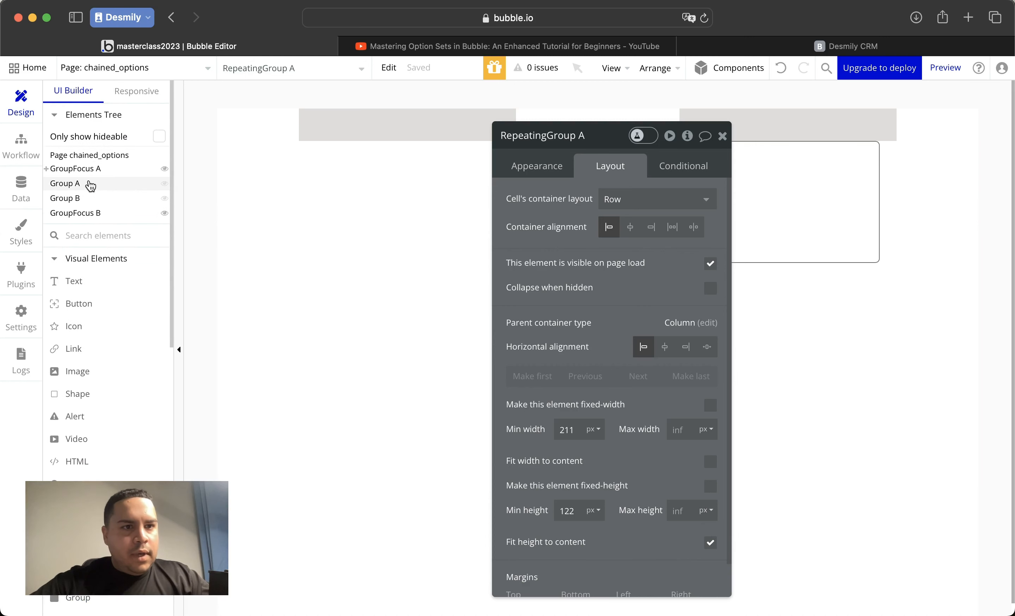
{"action": "left_click", "coordinate": [65, 183]}
{"action": "left_click", "coordinate": [92, 169]}
{"action": "left_click", "coordinate": [91, 169]}
{"action": "left_click", "coordinate": [91, 170]}
{"action": "left_click", "coordinate": [391, 229]}
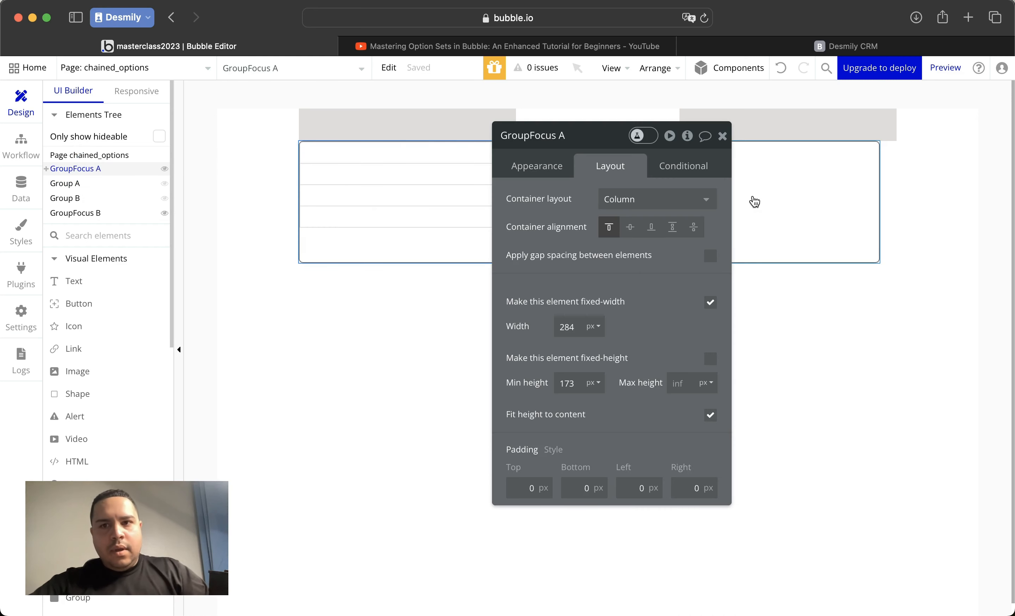
{"action": "left_click", "coordinate": [788, 184]}
{"action": "key", "text": "super+v"}
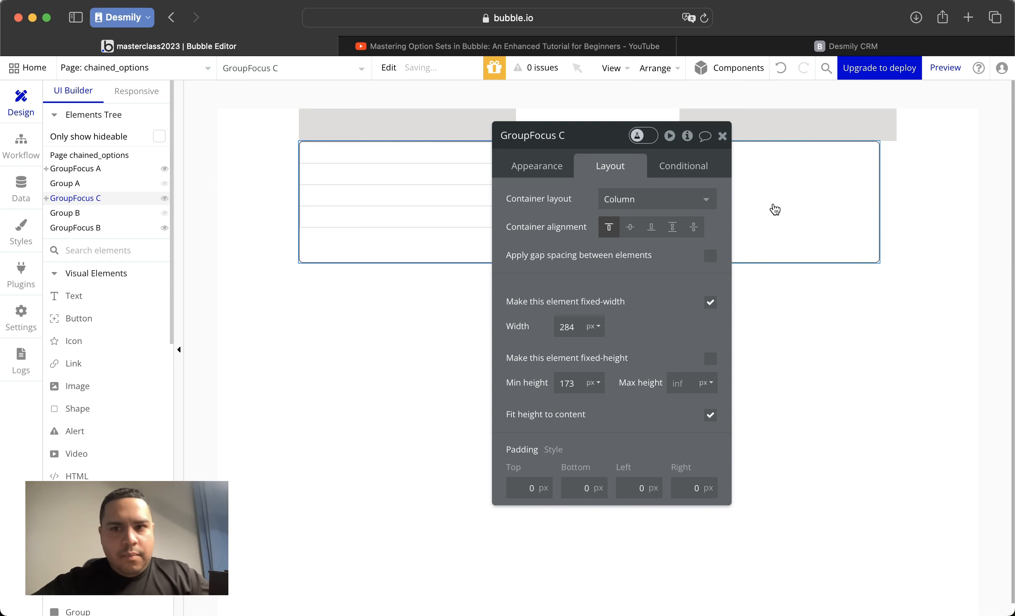
{"action": "left_click_drag", "start_coordinate": [131, 199], "coordinate": [347, 218]}
{"action": "left_click", "coordinate": [359, 181]}
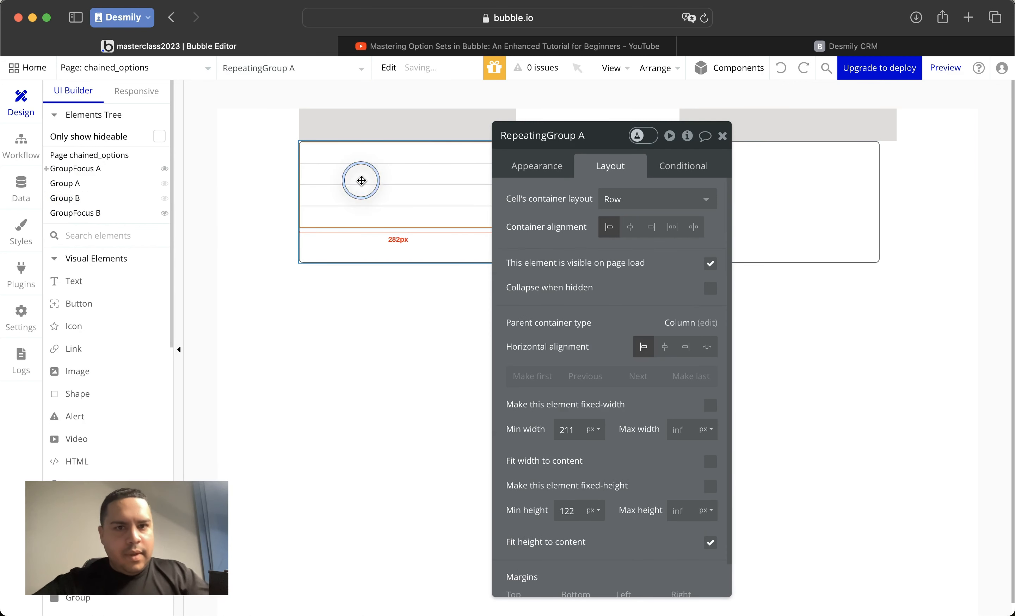
{"action": "left_click", "coordinate": [814, 201]}
{"action": "left_click", "coordinate": [814, 206]}
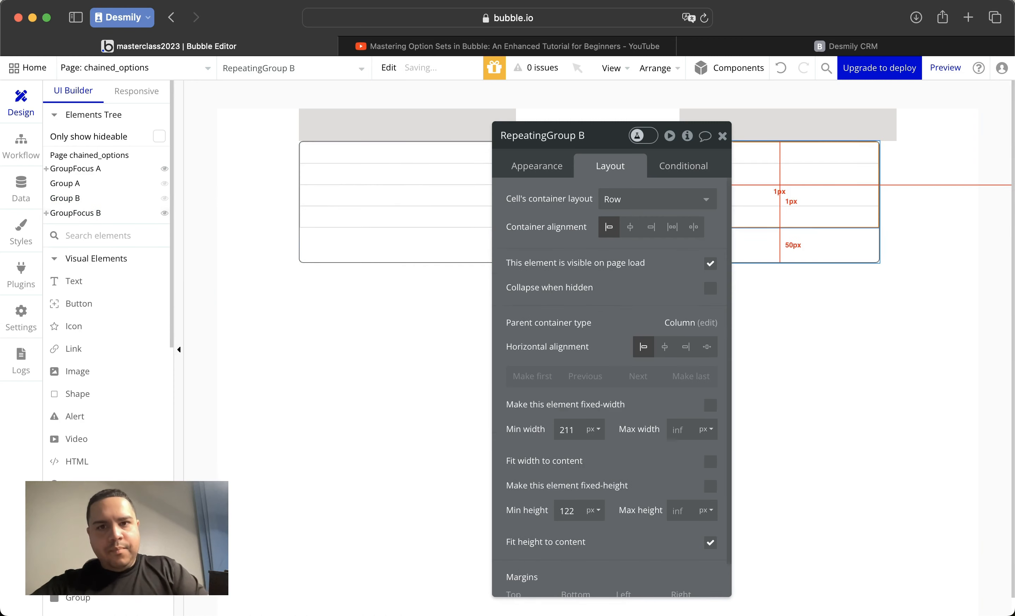
{"action": "left_click", "coordinate": [722, 136]}
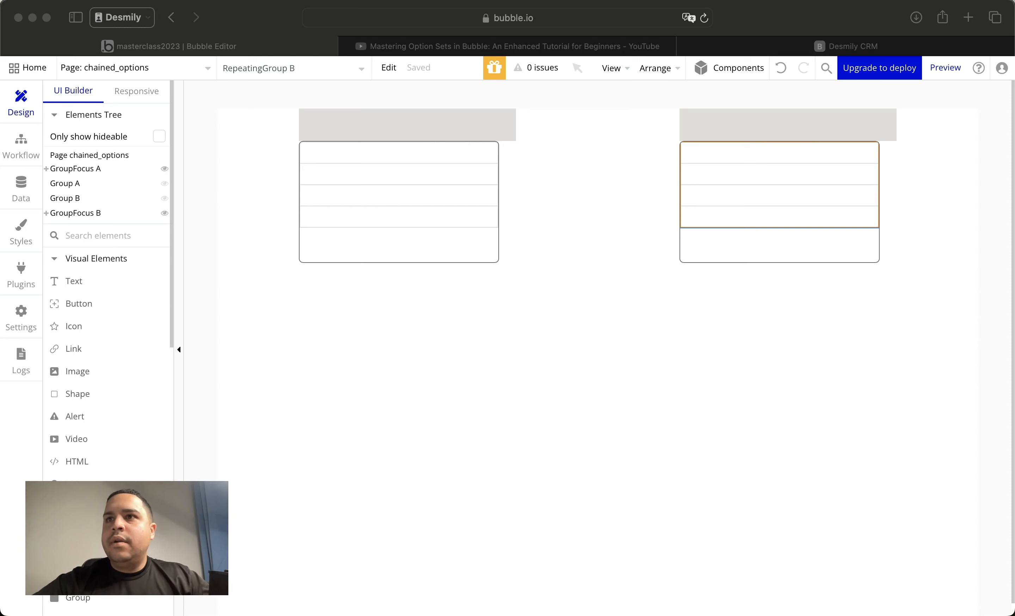
{"action": "left_click", "coordinate": [398, 515]}
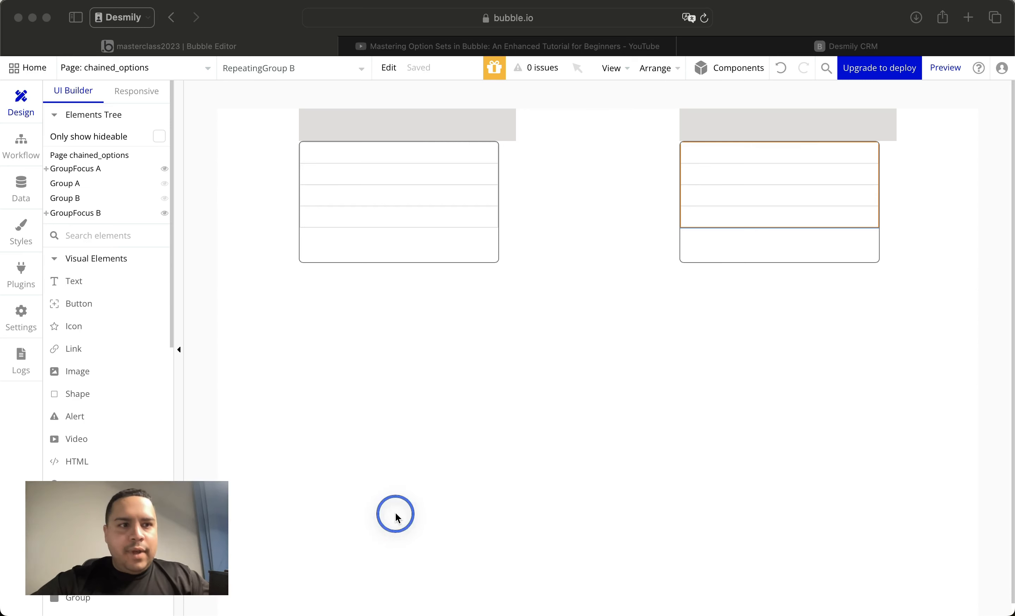
In Data > Option sets, paste Country (OS) and delete the old Country / Region set
{"action": "left_click", "coordinate": [15, 189]}
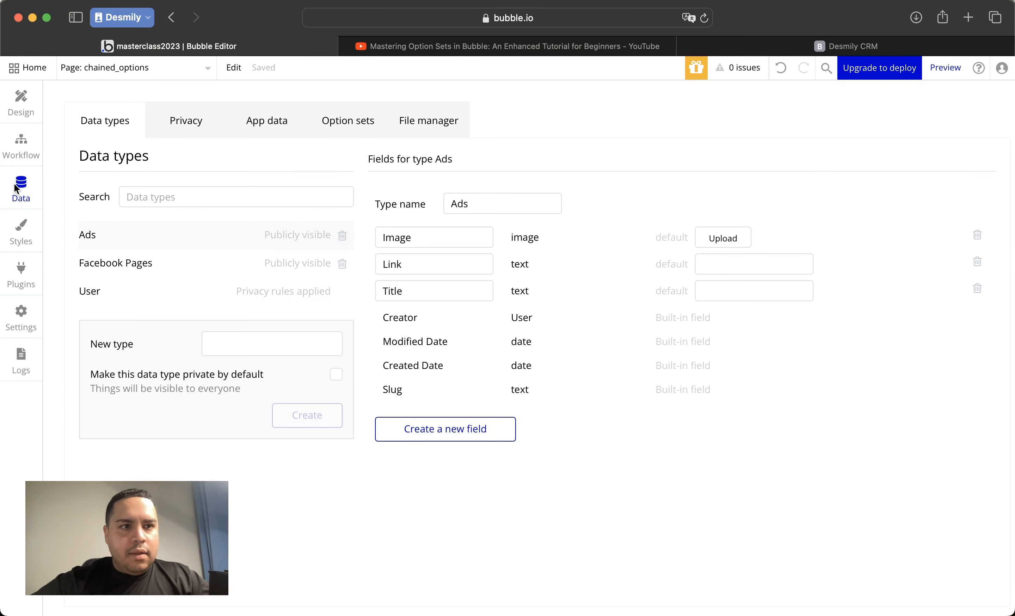
{"action": "left_click", "coordinate": [349, 122]}
{"action": "right_click", "coordinate": [194, 236]}
{"action": "left_click", "coordinate": [243, 268]}
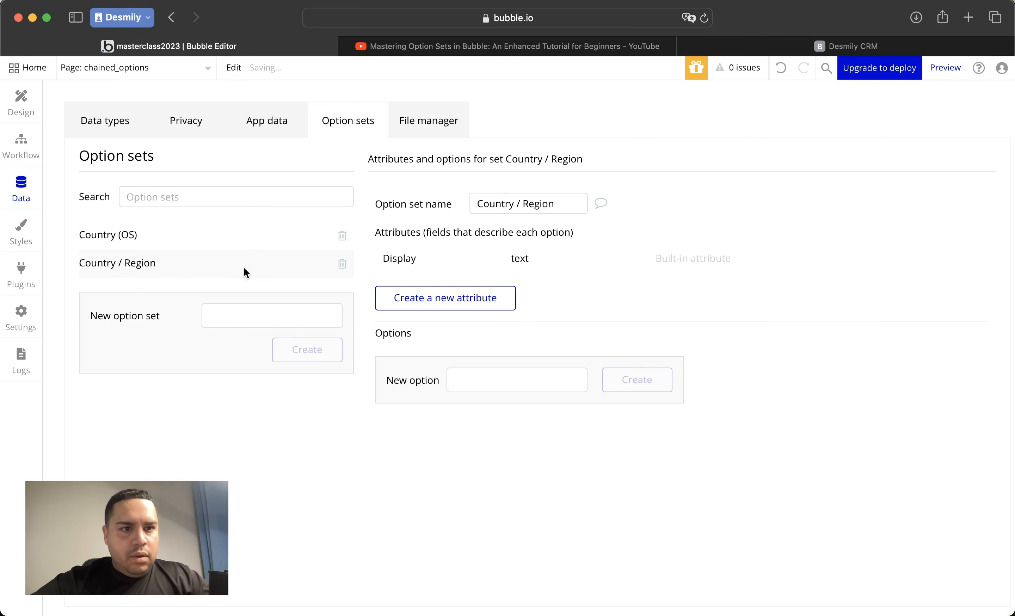
{"action": "left_click", "coordinate": [342, 264]}
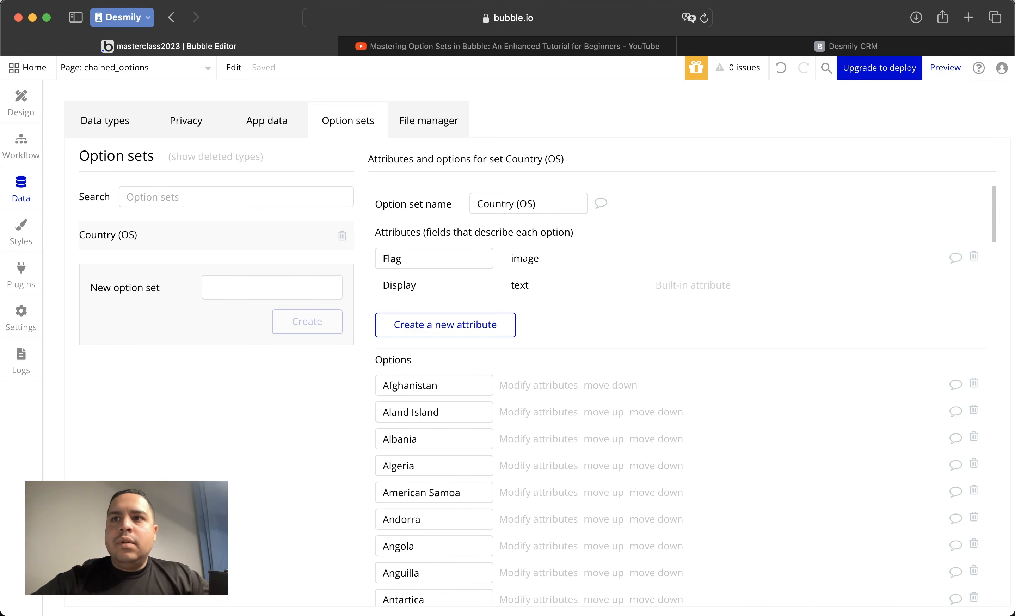
Paste the State / Province (OS) and Cities (OS) option sets, then return to Design
{"action": "key", "text": "super+Tab"}
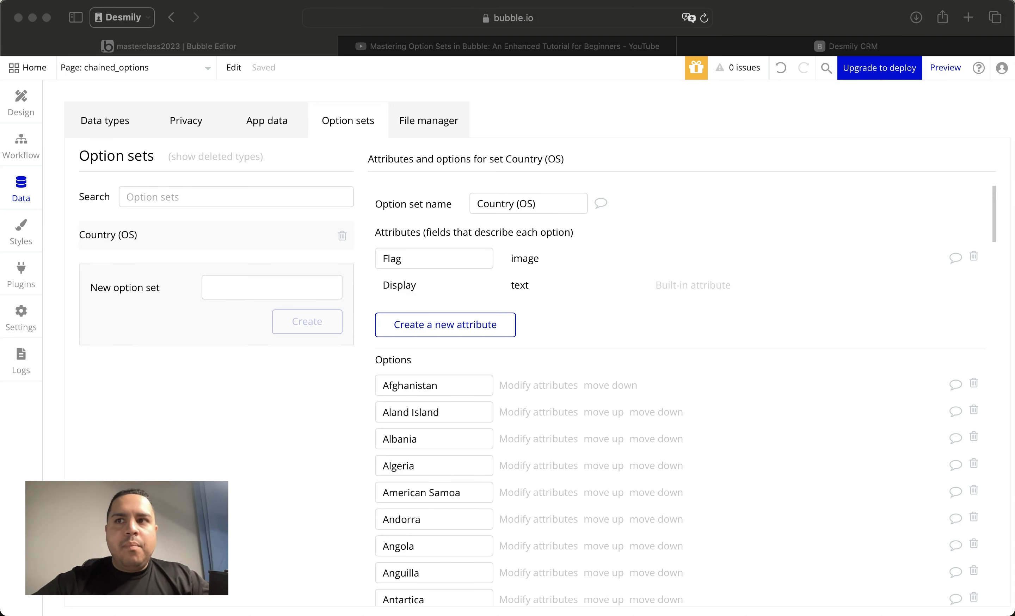
{"action": "right_click", "coordinate": [190, 233]}
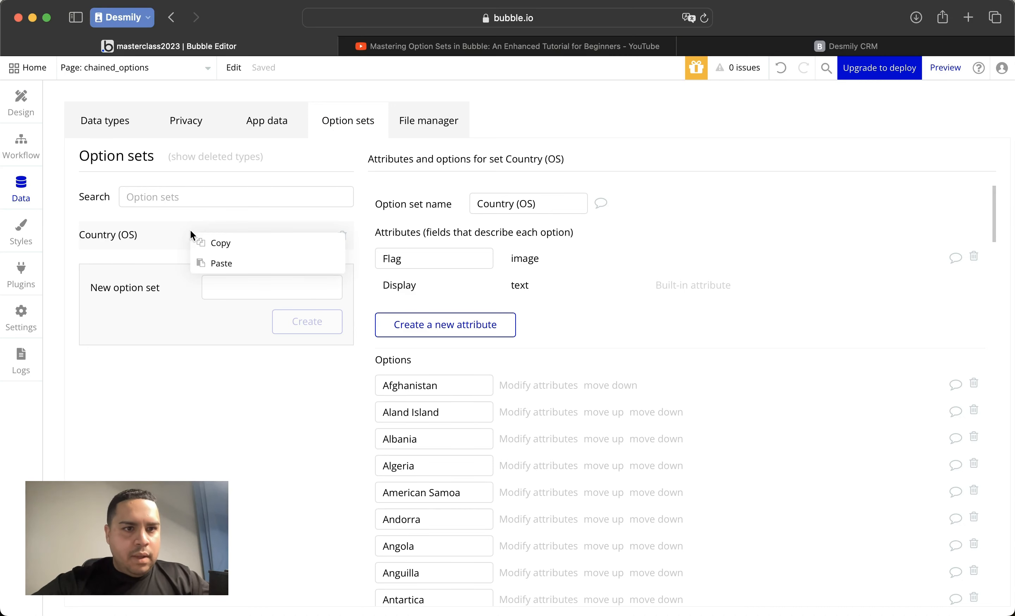
{"action": "left_click", "coordinate": [222, 261]}
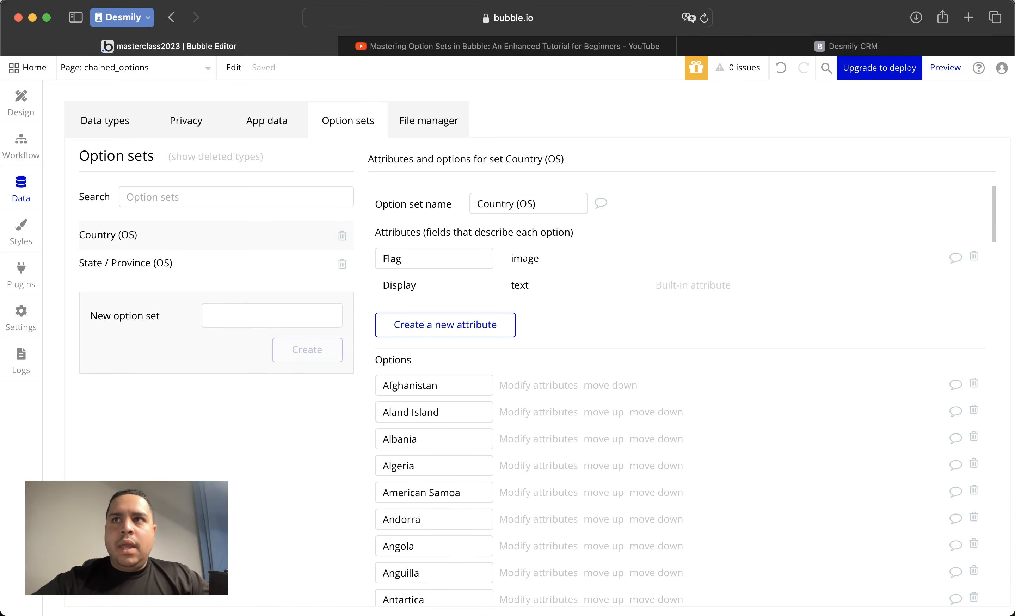
{"action": "key", "text": "super+Tab"}
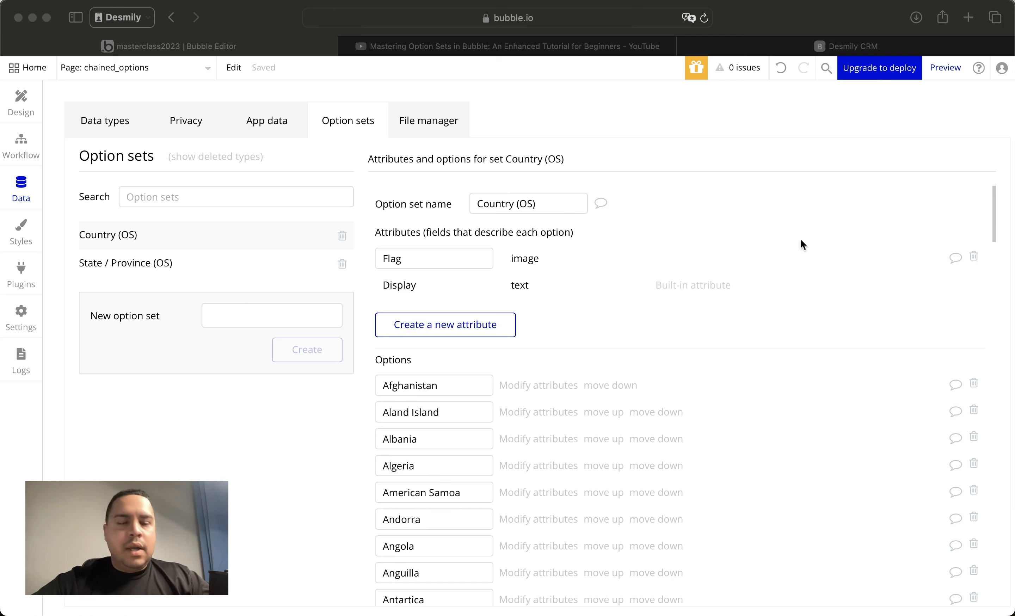
{"action": "left_click", "coordinate": [150, 253]}
{"action": "key", "text": "super+v"}
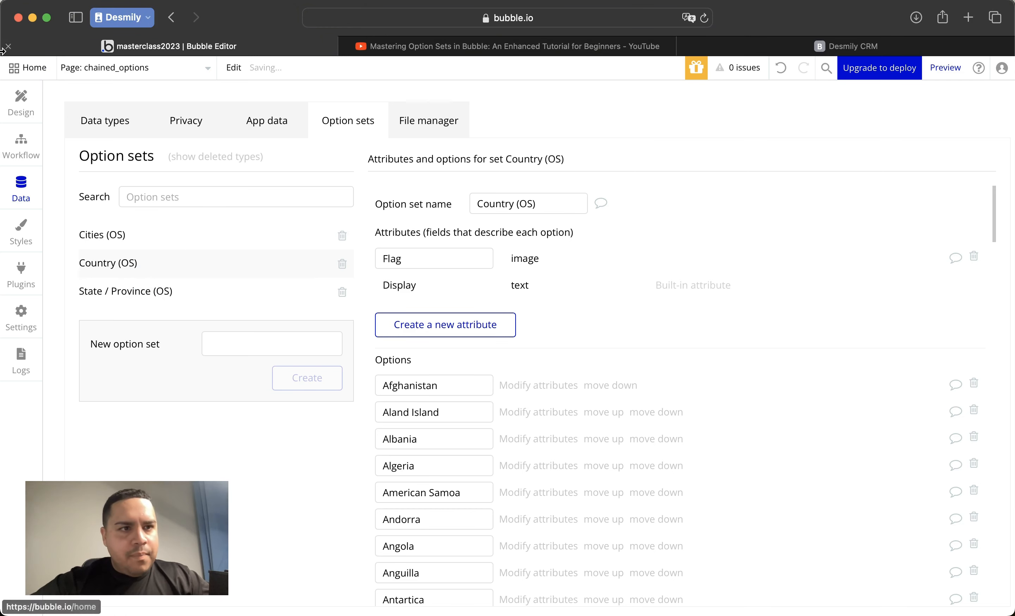
{"action": "left_click", "coordinate": [18, 104]}
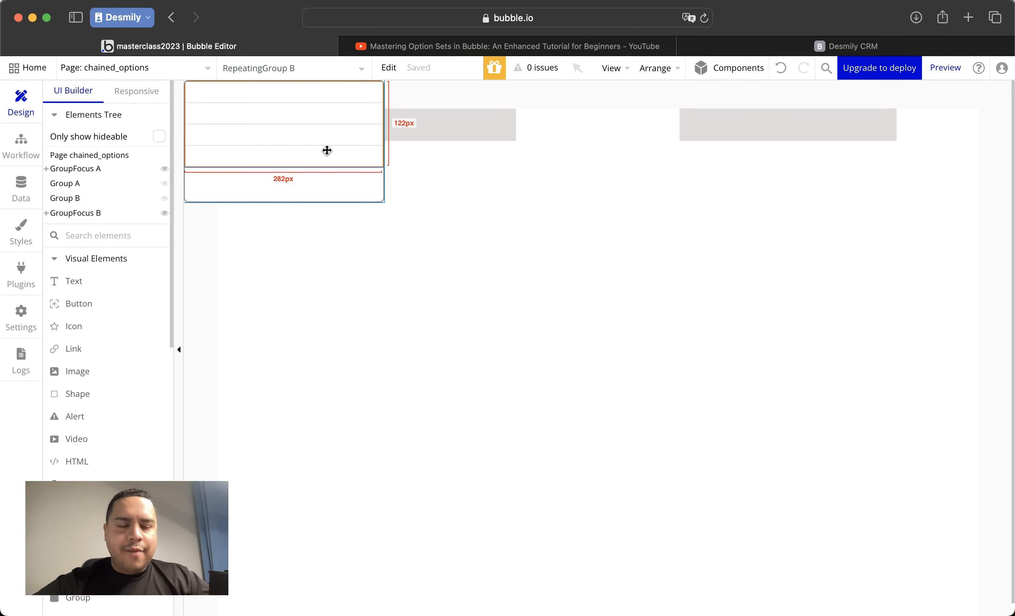
Set RepeatingGroup B's content type to State / Province (OS) with All State / Province (OS) as source
{"action": "scroll", "coordinate": [95, 316], "scroll_direction": "down", "scroll_amount": 2}
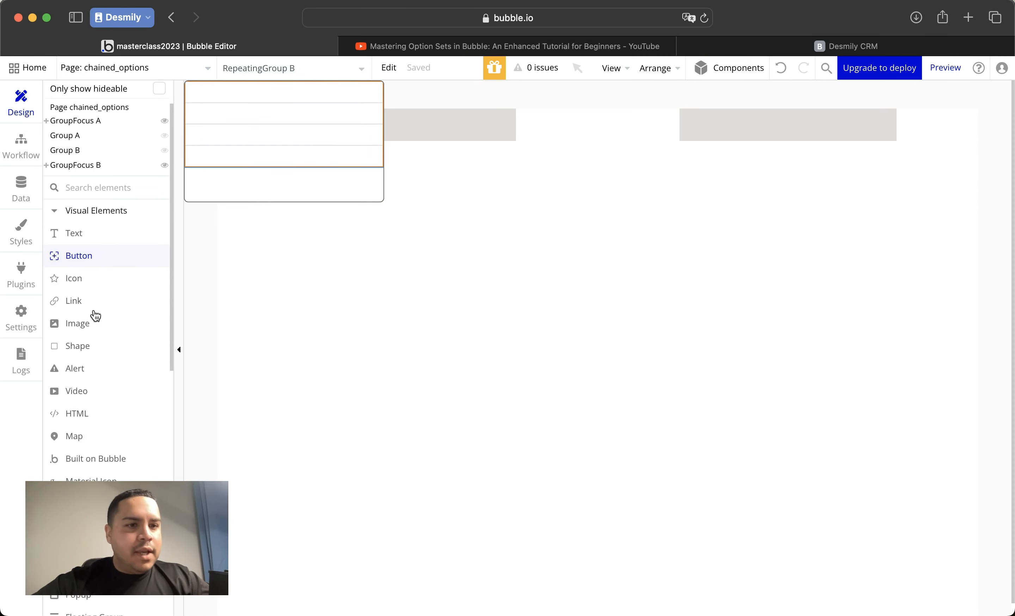
{"action": "left_click_drag", "start_coordinate": [94, 315], "coordinate": [279, 348]}
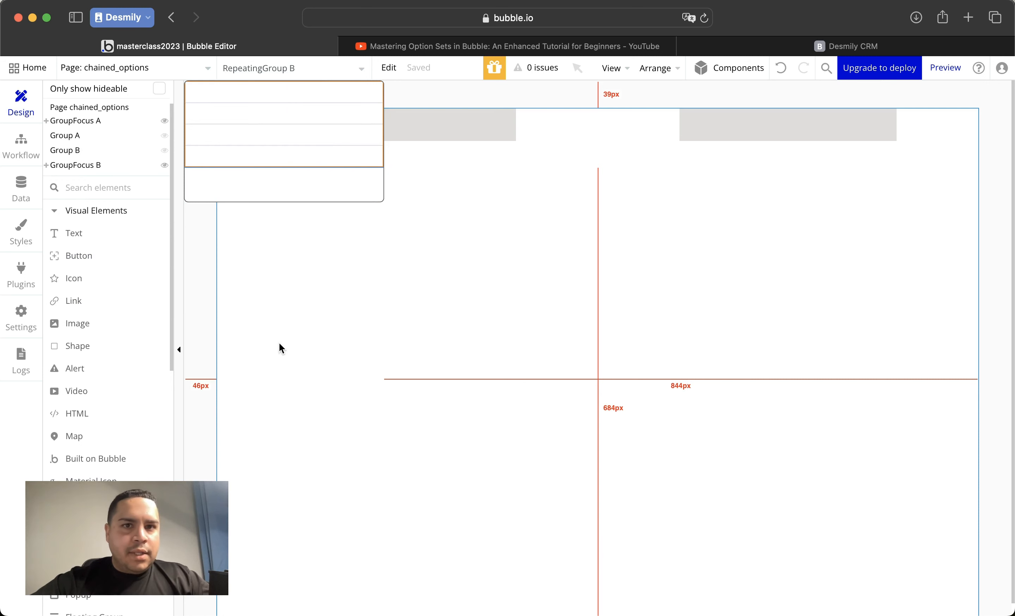
{"action": "left_click_drag", "start_coordinate": [279, 348], "coordinate": [215, 78]}
{"action": "double_click", "coordinate": [285, 115]}
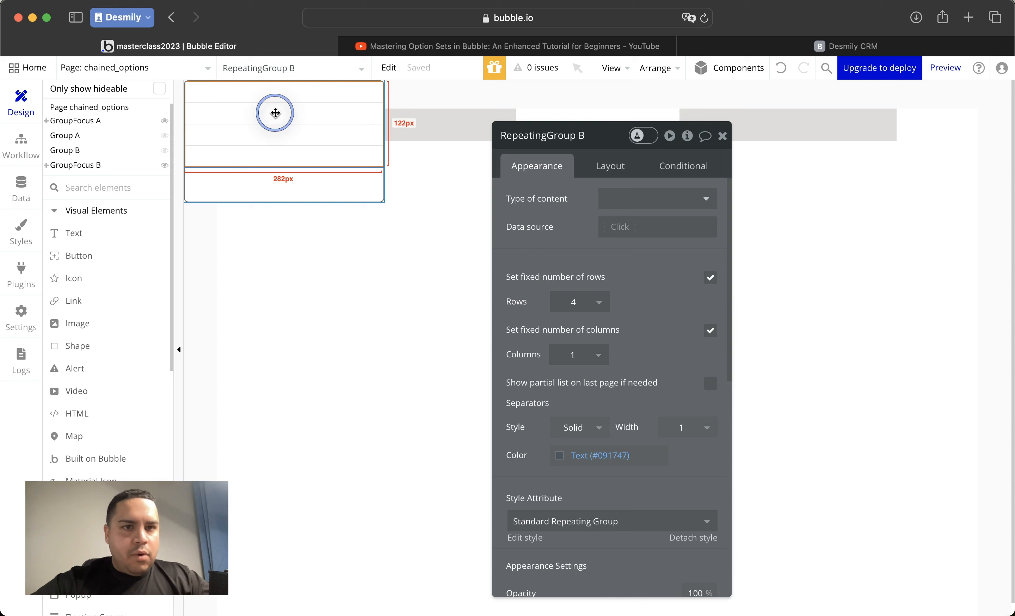
{"action": "left_click", "coordinate": [618, 207]}
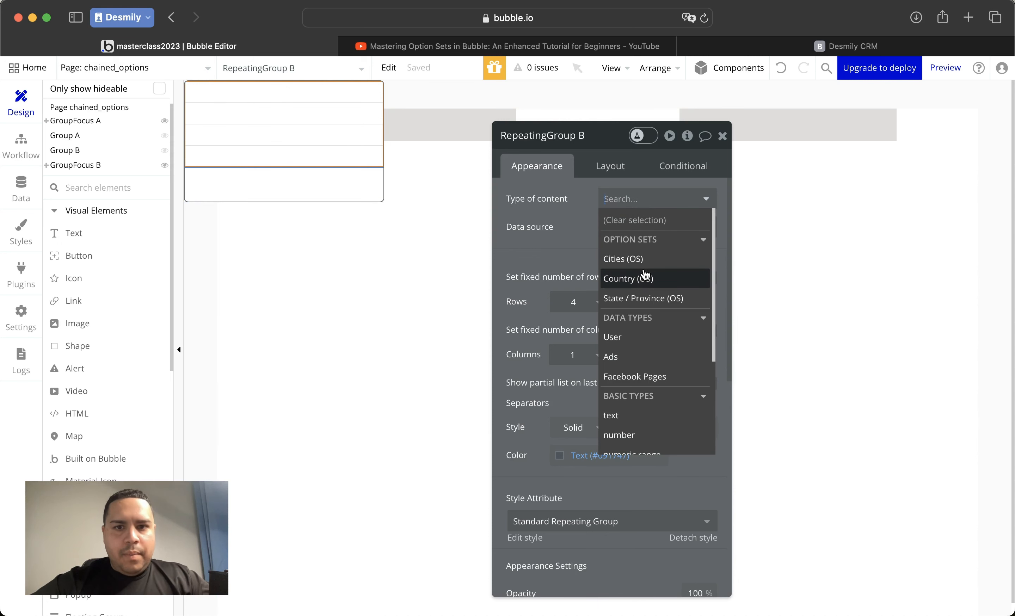
{"action": "left_click", "coordinate": [643, 299]}
{"action": "left_click", "coordinate": [620, 233]}
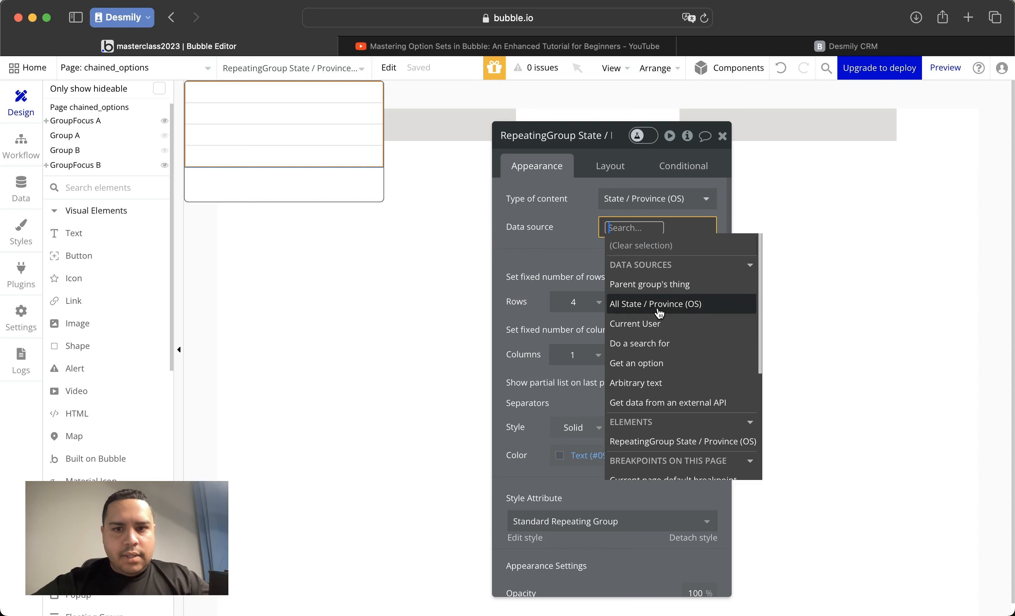
{"action": "left_click", "coordinate": [663, 303]}
{"action": "left_click", "coordinate": [583, 233]}
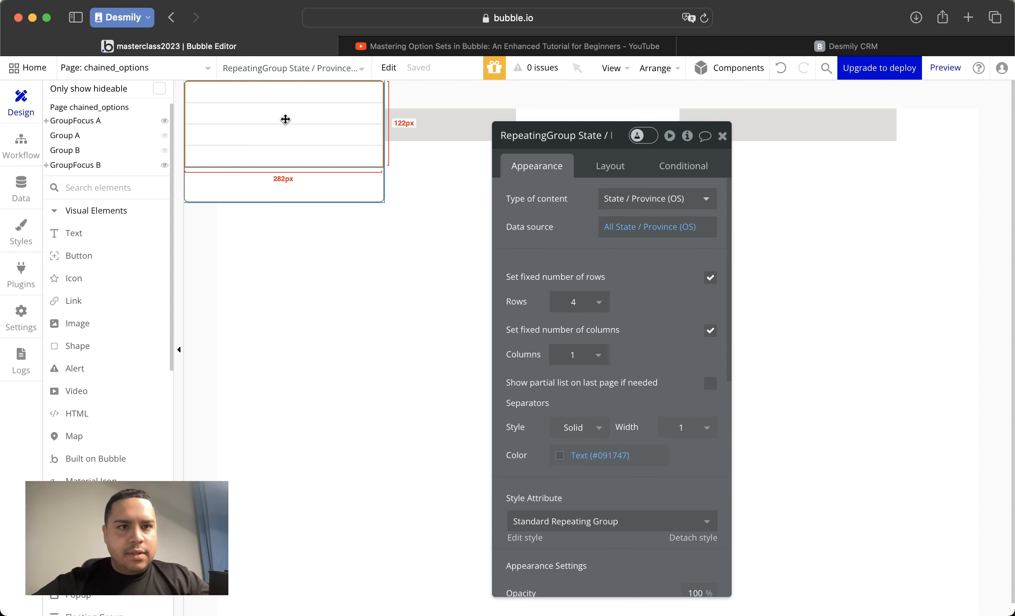
Append :filtered to the data source and add a new, still-empty constraint
{"action": "left_click", "coordinate": [324, 192]}
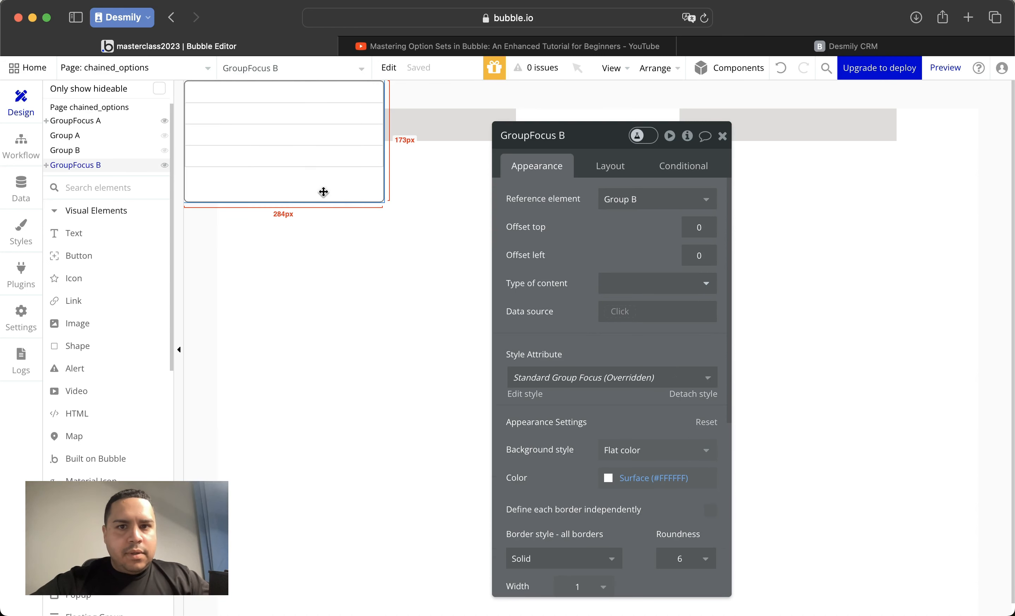
{"action": "left_click", "coordinate": [320, 120]}
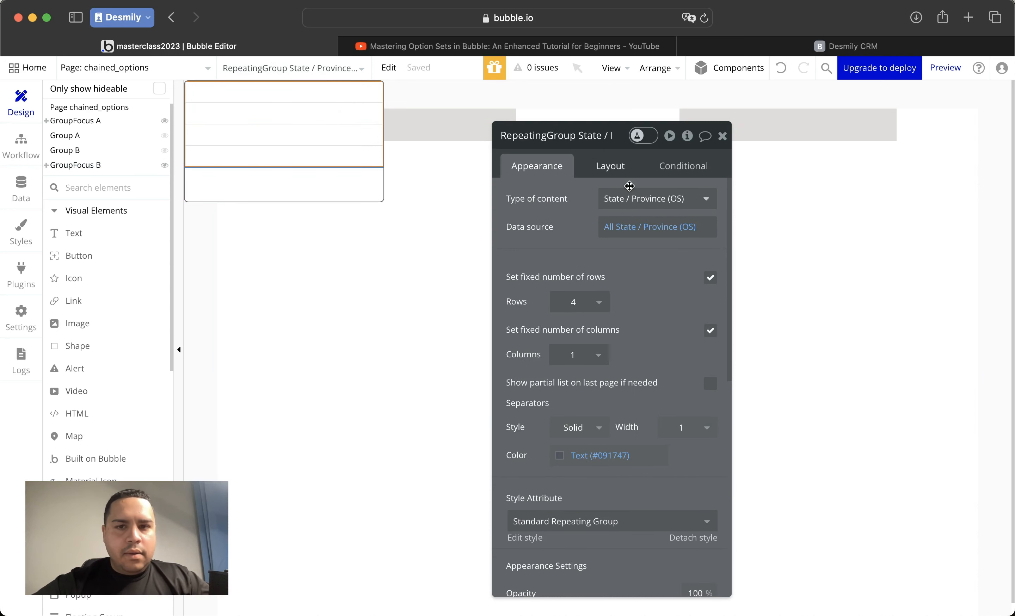
{"action": "left_click", "coordinate": [648, 235]}
{"action": "left_click", "coordinate": [638, 199]}
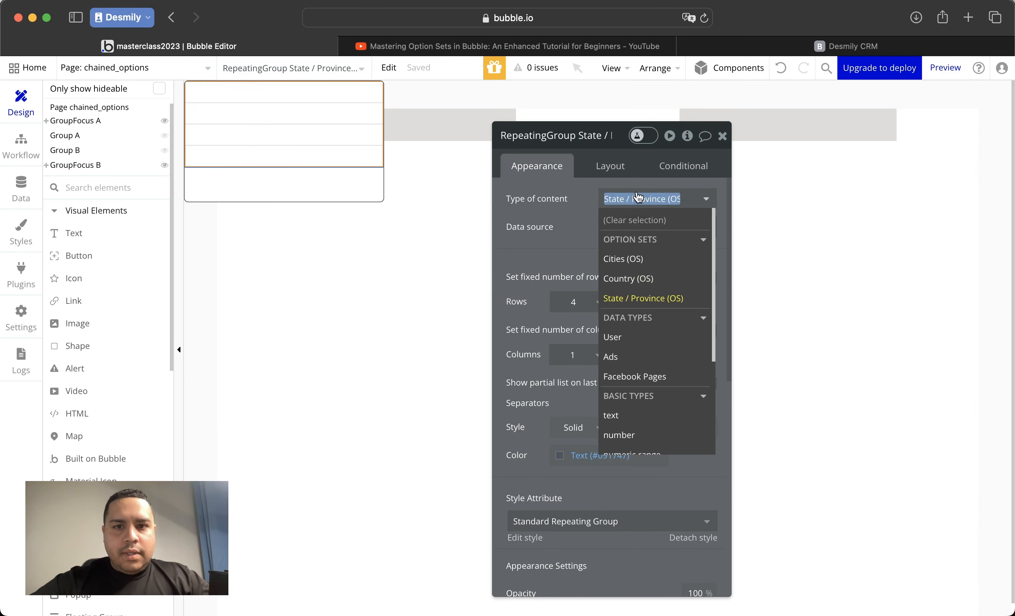
{"action": "left_click", "coordinate": [643, 298]}
{"action": "left_click", "coordinate": [660, 227]}
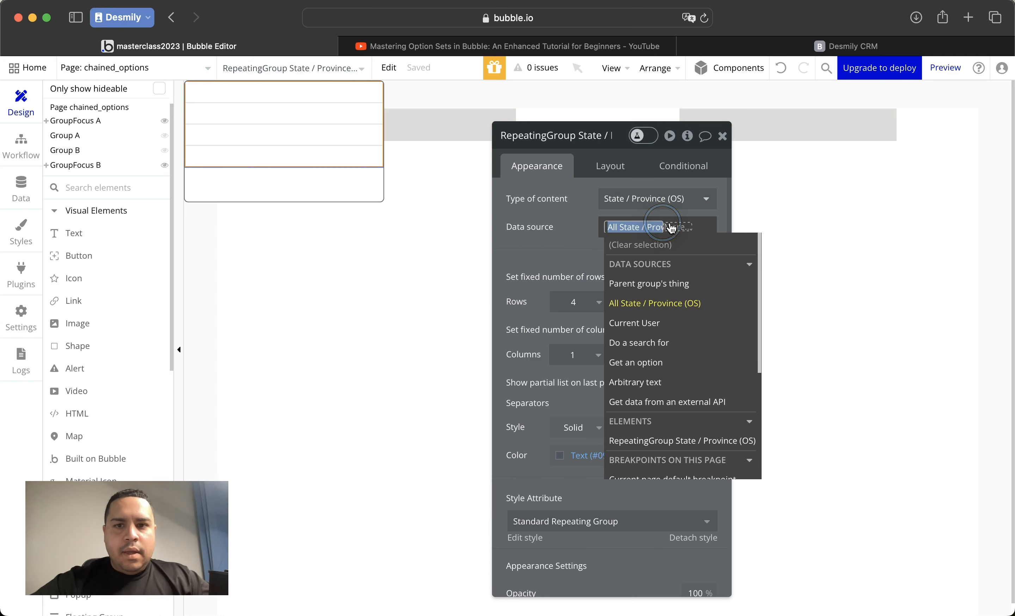
{"action": "left_click", "coordinate": [687, 228]}
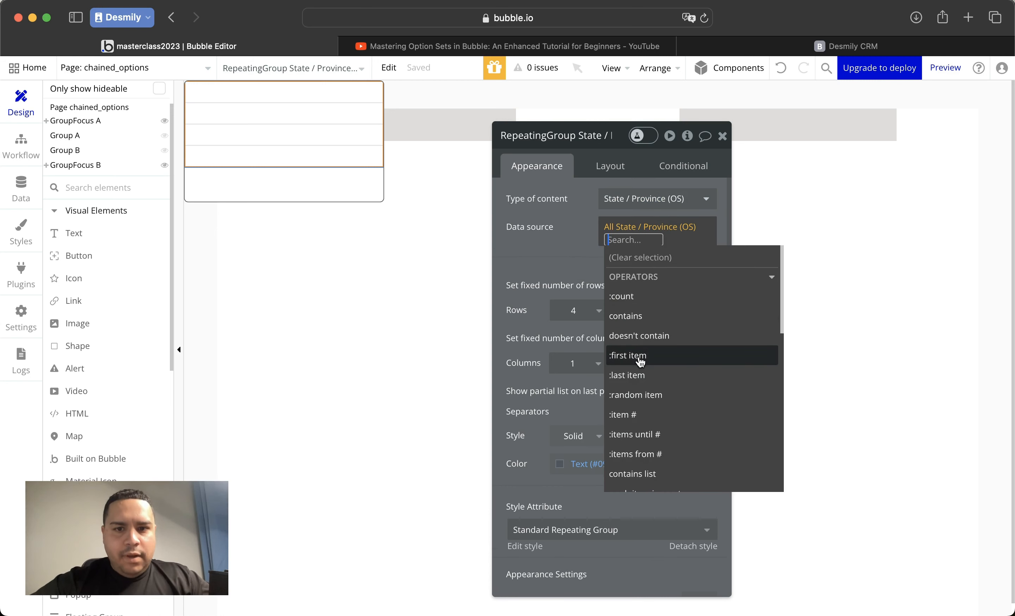
{"action": "type", "text": "fil"}
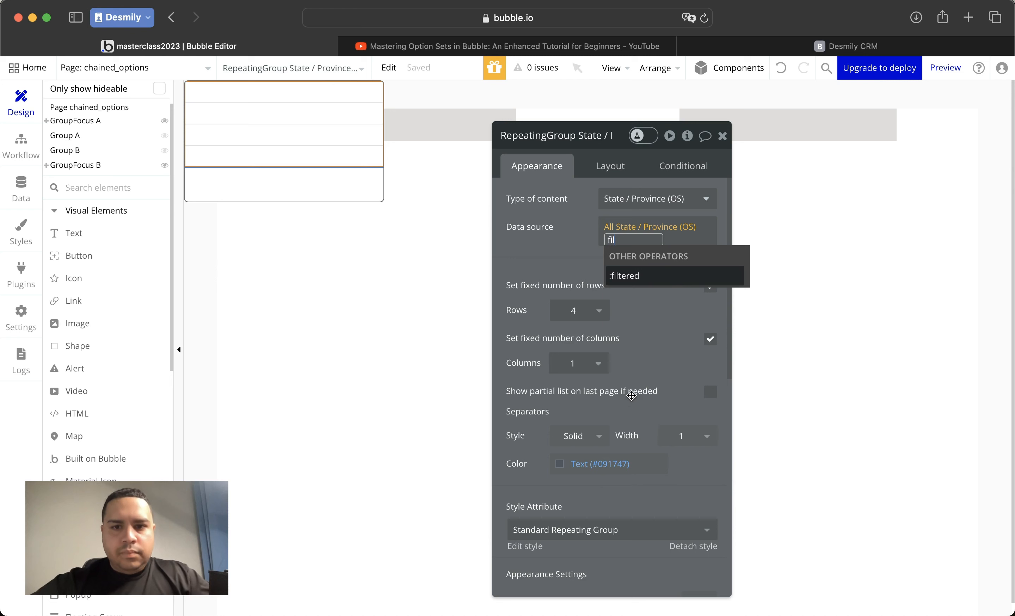
{"action": "left_click", "coordinate": [671, 276]}
{"action": "left_click", "coordinate": [360, 182]}
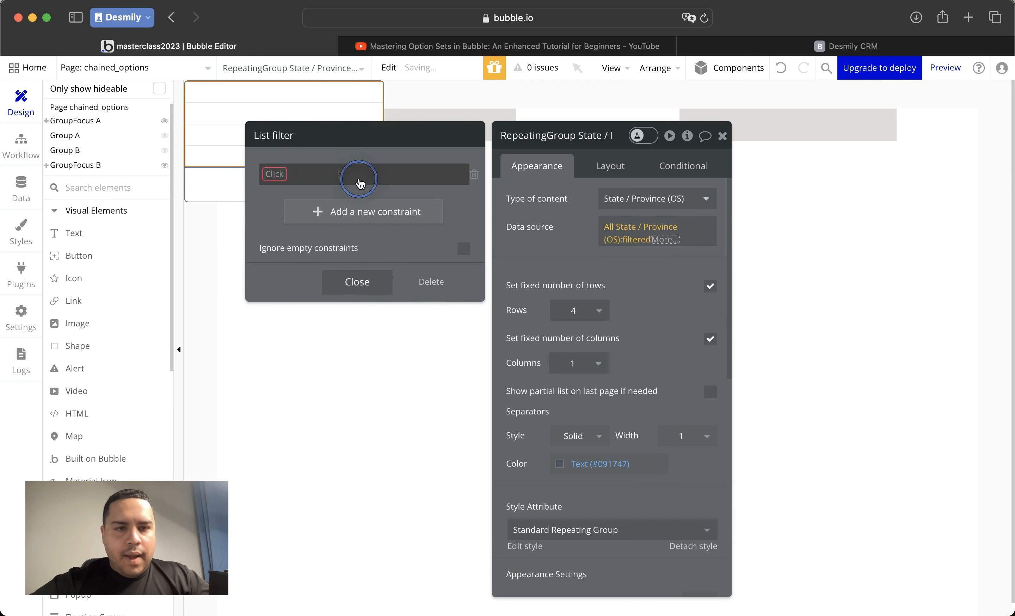
{"action": "left_click", "coordinate": [202, 253]}
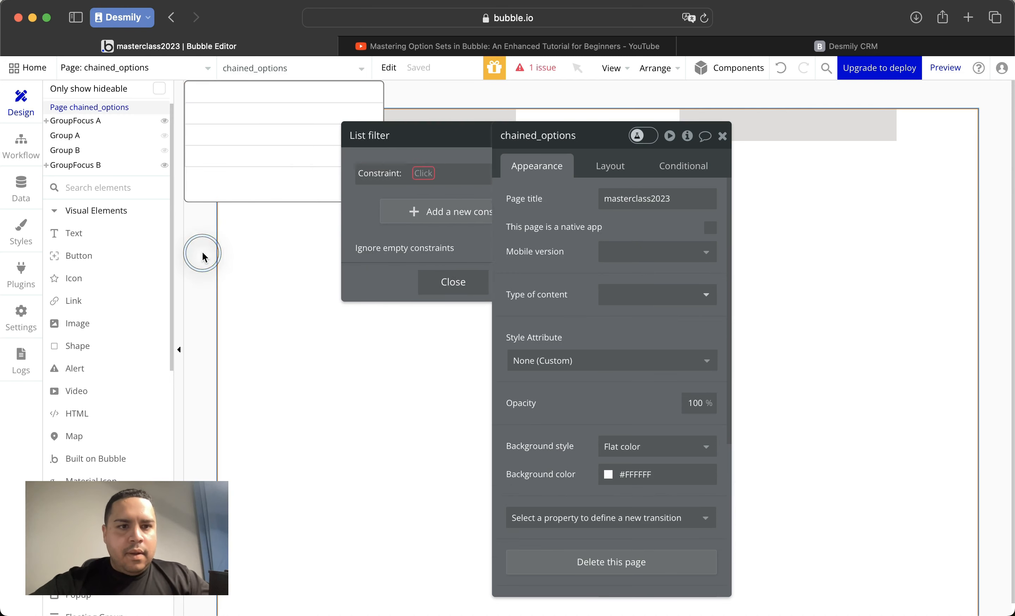
Add a Country custom state of type Country (OS) to the chained_options page
{"action": "left_click", "coordinate": [688, 137]}
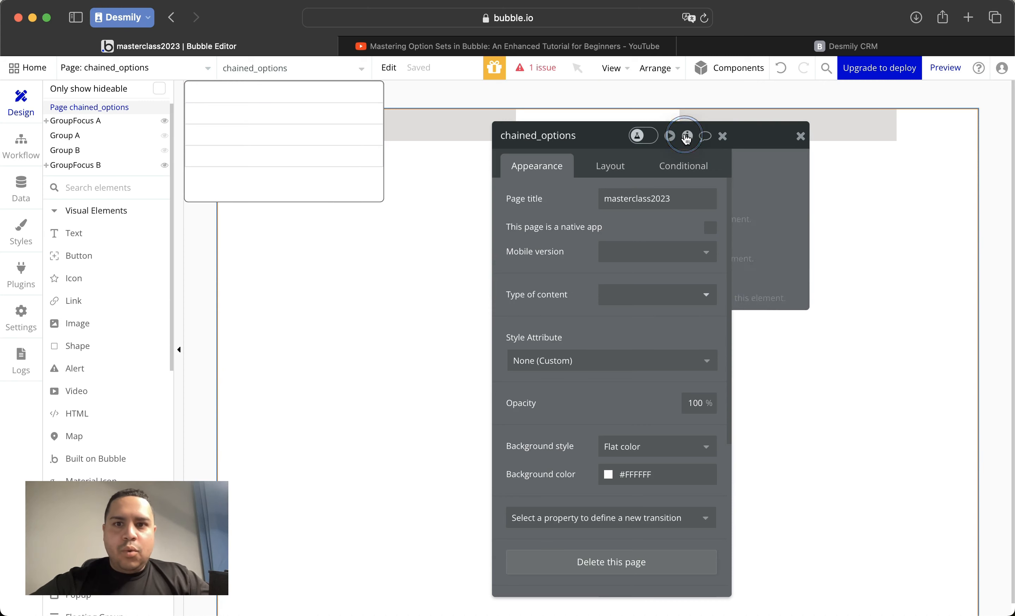
{"action": "left_click", "coordinate": [806, 182]}
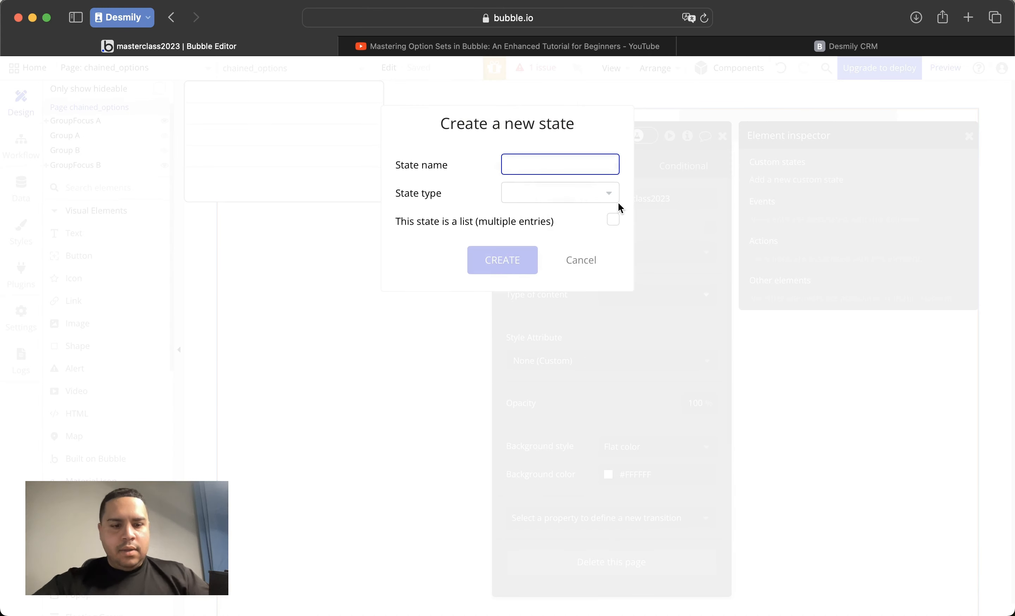
{"action": "type", "text": "Country"}
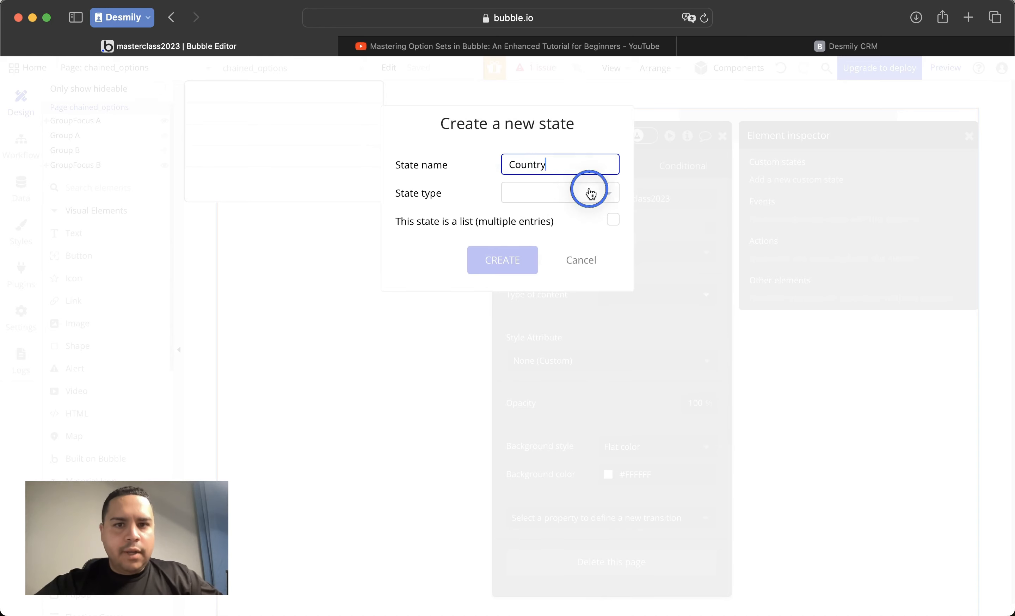
{"action": "left_click", "coordinate": [591, 193]}
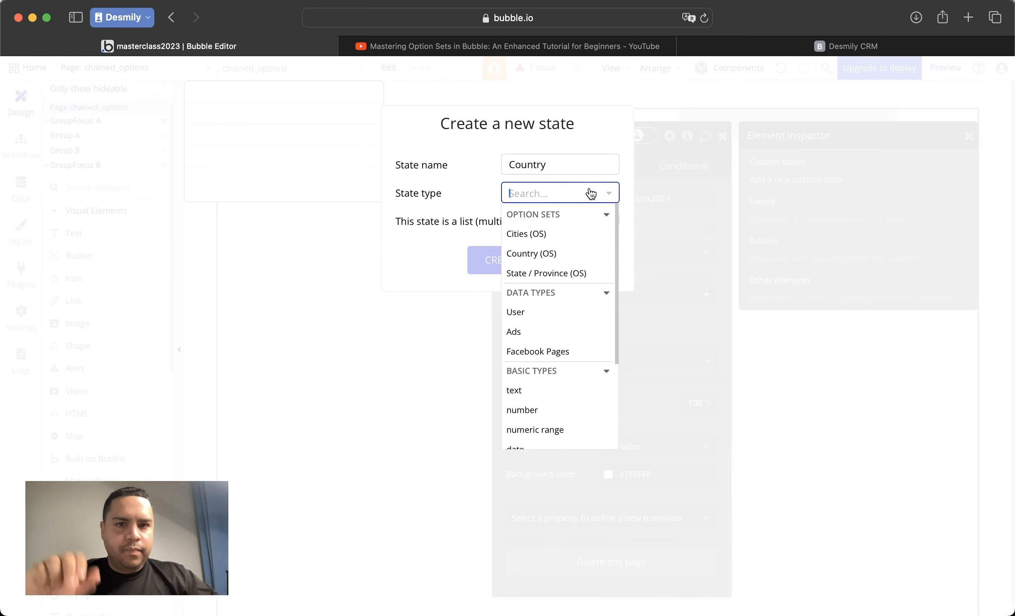
{"action": "left_click", "coordinate": [556, 254]}
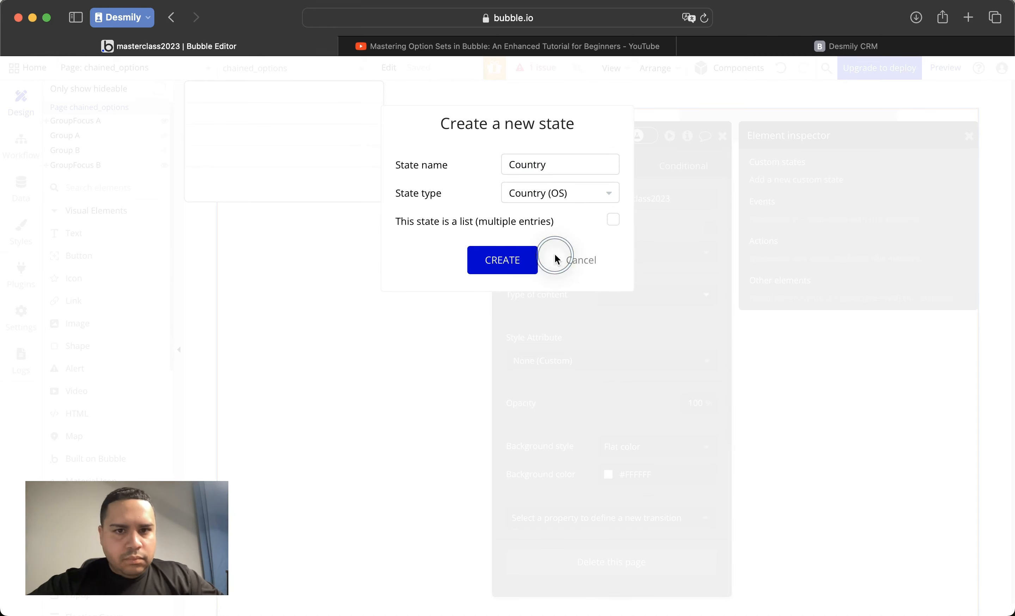
{"action": "left_click", "coordinate": [506, 264]}
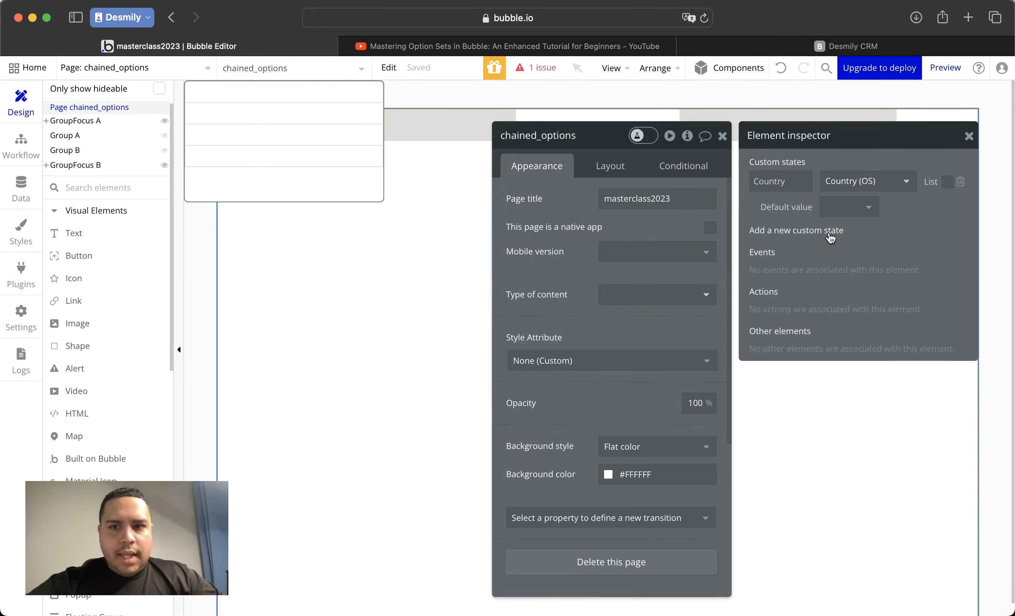
Add a State custom state of type State / Province (OS)
{"action": "left_click", "coordinate": [771, 231]}
{"action": "type", "text": "State"}
{"action": "left_click", "coordinate": [556, 194]}
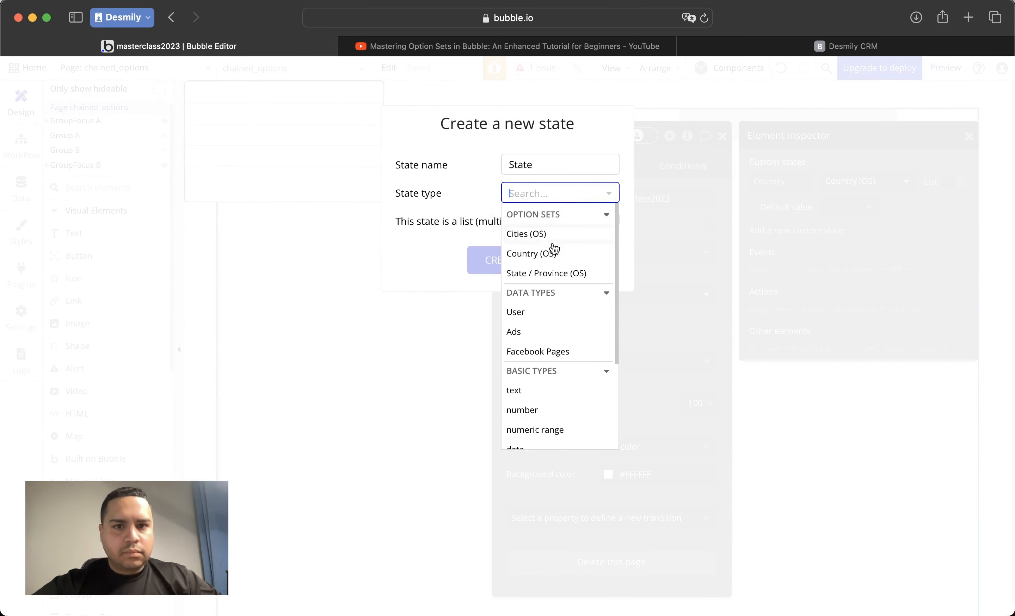
{"action": "left_click", "coordinate": [554, 274]}
{"action": "left_click", "coordinate": [505, 268]}
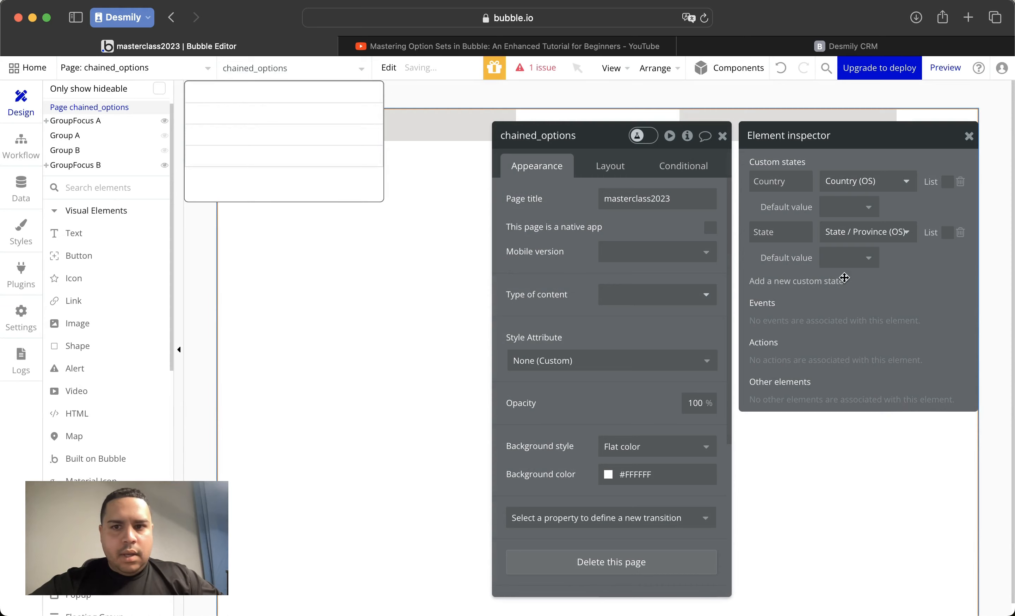
Add a City custom state of type Cities (OS), then close the page inspector
{"action": "left_click", "coordinate": [791, 282]}
{"action": "type", "text": "City"}
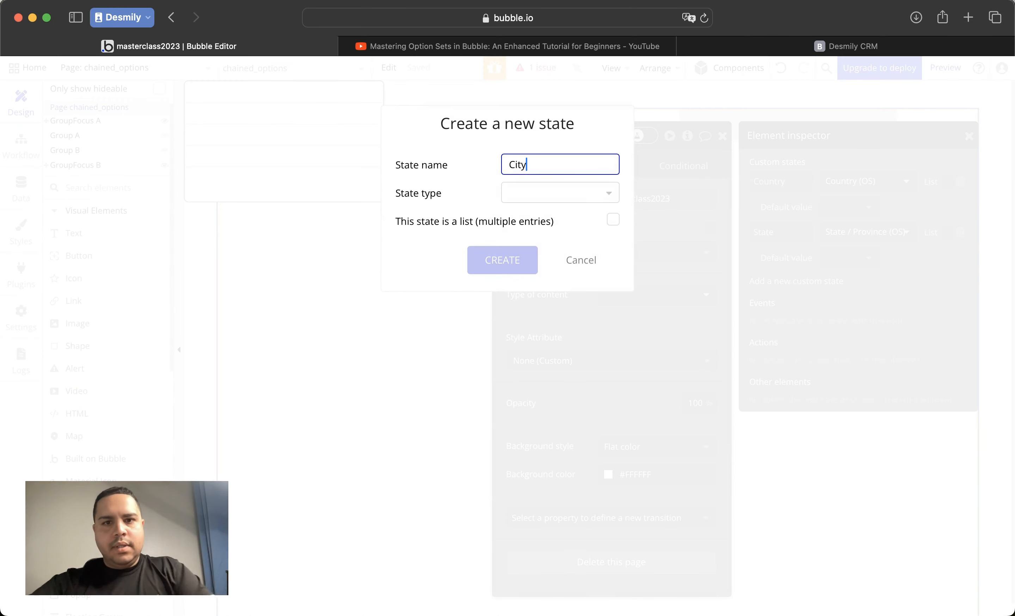
{"action": "left_click", "coordinate": [578, 196]}
{"action": "left_click", "coordinate": [546, 233]}
{"action": "left_click", "coordinate": [510, 267]}
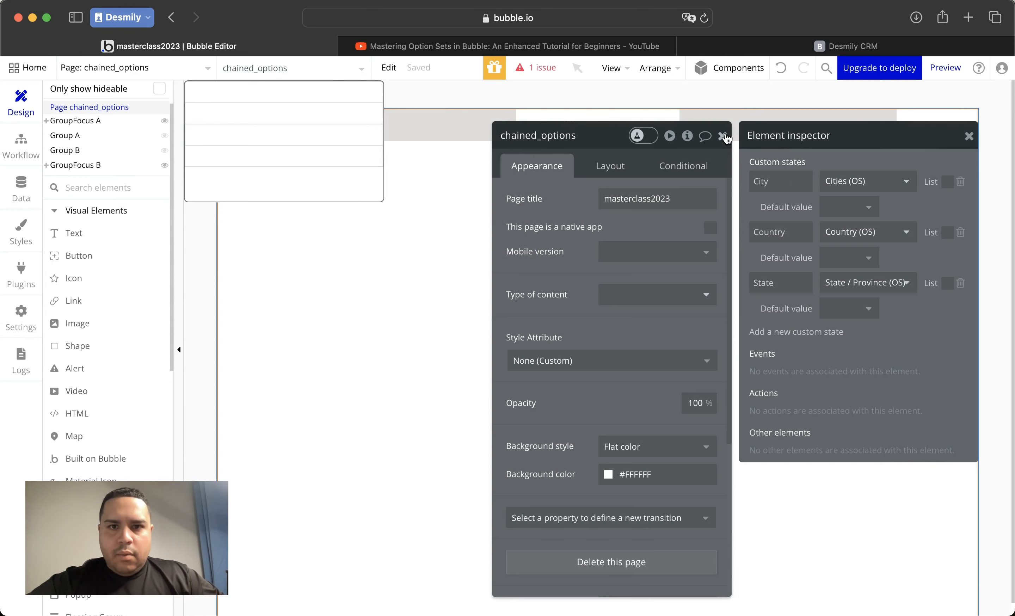
{"action": "left_click", "coordinate": [724, 137]}
Set RepeatingGroup A's content type to Country (OS) and its data source to All Country (OS)
{"action": "double_click", "coordinate": [292, 120]}
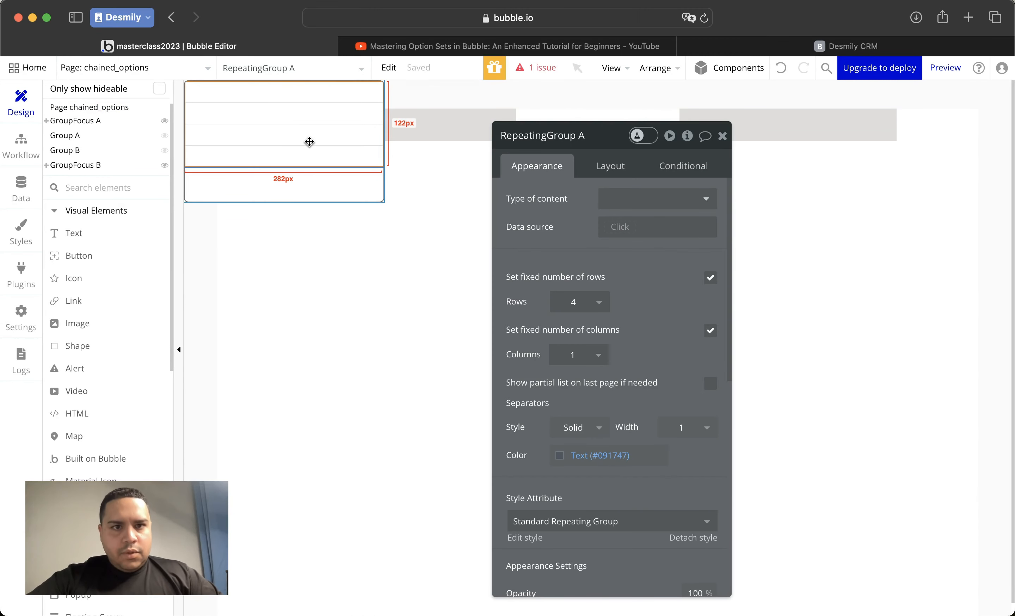
{"action": "left_click", "coordinate": [627, 199]}
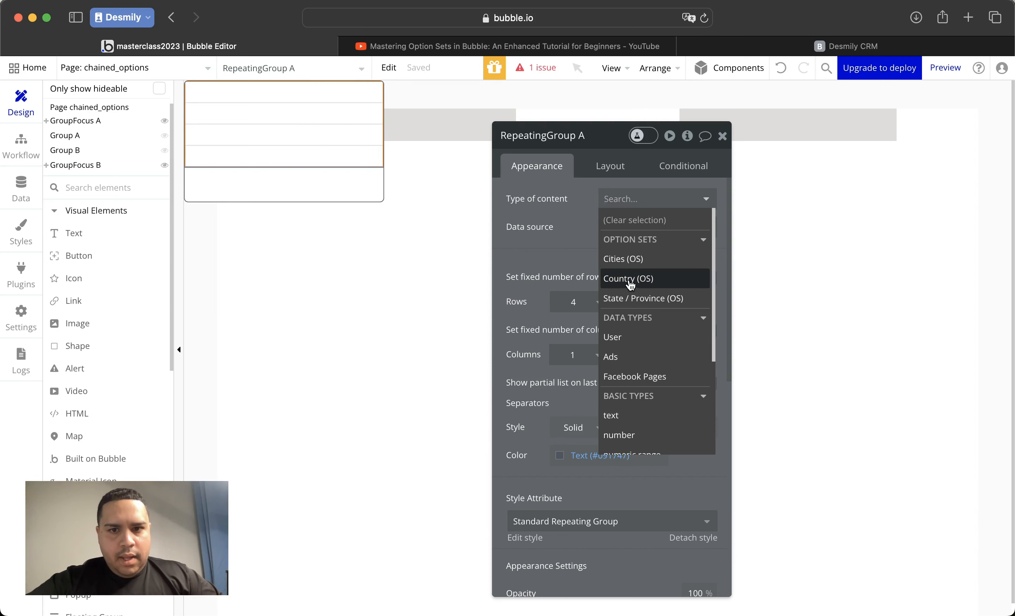
{"action": "left_click", "coordinate": [630, 280]}
{"action": "left_click", "coordinate": [620, 226]}
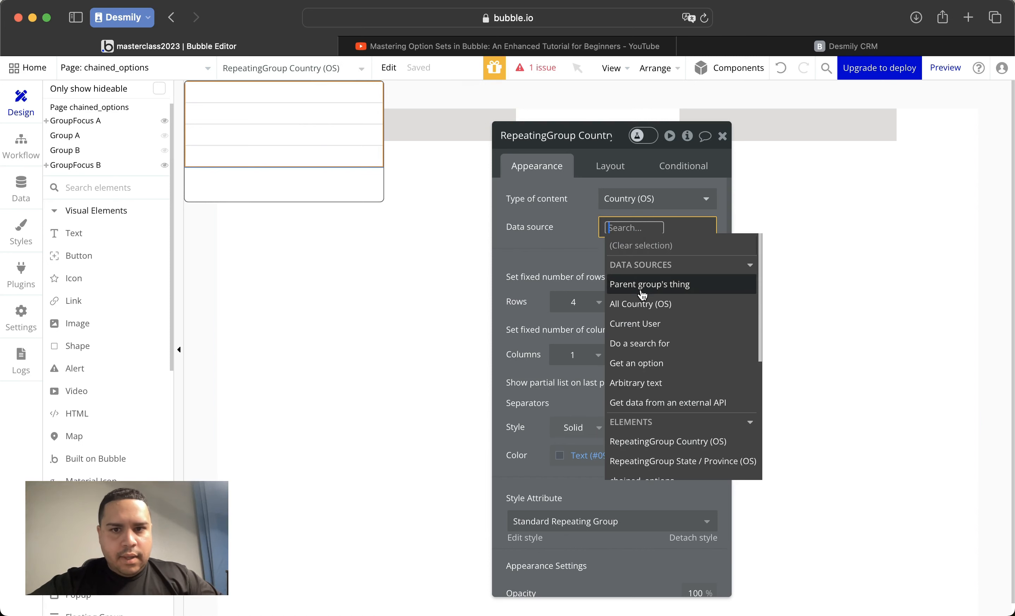
{"action": "left_click", "coordinate": [642, 305]}
{"action": "left_click", "coordinate": [581, 231]}
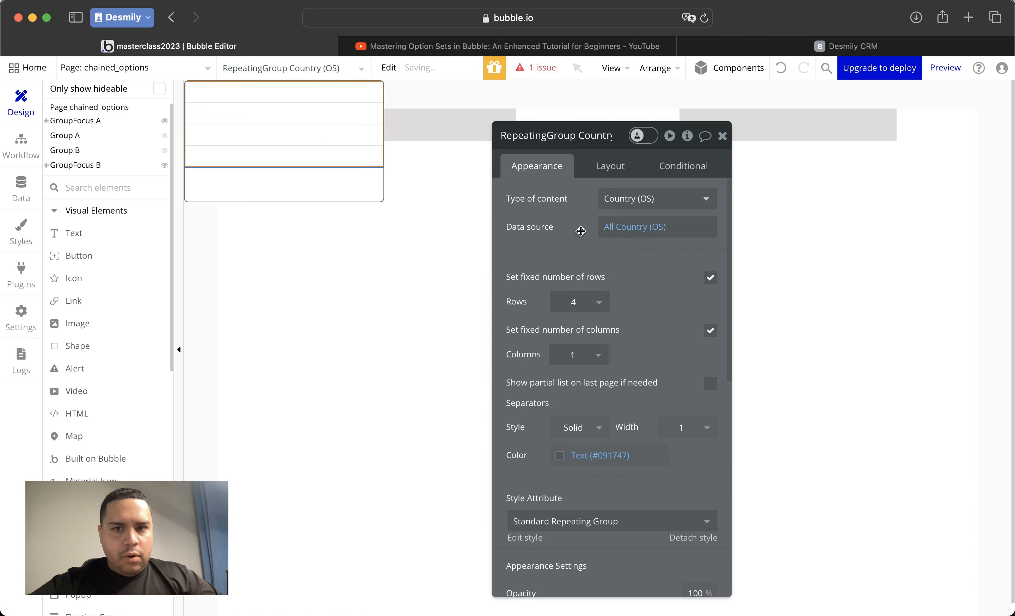
{"action": "left_click", "coordinate": [723, 136]}
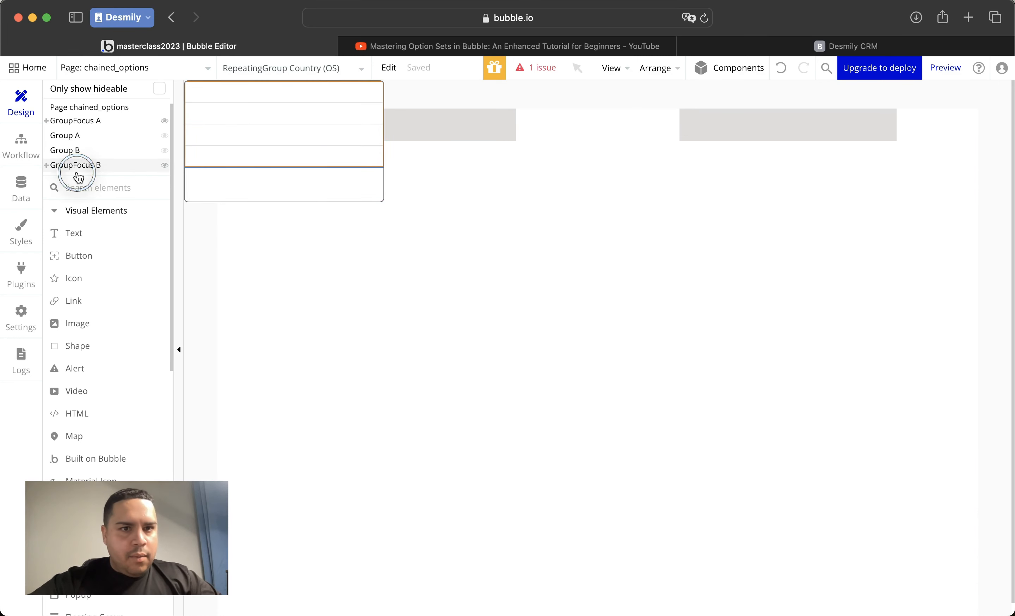
Add a filter to the State / Province list and remove the obsolete deleted Country attributes
{"action": "double_click", "coordinate": [272, 136]}
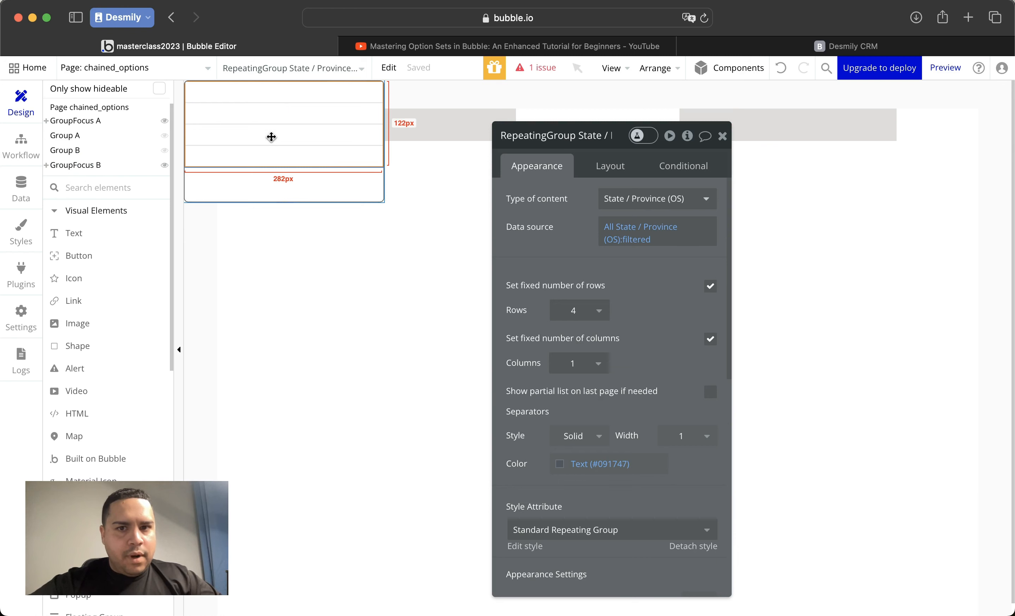
{"action": "left_click", "coordinate": [642, 243]}
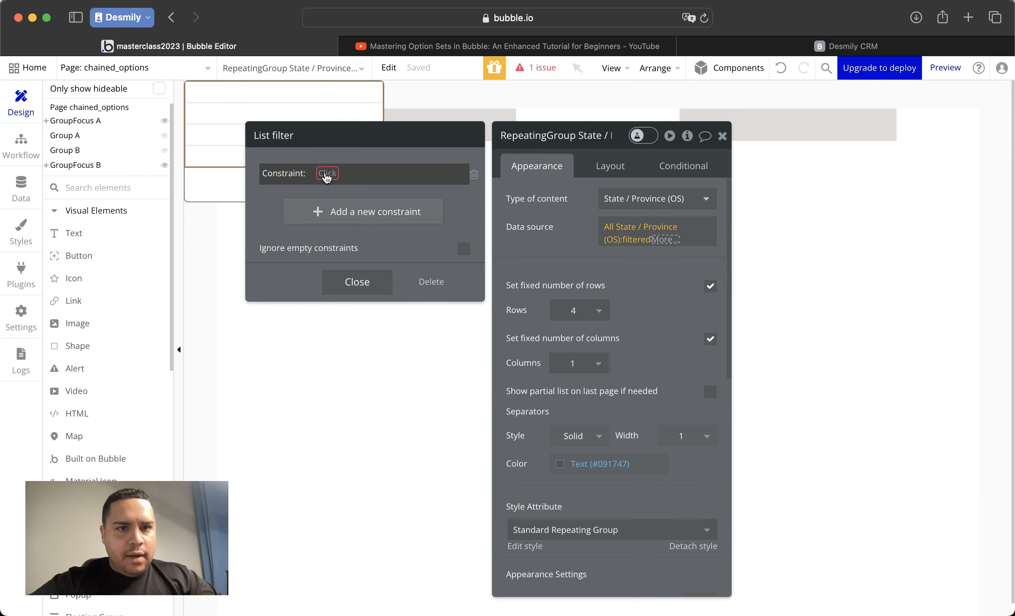
{"action": "left_click", "coordinate": [325, 175]}
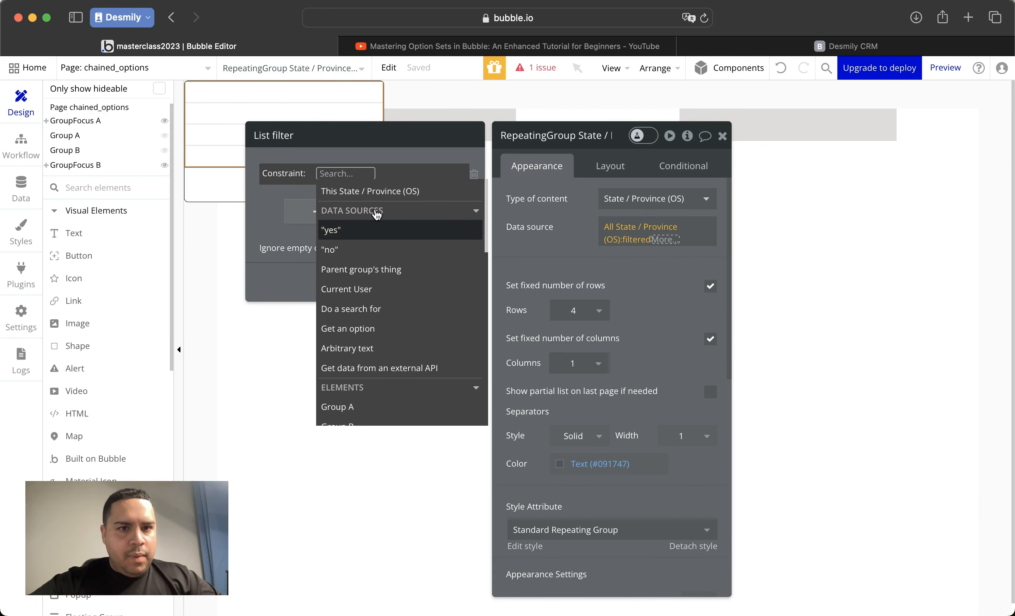
{"action": "left_click", "coordinate": [382, 192]}
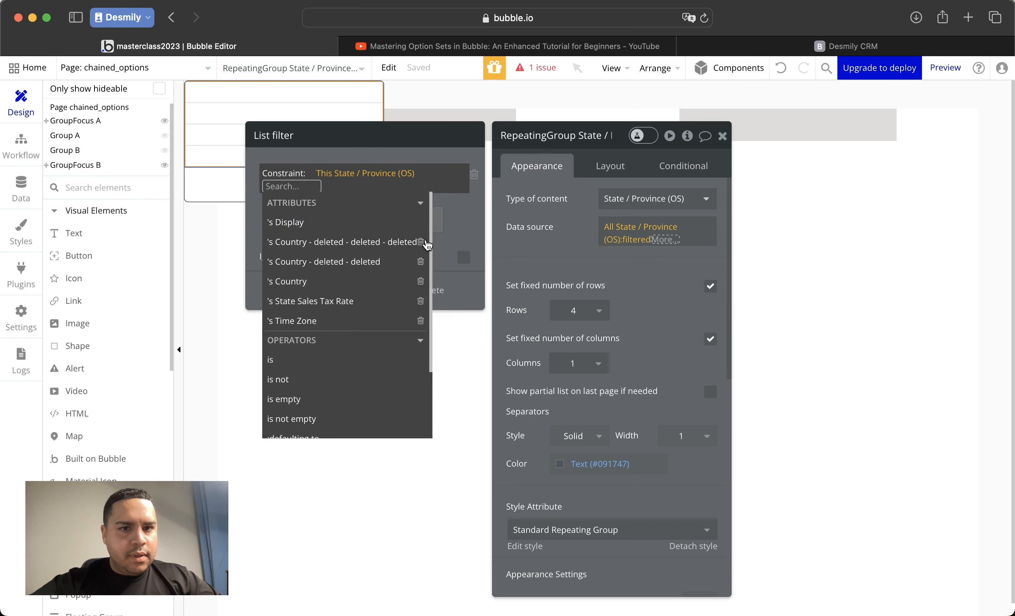
{"action": "left_click", "coordinate": [421, 243]}
{"action": "left_click", "coordinate": [637, 329]}
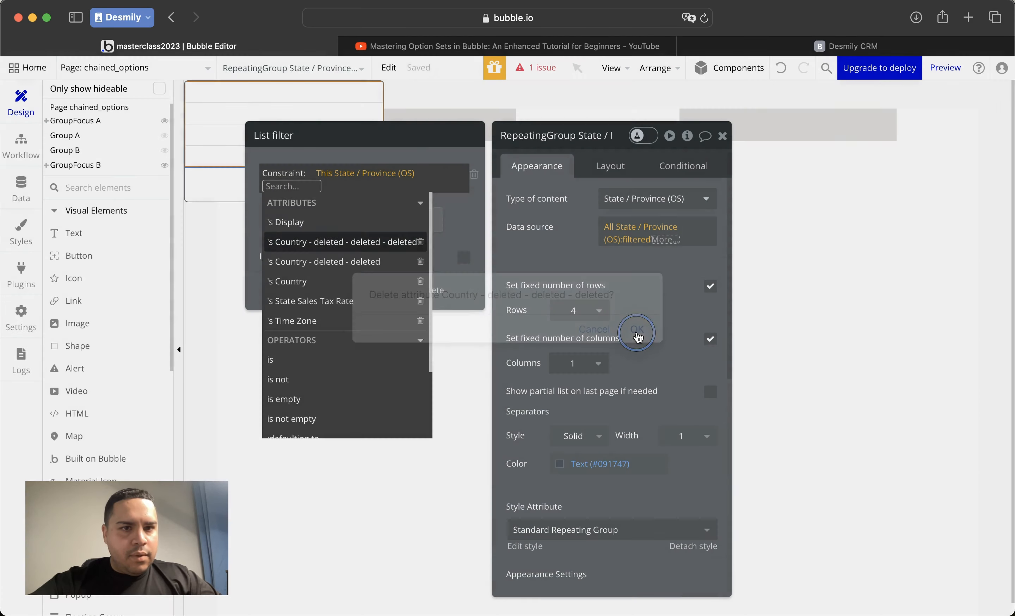
{"action": "left_click", "coordinate": [318, 188]}
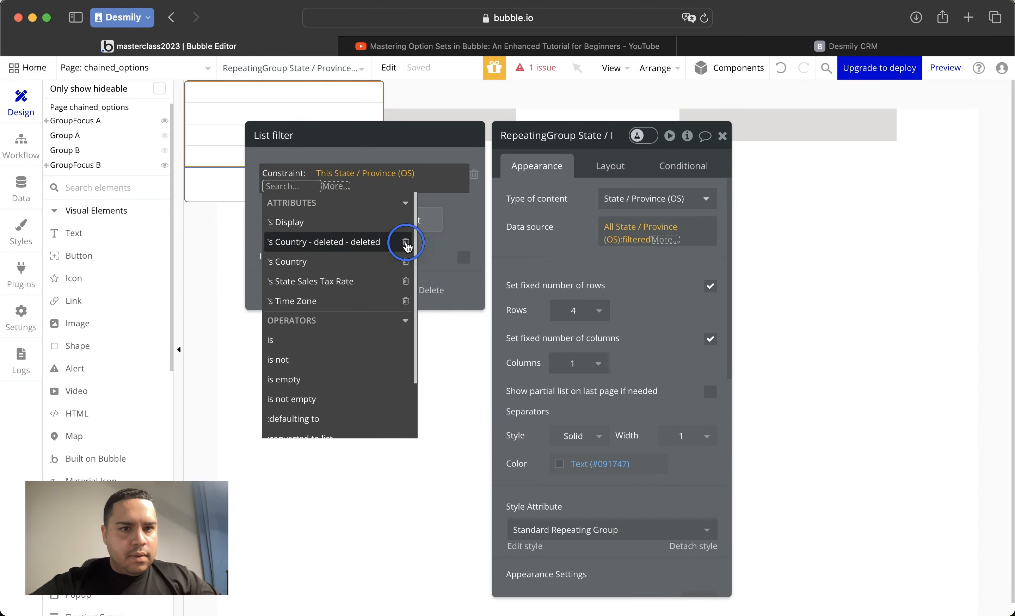
{"action": "left_click", "coordinate": [407, 243]}
{"action": "left_click", "coordinate": [636, 330]}
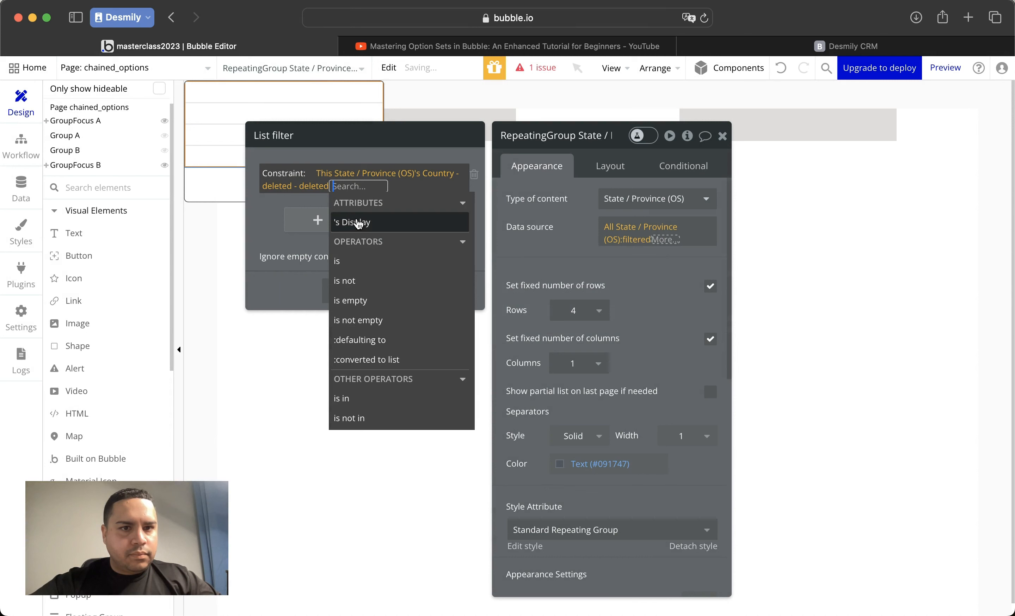
Set the filter constraint to This State / Province (OS)'s Country is chained_options's Country
{"action": "left_click", "coordinate": [283, 188]}
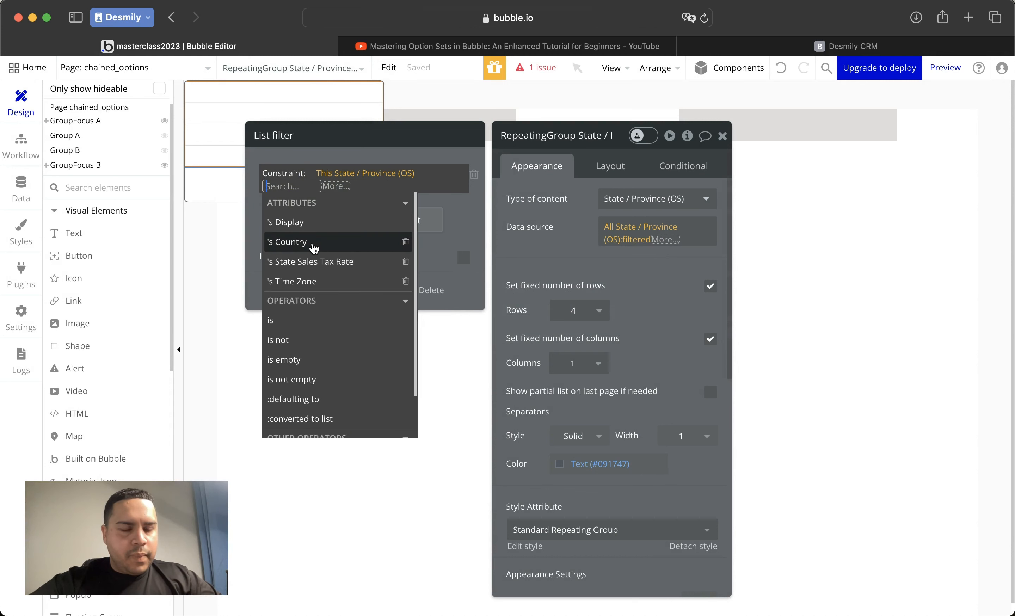
{"action": "left_click", "coordinate": [314, 244]}
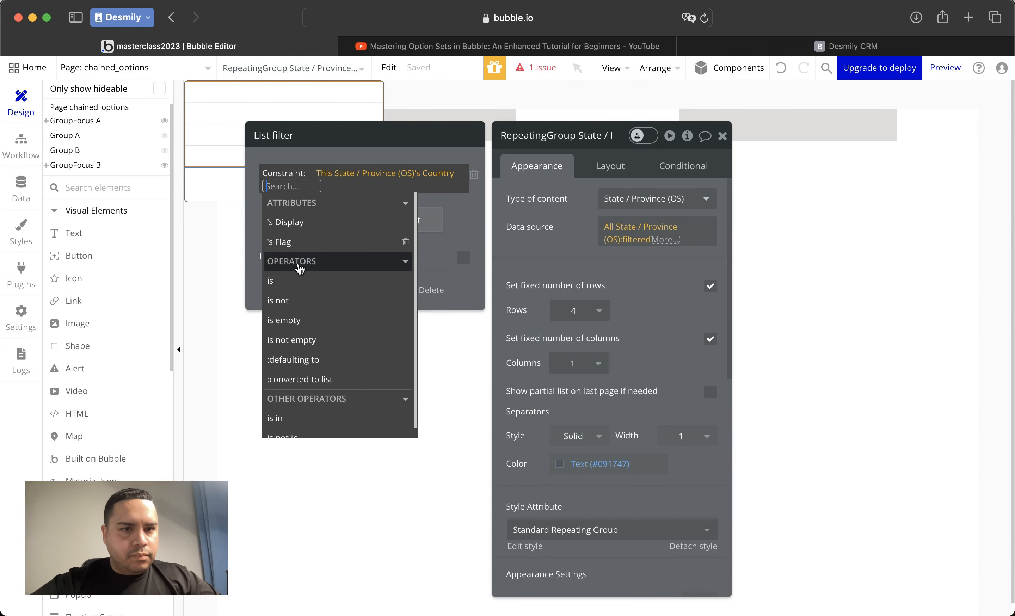
{"action": "left_click", "coordinate": [300, 286]}
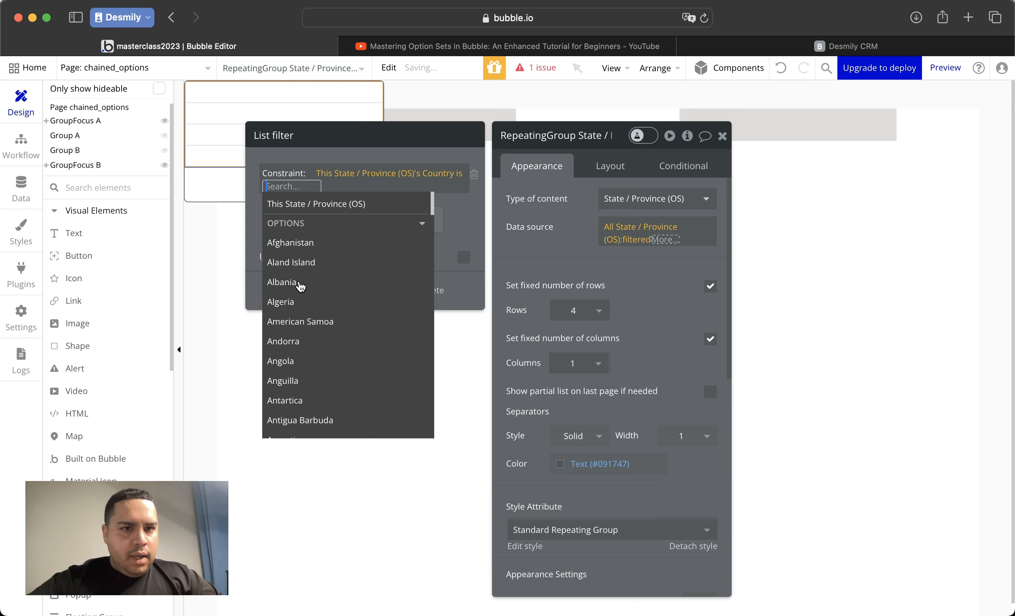
{"action": "type", "text": "chain"}
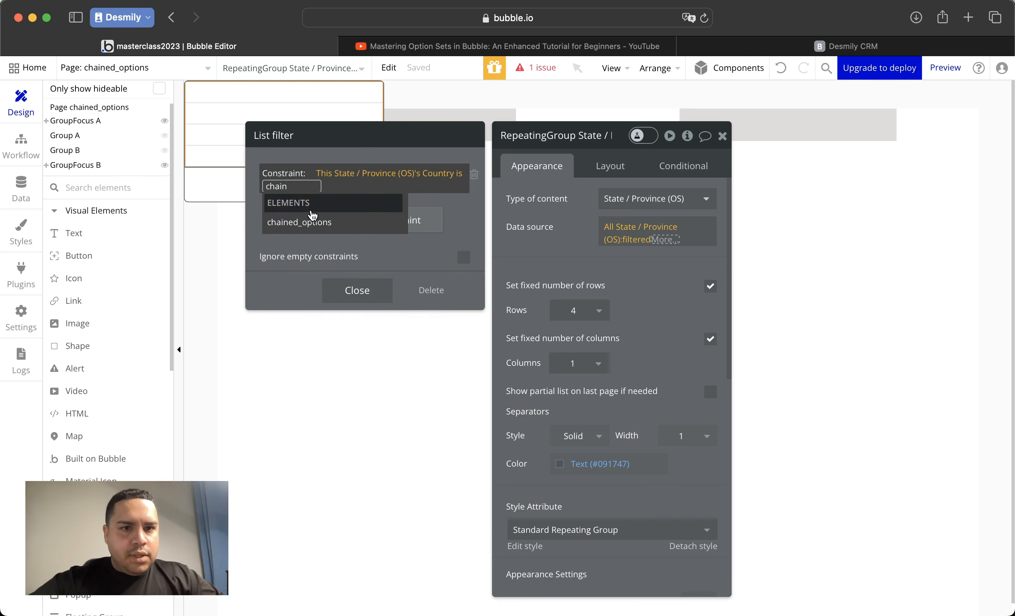
{"action": "left_click", "coordinate": [314, 227]}
{"action": "left_click", "coordinate": [351, 299]}
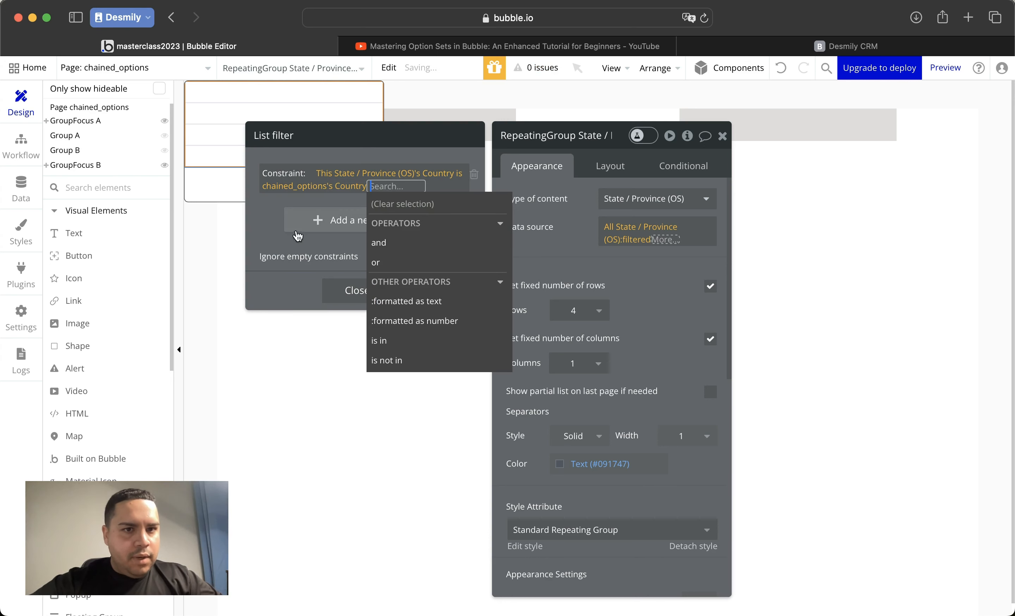
{"action": "left_click", "coordinate": [265, 229]}
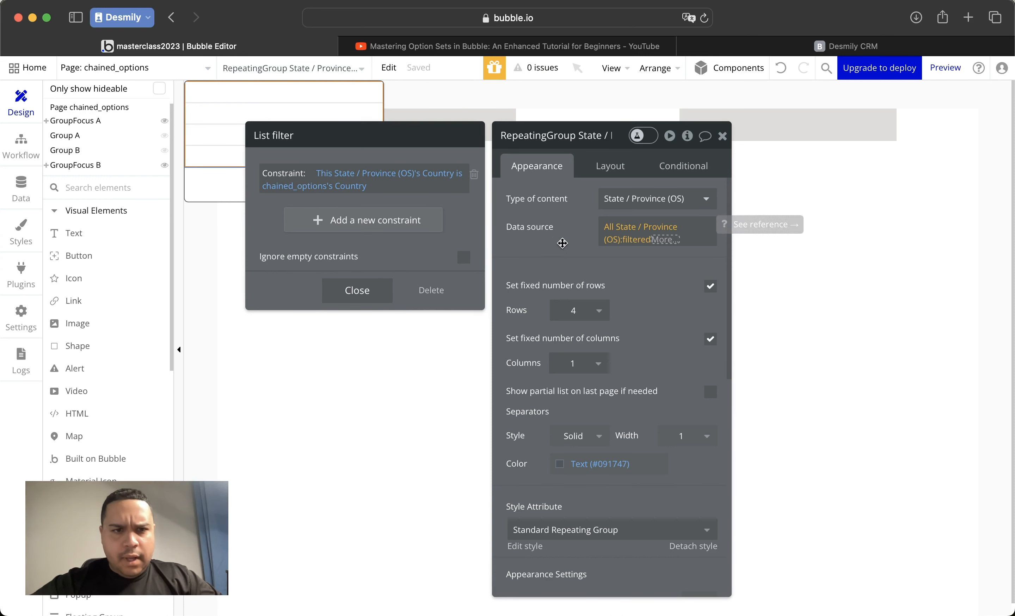
{"action": "left_click", "coordinate": [563, 243]}
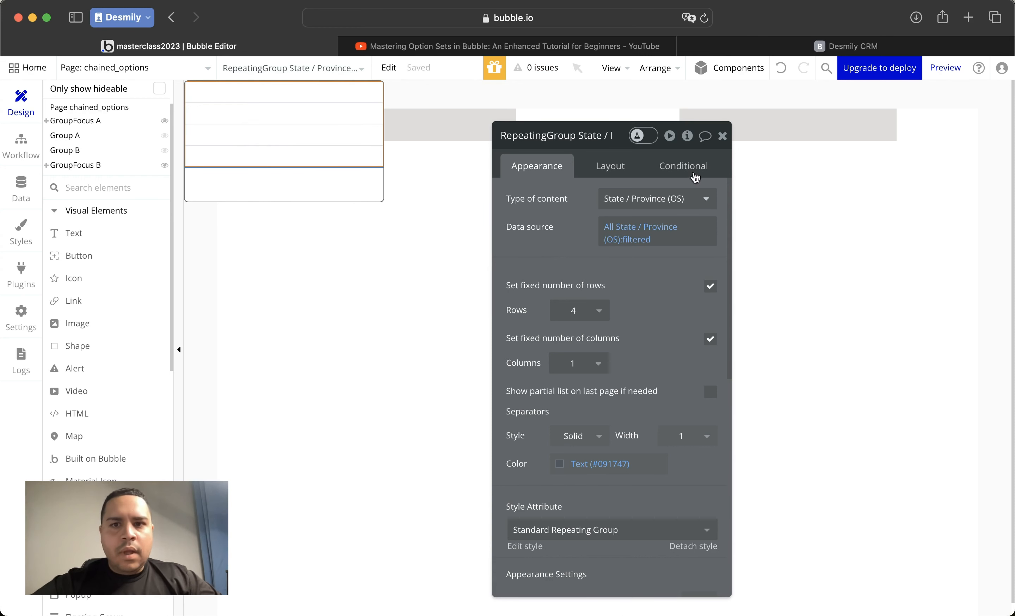
Draw an Image and move it into the Country repeating group's first cell
{"action": "left_click", "coordinate": [724, 137]}
{"action": "left_click", "coordinate": [72, 323]}
{"action": "left_click_drag", "start_coordinate": [194, 86], "coordinate": [210, 107]}
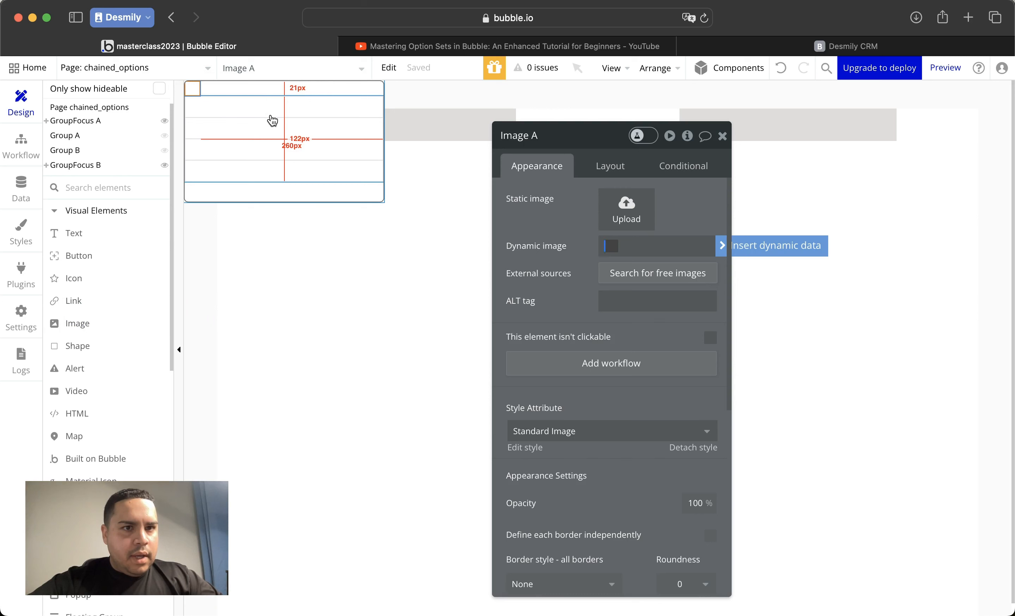
{"action": "left_click", "coordinate": [271, 117]}
{"action": "left_click", "coordinate": [219, 135]}
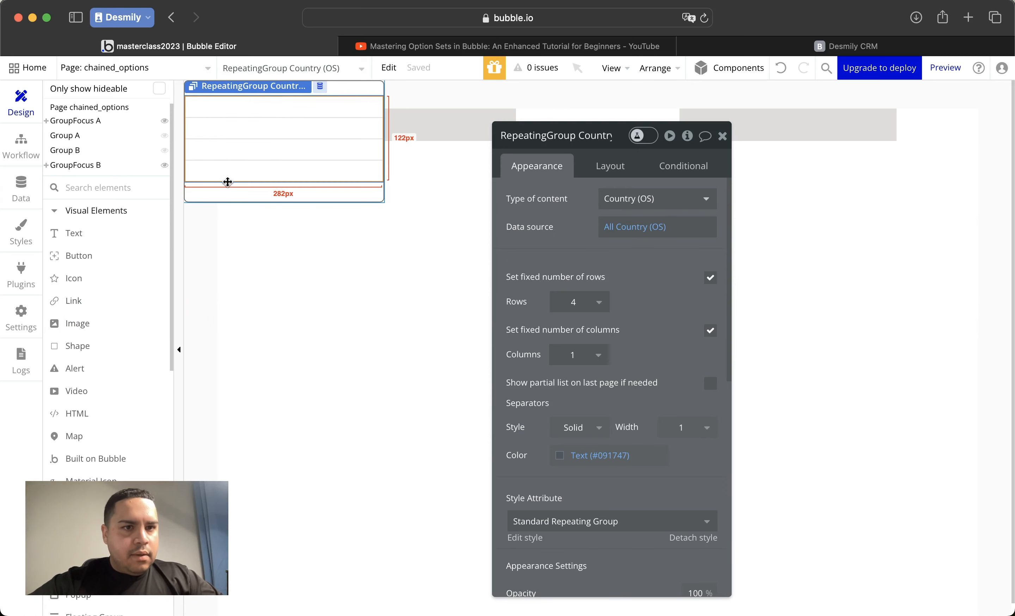
{"action": "left_click", "coordinate": [228, 191]}
{"action": "left_click", "coordinate": [193, 92]}
{"action": "key", "text": "super+x"}
{"action": "left_click", "coordinate": [206, 100]}
{"action": "key", "text": "super+v"}
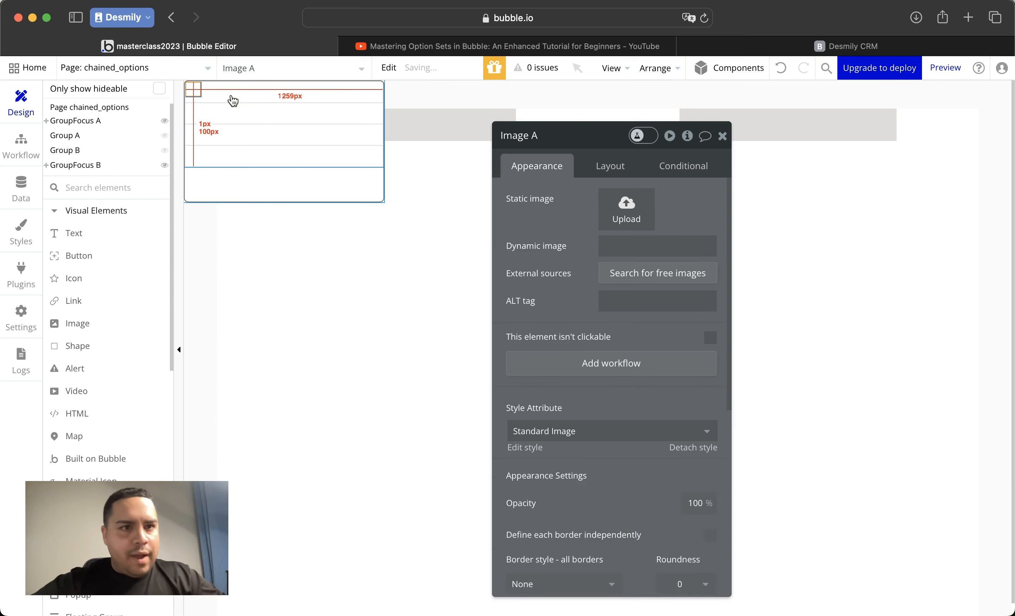
Make Image A 24px wide with fixed aspect ratio, centred vertically in its row
{"action": "left_click", "coordinate": [620, 170]}
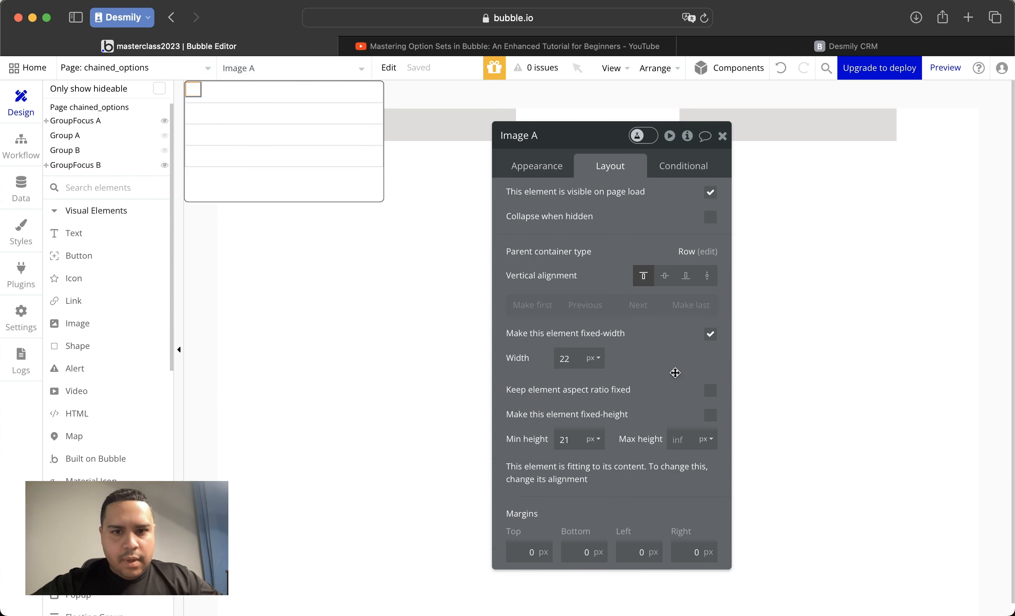
{"action": "left_click", "coordinate": [711, 391]}
{"action": "left_click", "coordinate": [574, 355]}
{"action": "key", "text": "BackSpace"}
{"action": "type", "text": "4"}
{"action": "left_click", "coordinate": [665, 276]}
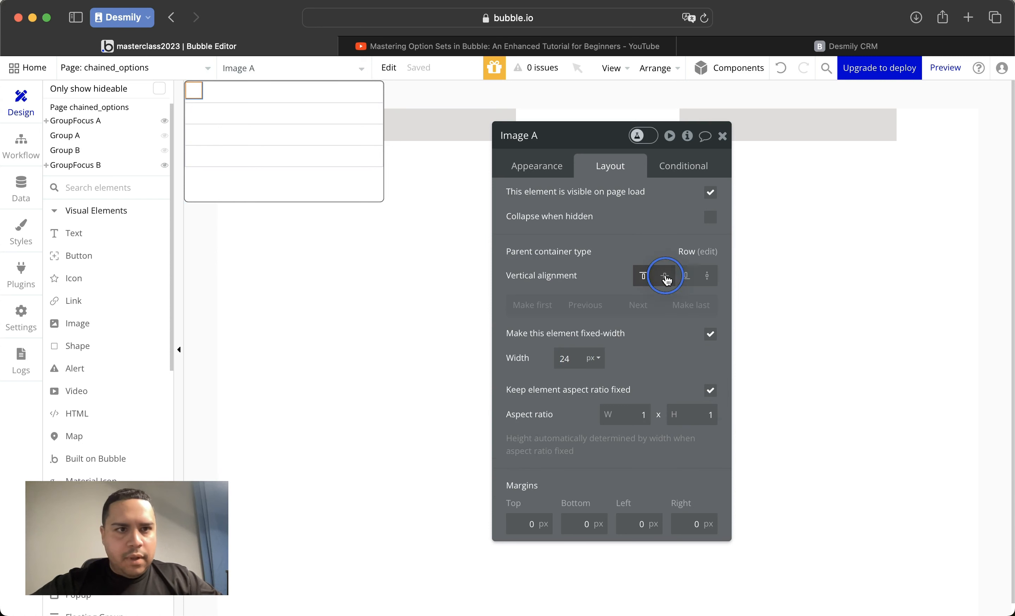
Give GroupFocus A 6px padding on all sides and reselect the first-row image
{"action": "left_click", "coordinate": [277, 186]}
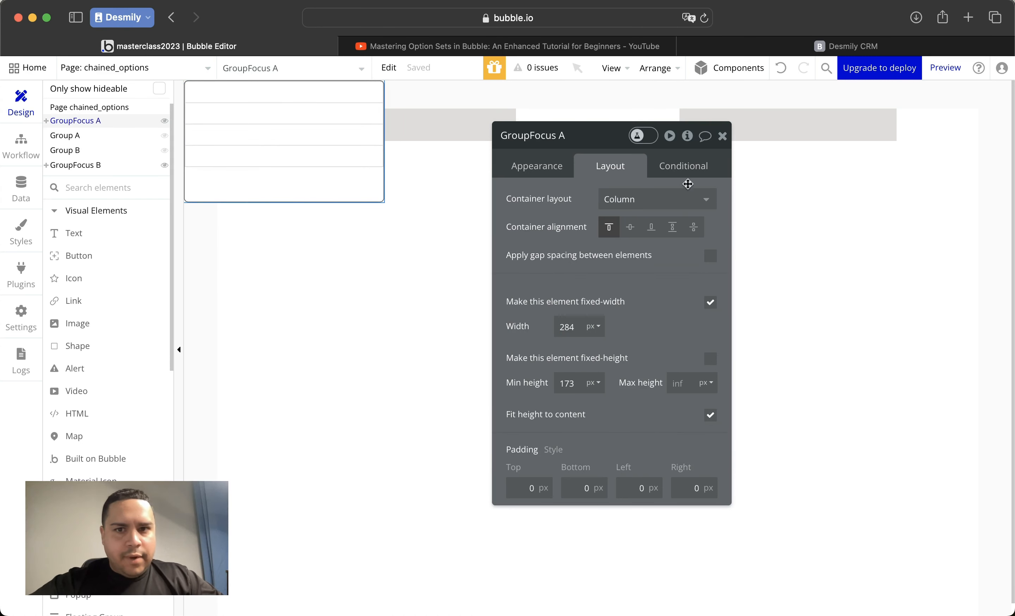
{"action": "left_click", "coordinate": [528, 490]}
{"action": "type", "text": "6"}
{"action": "key", "text": "Tab"}
{"action": "type", "text": "6"}
{"action": "key", "text": "Tab"}
{"action": "type", "text": "6"}
{"action": "key", "text": "Tab"}
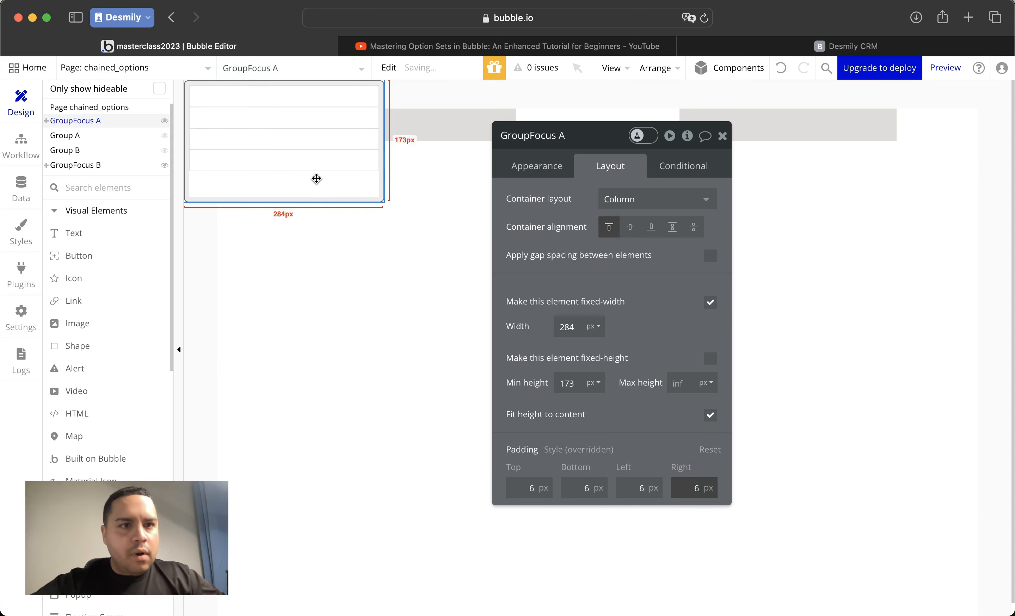
{"action": "left_click", "coordinate": [723, 136]}
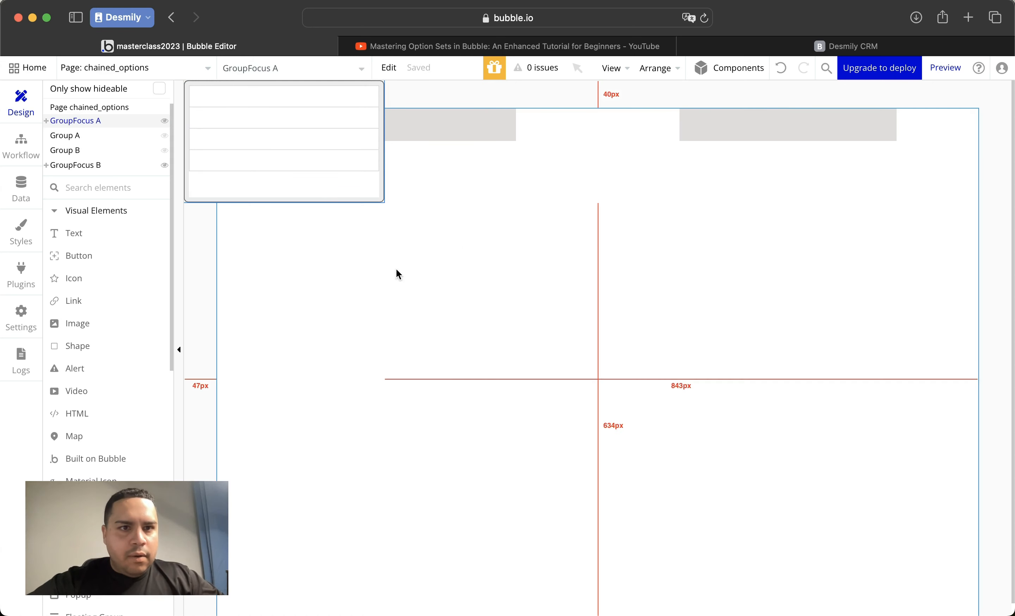
{"action": "left_click", "coordinate": [346, 194]}
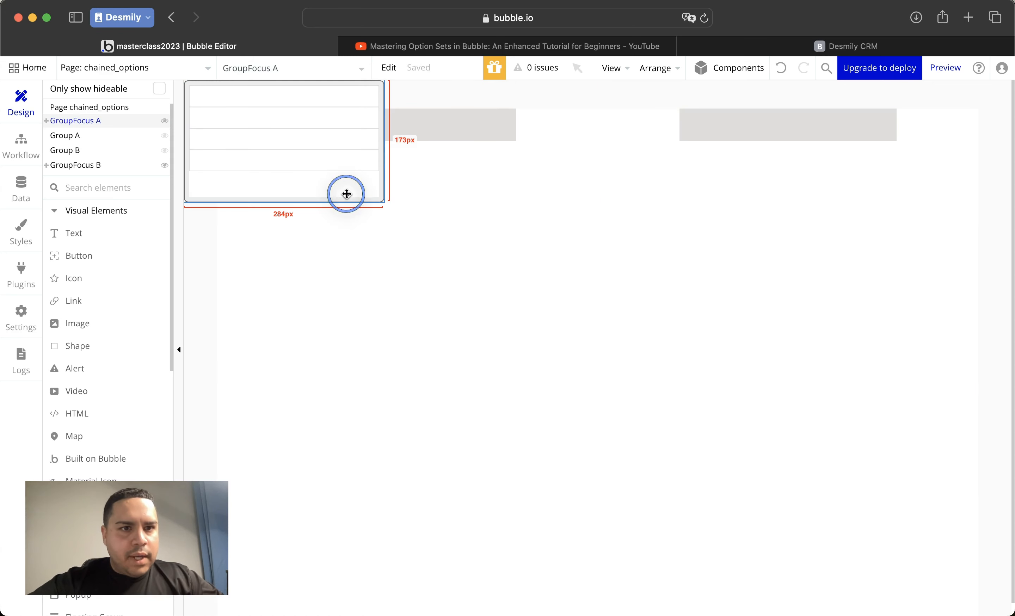
{"action": "double_click", "coordinate": [198, 97]}
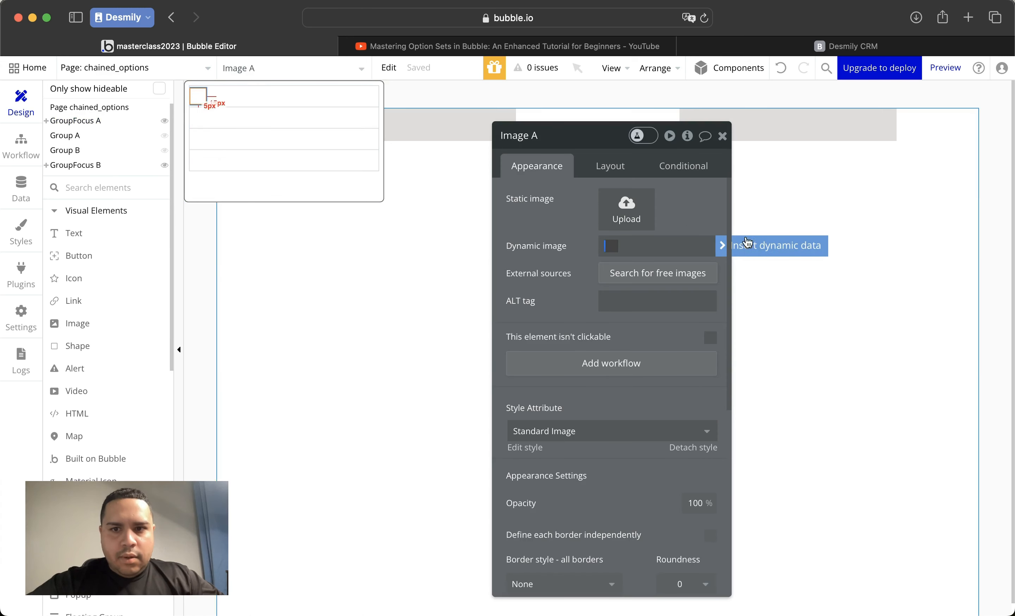
Set Image A's dynamic source to Current cell's Country's Flag
{"action": "left_click", "coordinate": [748, 245]}
{"action": "left_click", "coordinate": [660, 301]}
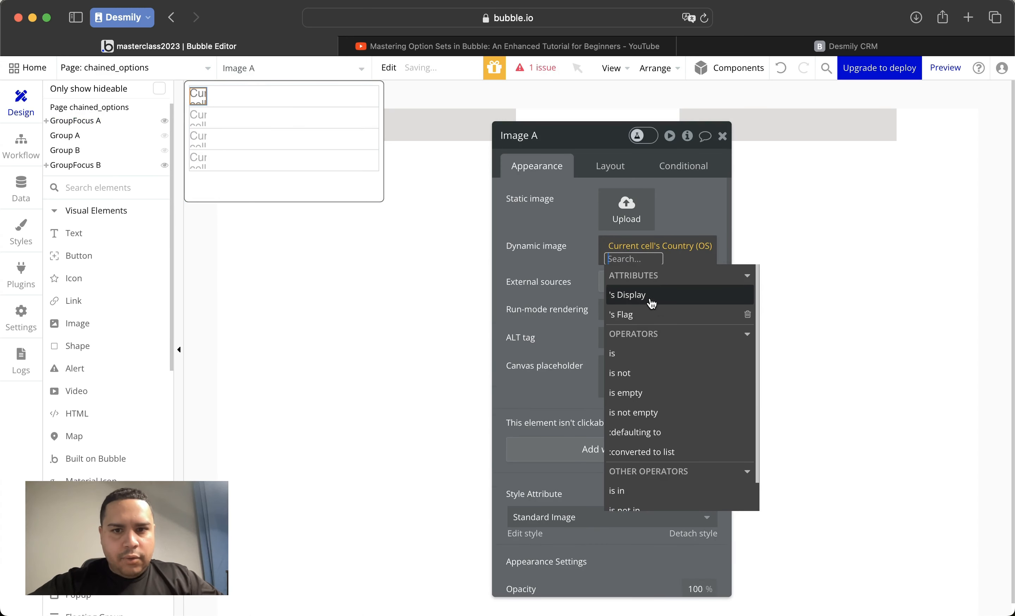
{"action": "left_click", "coordinate": [643, 313]}
{"action": "left_click", "coordinate": [562, 207]}
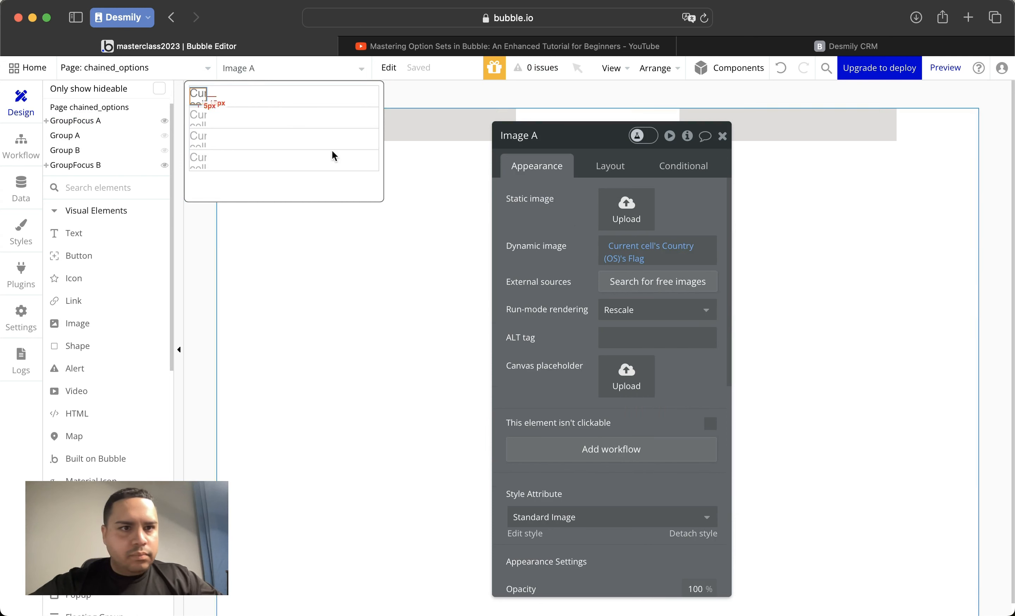
Add a vertically centred text beside the image showing Current cell's Country's Display
{"action": "left_click", "coordinate": [90, 240]}
{"action": "left_click_drag", "start_coordinate": [218, 94], "coordinate": [350, 99]}
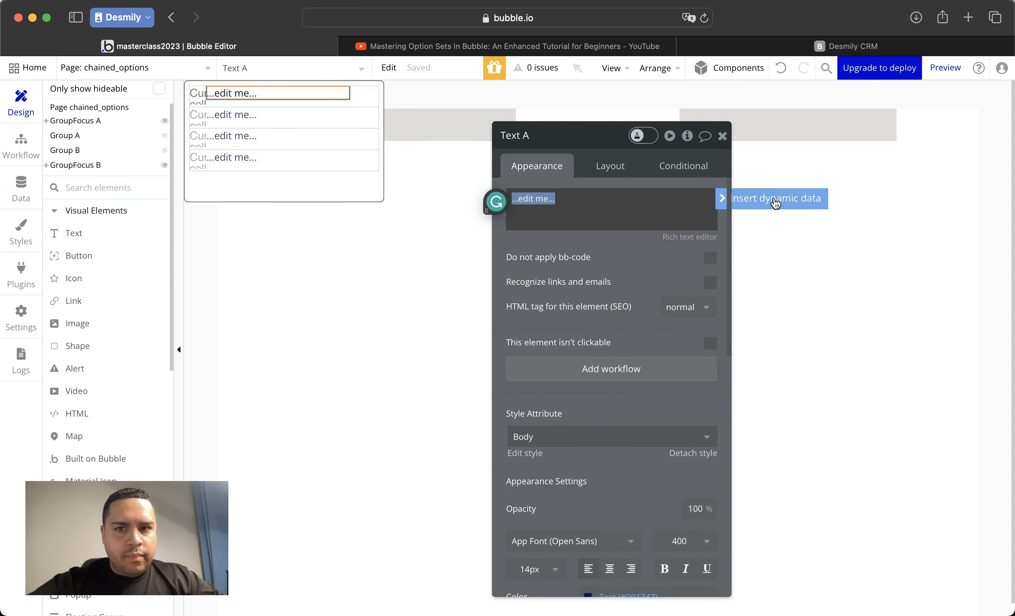
{"action": "left_click", "coordinate": [776, 204]}
{"action": "left_click", "coordinate": [589, 268]}
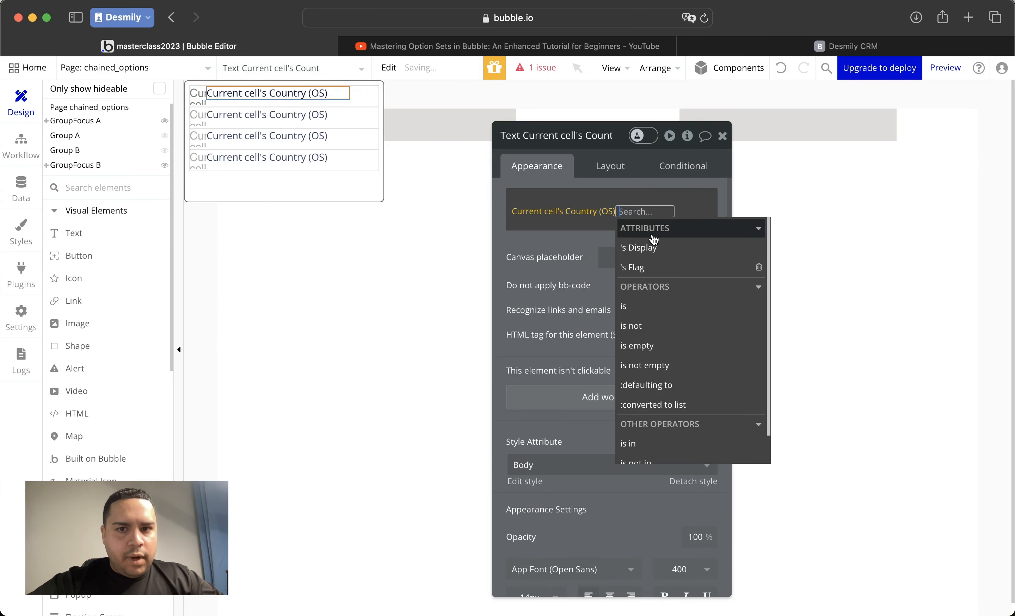
{"action": "left_click", "coordinate": [647, 247]}
{"action": "left_click", "coordinate": [611, 166]}
{"action": "left_click", "coordinate": [664, 276]}
Group the flag image and name text into a Row with a 4px column gap
{"action": "left_click", "coordinate": [359, 103]}
{"action": "left_click", "coordinate": [334, 100]}
{"action": "left_click", "coordinate": [199, 103], "text": "shift"}
{"action": "right_click", "coordinate": [199, 103]}
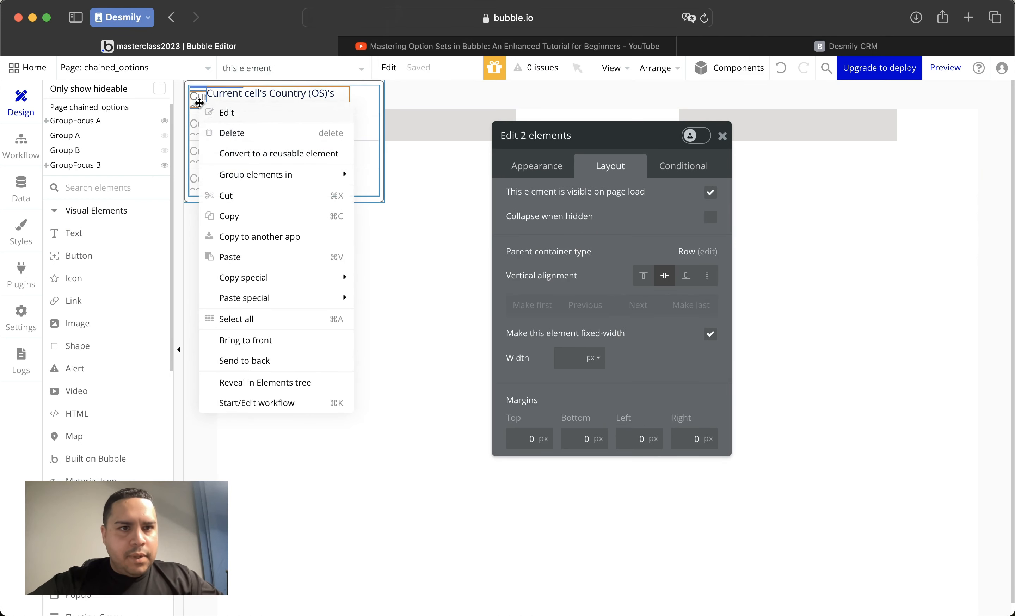
{"action": "mouse_move", "coordinate": [335, 178]}
{"action": "left_click", "coordinate": [410, 193]}
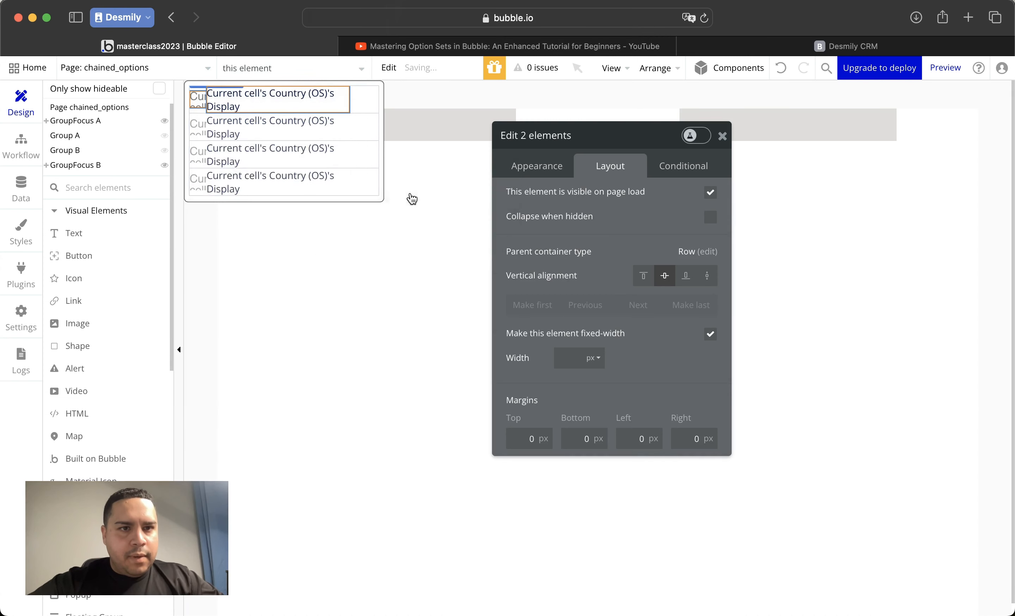
{"action": "left_click", "coordinate": [710, 260]}
{"action": "left_click", "coordinate": [699, 308]}
{"action": "type", "text": "3"}
{"action": "key", "text": "Up"}
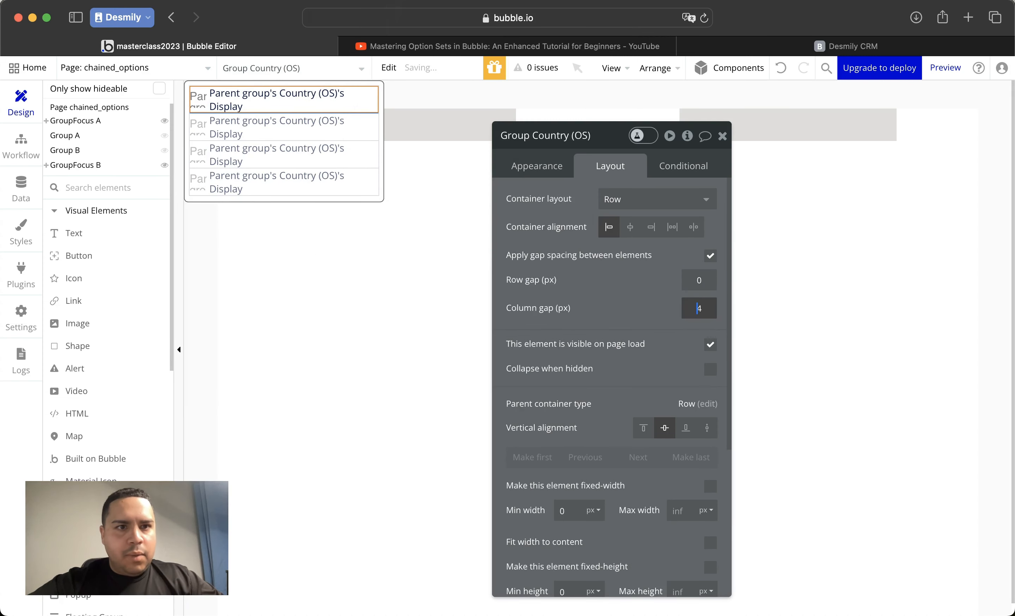
Make the country name text bold at 13px
{"action": "left_click", "coordinate": [295, 96]}
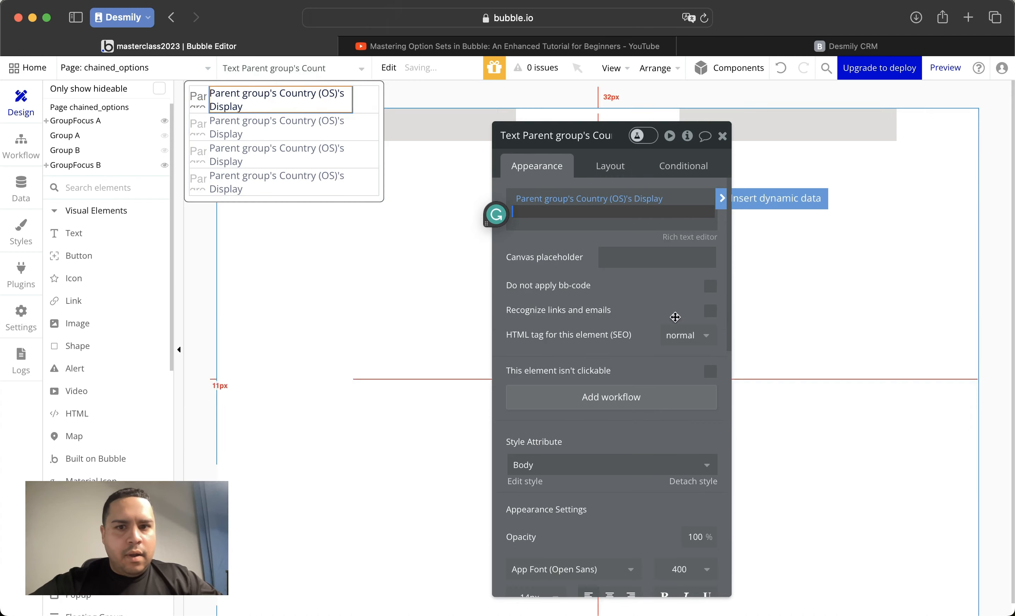
{"action": "scroll", "coordinate": [619, 521], "scroll_direction": "down", "scroll_amount": 5}
{"action": "left_click", "coordinate": [664, 393]}
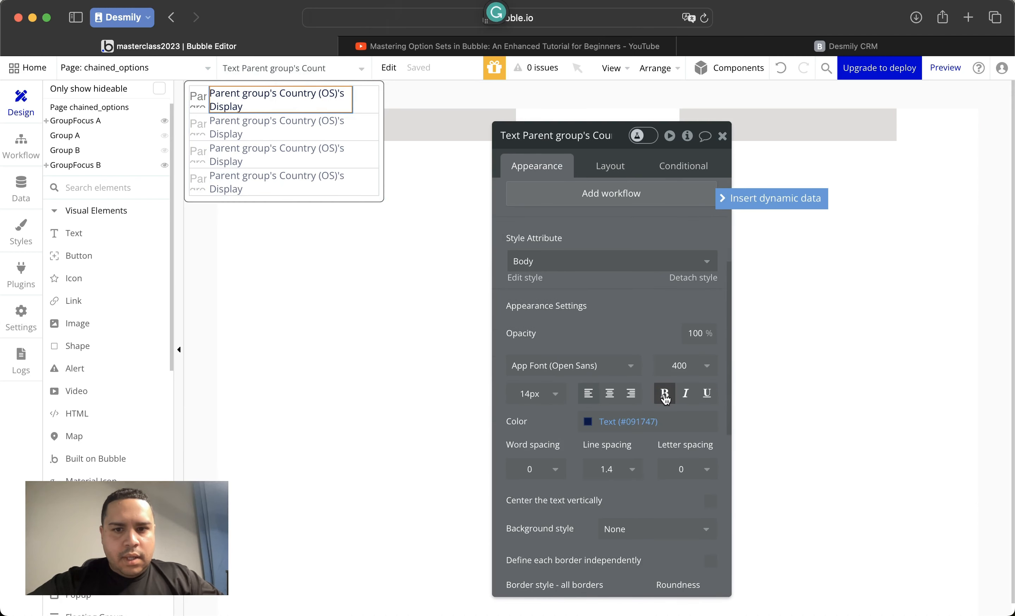
{"action": "left_click", "coordinate": [552, 393]}
{"action": "type", "text": "13"}
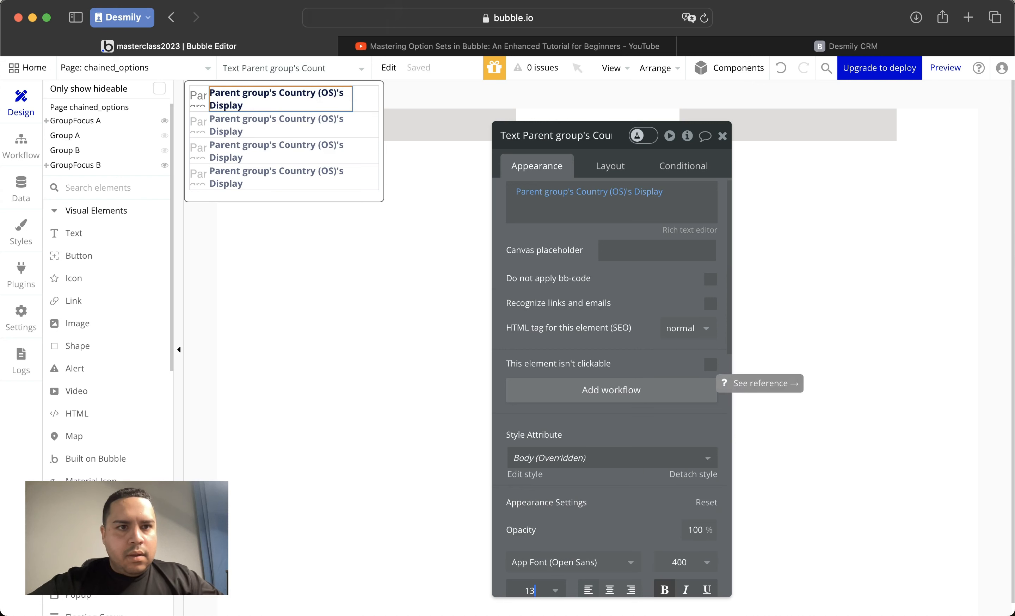
{"action": "left_click", "coordinate": [199, 99]}
Hide GroupFocus A and show GroupFocus B in the editor
{"action": "scroll", "coordinate": [674, 444], "scroll_direction": "down", "scroll_amount": 5}
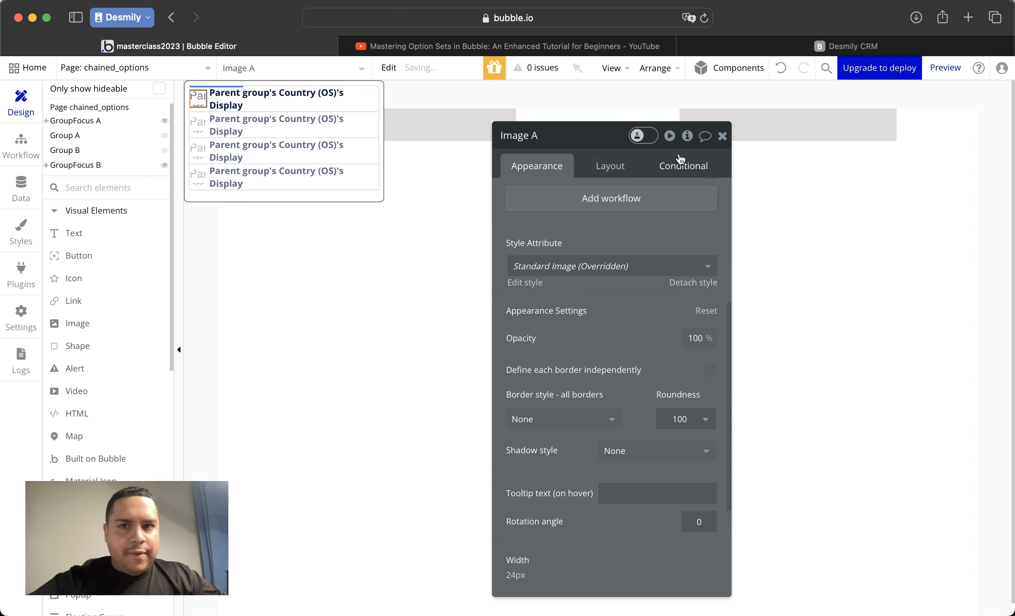
{"action": "left_click", "coordinate": [723, 135]}
{"action": "left_click", "coordinate": [332, 193]}
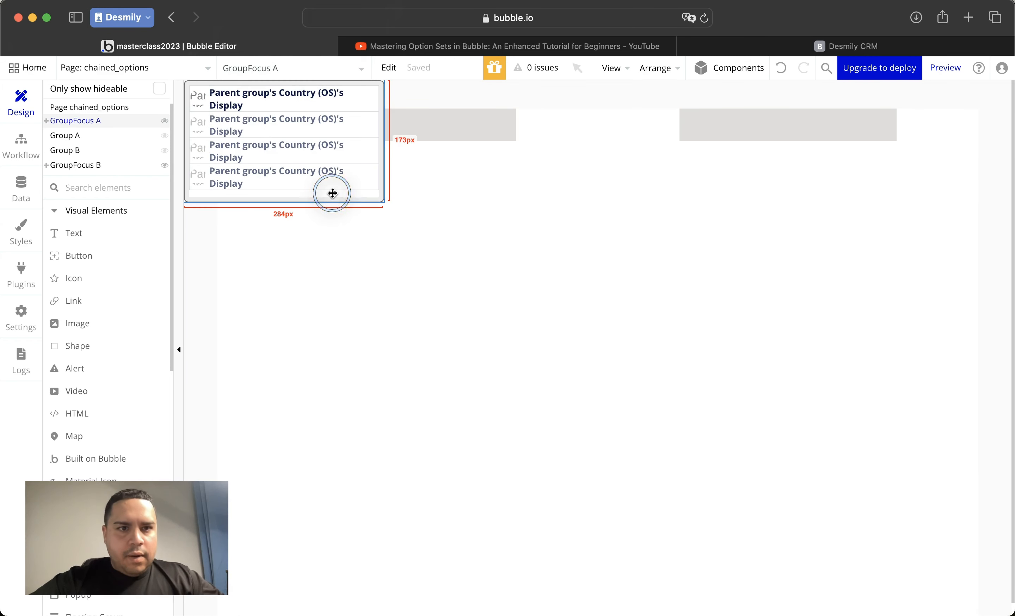
{"action": "left_click", "coordinate": [100, 165]}
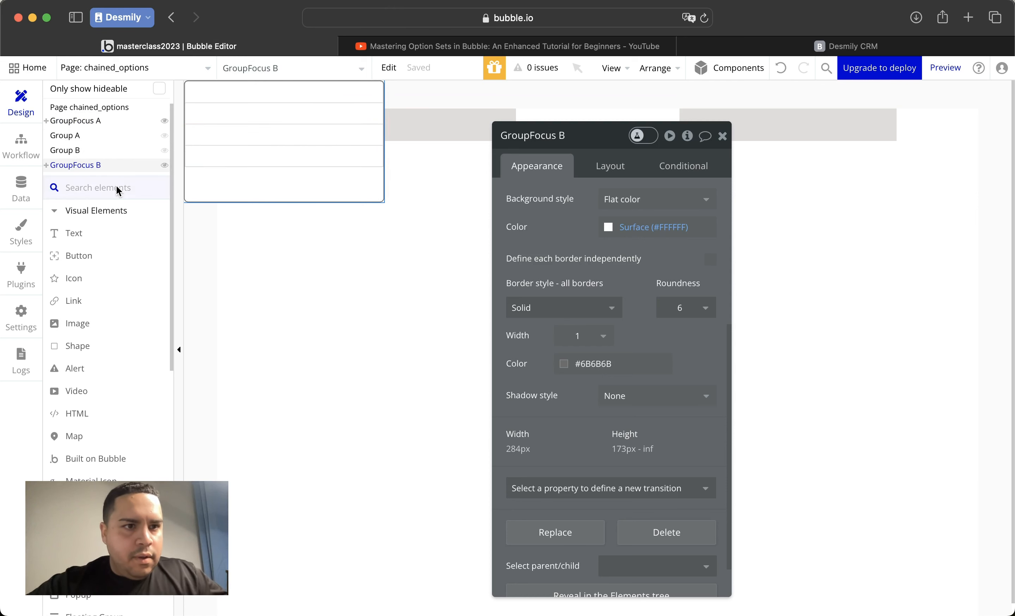
{"action": "left_click", "coordinate": [165, 165]}
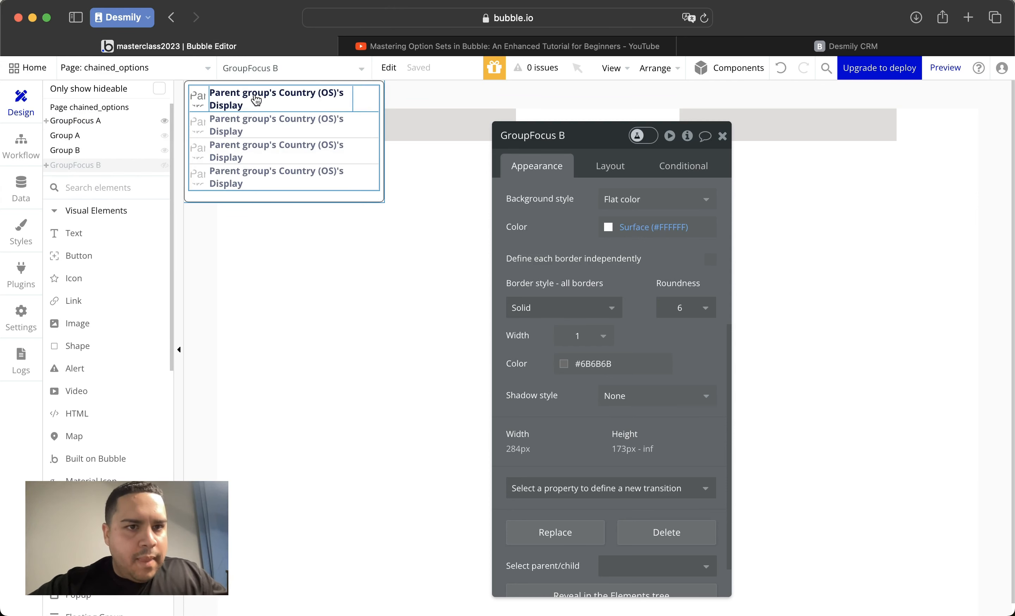
{"action": "left_click", "coordinate": [366, 105]}
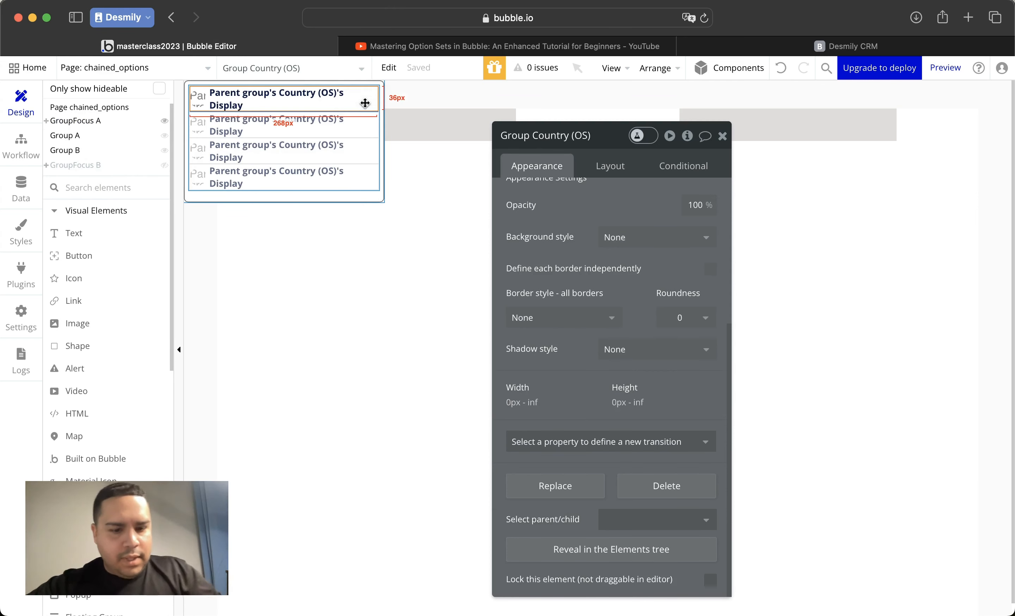
{"action": "left_click", "coordinate": [164, 120]}
{"action": "left_click", "coordinate": [165, 165]}
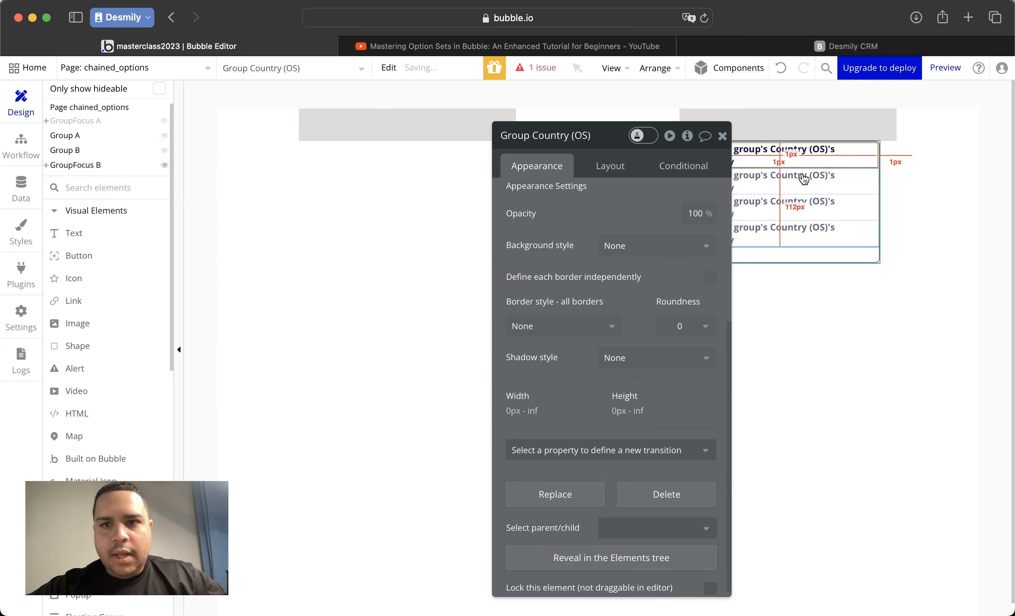
Select the copied row group inside GroupFocus B to change its content type
{"action": "left_click_drag", "start_coordinate": [607, 143], "coordinate": [401, 106]}
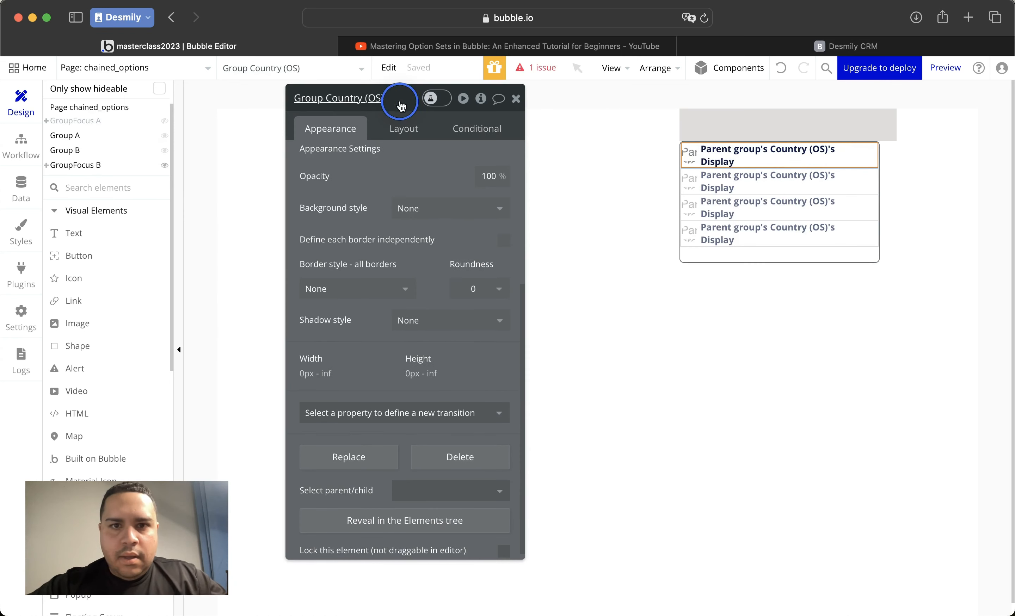
{"action": "left_click", "coordinate": [760, 157]}
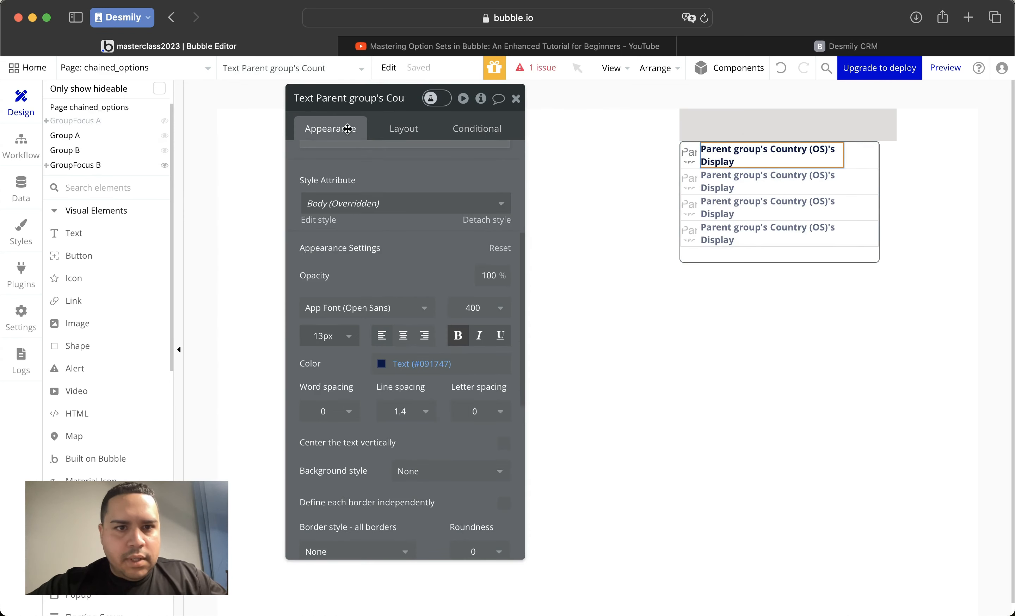
{"action": "scroll", "coordinate": [368, 218], "scroll_direction": "up", "scroll_amount": 5}
{"action": "left_click", "coordinate": [787, 256]}
{"action": "left_click", "coordinate": [797, 240]}
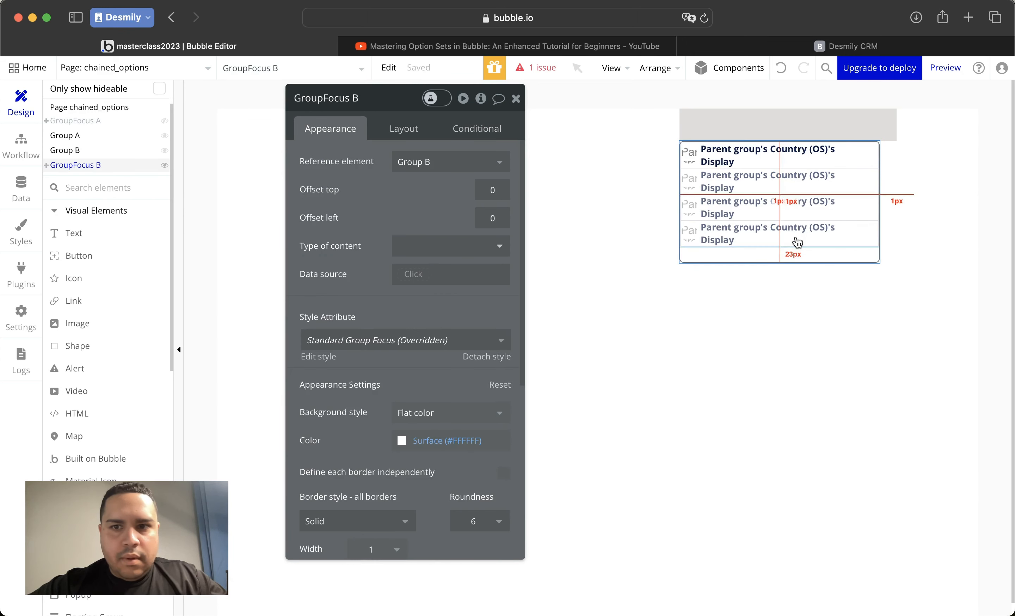
{"action": "left_click", "coordinate": [420, 162]}
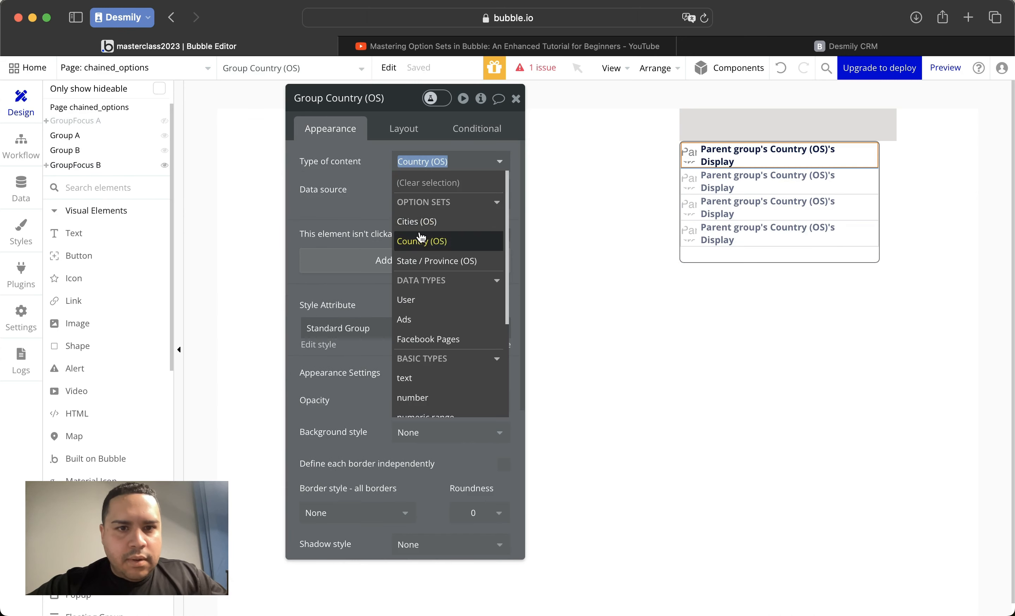
Type the copied row group as State / Province (OS) and delete its flag image
{"action": "left_click", "coordinate": [420, 265]}
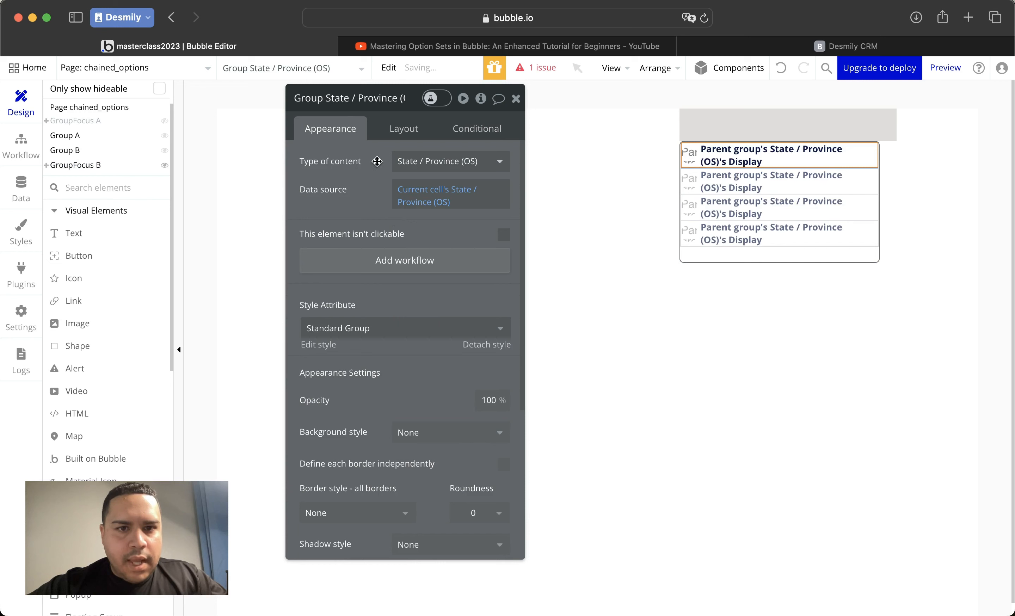
{"action": "left_click", "coordinate": [742, 162]}
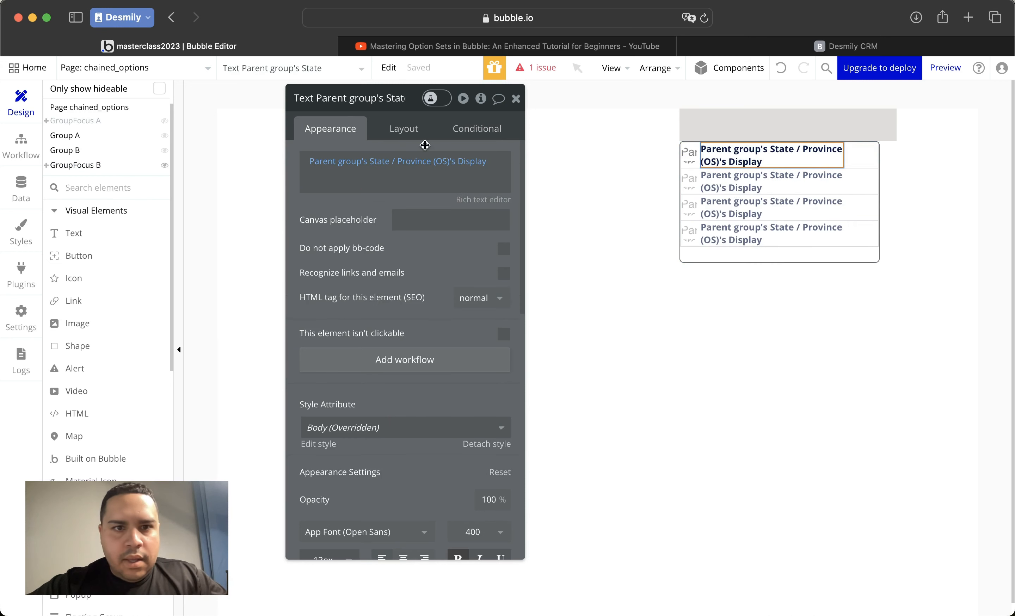
{"action": "left_click", "coordinate": [690, 161]}
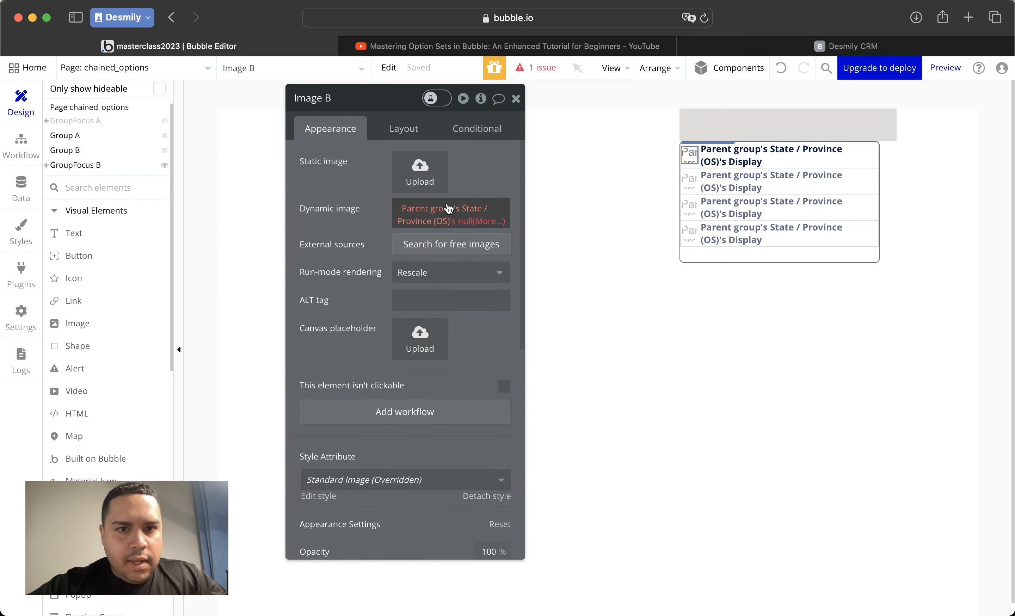
{"action": "left_click", "coordinate": [468, 223]}
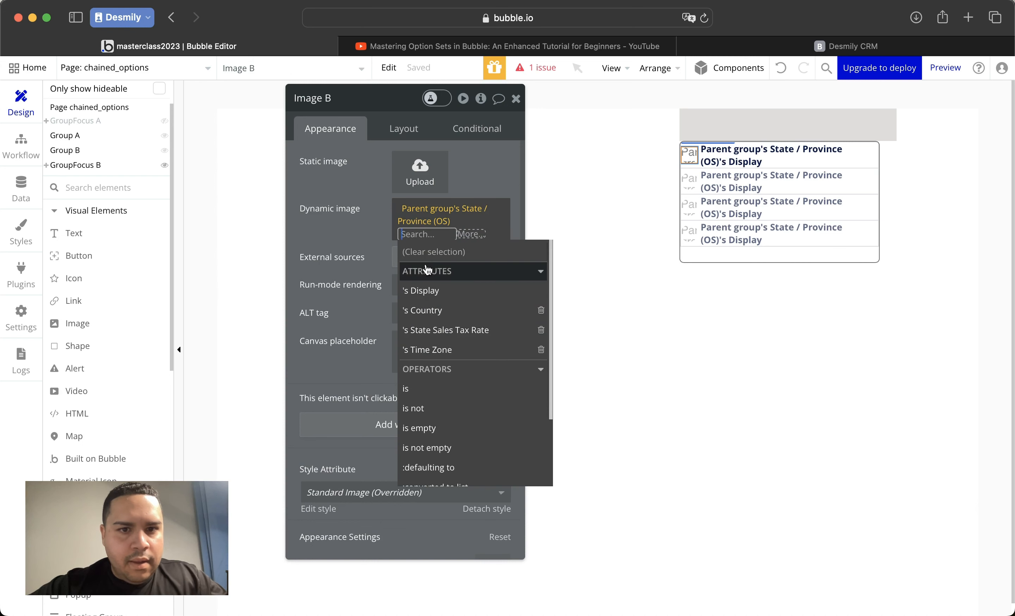
{"action": "left_click", "coordinate": [345, 223]}
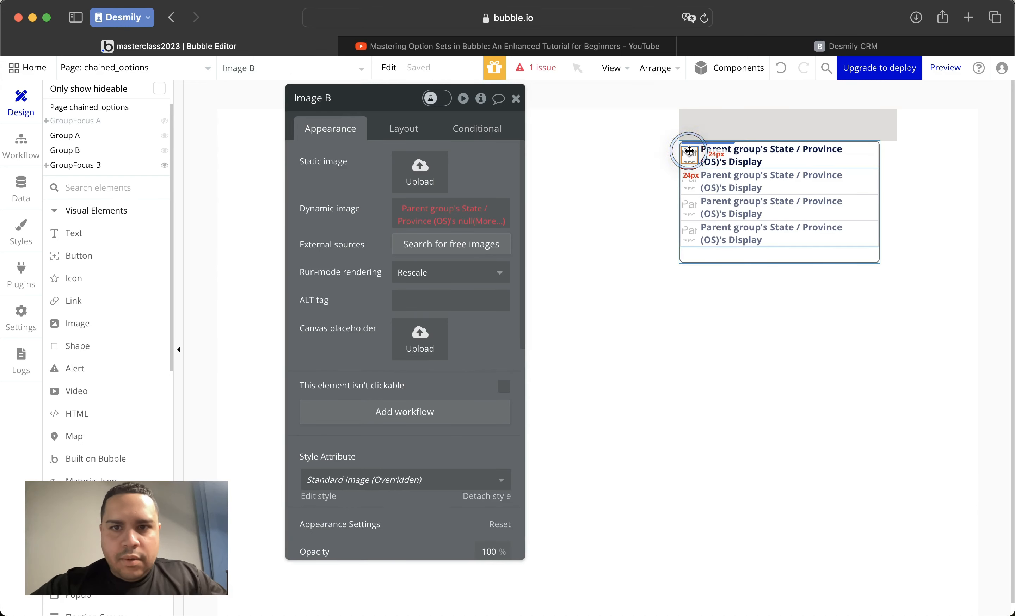
{"action": "key", "text": "BackSpace"}
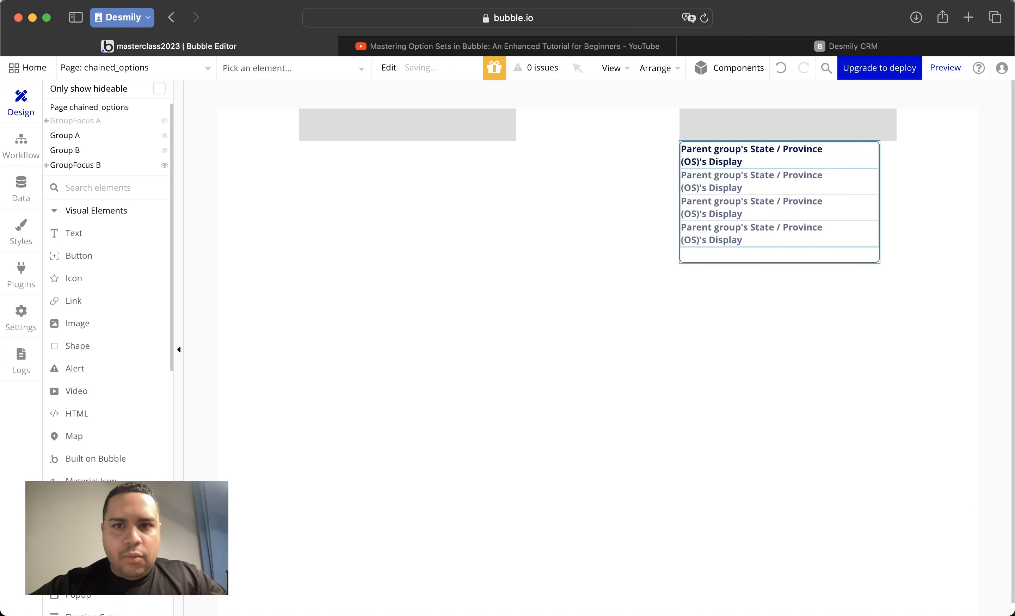
Give GroupFocus B 6px padding on all sides, then show Group B's appearance settings
{"action": "left_click", "coordinate": [799, 257]}
{"action": "left_click", "coordinate": [400, 130]}
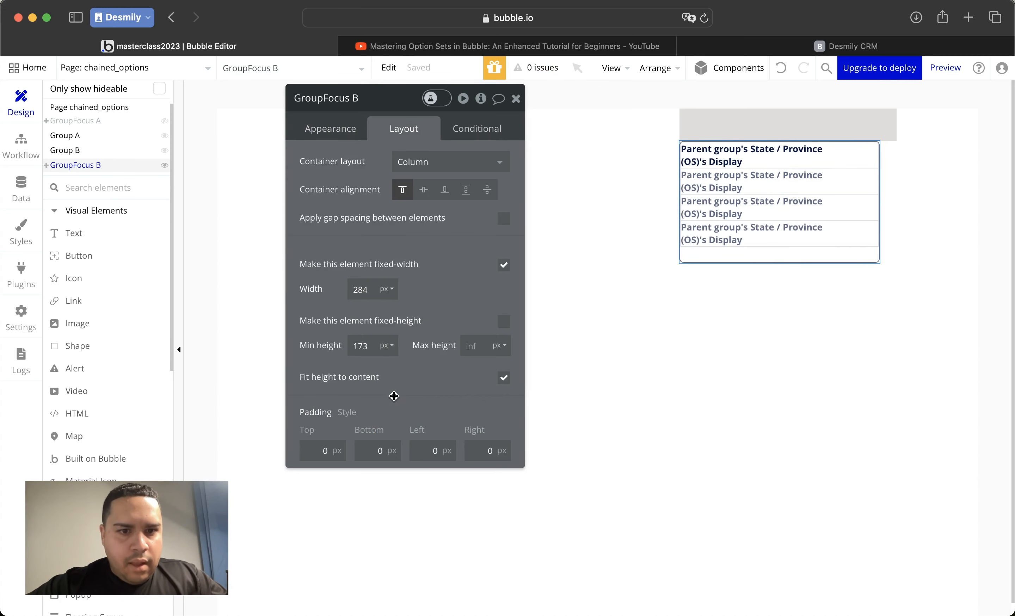
{"action": "left_click", "coordinate": [310, 454]}
{"action": "type", "text": "6"}
{"action": "key", "text": "Tab"}
{"action": "type", "text": "6"}
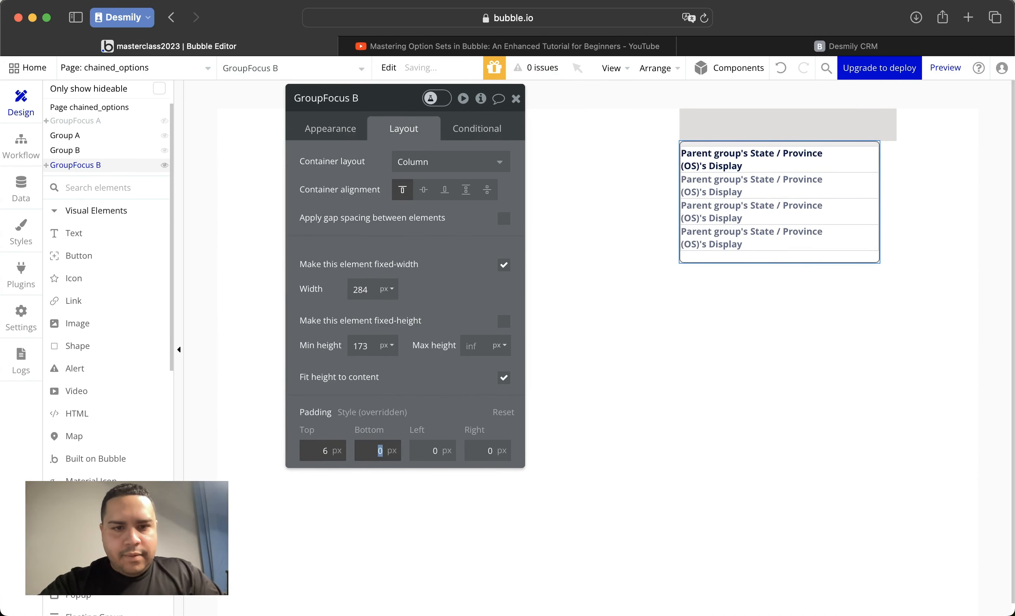
{"action": "key", "text": "Tab"}
{"action": "type", "text": "6"}
{"action": "key", "text": "Tab"}
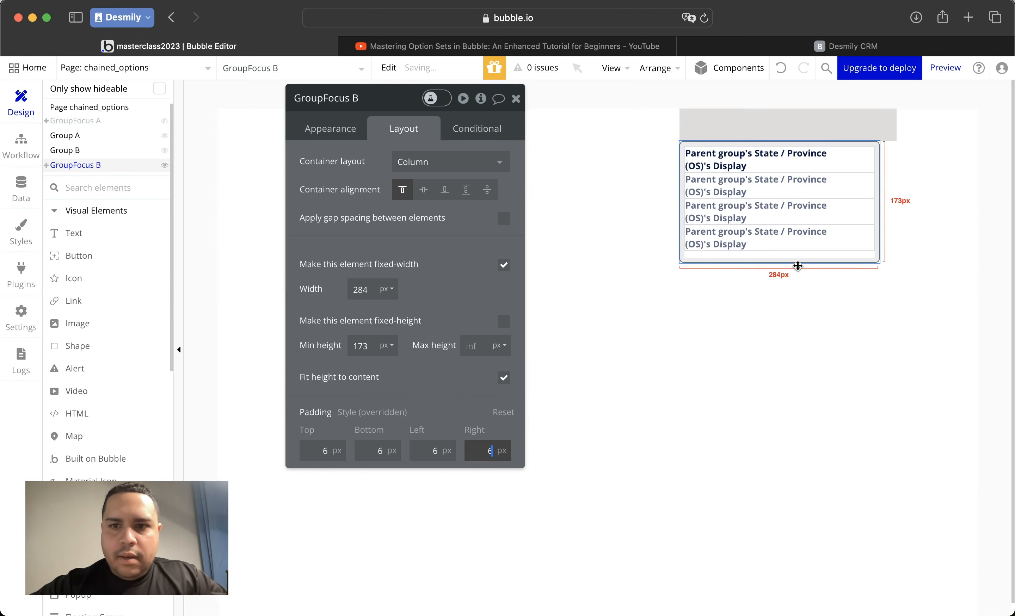
{"action": "left_click", "coordinate": [795, 314]}
{"action": "left_click", "coordinate": [861, 127]}
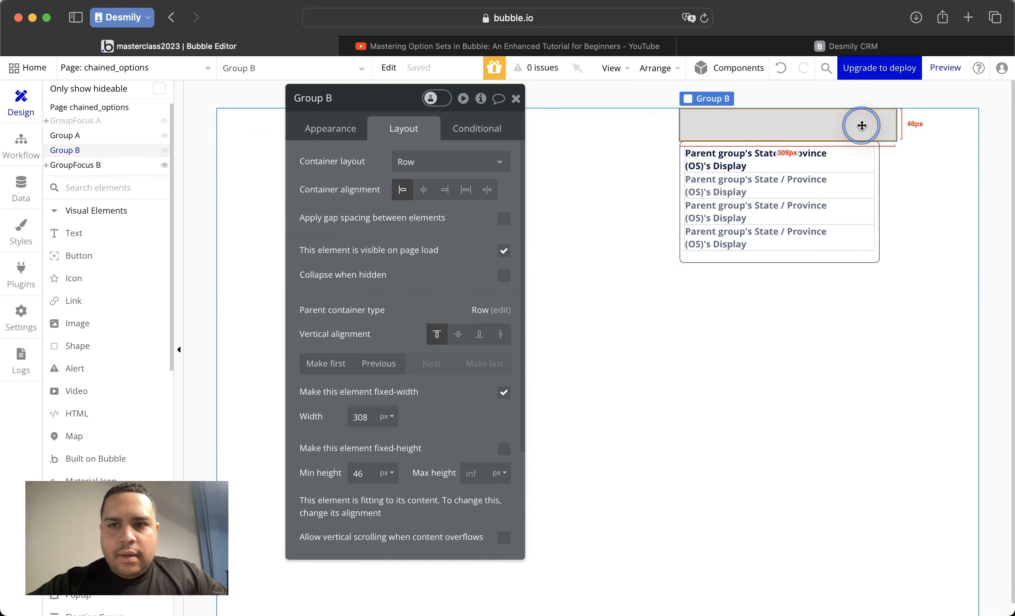
{"action": "left_click", "coordinate": [331, 130]}
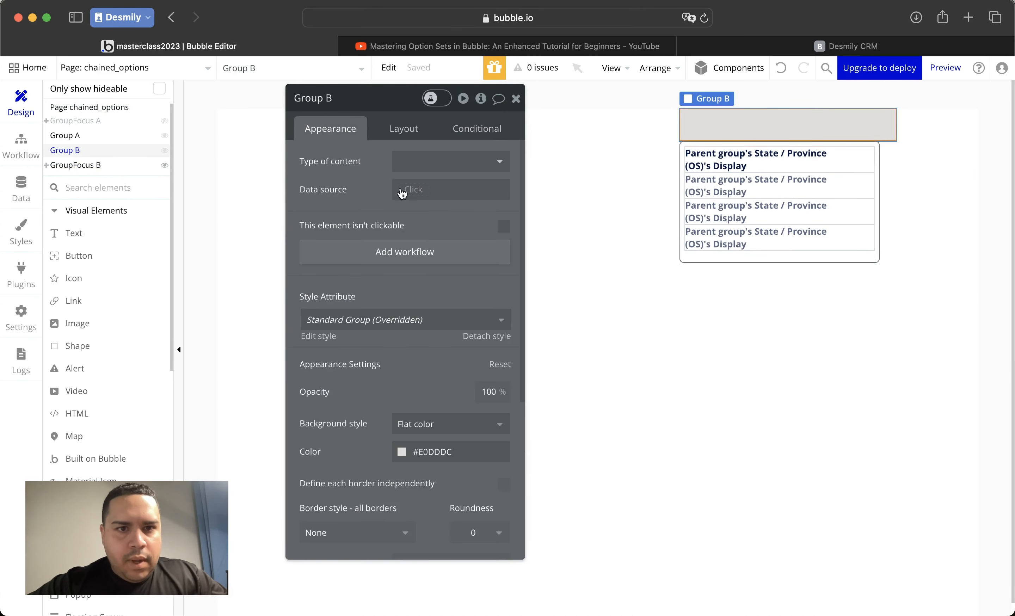
Add a click workflow on Group B that toggles GroupFocus B
{"action": "left_click", "coordinate": [406, 255]}
{"action": "left_click", "coordinate": [131, 182]}
{"action": "left_click", "coordinate": [116, 259]}
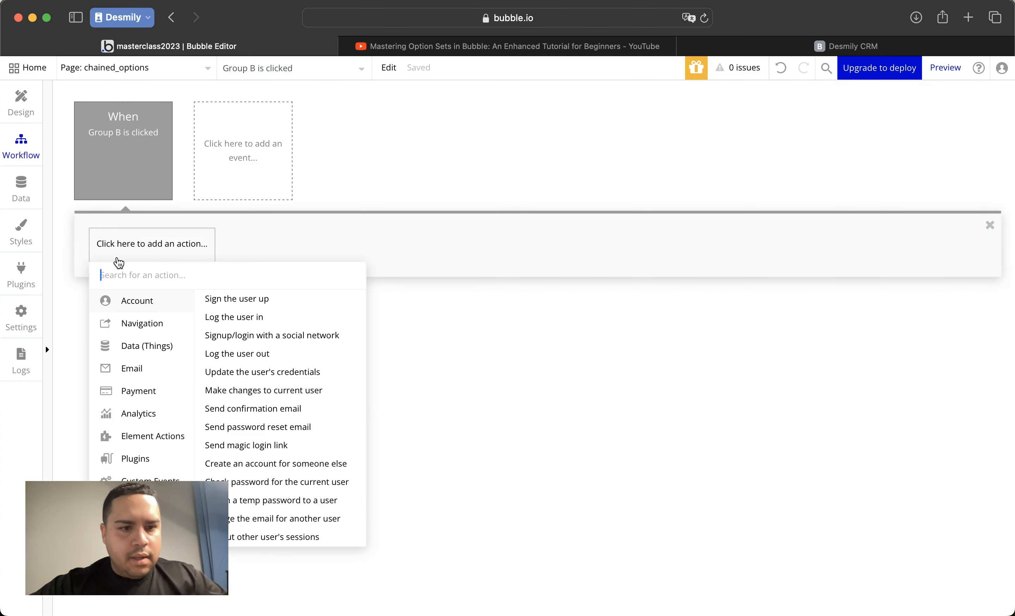
{"action": "type", "text": "togg"}
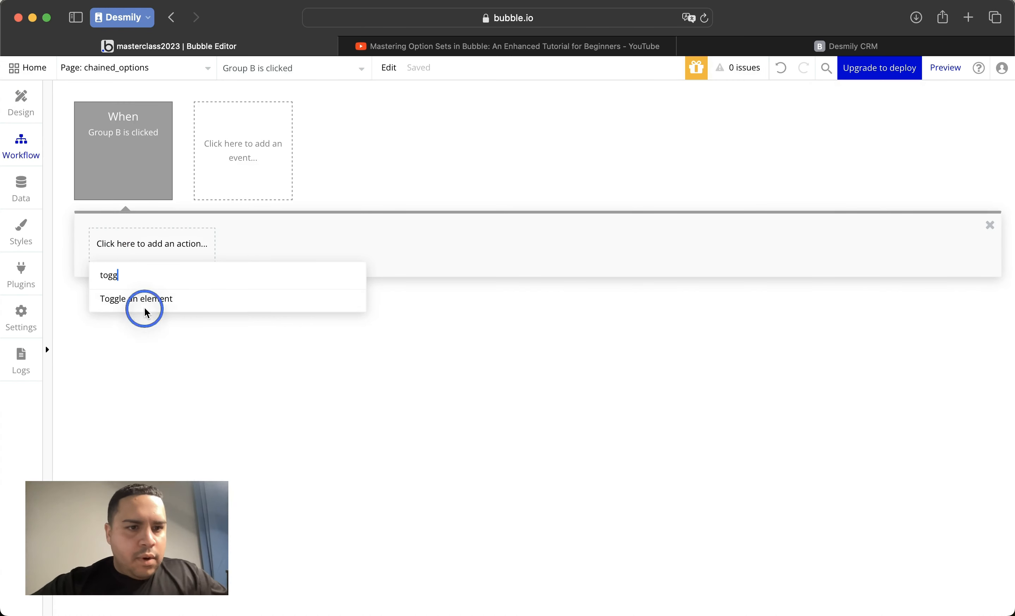
{"action": "left_click", "coordinate": [147, 304]}
{"action": "left_click", "coordinate": [424, 122]}
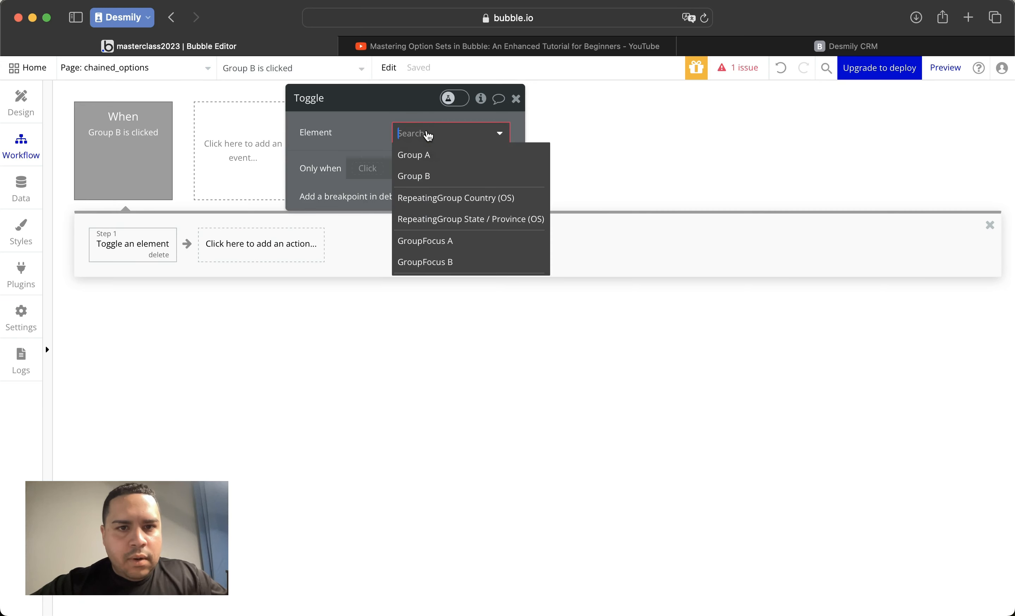
{"action": "left_click", "coordinate": [432, 261]}
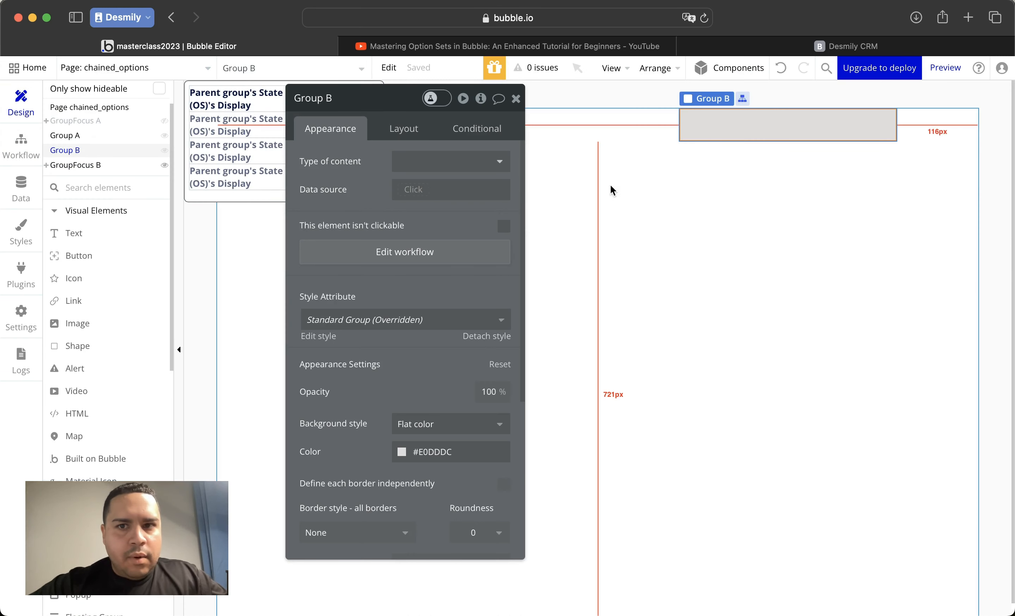
Rename the focus groups to State GroupFocus and Country GroupFocus
{"action": "left_click", "coordinate": [121, 166]}
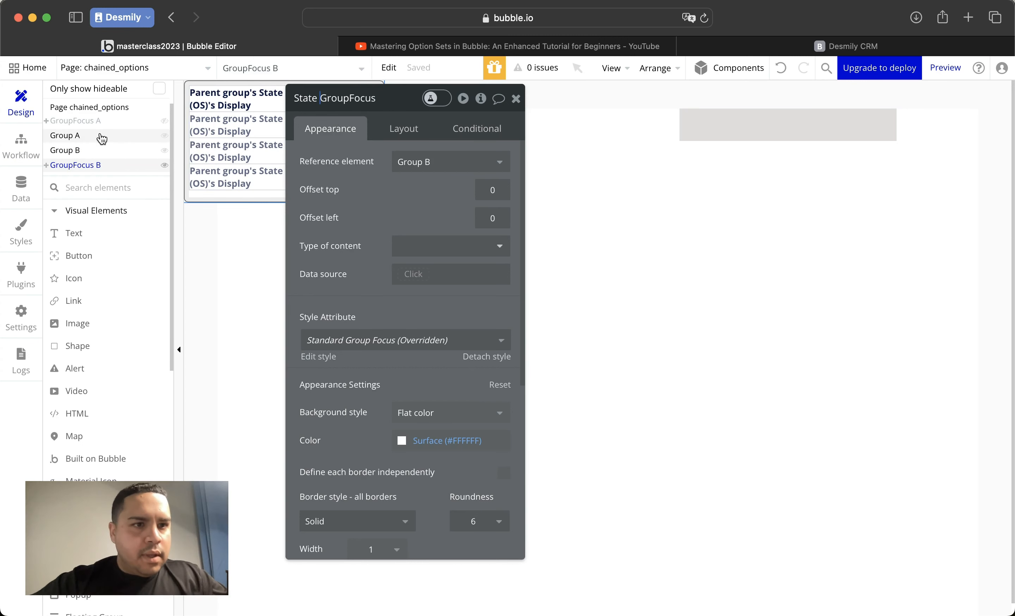
{"action": "left_click", "coordinate": [77, 122]}
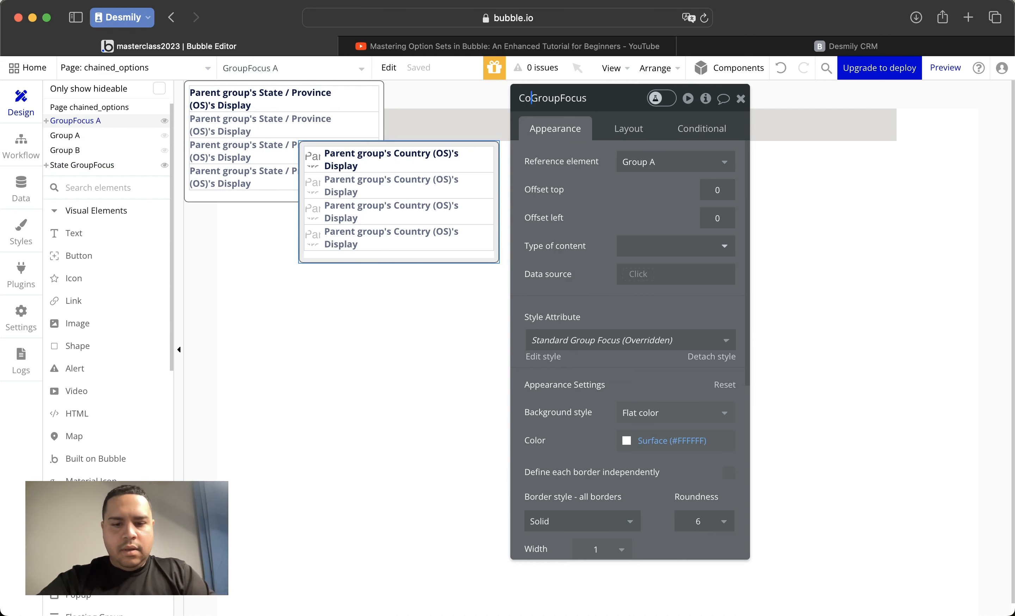
{"action": "key", "text": "Return"}
{"action": "left_click", "coordinate": [741, 99]}
Add a click workflow on Group A that toggles Country GroupFocus
{"action": "left_click", "coordinate": [447, 121]}
{"action": "left_click", "coordinate": [627, 254]}
{"action": "left_click", "coordinate": [141, 242]}
{"action": "type", "text": "togg"}
{"action": "left_click", "coordinate": [144, 308]}
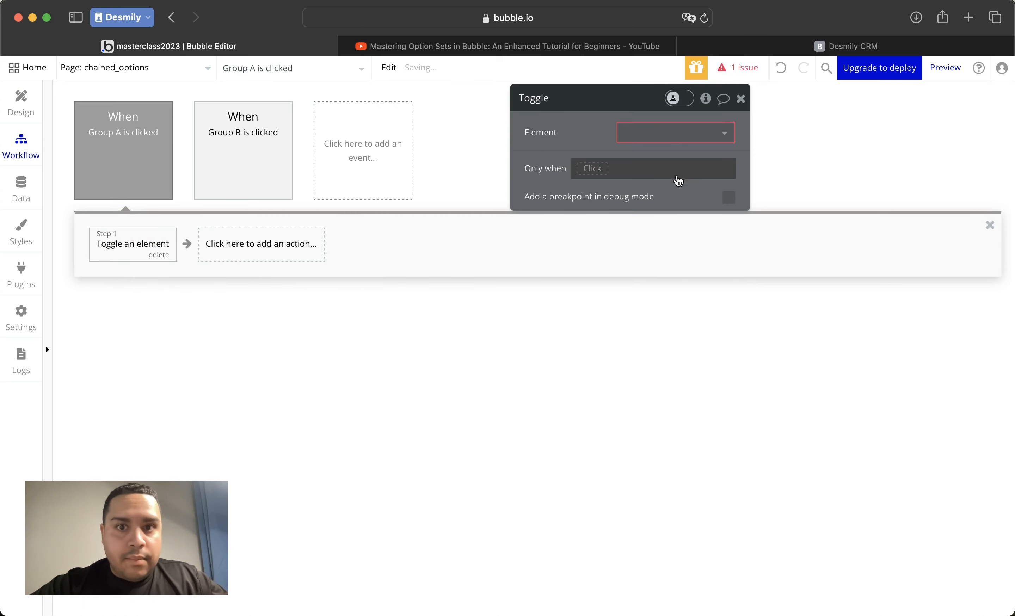
{"action": "left_click", "coordinate": [672, 135]}
{"action": "left_click", "coordinate": [672, 241]}
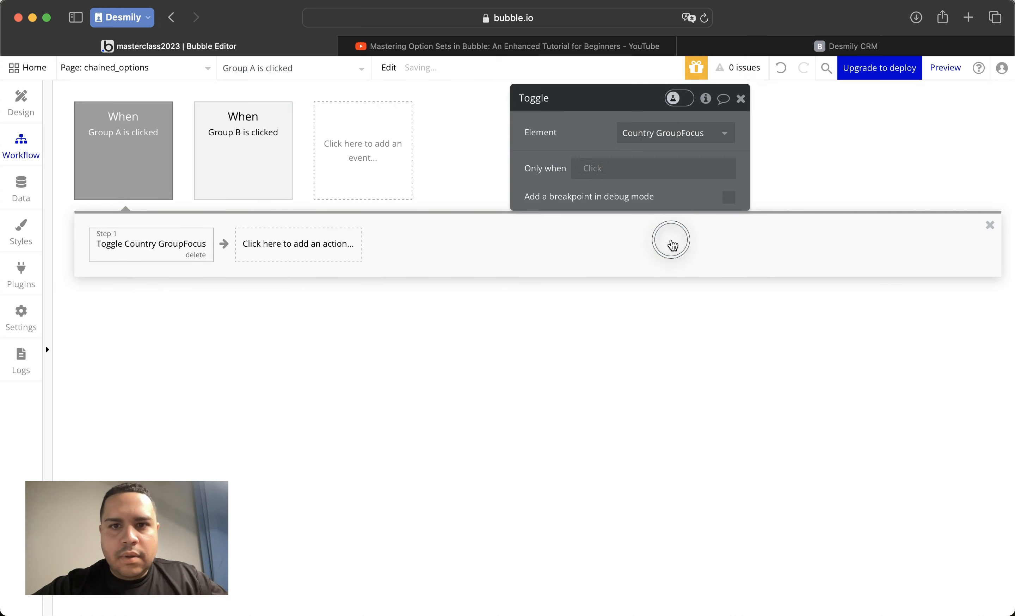
{"action": "left_click", "coordinate": [742, 100]}
{"action": "left_click", "coordinate": [22, 104]}
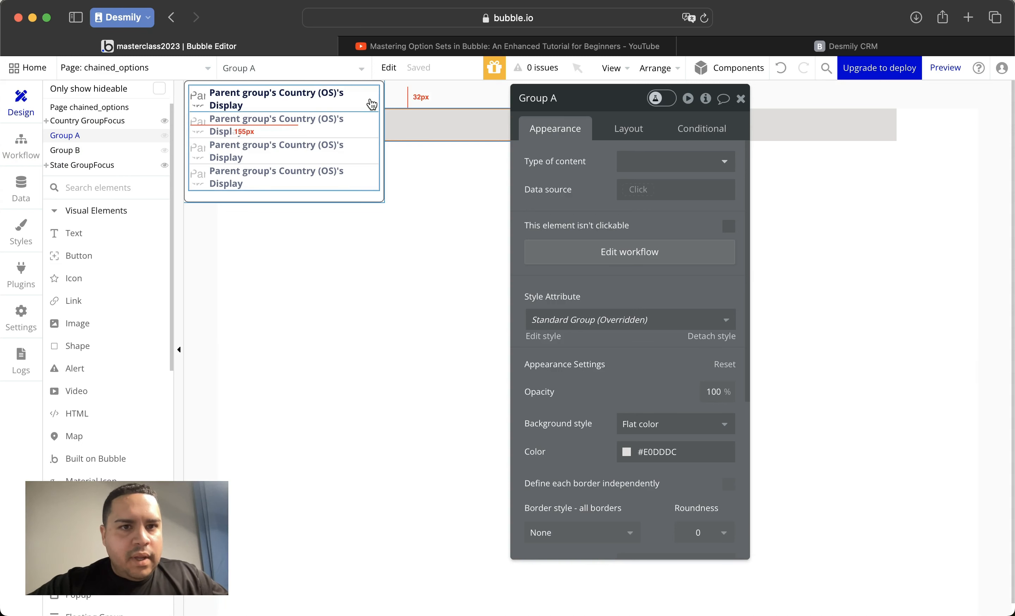
On Group Country (OS), add a condition for when This Group is hovered
{"action": "left_click", "coordinate": [371, 103]}
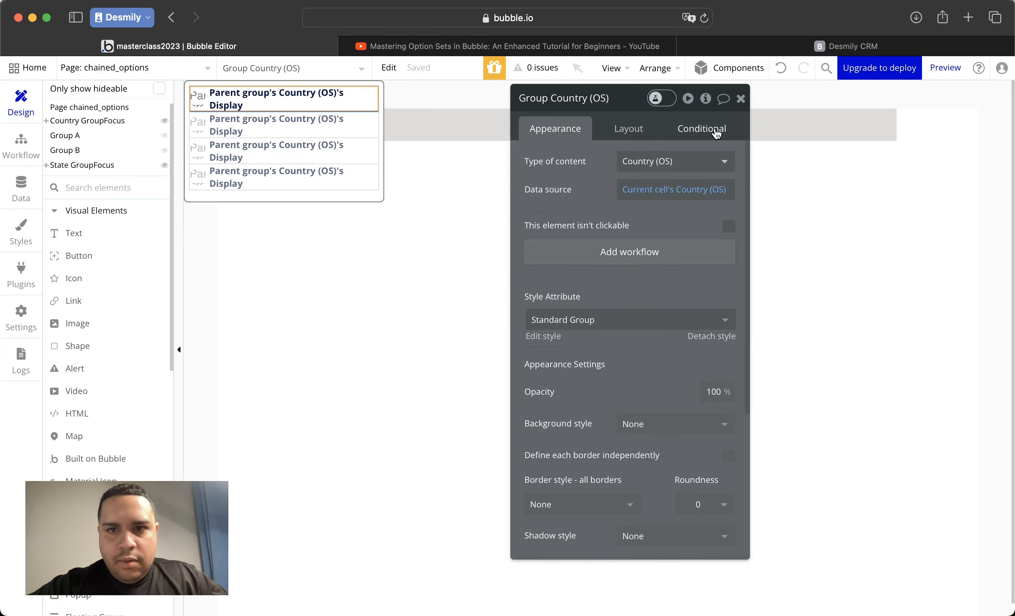
{"action": "left_click", "coordinate": [702, 129]}
{"action": "left_click", "coordinate": [630, 160]}
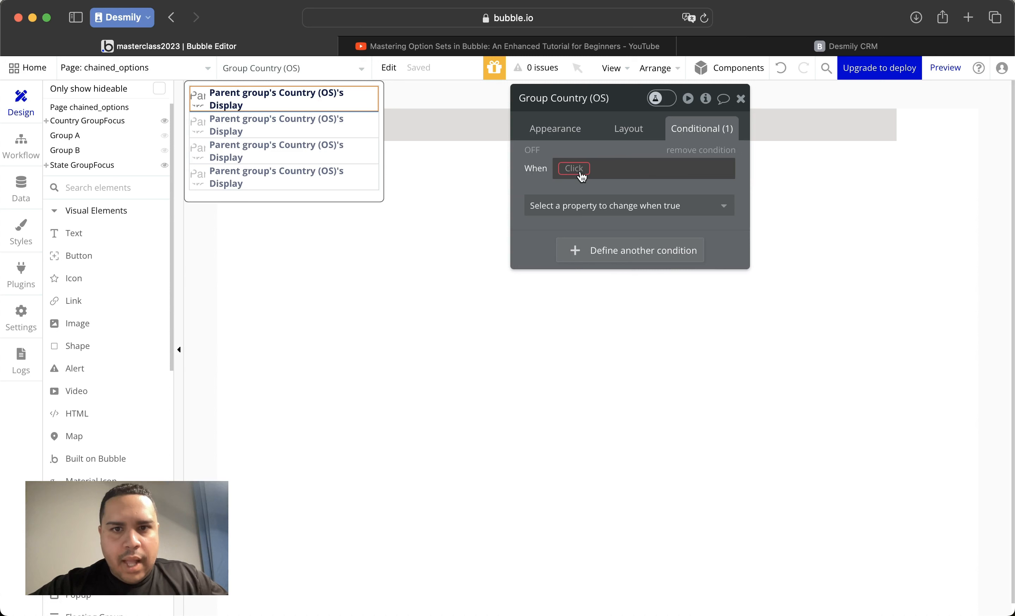
{"action": "left_click", "coordinate": [582, 177]}
{"action": "left_click", "coordinate": [584, 187]}
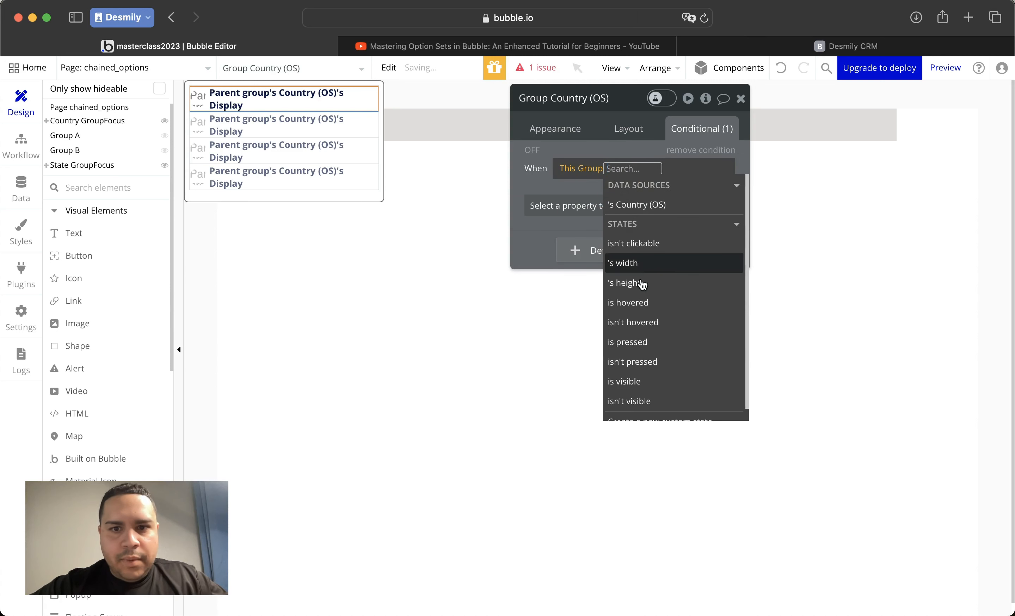
{"action": "left_click", "coordinate": [645, 303]}
{"action": "left_click", "coordinate": [575, 185]}
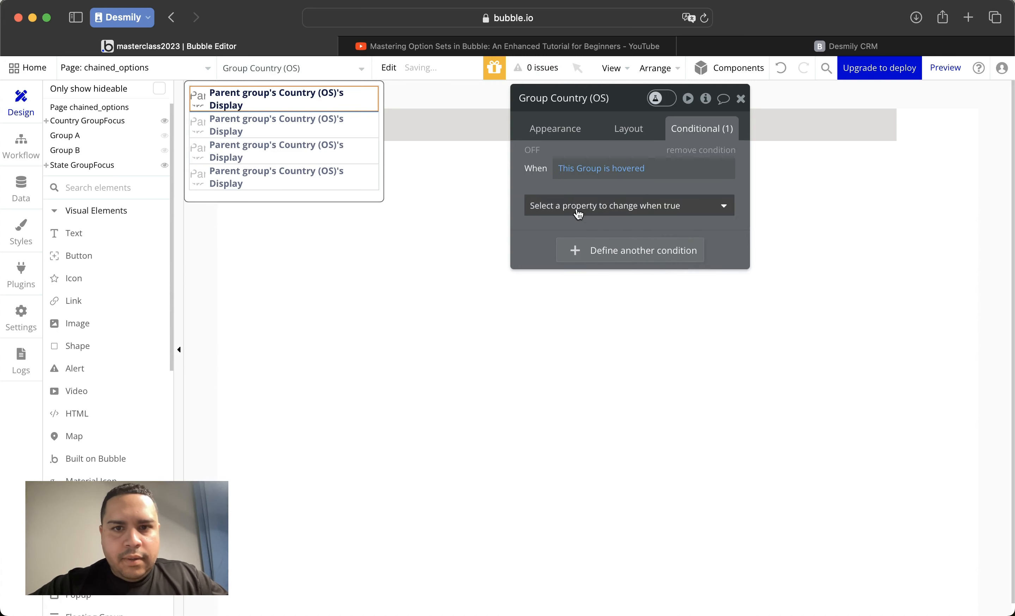
Make the hover condition apply a flat Primary (#0205D3) background, then copy the condition
{"action": "left_click", "coordinate": [577, 206]}
{"action": "type", "text": "bd"}
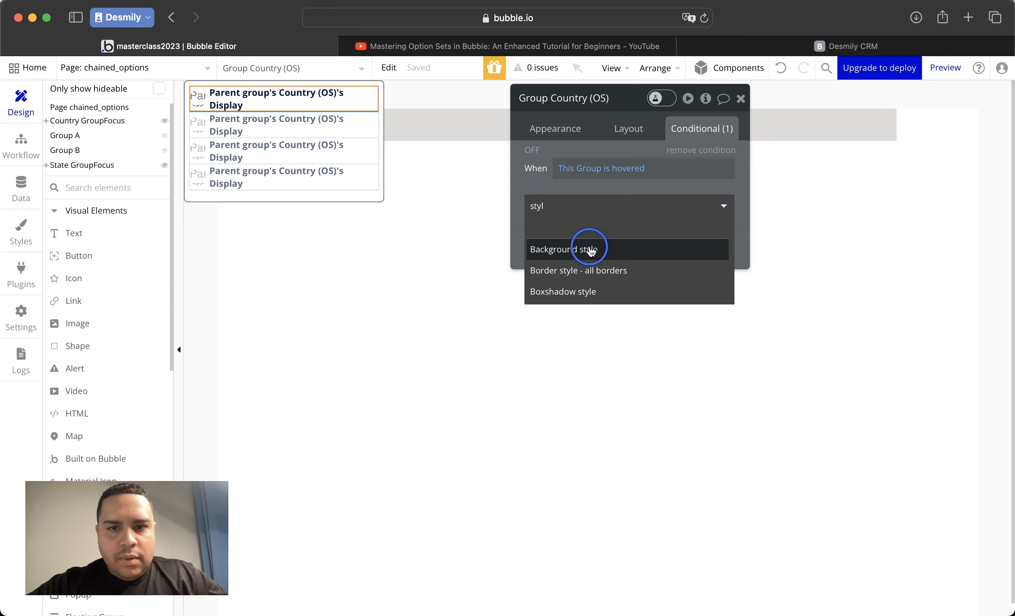
{"action": "left_click", "coordinate": [585, 252]}
{"action": "left_click", "coordinate": [621, 237]}
{"action": "type", "text": "color"}
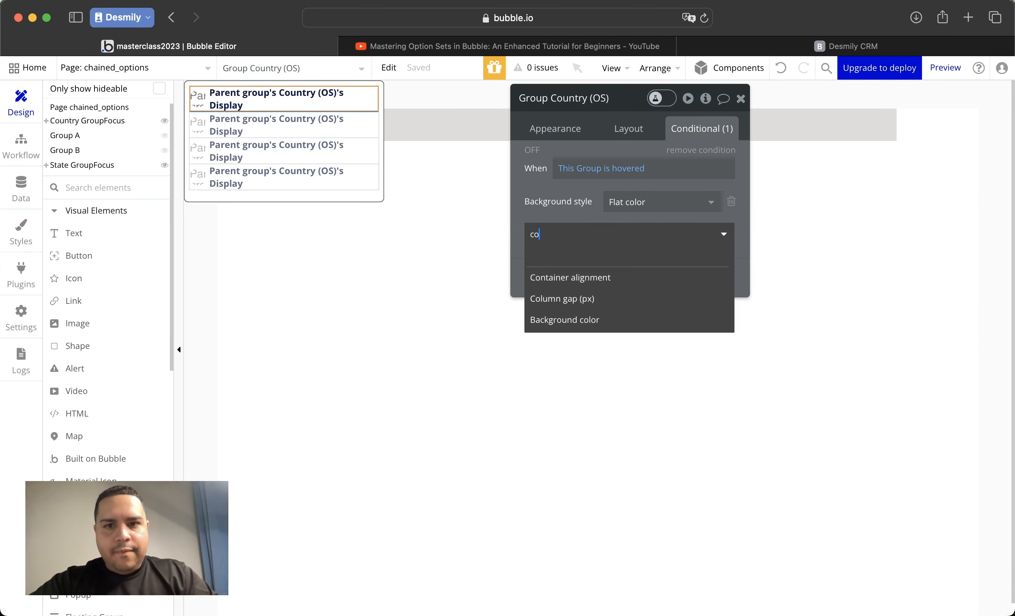
{"action": "left_click", "coordinate": [610, 284]}
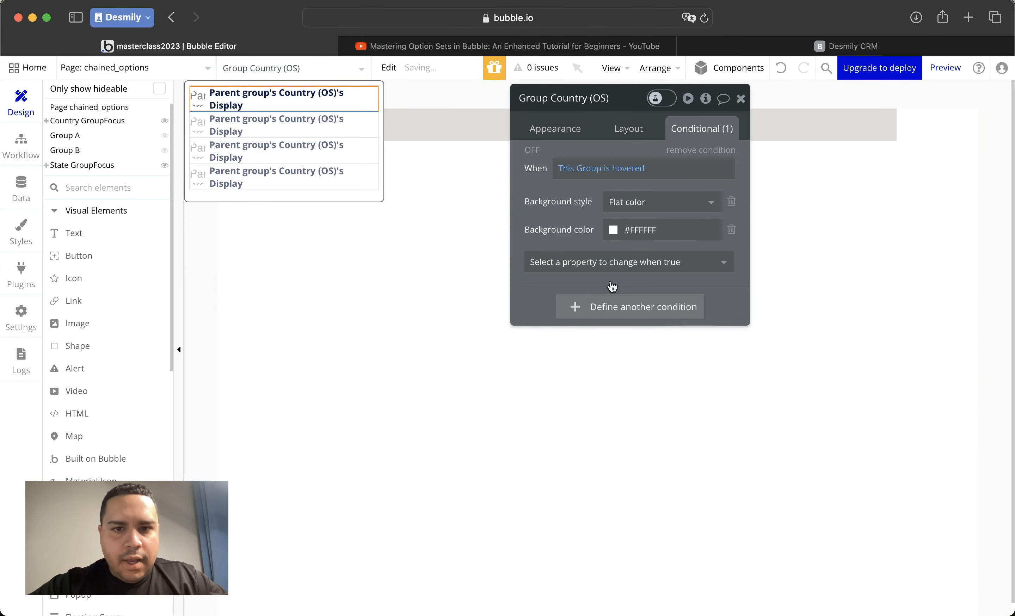
{"action": "left_click", "coordinate": [635, 230]}
{"action": "left_click", "coordinate": [617, 420]}
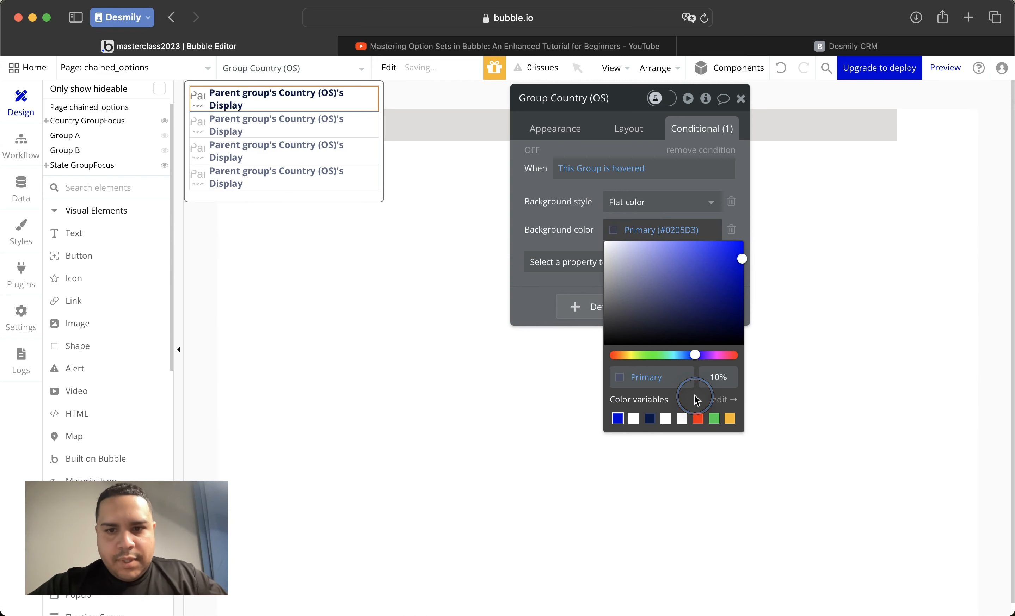
{"action": "left_click", "coordinate": [552, 210]}
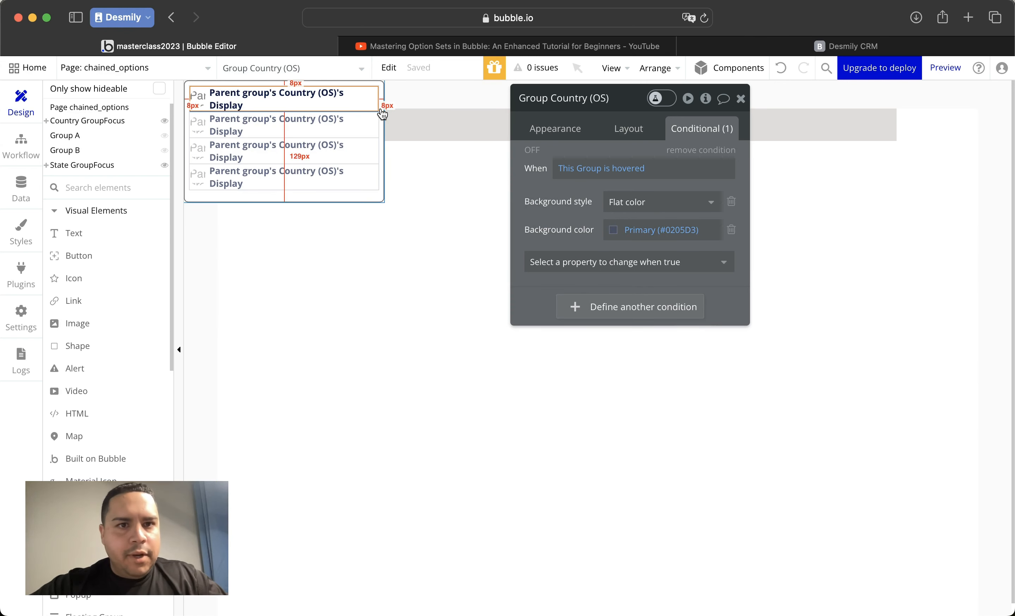
{"action": "right_click", "coordinate": [544, 183]}
{"action": "left_click", "coordinate": [625, 149]}
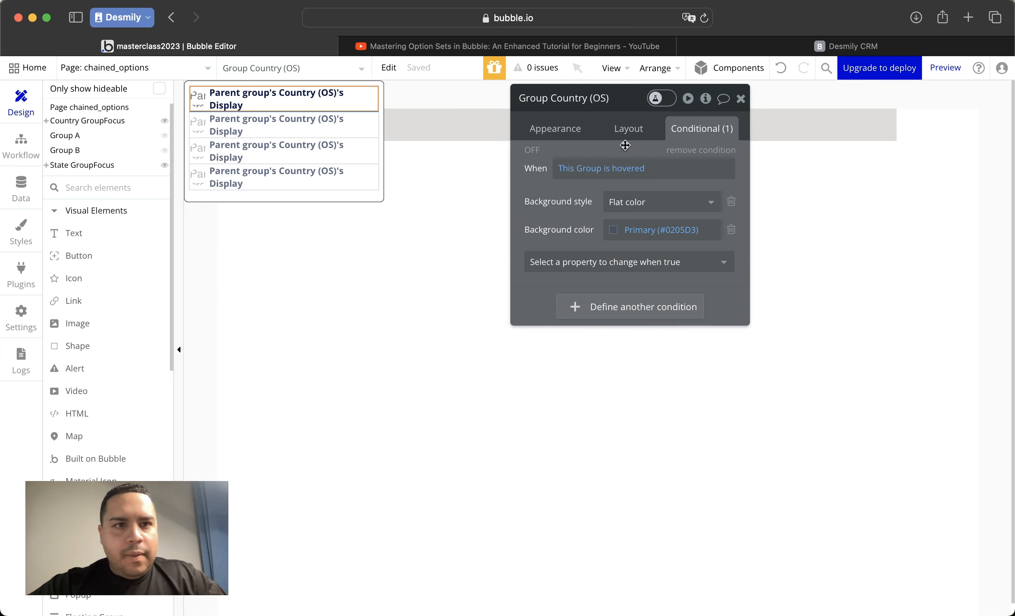
Hide Country GroupFocus and paste the hover condition onto Group State / Province (OS)
{"action": "left_click", "coordinate": [254, 198]}
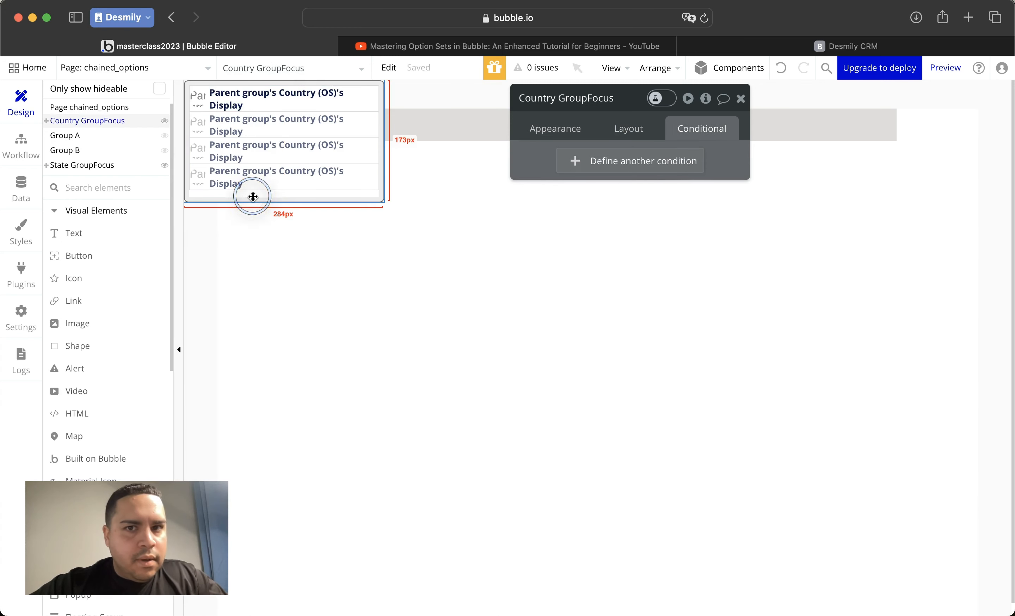
{"action": "left_click", "coordinate": [164, 121]}
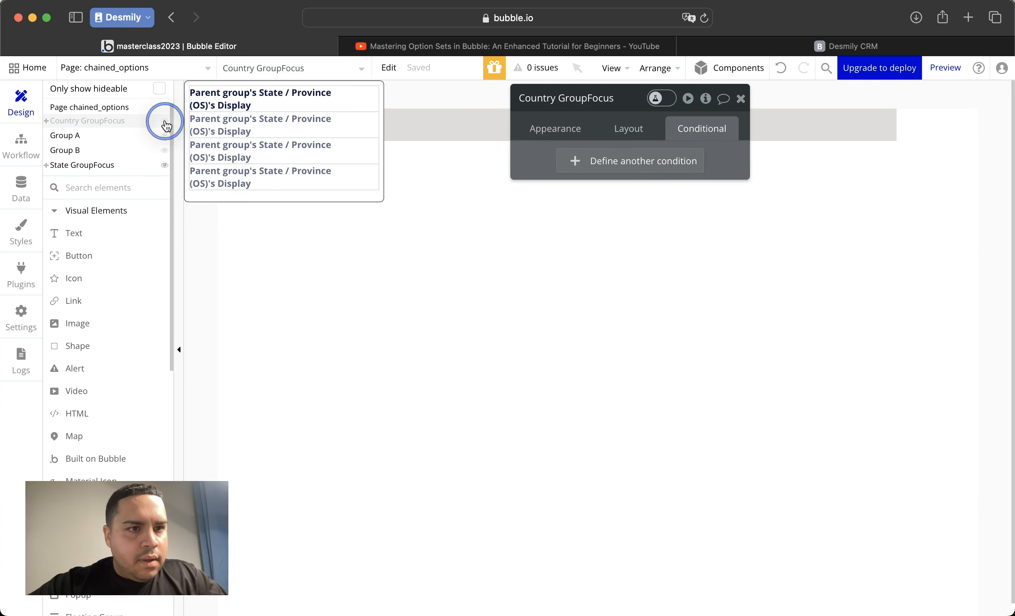
{"action": "left_click", "coordinate": [165, 165]}
{"action": "left_click", "coordinate": [166, 165]}
{"action": "left_click", "coordinate": [868, 163]}
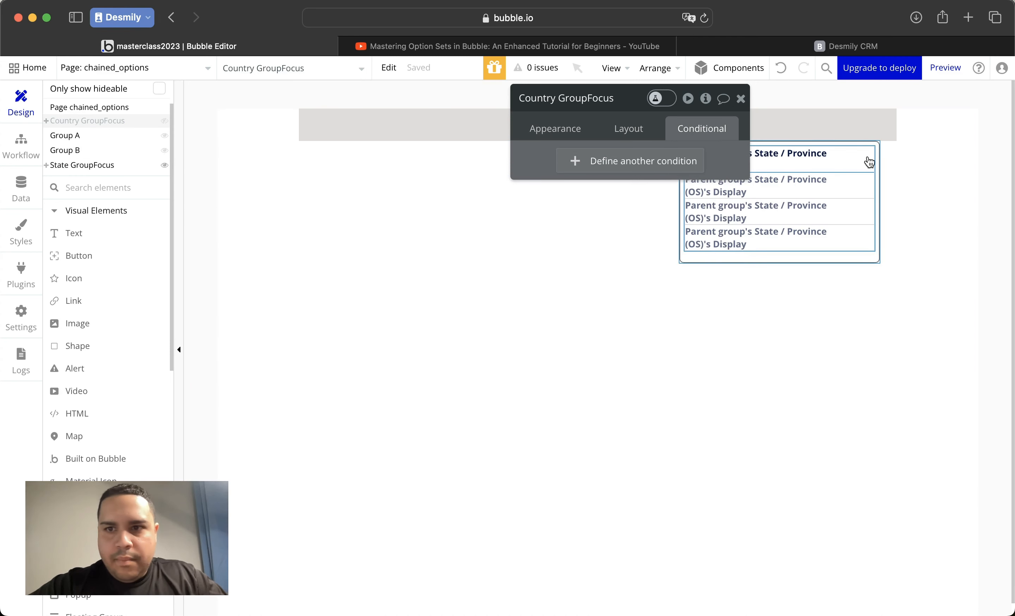
{"action": "right_click", "coordinate": [531, 163]}
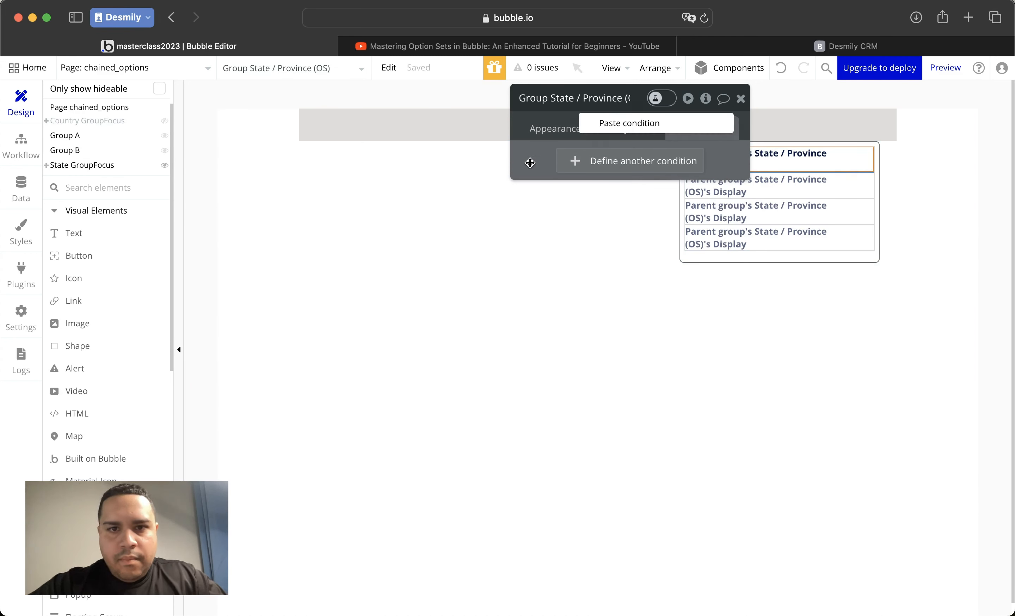
{"action": "left_click", "coordinate": [646, 124]}
{"action": "left_click", "coordinate": [741, 101]}
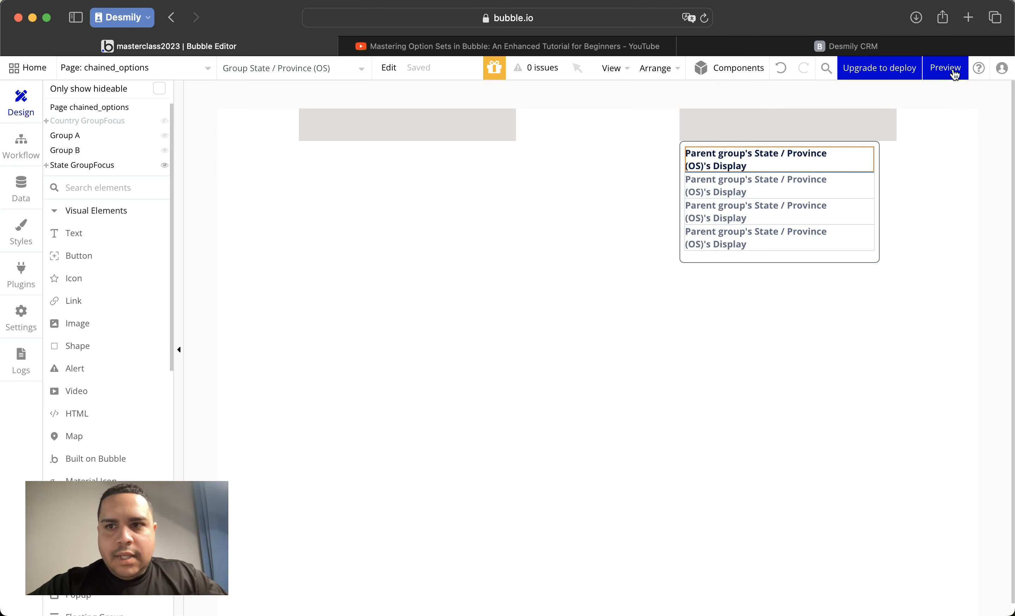
Preview the page to check the flagged country rows' hover highlight, then return to the editor
{"action": "left_click", "coordinate": [949, 69]}
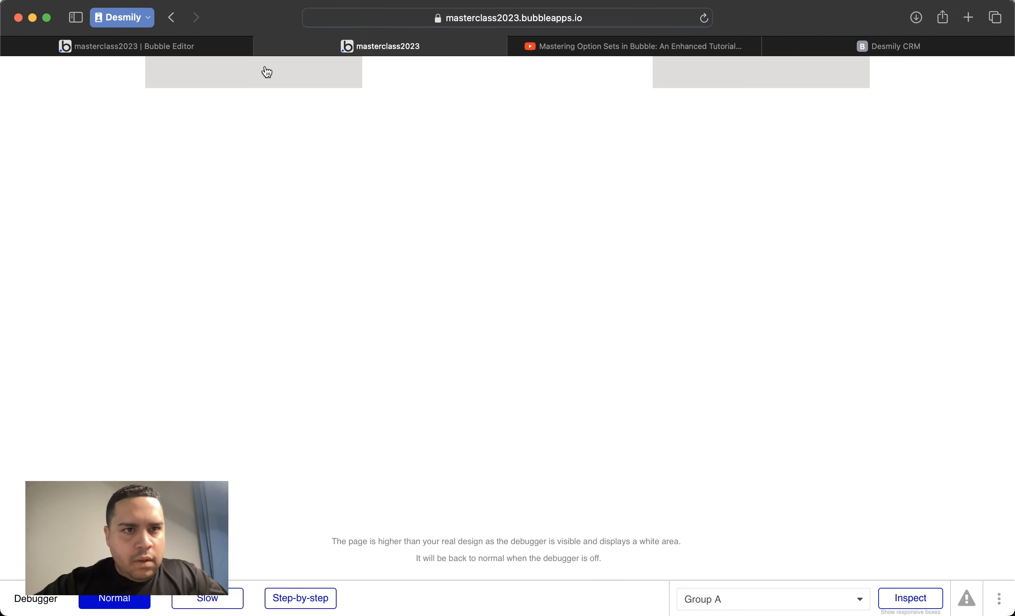
{"action": "mouse_move", "coordinate": [265, 72]}
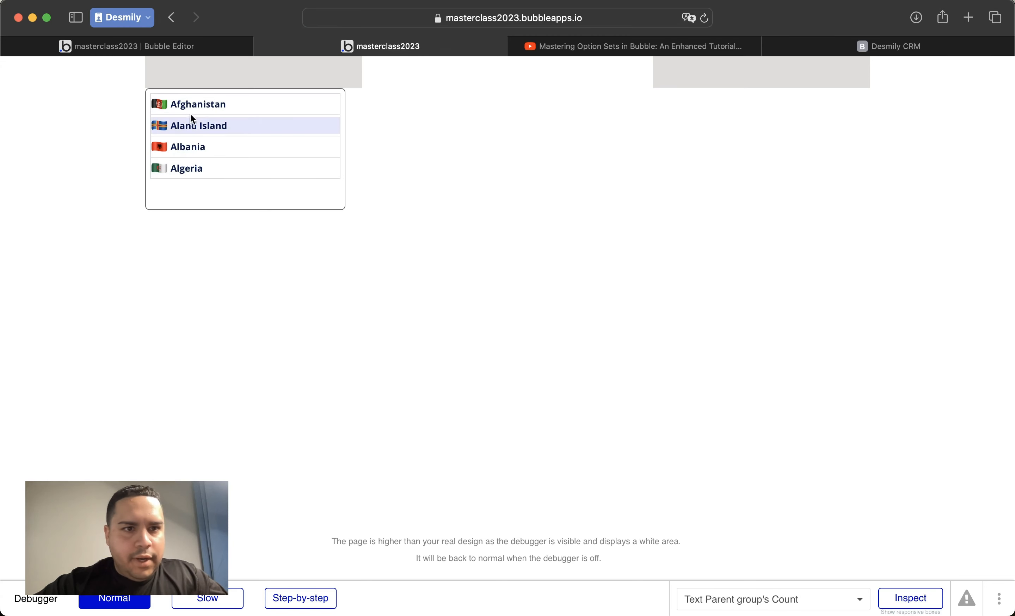
{"action": "left_click", "coordinate": [160, 49]}
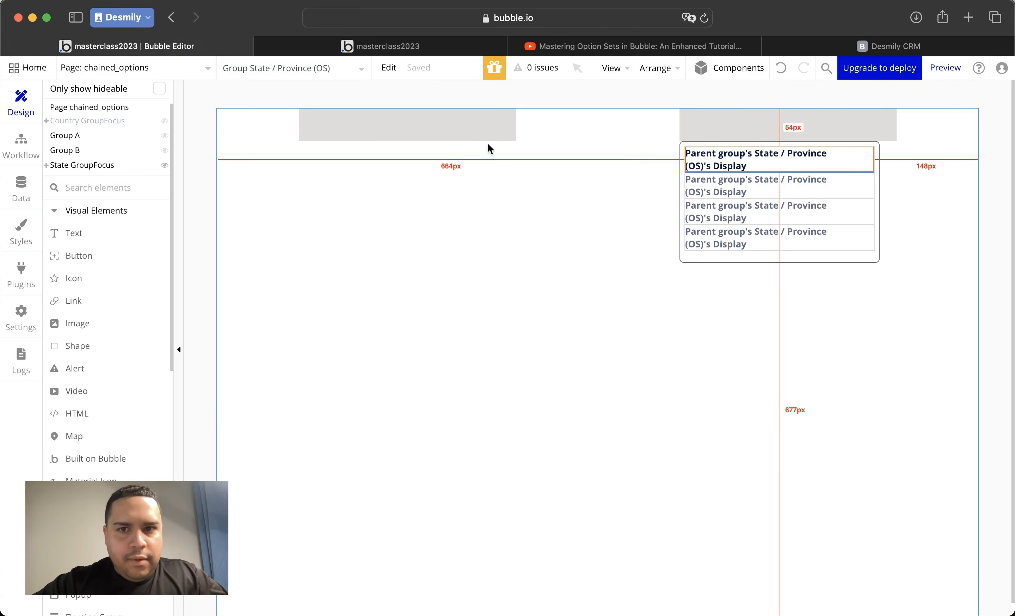
Give the state repeating group unfixed rows, min row height 34, no separators and no border
{"action": "double_click", "coordinate": [798, 220]}
{"action": "left_click", "coordinate": [552, 133]}
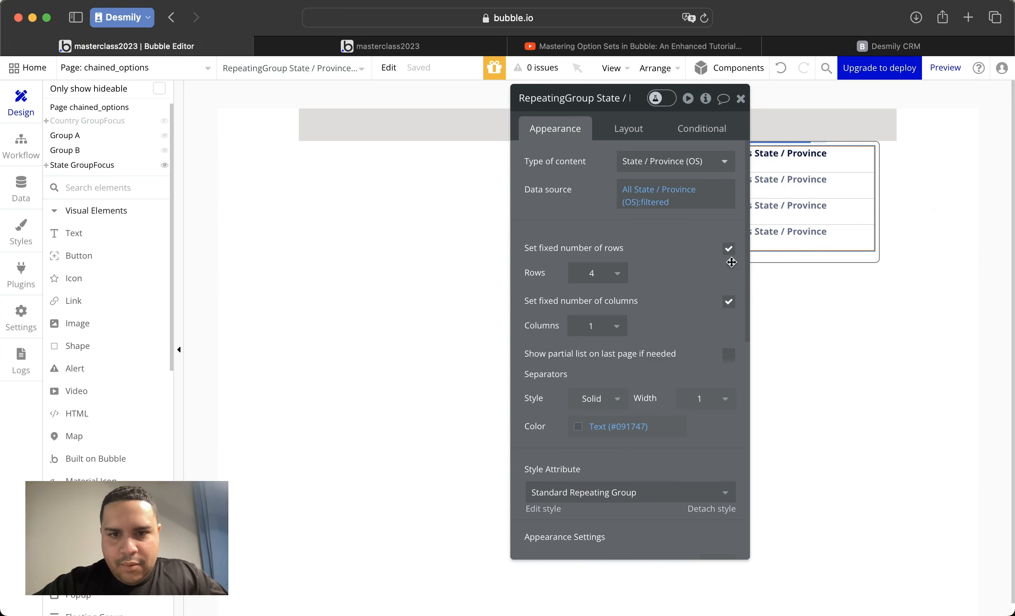
{"action": "left_click", "coordinate": [727, 251]}
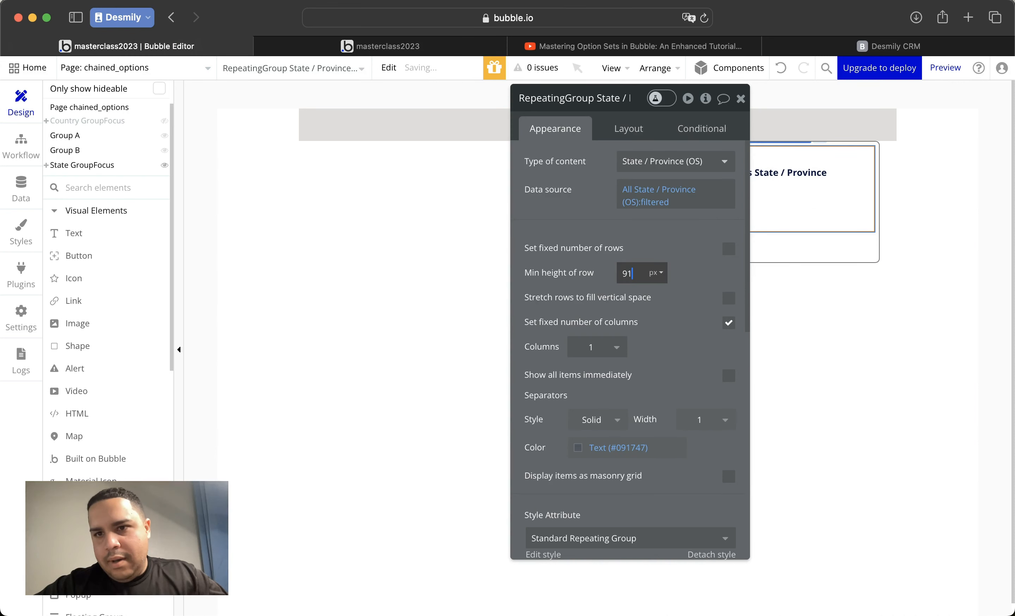
{"action": "key", "text": "BackSpace"}
{"action": "key", "text": "BackSpace"}
{"action": "type", "text": "38"}
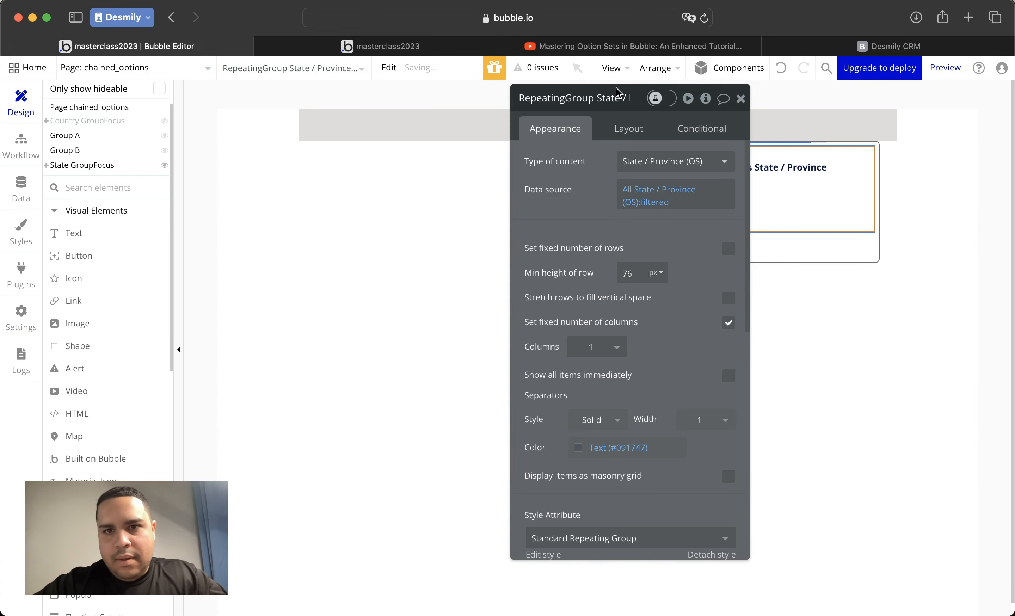
{"action": "left_click_drag", "start_coordinate": [635, 100], "coordinate": [346, 121]}
{"action": "key", "text": "BackSpace"}
{"action": "type", "text": "4"}
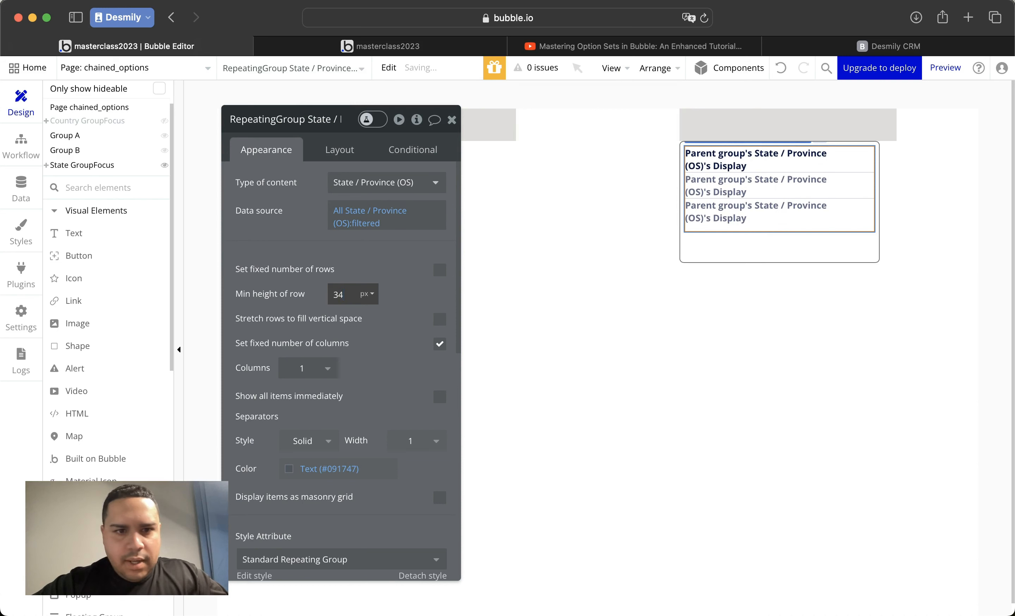
{"action": "left_click", "coordinate": [318, 442]}
{"action": "left_click", "coordinate": [309, 483]}
{"action": "scroll", "coordinate": [360, 369], "scroll_direction": "down", "scroll_amount": 8}
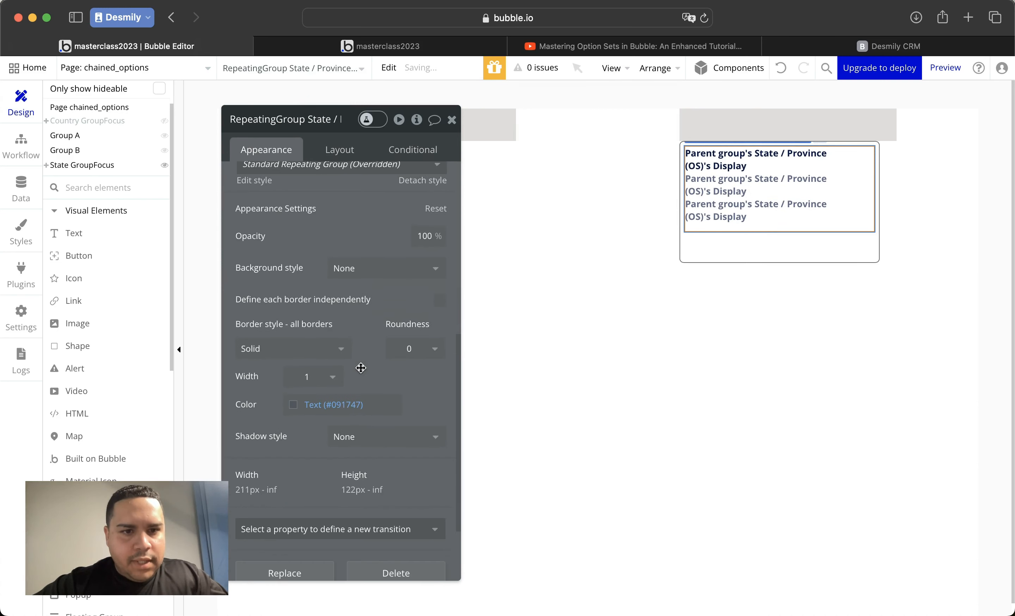
{"action": "left_click", "coordinate": [308, 297]}
{"action": "left_click", "coordinate": [290, 338]}
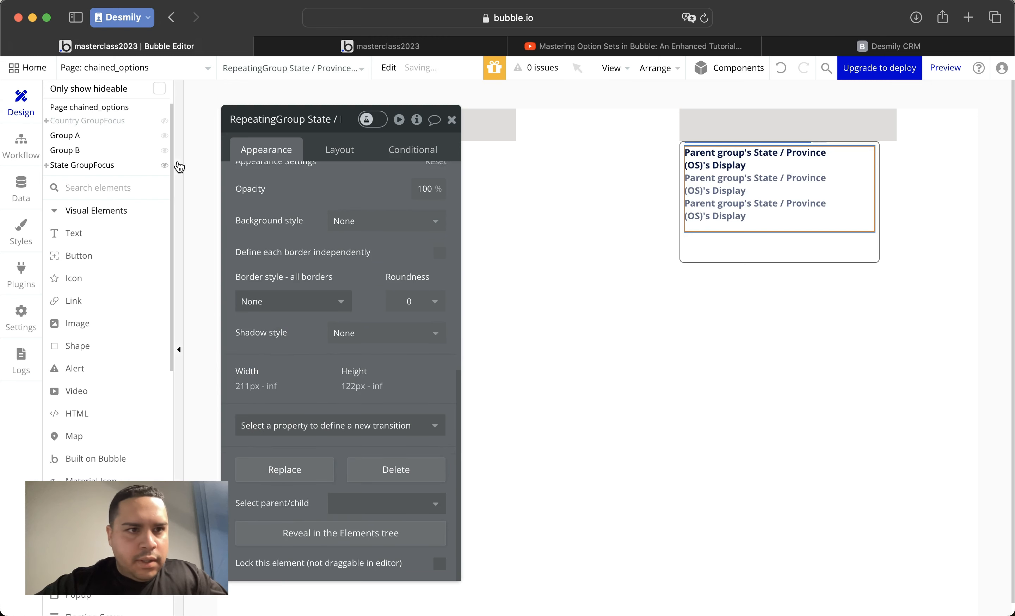
Remove the country repeating group's border and separators and untick its fixed number of rows
{"action": "left_click", "coordinate": [164, 121]}
{"action": "left_click_drag", "start_coordinate": [292, 121], "coordinate": [689, 144]}
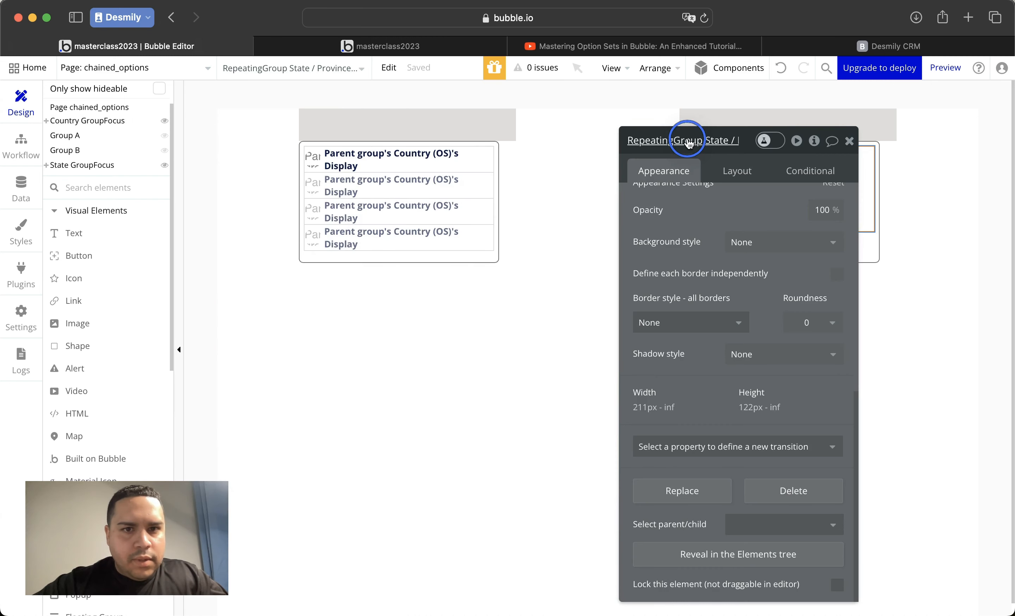
{"action": "left_click", "coordinate": [460, 238]}
{"action": "left_click", "coordinate": [724, 305]}
{"action": "left_click", "coordinate": [706, 340]}
{"action": "scroll", "coordinate": [770, 282], "scroll_direction": "up", "scroll_amount": 5}
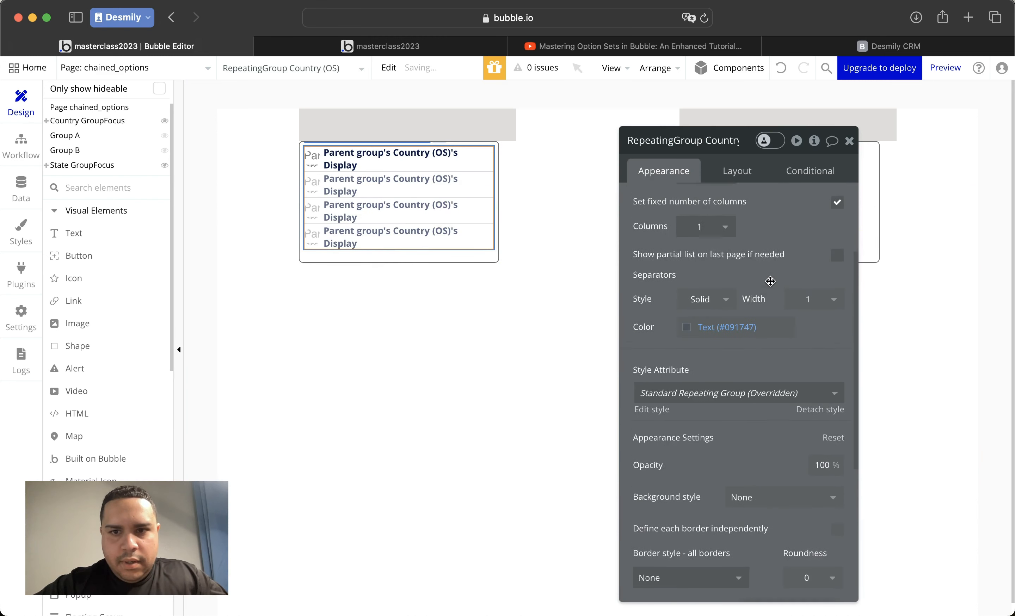
{"action": "left_click", "coordinate": [708, 292]}
{"action": "left_click", "coordinate": [706, 355]}
{"action": "scroll", "coordinate": [751, 282], "scroll_direction": "up", "scroll_amount": 3}
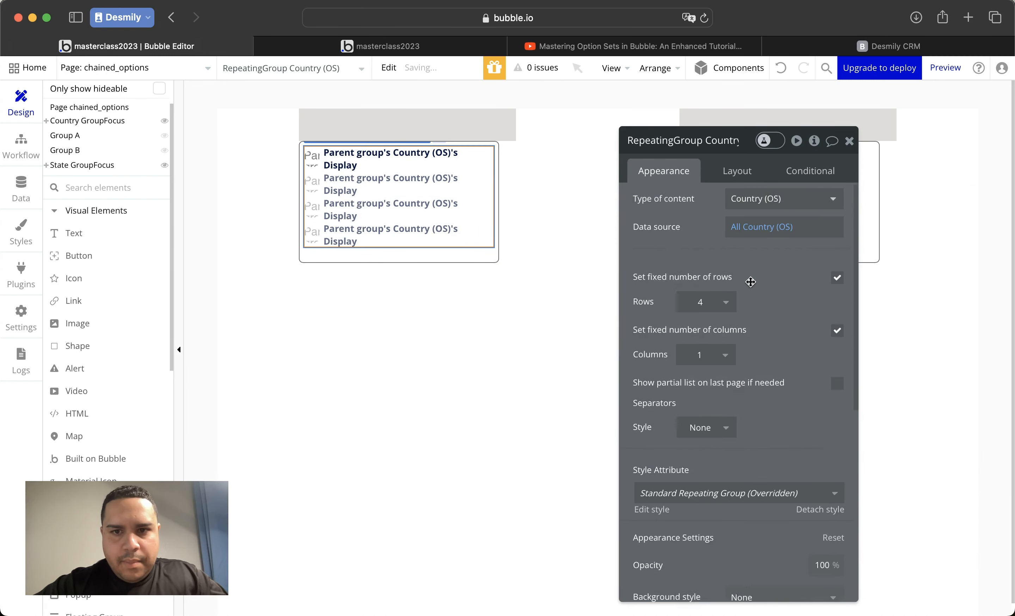
{"action": "left_click", "coordinate": [838, 283]}
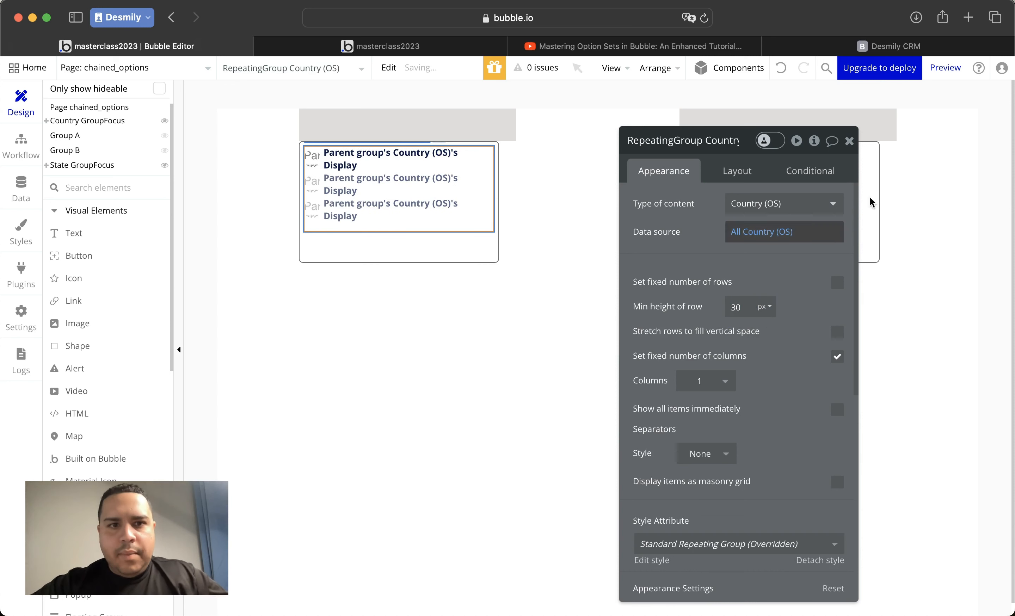
{"action": "left_click", "coordinate": [849, 141]}
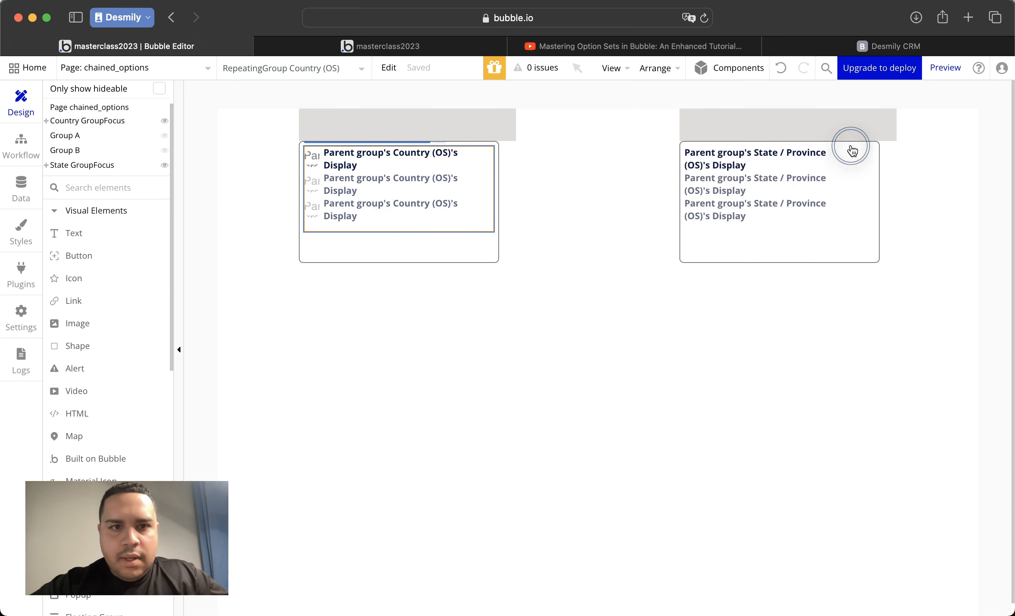
{"action": "double_click", "coordinate": [481, 159]}
Add a click workflow on Group Country (OS) that sets chained_options's Country state
{"action": "left_click", "coordinate": [721, 294]}
{"action": "left_click", "coordinate": [146, 247]}
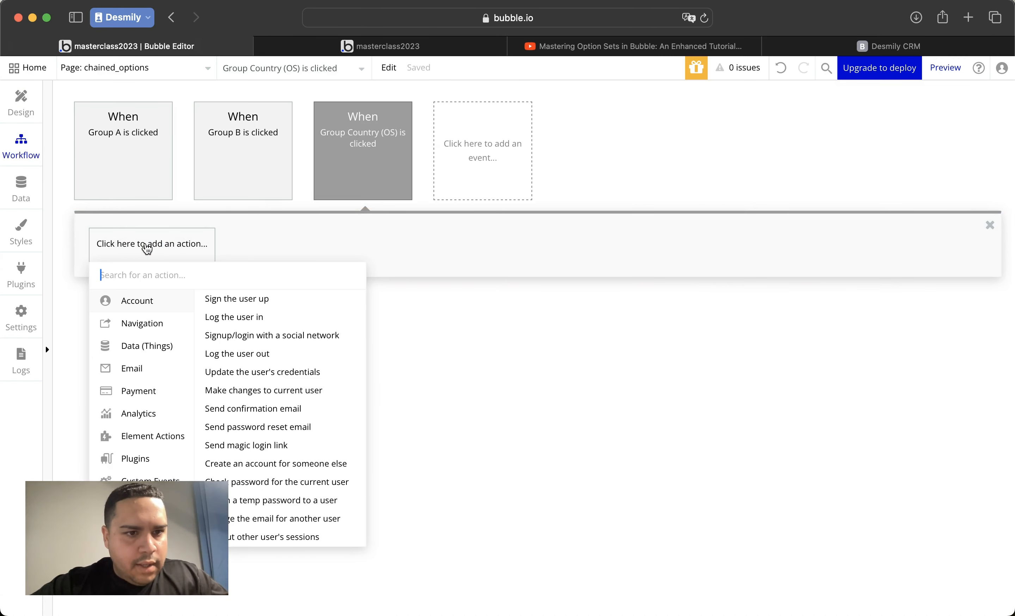
{"action": "type", "text": "stat"}
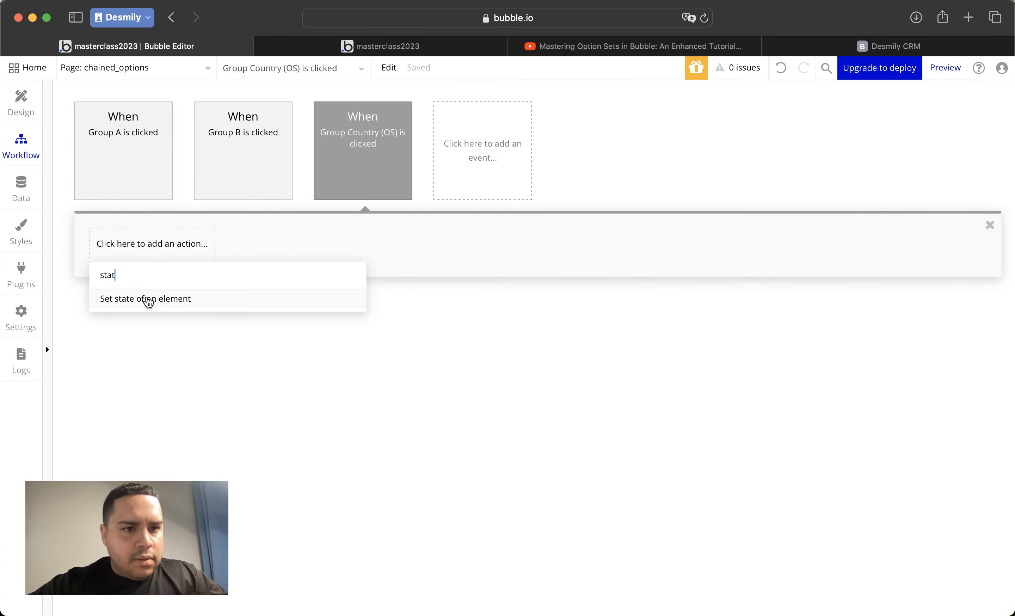
{"action": "left_click", "coordinate": [149, 300]}
{"action": "left_click", "coordinate": [763, 175]}
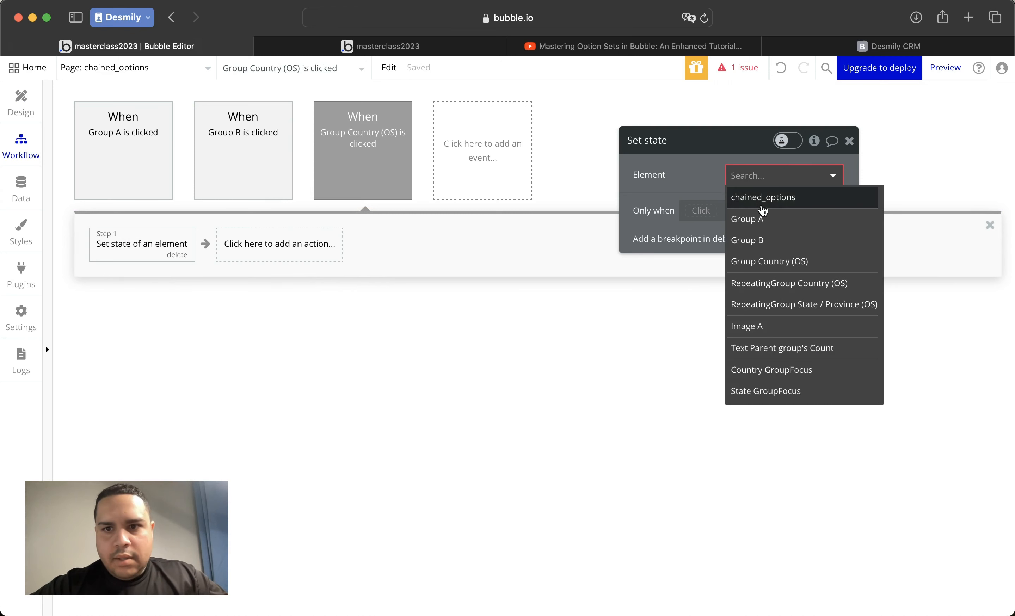
{"action": "left_click", "coordinate": [763, 206]}
{"action": "left_click", "coordinate": [761, 205]}
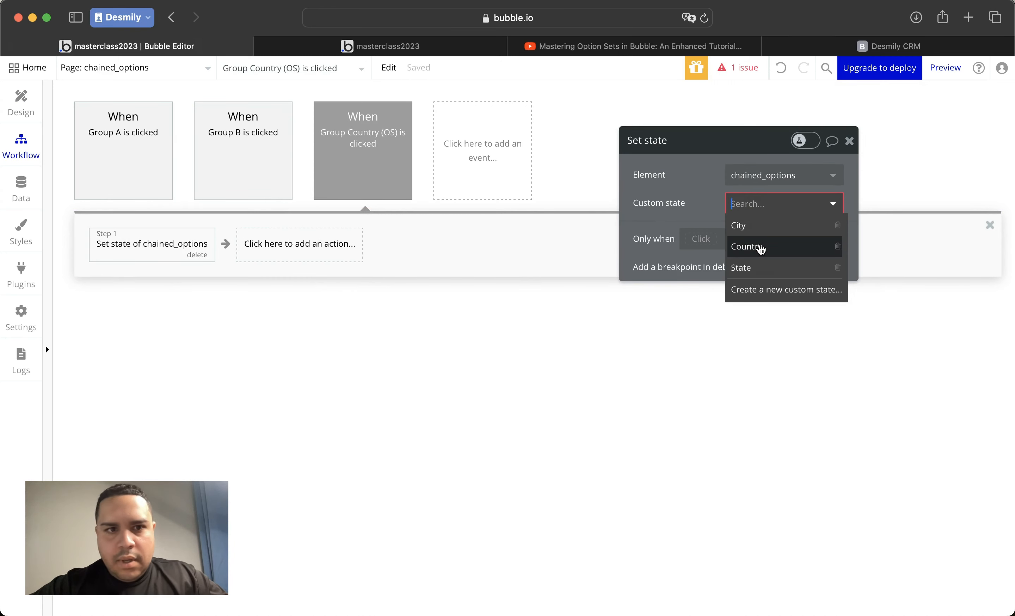
{"action": "left_click", "coordinate": [761, 248]}
Set the Country state's value to This Group's Country (OS)
{"action": "left_click", "coordinate": [749, 232]}
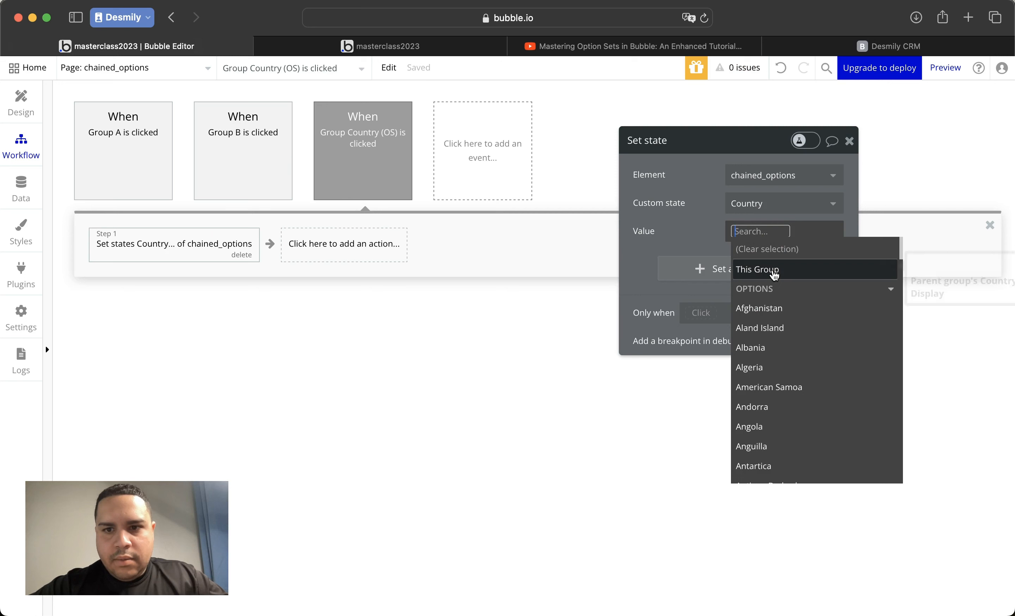
{"action": "left_click", "coordinate": [770, 270]}
{"action": "left_click", "coordinate": [689, 224]}
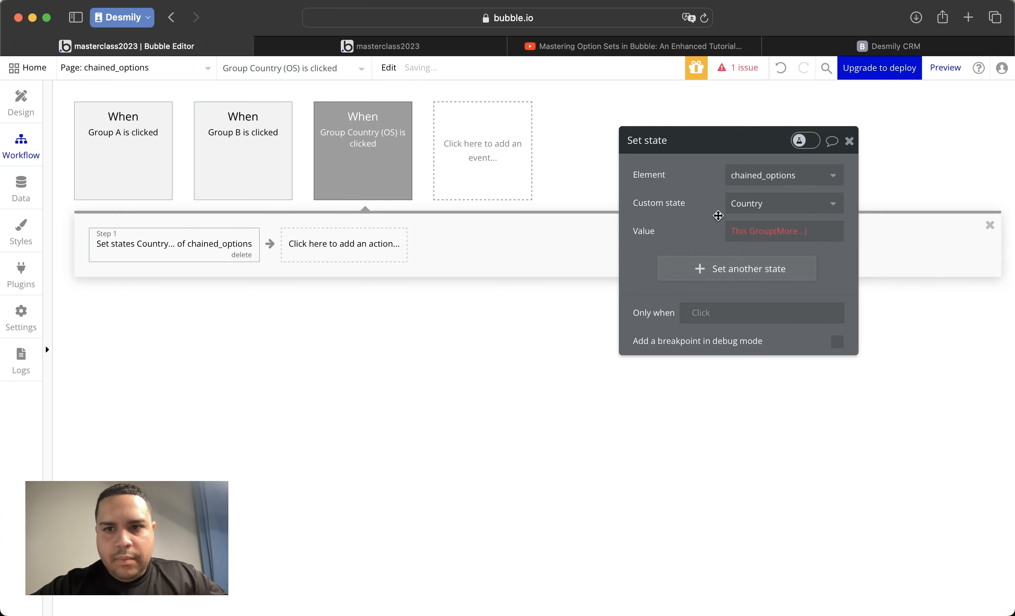
{"action": "left_click", "coordinate": [790, 231]}
{"action": "left_click", "coordinate": [801, 266]}
{"action": "left_click", "coordinate": [714, 238]}
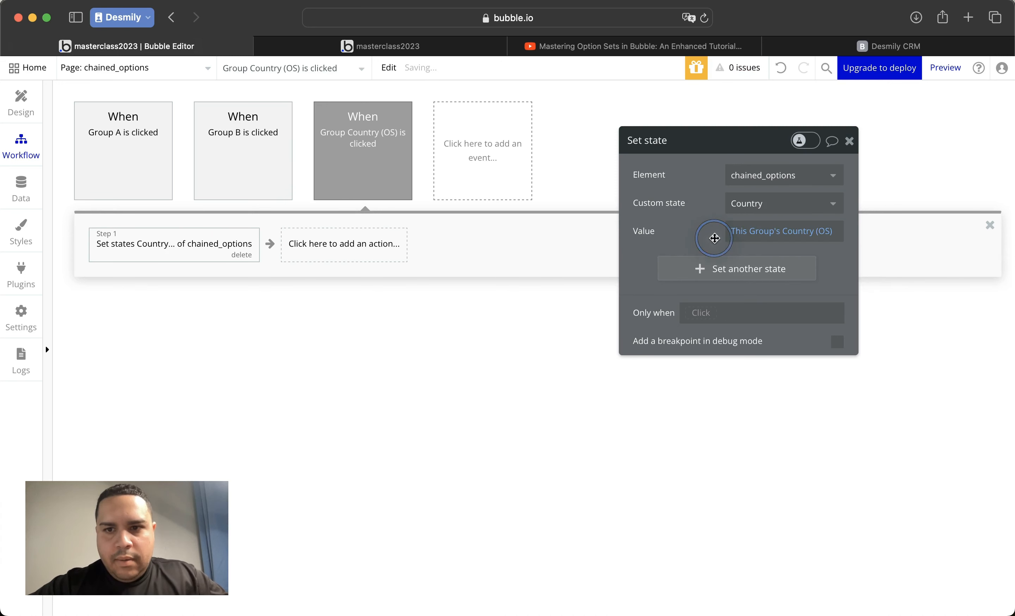
{"action": "left_click", "coordinate": [22, 102]}
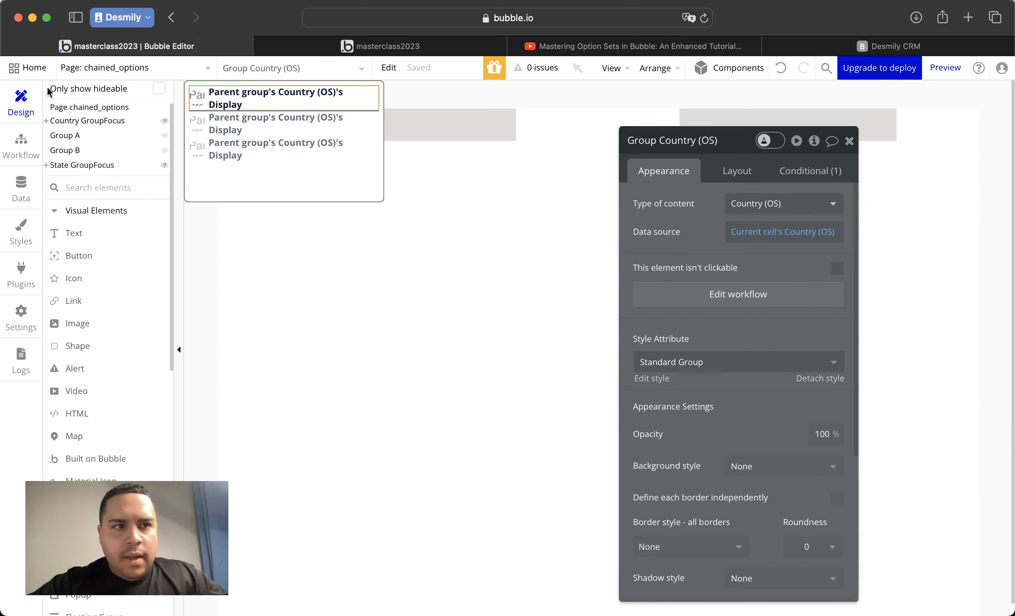
Hide Country GroupFocus and add a click workflow on Group State / Province (OS) setting chained_options's State
{"action": "left_click_drag", "start_coordinate": [701, 143], "coordinate": [739, 299]}
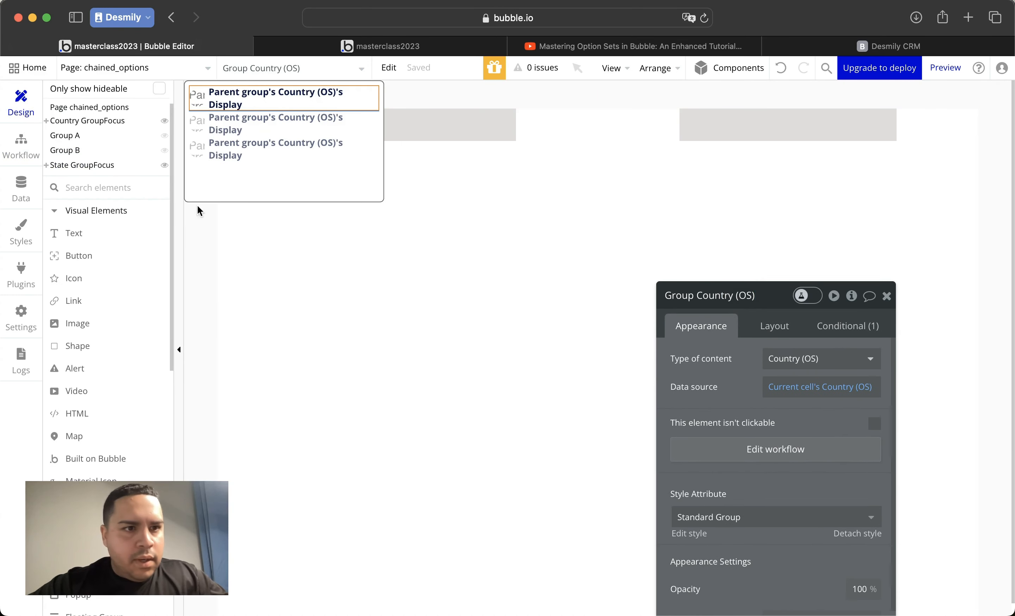
{"action": "left_click", "coordinate": [164, 120]}
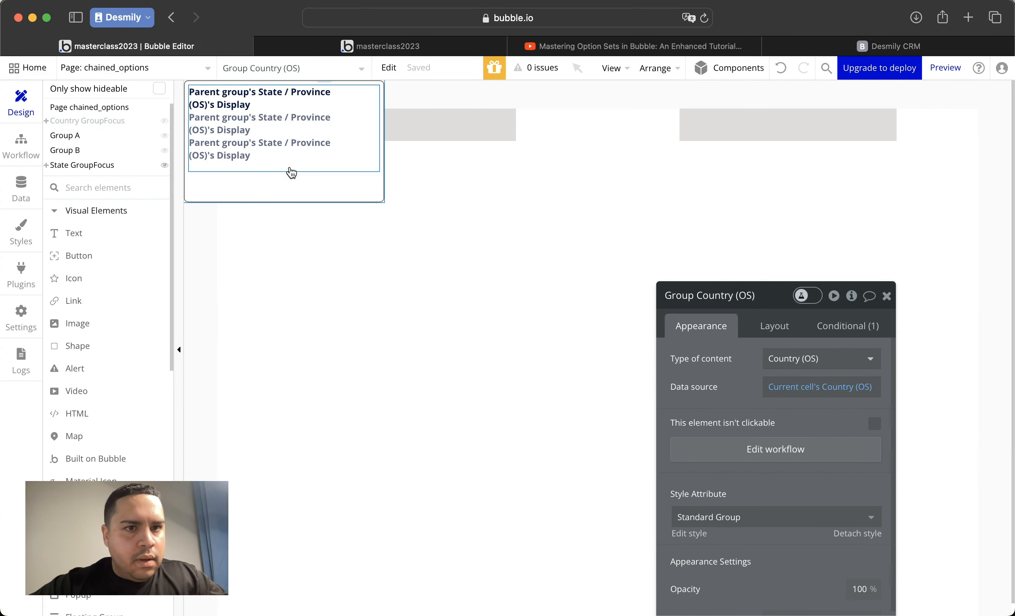
{"action": "left_click", "coordinate": [365, 100]}
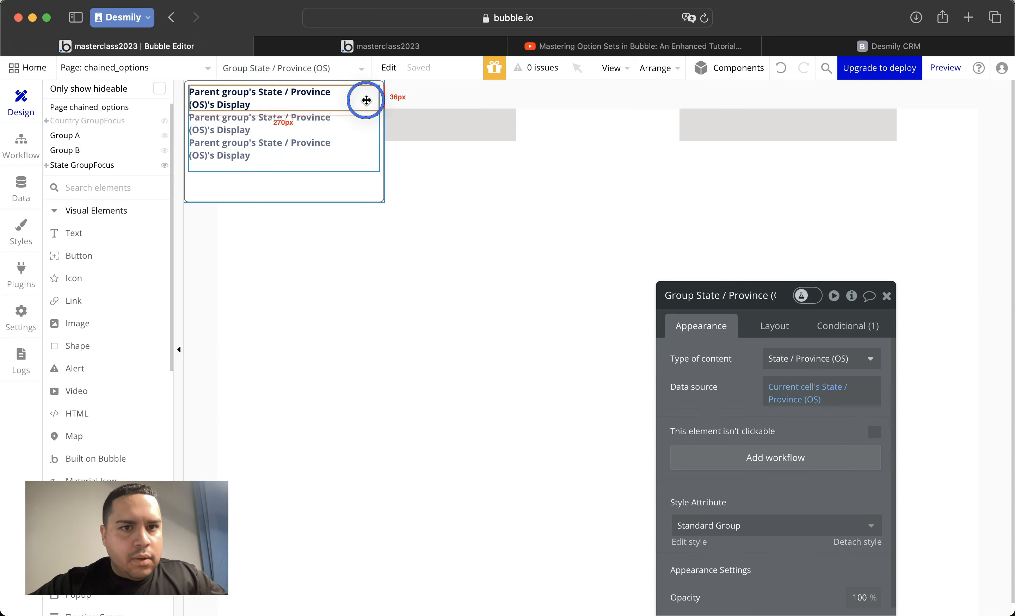
{"action": "left_click", "coordinate": [781, 468]}
{"action": "left_click", "coordinate": [150, 245]}
{"action": "type", "text": "stat"}
{"action": "left_click", "coordinate": [158, 310]}
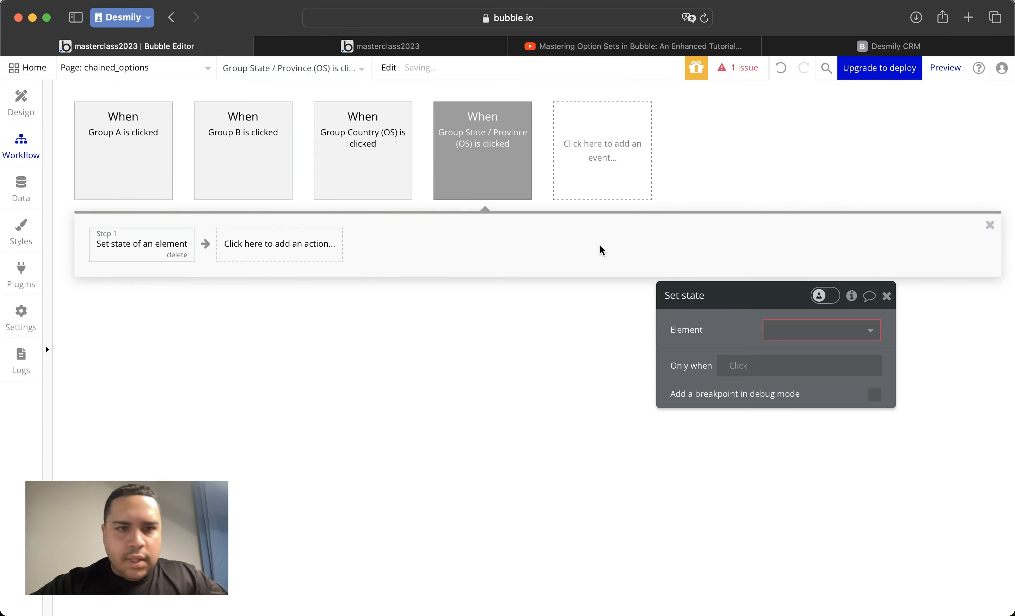
{"action": "left_click", "coordinate": [788, 331]}
{"action": "left_click", "coordinate": [793, 353]}
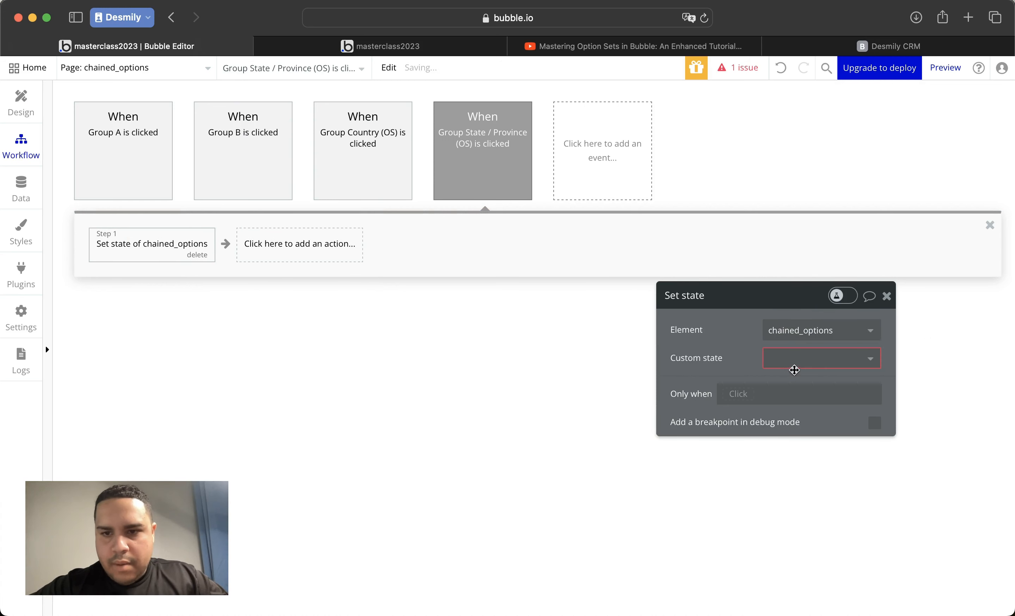
{"action": "left_click", "coordinate": [794, 371]}
{"action": "left_click", "coordinate": [787, 422]}
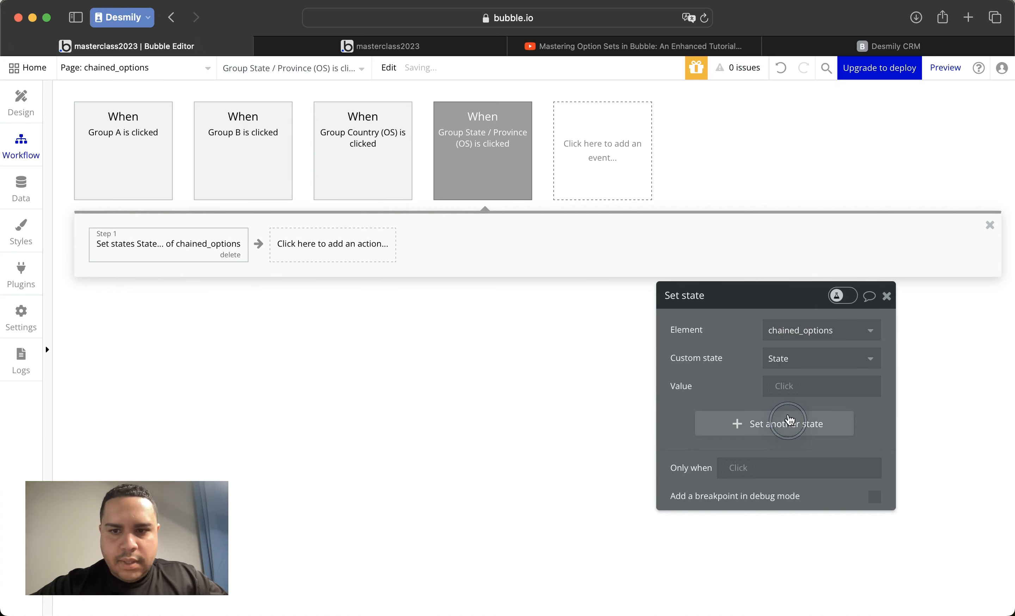
Set the State value to This Group's State / Province (OS)
{"action": "left_click", "coordinate": [786, 388]}
{"action": "left_click", "coordinate": [798, 424]}
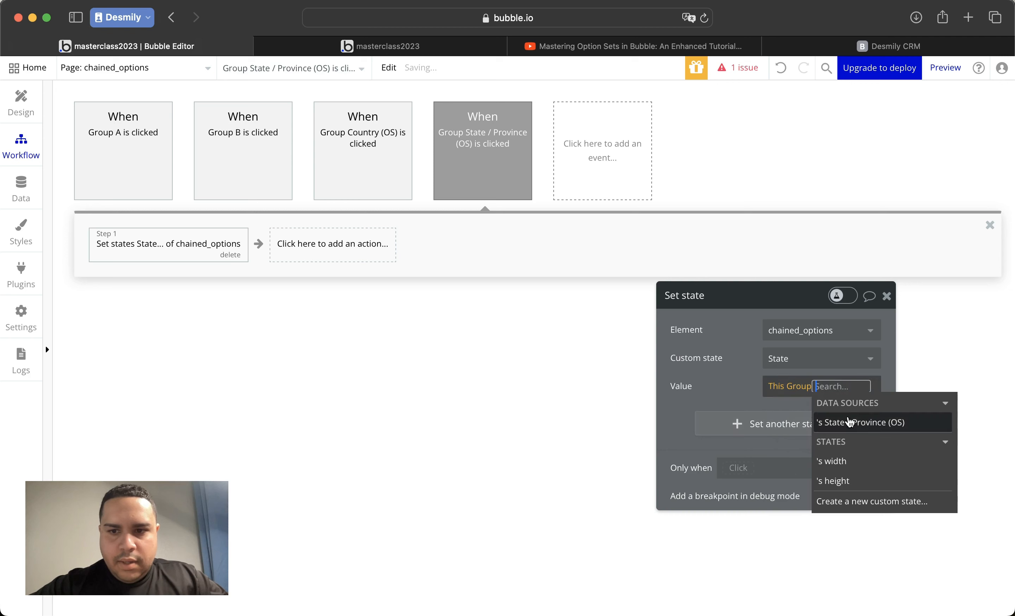
{"action": "left_click", "coordinate": [860, 422]}
{"action": "left_click", "coordinate": [732, 372]}
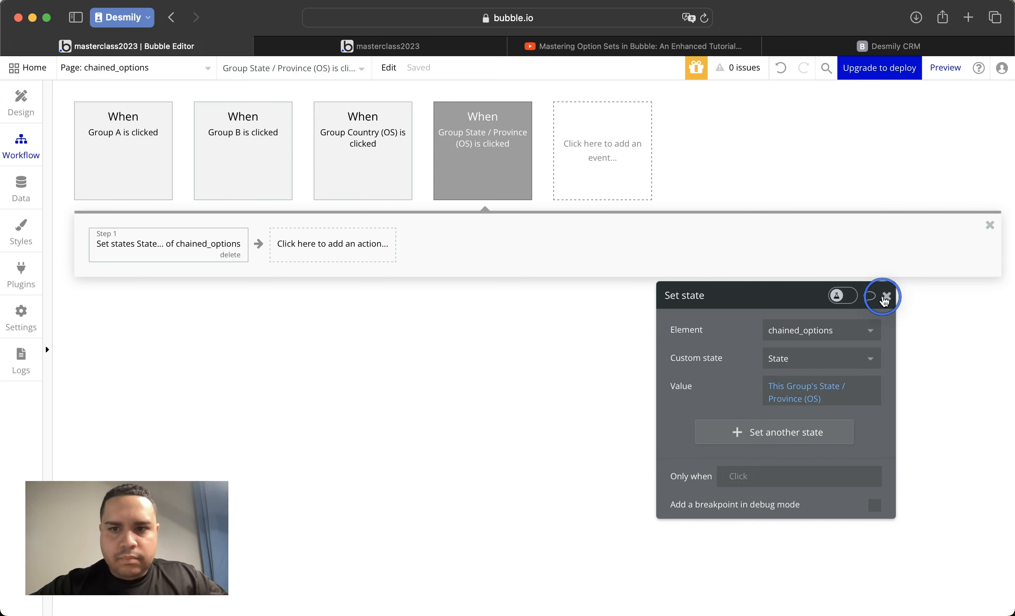
{"action": "left_click", "coordinate": [885, 298]}
{"action": "left_click", "coordinate": [21, 101]}
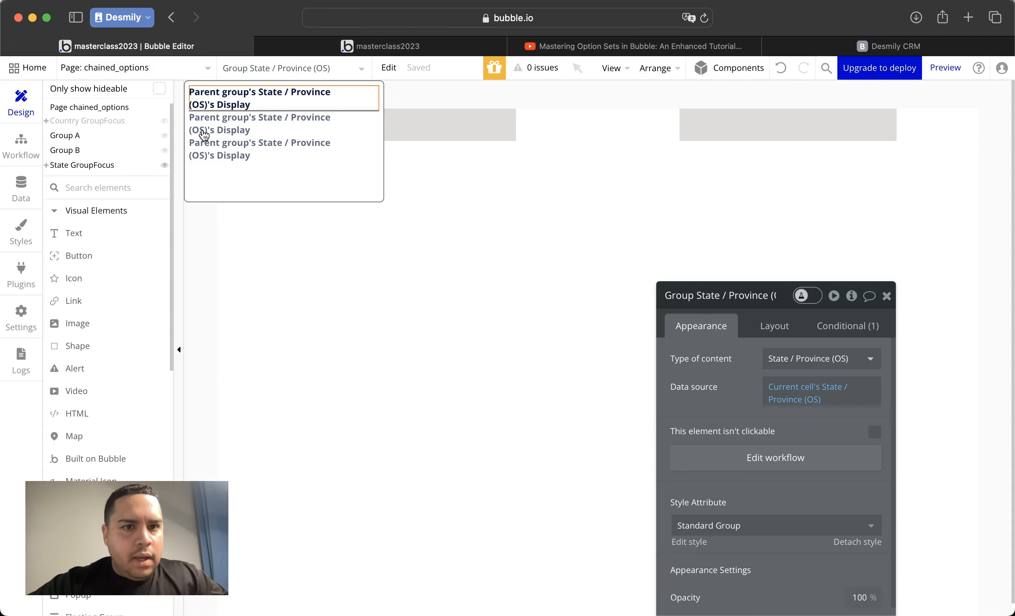
Set the padding fields of Group B and Group A to 8
{"action": "left_click", "coordinate": [298, 102]}
{"action": "left_click", "coordinate": [809, 119]}
{"action": "key", "text": "Tab"}
{"action": "type", "text": "8"}
{"action": "key", "text": "Tab"}
{"action": "type", "text": "8"}
{"action": "key", "text": "Tab"}
{"action": "type", "text": "8"}
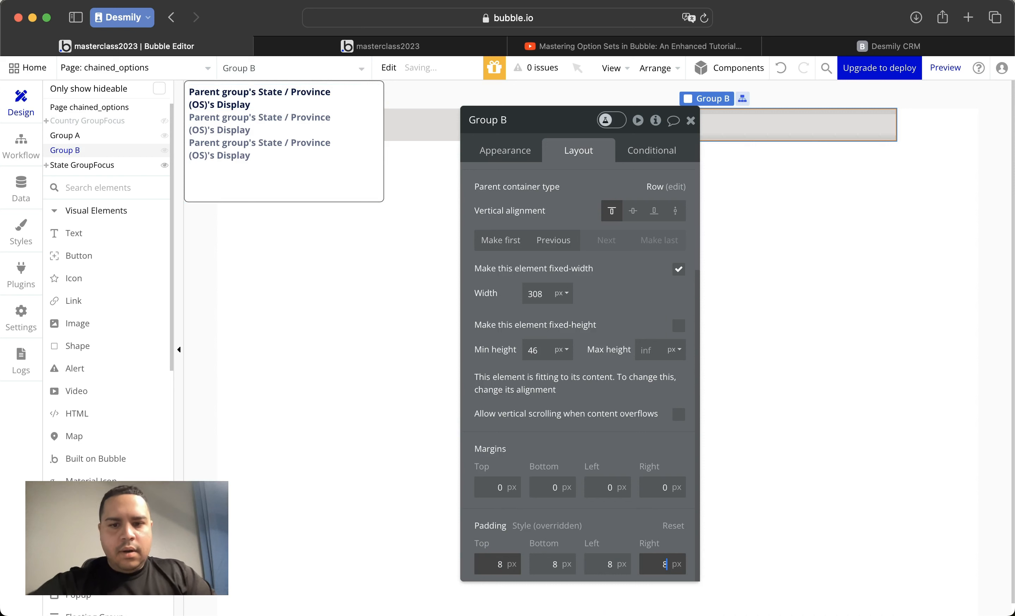
{"action": "left_click", "coordinate": [436, 120]}
{"action": "left_click", "coordinate": [499, 566]}
{"action": "type", "text": "8"}
{"action": "key", "text": "Tab"}
{"action": "type", "text": "8"}
{"action": "key", "text": "Tab"}
{"action": "type", "text": "8"}
{"action": "key", "text": "Tab"}
{"action": "type", "text": "8"}
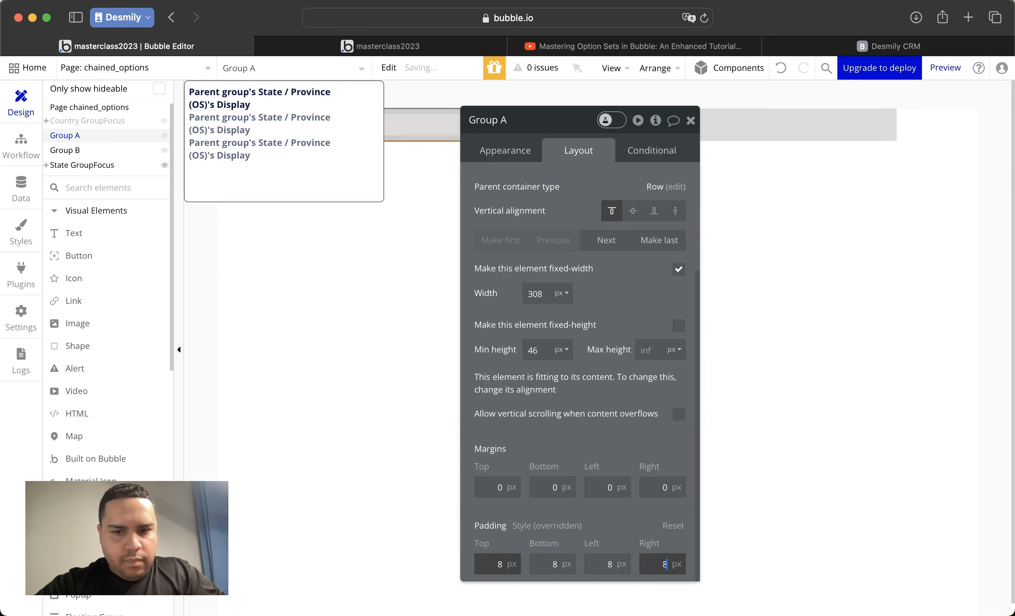
{"action": "left_click", "coordinate": [688, 121]}
Paste the text into Group B and make it show chained_options's State's Display
{"action": "left_click", "coordinate": [735, 127]}
{"action": "key", "text": "cmd+v"}
{"action": "left_click", "coordinate": [761, 123]}
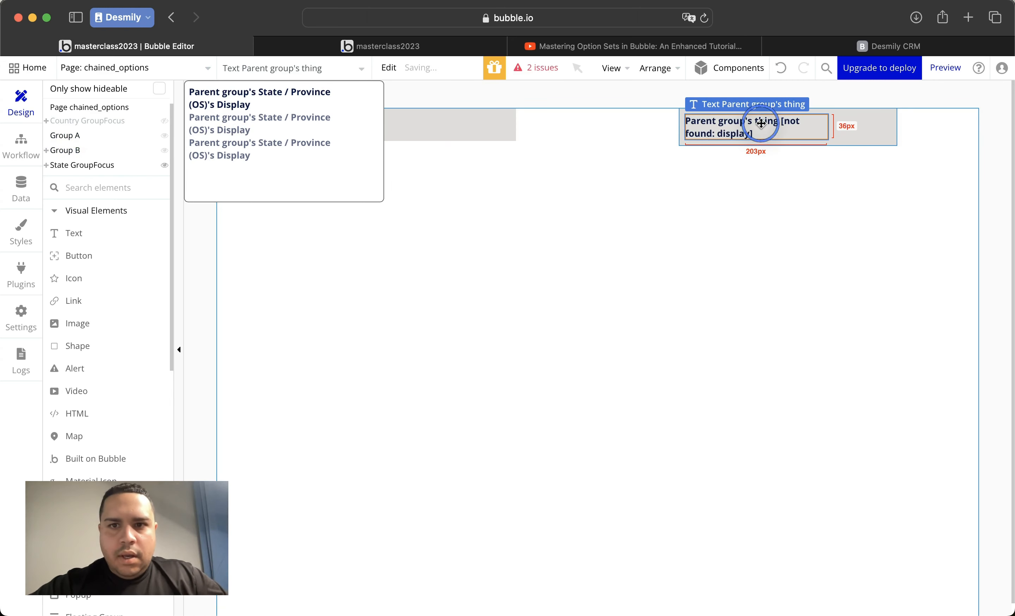
{"action": "double_click", "coordinate": [761, 124]}
{"action": "left_click", "coordinate": [516, 183]}
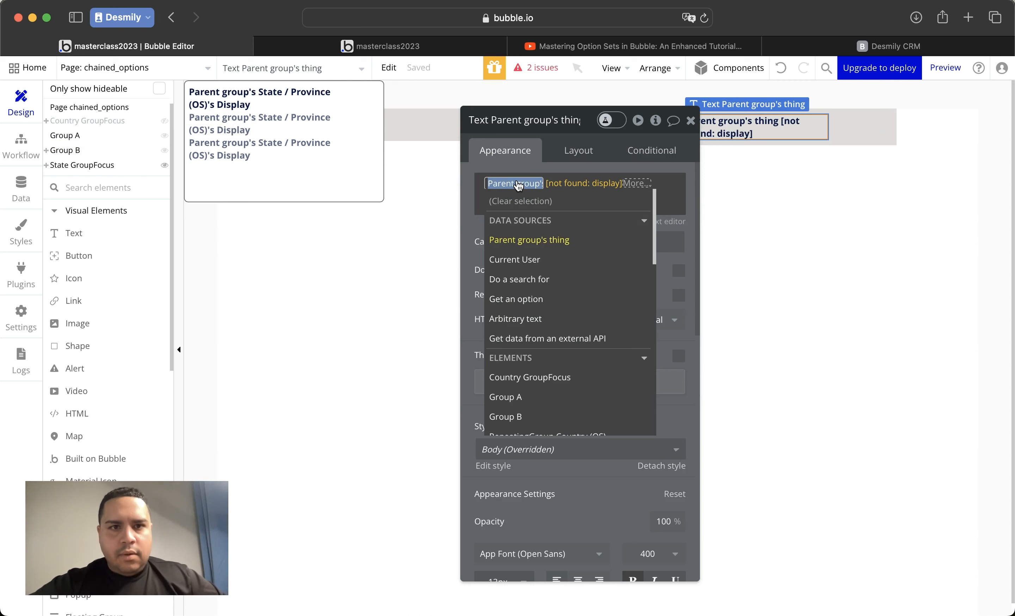
{"action": "type", "text": "chain"}
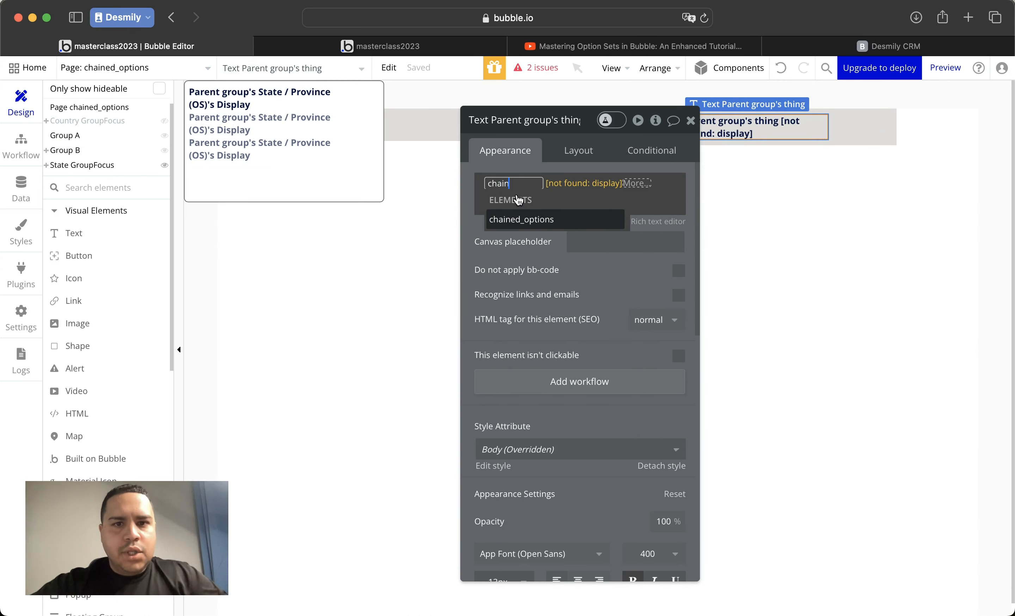
{"action": "left_click", "coordinate": [521, 221]}
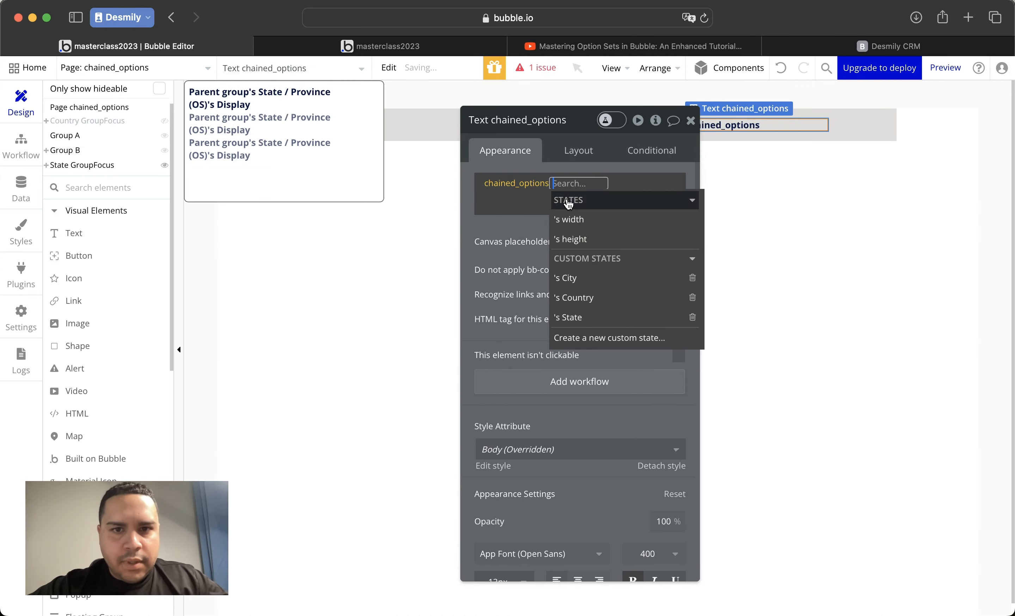
{"action": "left_click", "coordinate": [581, 311]}
{"action": "left_click", "coordinate": [615, 219]}
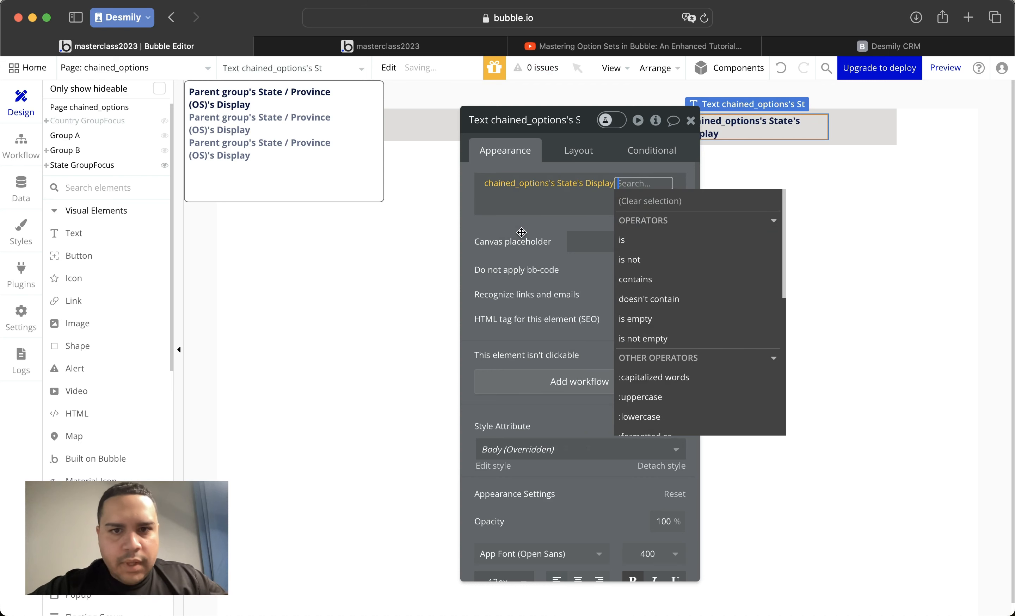
{"action": "left_click", "coordinate": [519, 229]}
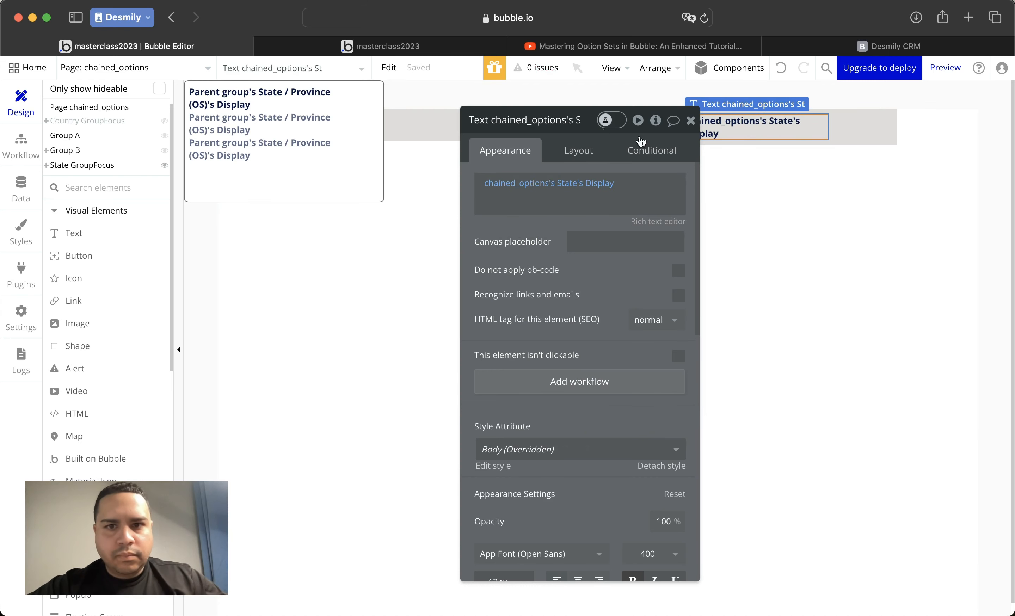
{"action": "left_click", "coordinate": [885, 135]}
{"action": "left_click", "coordinate": [578, 151]}
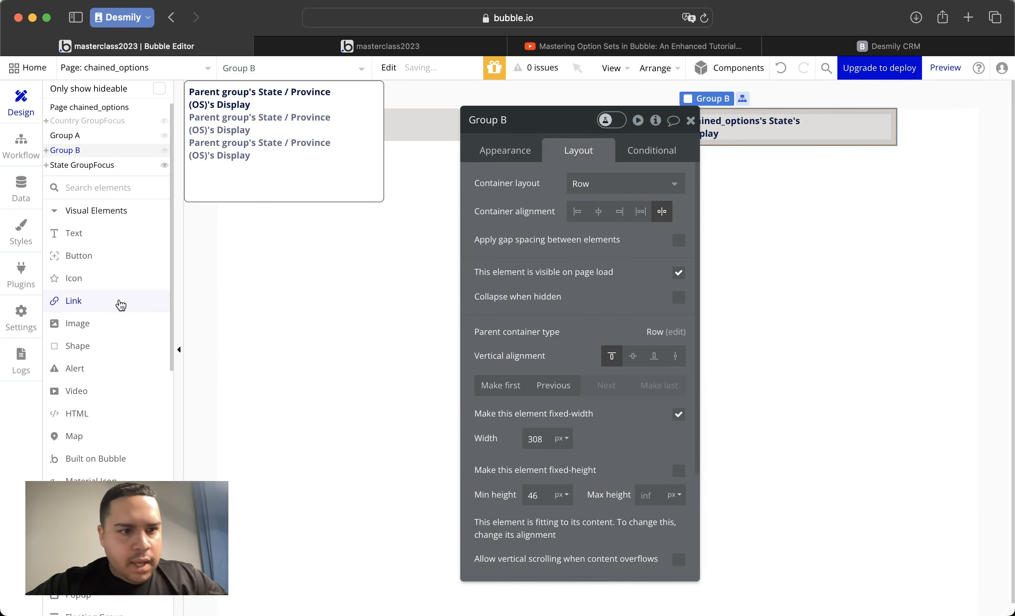
Add a keyboard_arrow_down Material Icon at the end of the State bar, centred vertically
{"action": "scroll", "coordinate": [104, 299], "scroll_direction": "down", "scroll_amount": 10}
{"action": "left_click", "coordinate": [89, 253]}
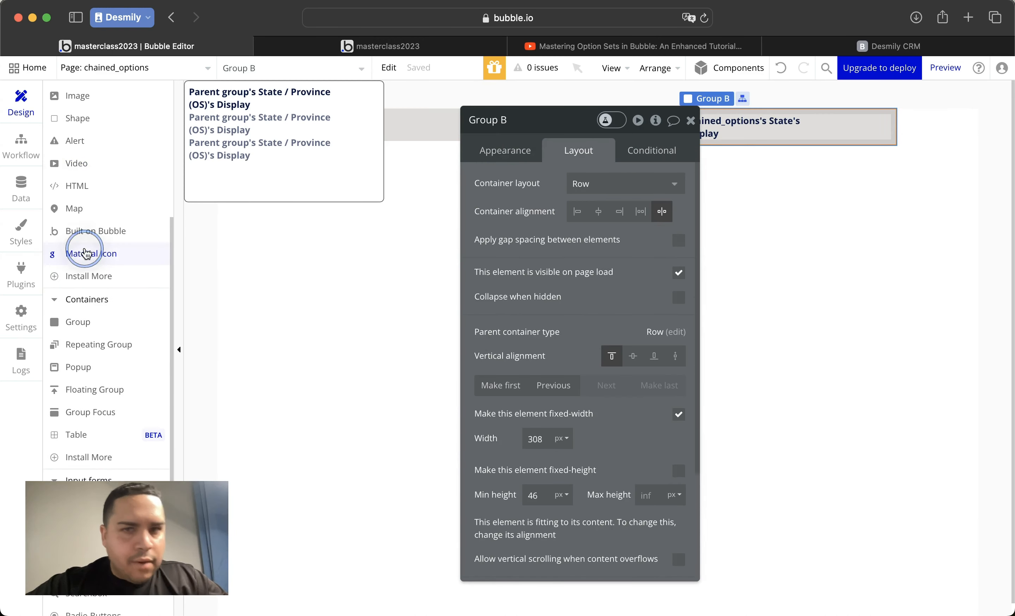
{"action": "left_click_drag", "start_coordinate": [847, 118], "coordinate": [859, 129]}
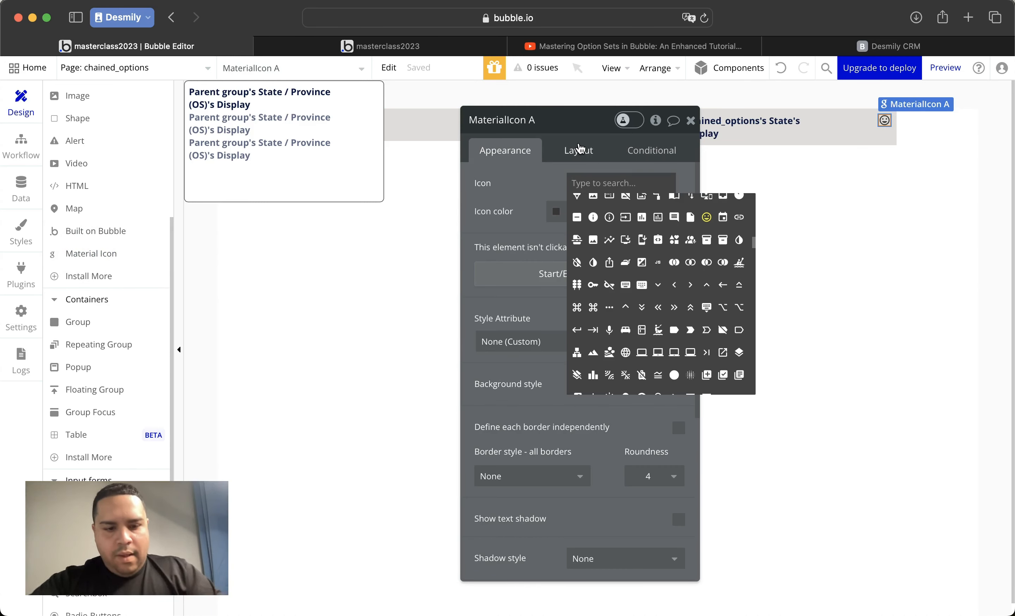
{"action": "type", "text": "arrow"}
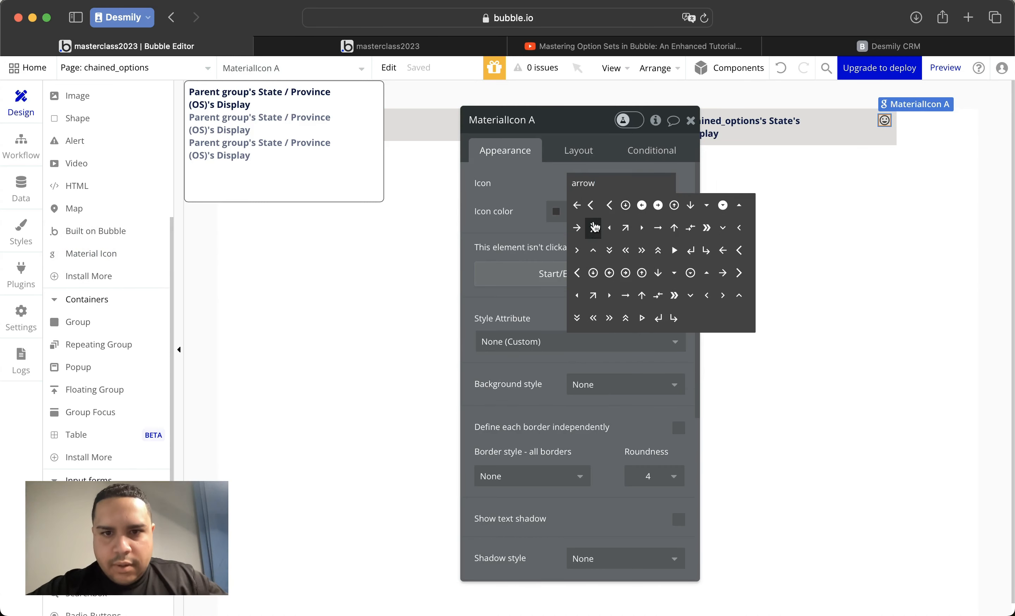
{"action": "left_click", "coordinate": [725, 231]}
{"action": "left_click", "coordinate": [579, 152]}
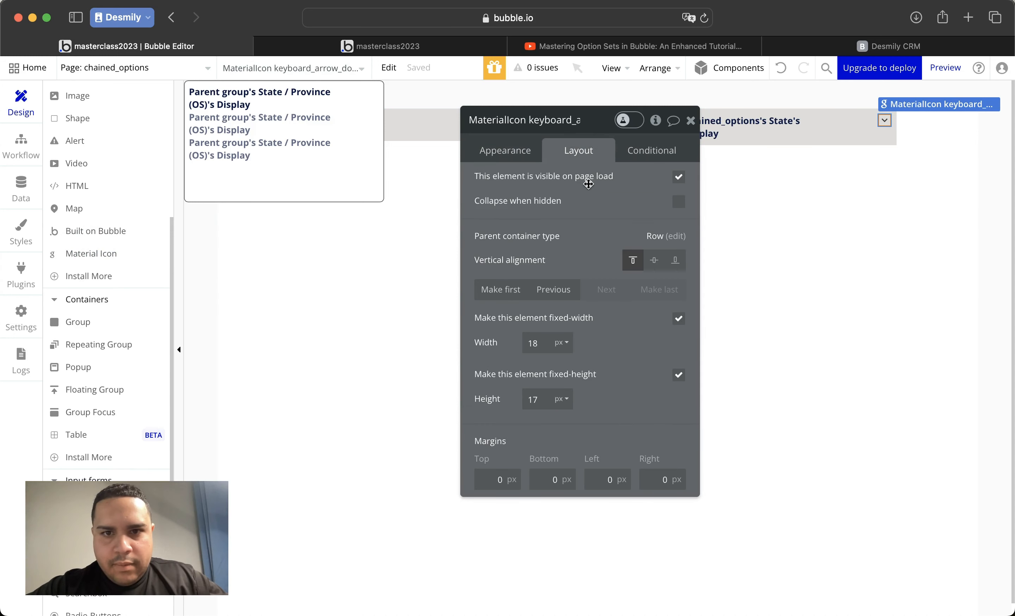
{"action": "left_click", "coordinate": [653, 261]}
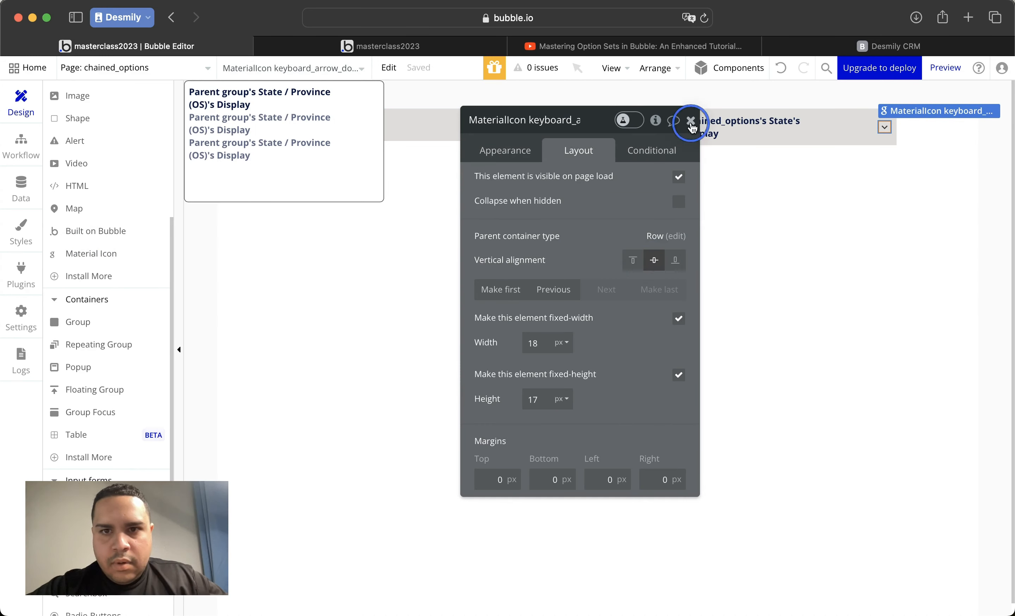
{"action": "left_click", "coordinate": [691, 122]}
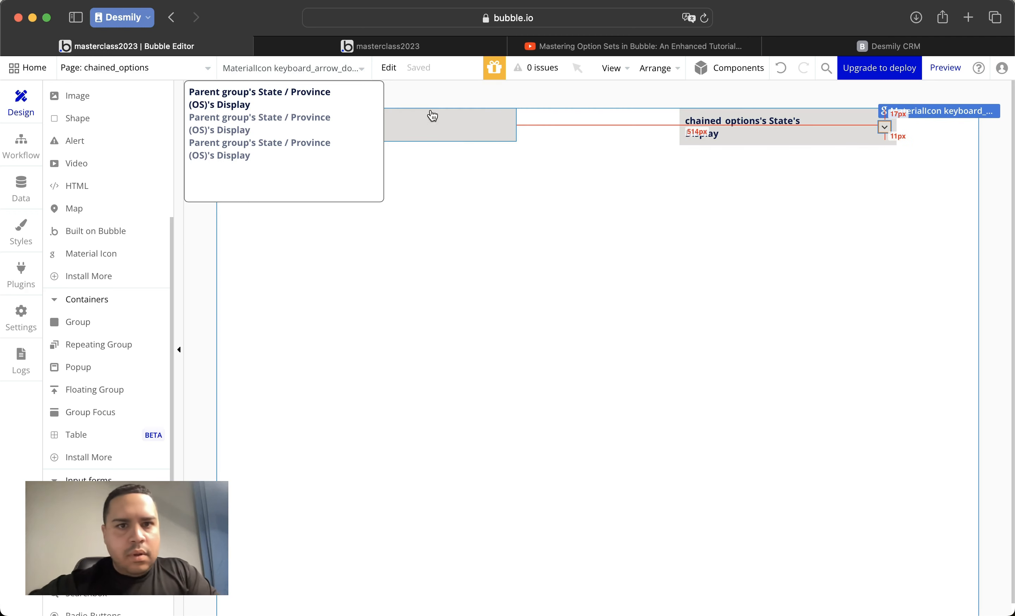
Give Group A (the Country bar) the same spread-apart row alignment as the State bar
{"action": "left_click", "coordinate": [458, 122]}
{"action": "left_click", "coordinate": [482, 126]}
{"action": "left_click", "coordinate": [483, 125]}
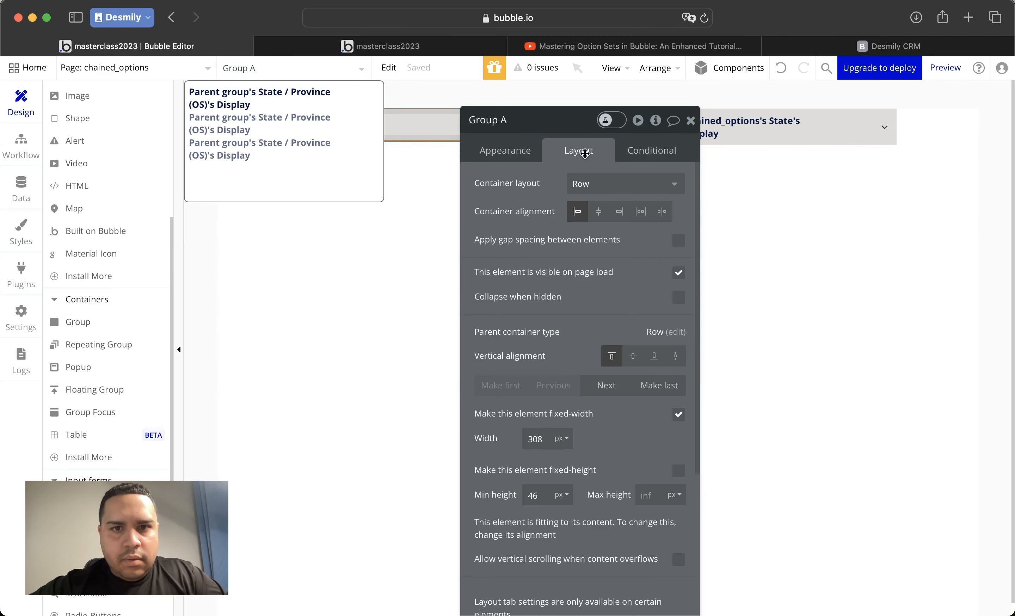
{"action": "left_click", "coordinate": [663, 213]}
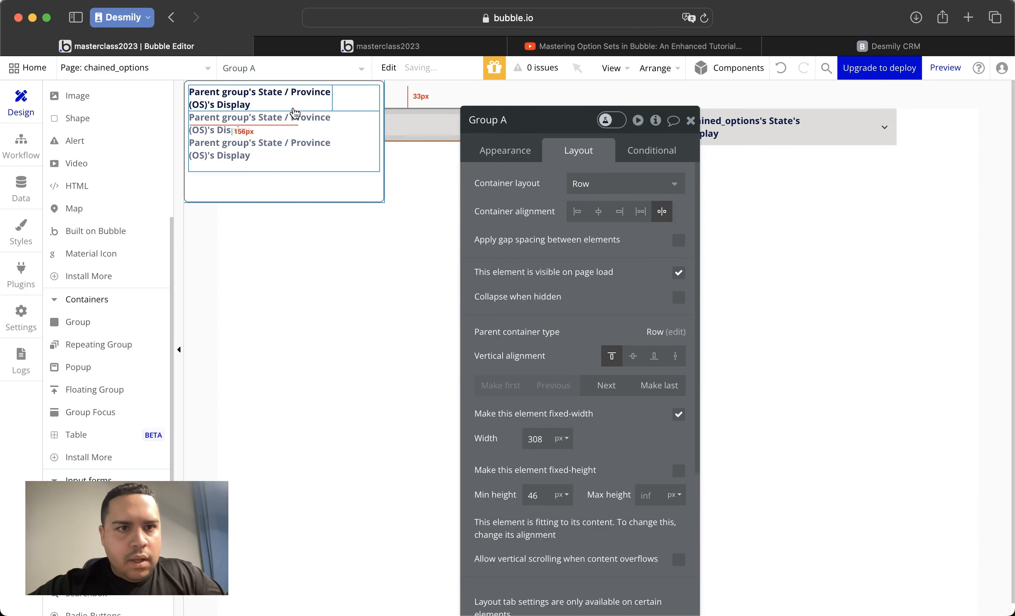
Copy the State bar's text element and paste it into Group A
{"action": "scroll", "coordinate": [63, 166], "scroll_direction": "up", "scroll_amount": 7}
{"action": "scroll", "coordinate": [63, 157], "scroll_direction": "down", "scroll_amount": 1}
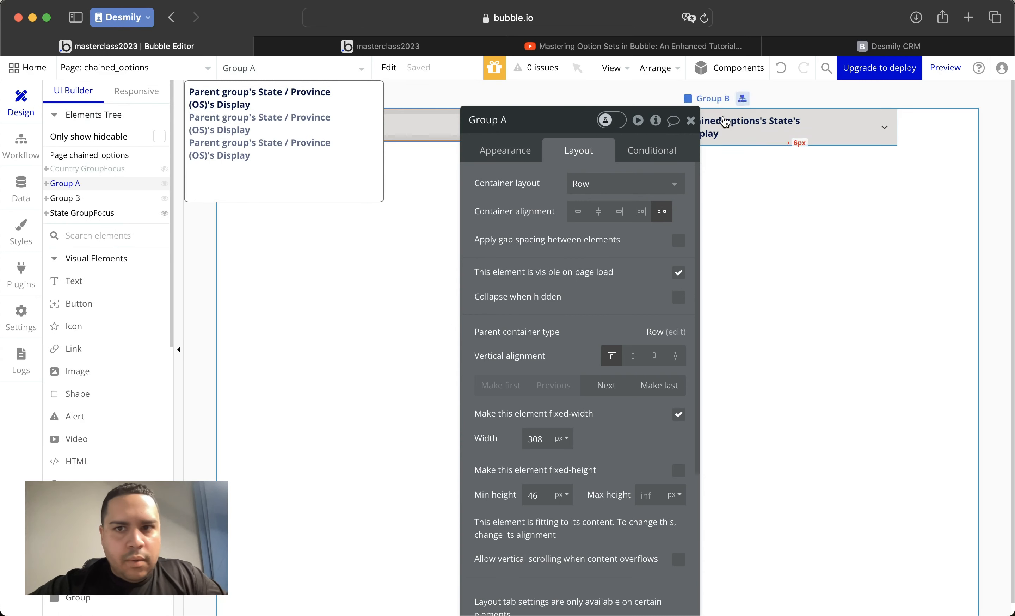
{"action": "left_click", "coordinate": [710, 128]}
{"action": "left_click", "coordinate": [419, 123]}
{"action": "key", "text": "super+v"}
Make the pasted text first in the row and switch it to show the Country state's Display
{"action": "left_click", "coordinate": [503, 289]}
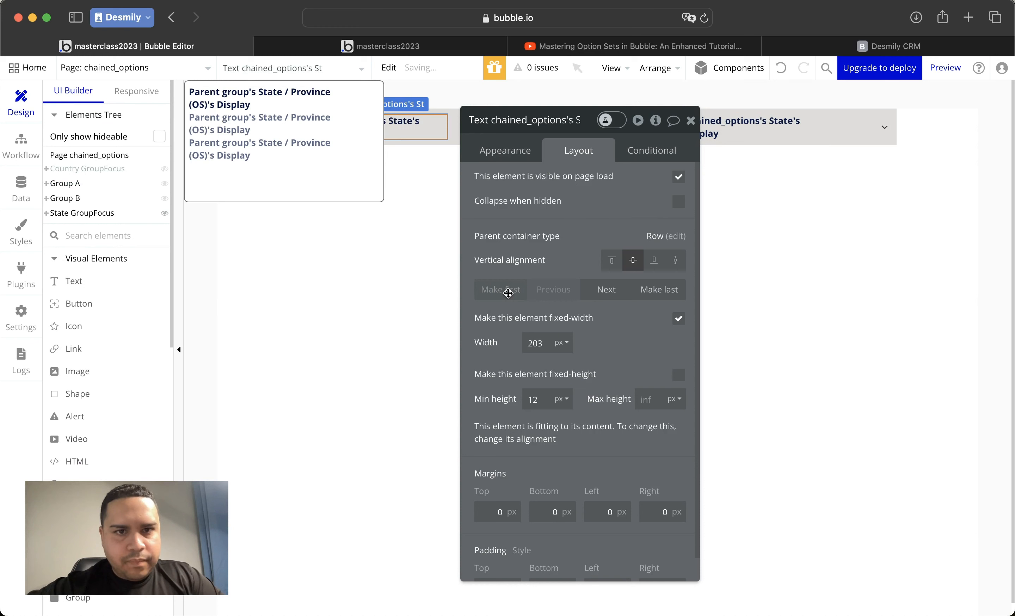
{"action": "left_click", "coordinate": [507, 147]}
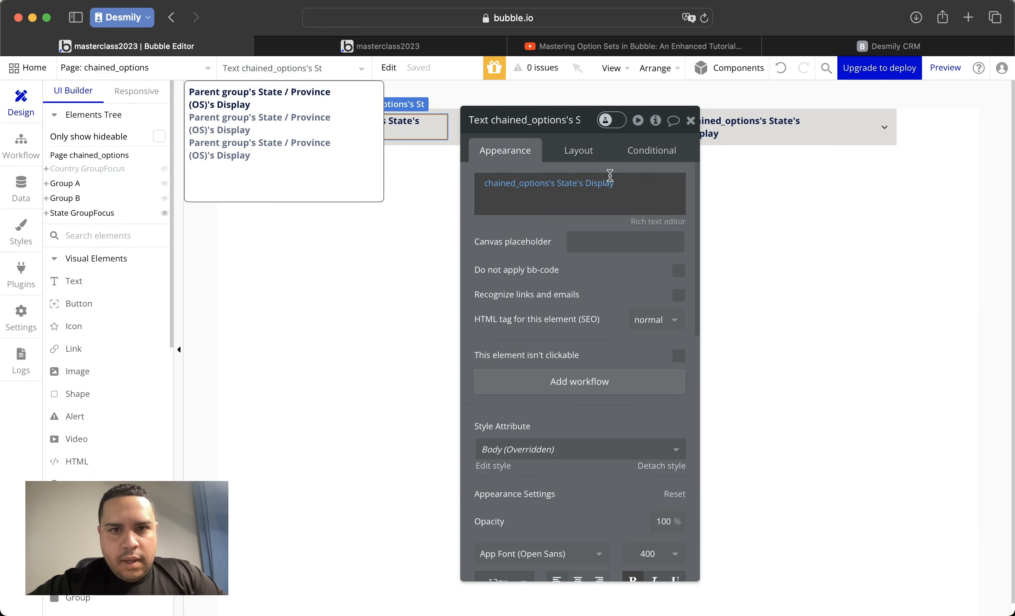
{"action": "left_click", "coordinate": [580, 189]}
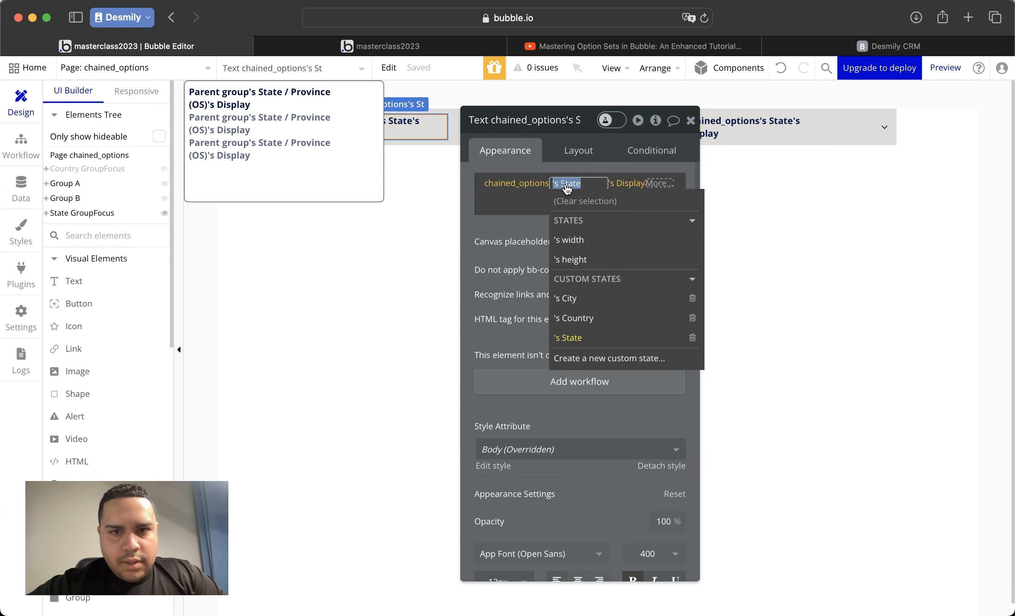
{"action": "left_click", "coordinate": [580, 320]}
{"action": "left_click", "coordinate": [472, 168]}
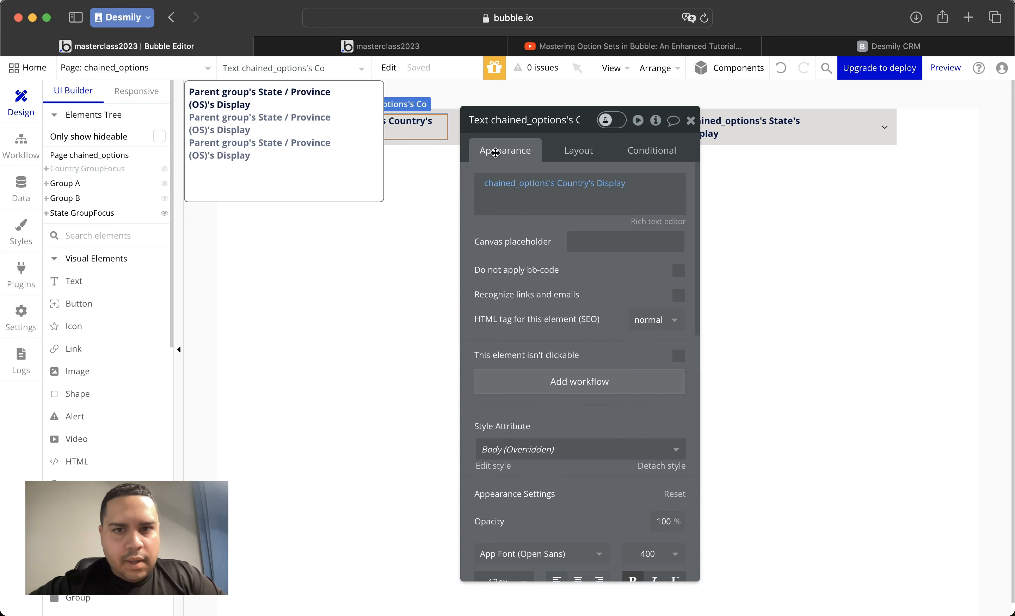
{"action": "left_click", "coordinate": [691, 121]}
Replace the Country bar's text with a pasted copy of the Country popup's flag-and-name row
{"action": "left_click", "coordinate": [164, 213]}
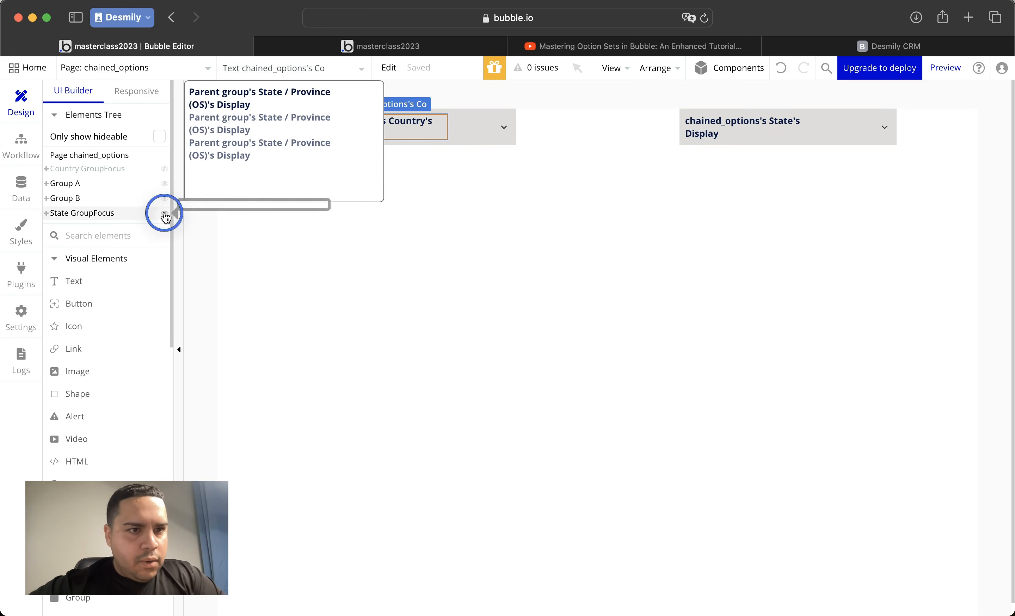
{"action": "left_click", "coordinate": [165, 170]}
{"action": "left_click", "coordinate": [488, 161]}
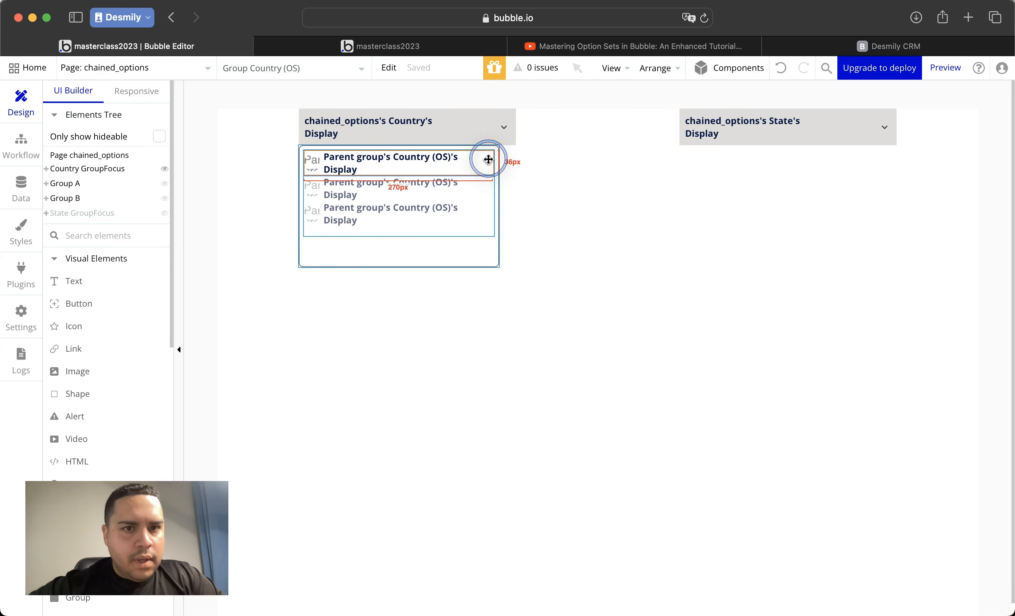
{"action": "left_click", "coordinate": [391, 127]}
{"action": "key", "text": "Delete"}
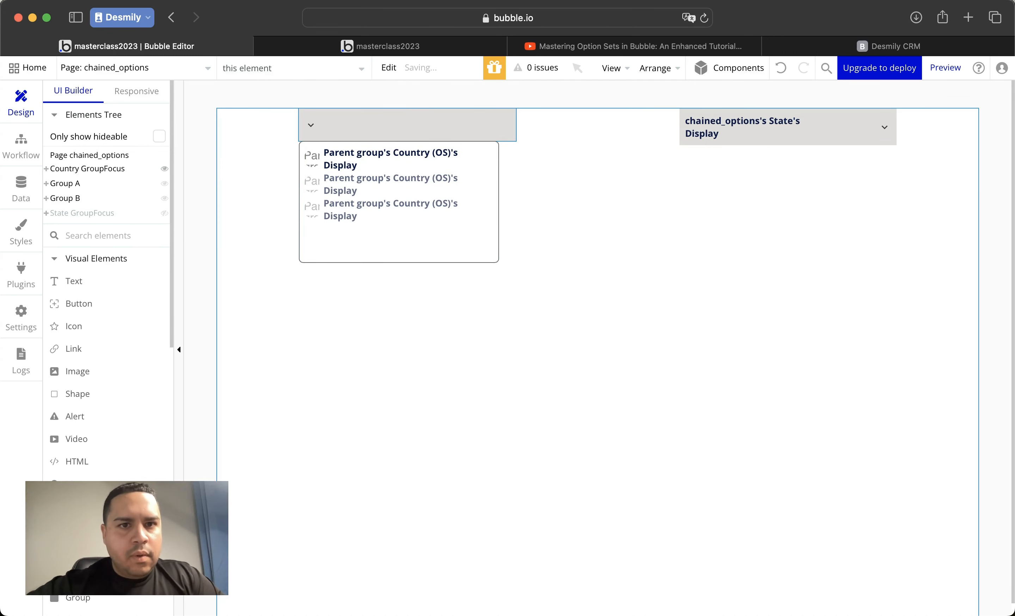
{"action": "left_click", "coordinate": [392, 124]}
{"action": "key", "text": "cmd+v"}
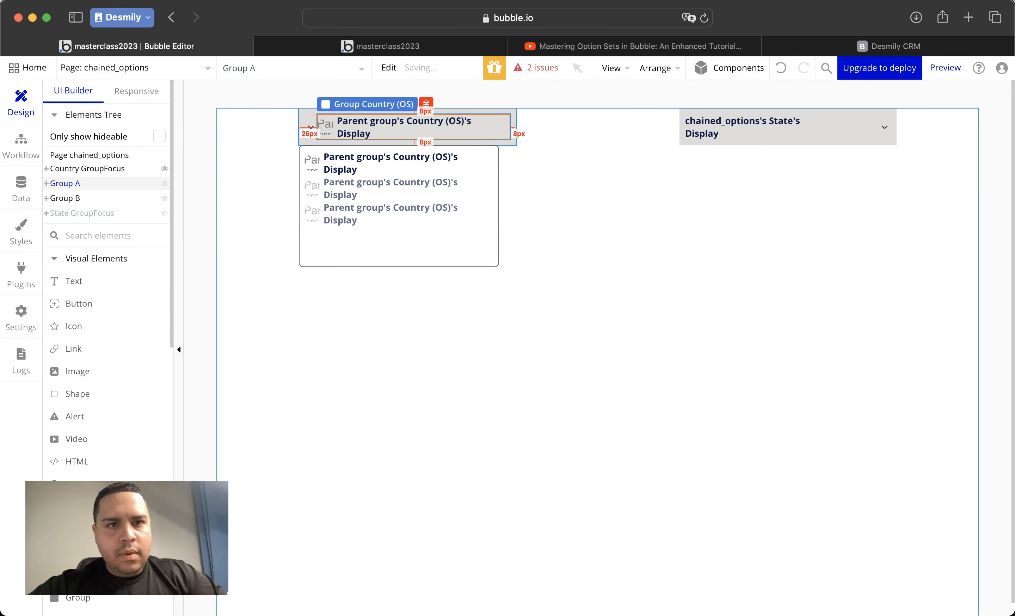
Move the pasted row to the start of Group A and clear its content type
{"action": "double_click", "coordinate": [487, 123]}
{"action": "left_click", "coordinate": [580, 156]}
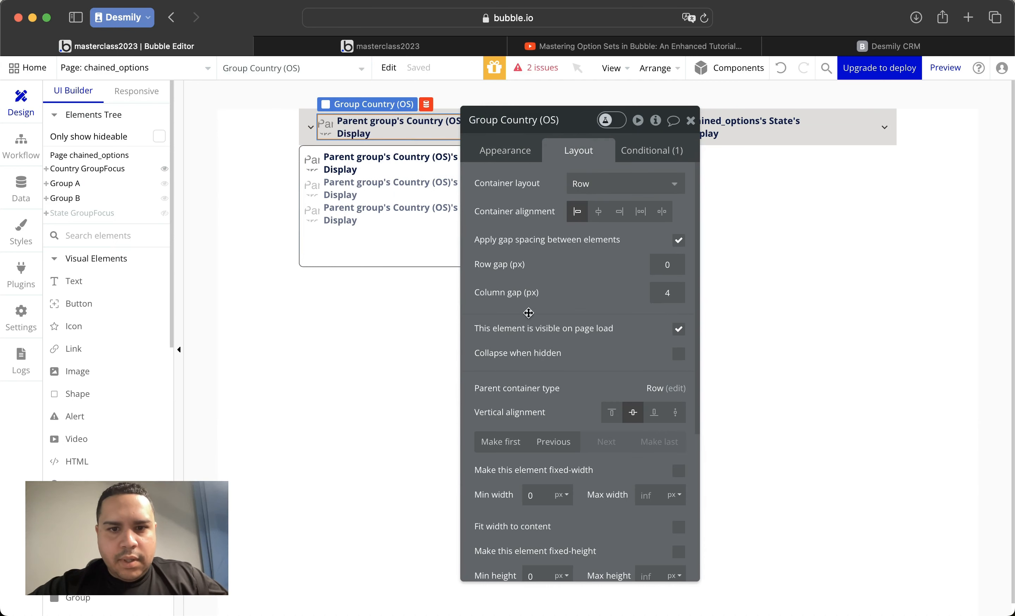
{"action": "left_click", "coordinate": [502, 442]}
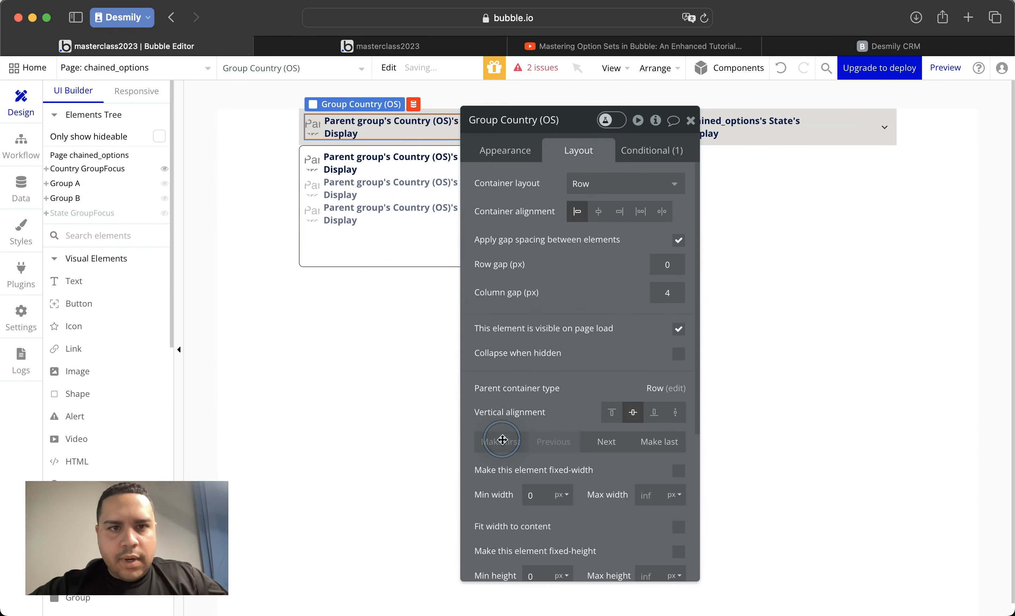
{"action": "left_click", "coordinate": [511, 159]}
{"action": "left_click", "coordinate": [619, 183]}
{"action": "left_click", "coordinate": [604, 204]}
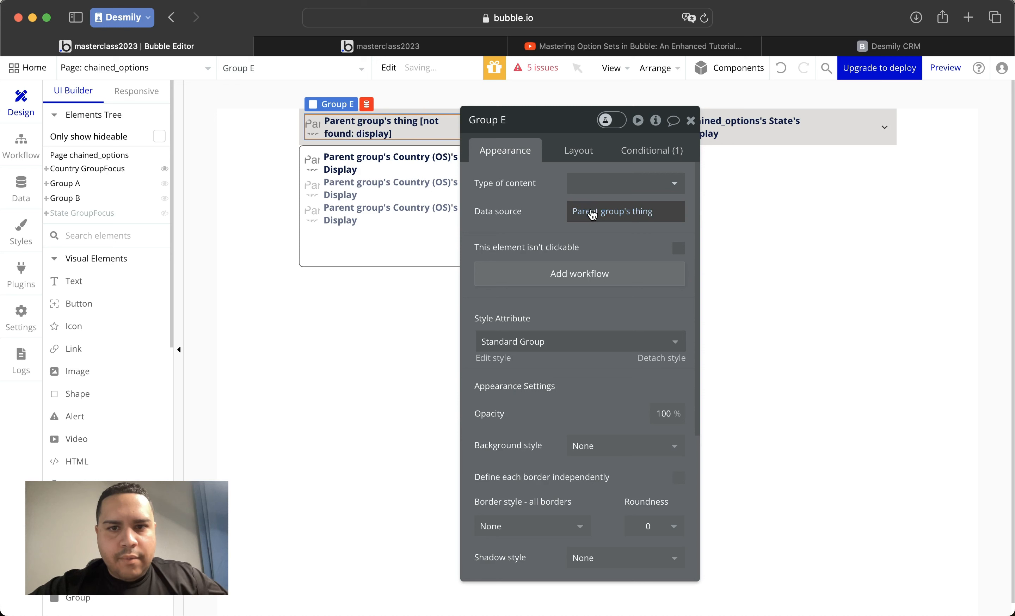
Clear the row's data source and set the flag image to chained_options's Country's Flag
{"action": "left_click", "coordinate": [593, 214]}
{"action": "left_click", "coordinate": [732, 211]}
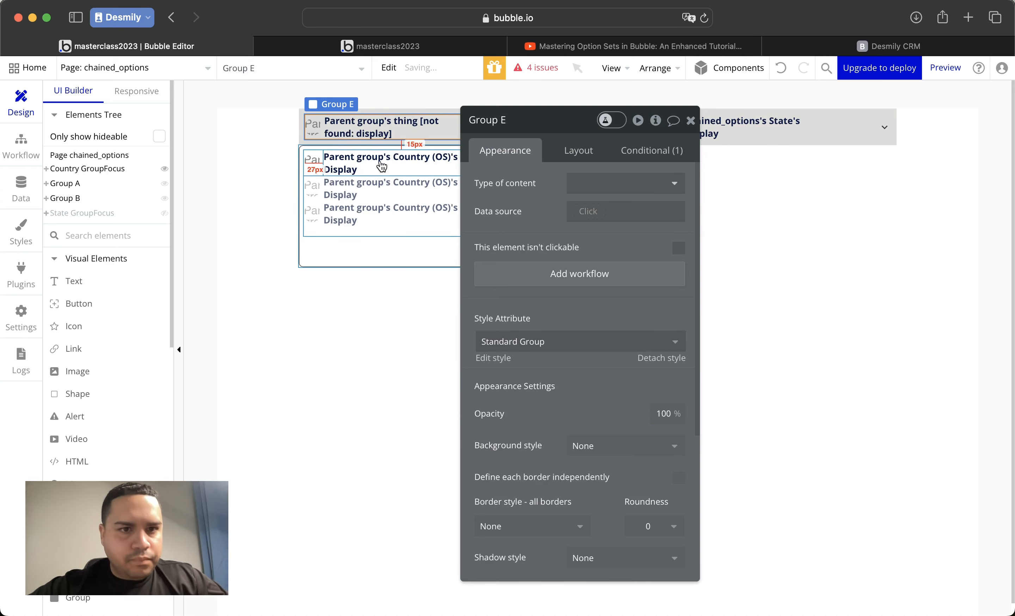
{"action": "left_click", "coordinate": [315, 165]}
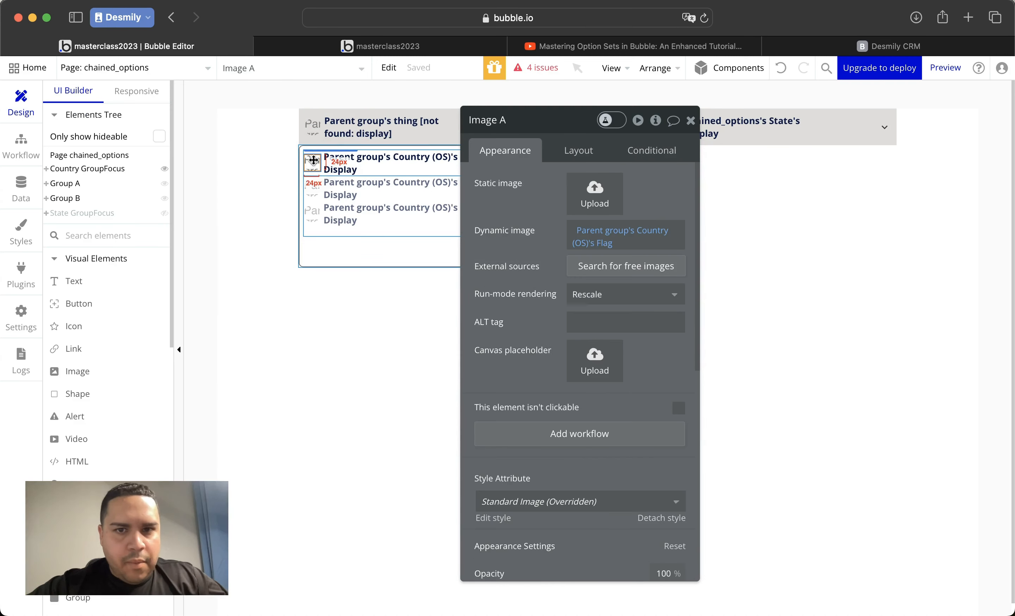
{"action": "left_click", "coordinate": [603, 232]}
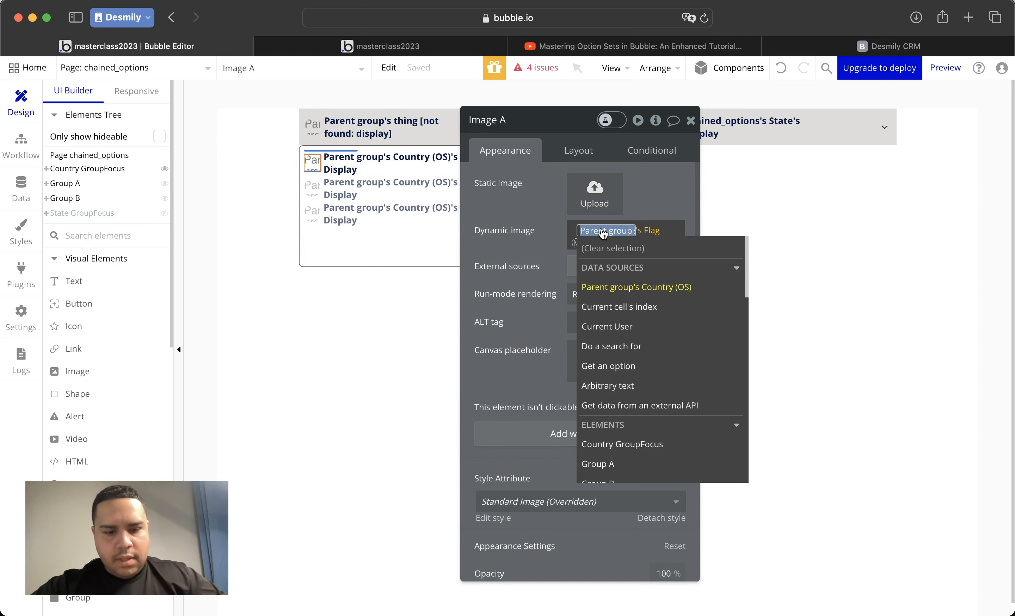
{"action": "type", "text": "chained_options"}
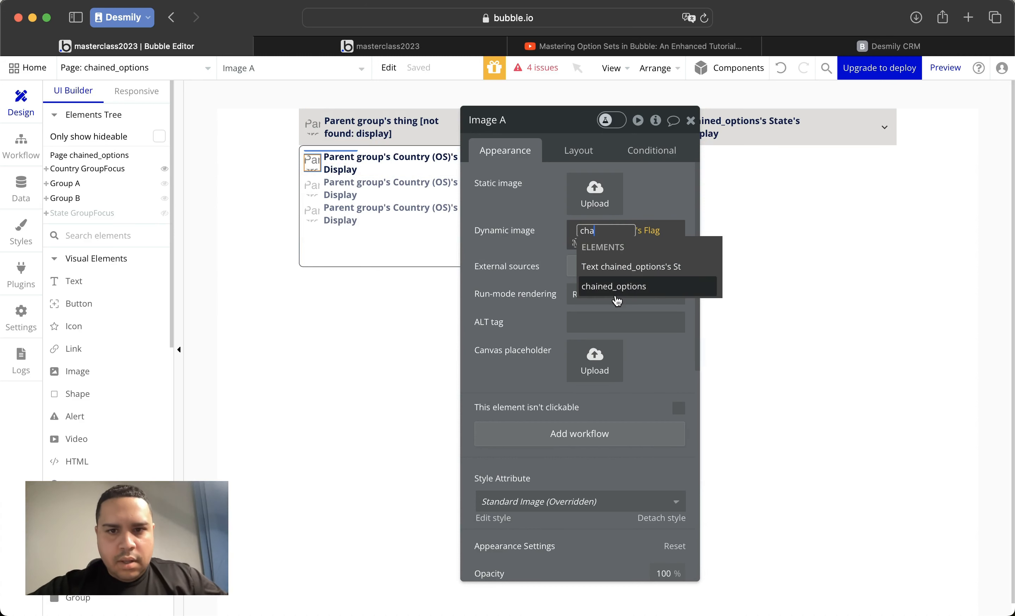
{"action": "left_click", "coordinate": [615, 291]}
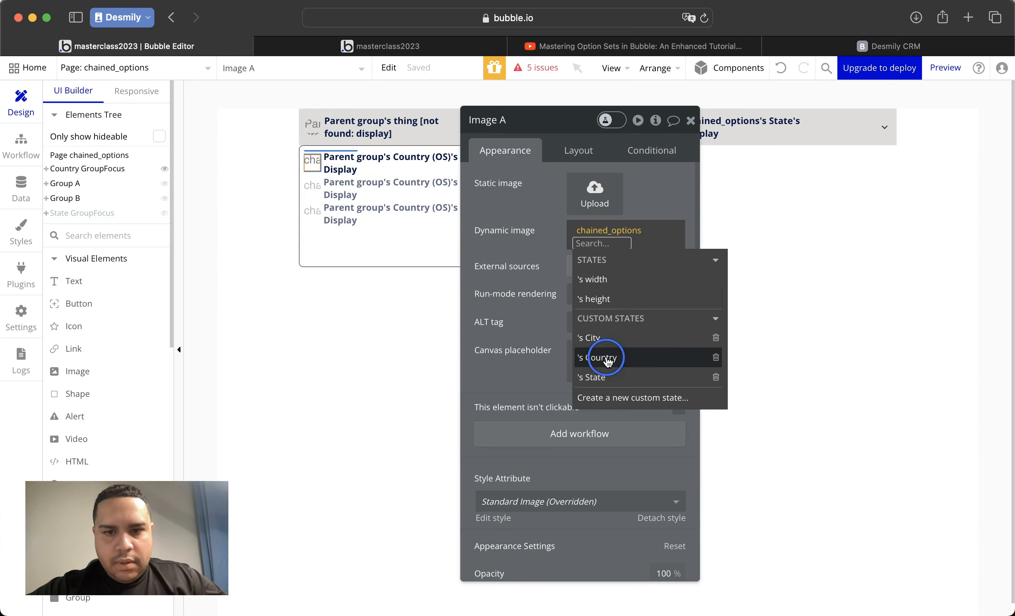
{"action": "left_click", "coordinate": [607, 360]}
{"action": "left_click", "coordinate": [614, 298]}
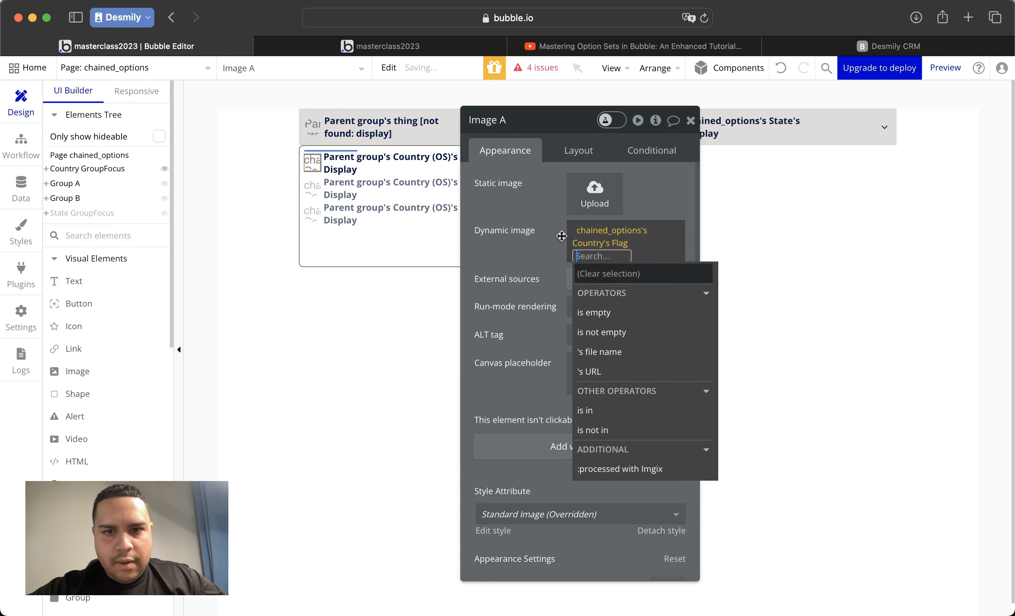
{"action": "left_click", "coordinate": [562, 236]}
Make the first country text show chained_options's Country's Display
{"action": "left_click", "coordinate": [374, 162]}
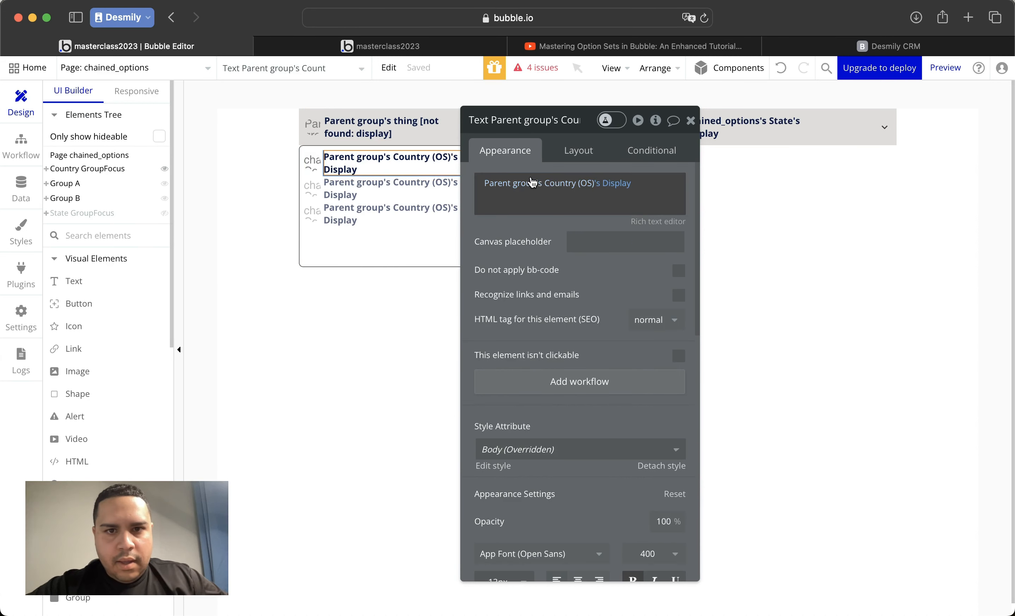
{"action": "left_click", "coordinate": [539, 183]}
{"action": "type", "text": "cha"}
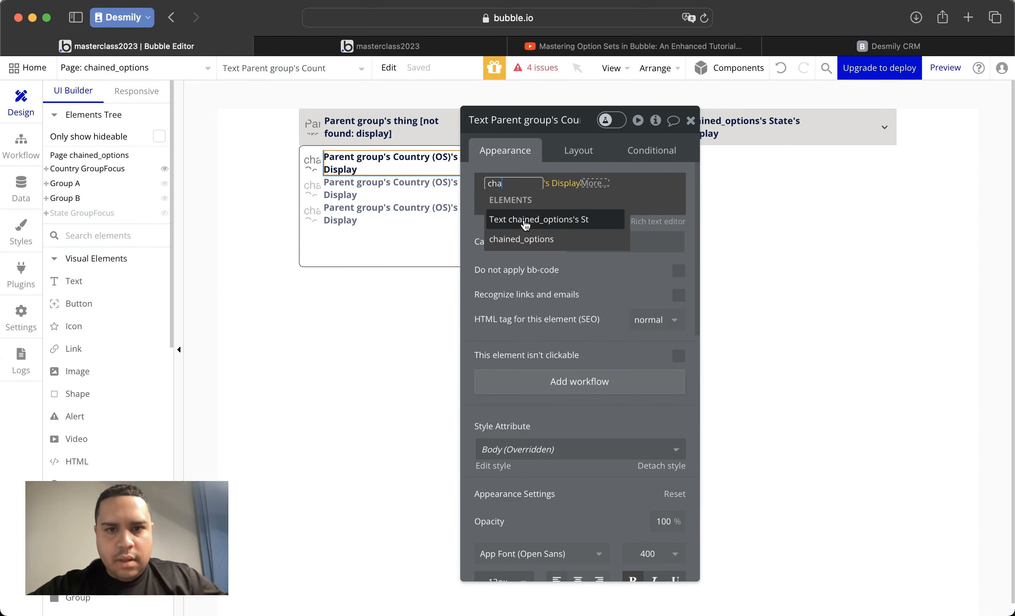
{"action": "left_click", "coordinate": [523, 239]}
{"action": "left_click", "coordinate": [574, 299]}
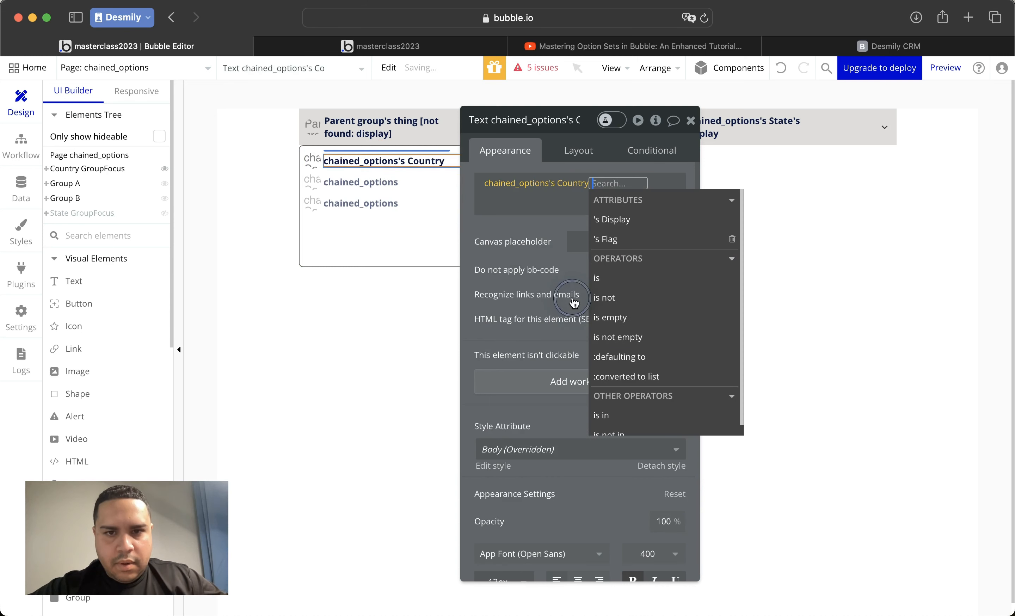
{"action": "left_click", "coordinate": [613, 222]}
{"action": "left_click", "coordinate": [472, 230]}
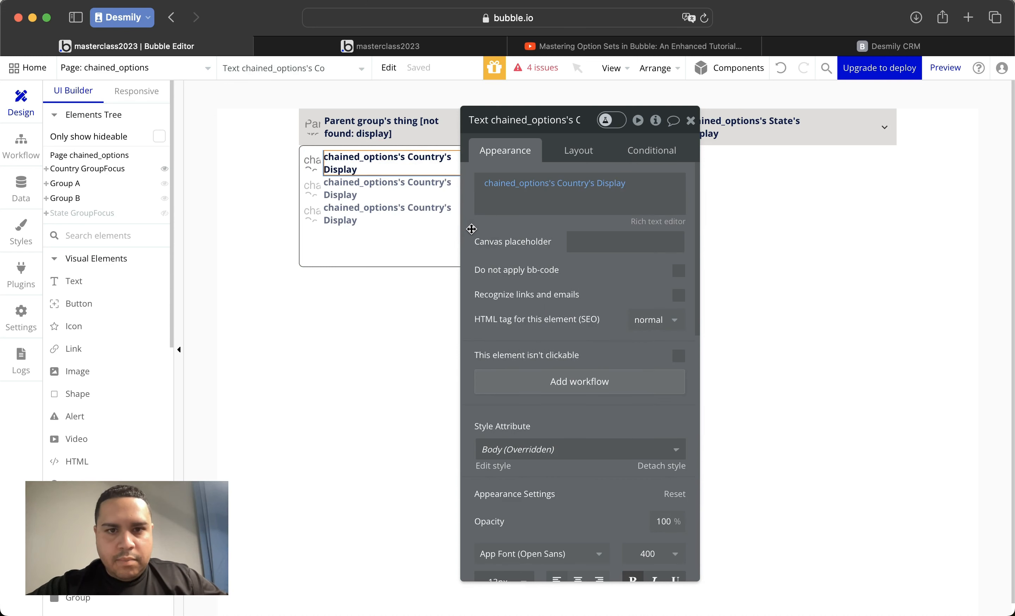
{"action": "left_click", "coordinate": [692, 121]}
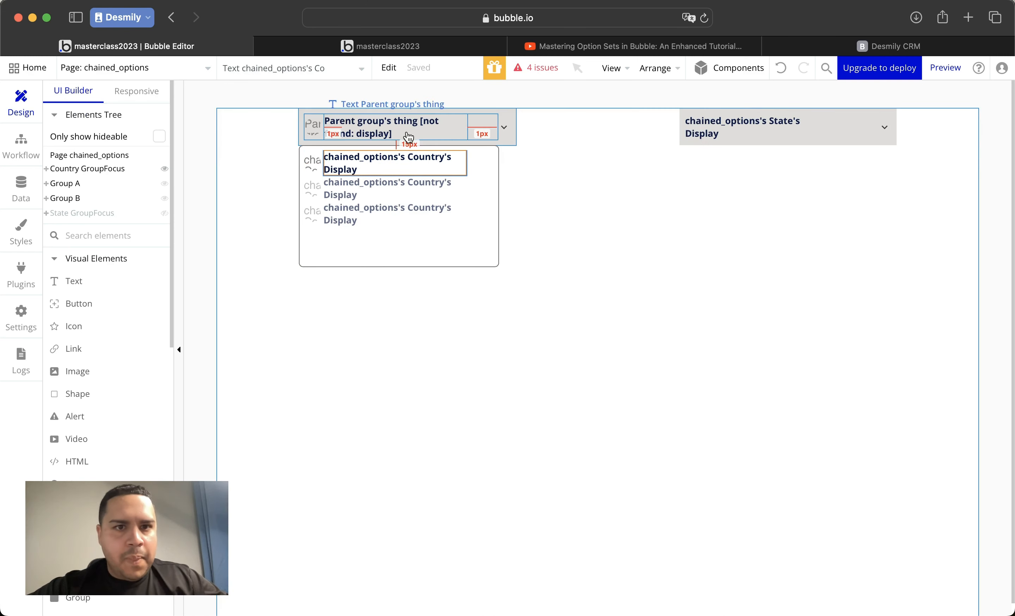
Reselect the flag image beside the text and bring up its Conditional rules
{"action": "double_click", "coordinate": [394, 163]}
{"action": "left_click", "coordinate": [312, 163]}
{"action": "left_click", "coordinate": [651, 152]}
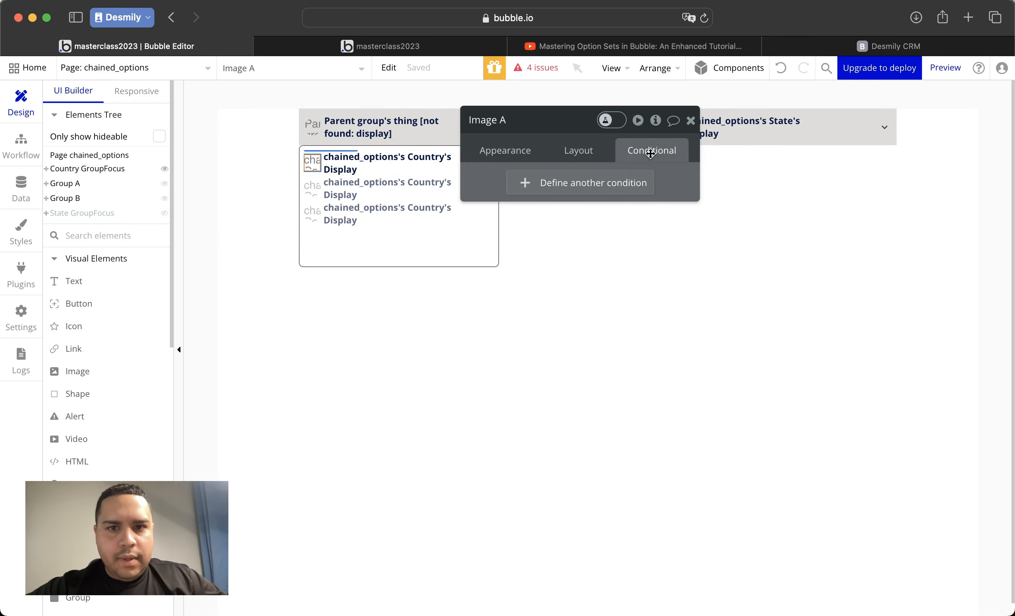
Hide the flag image when chained_options's Country is empty, collapsing it when hidden
{"action": "left_click", "coordinate": [546, 186]}
{"action": "left_click", "coordinate": [526, 192]}
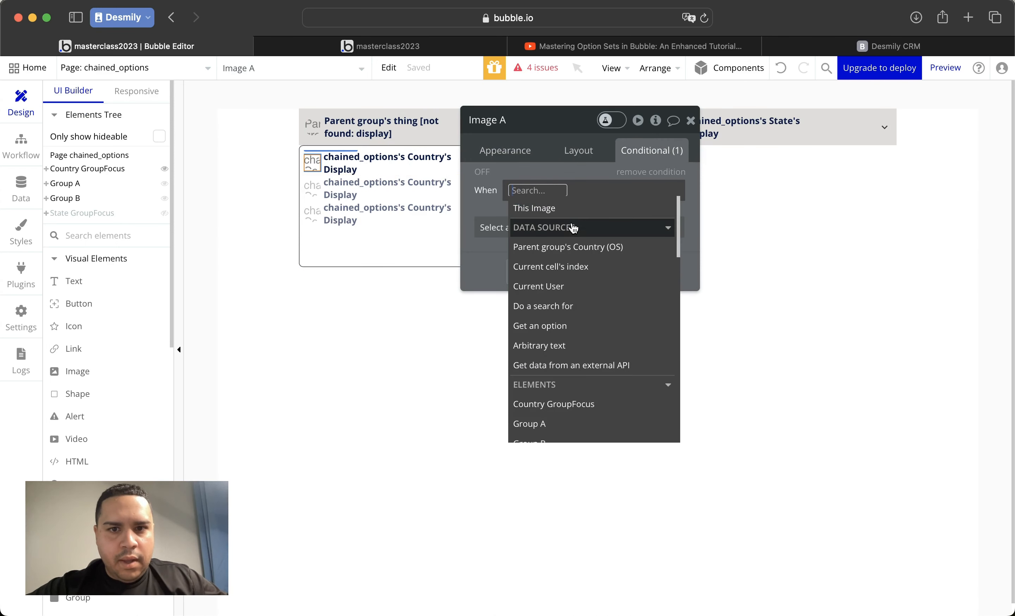
{"action": "type", "text": "cha"}
{"action": "left_click", "coordinate": [577, 266]}
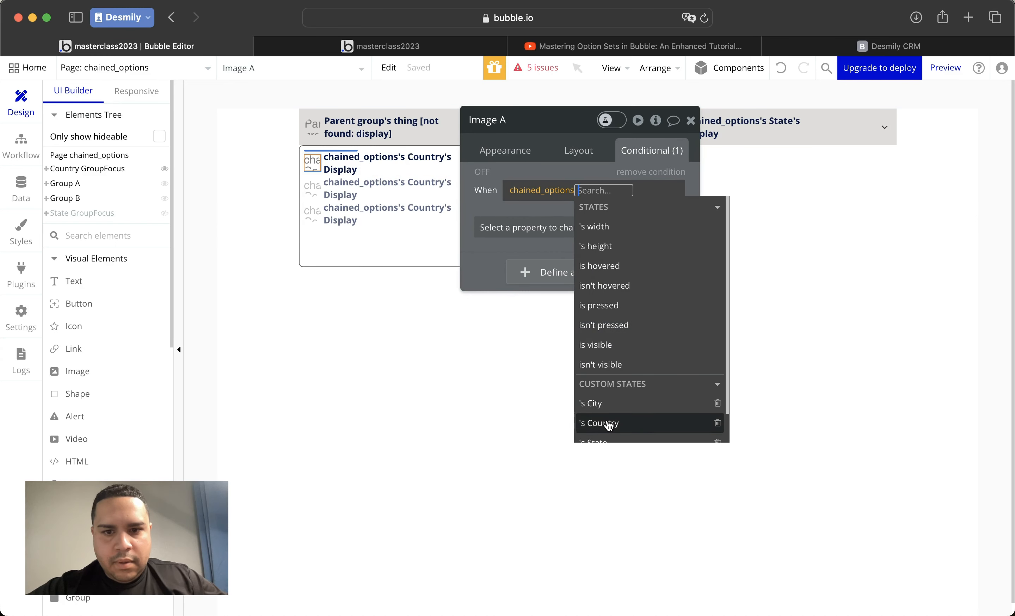
{"action": "left_click", "coordinate": [609, 422]}
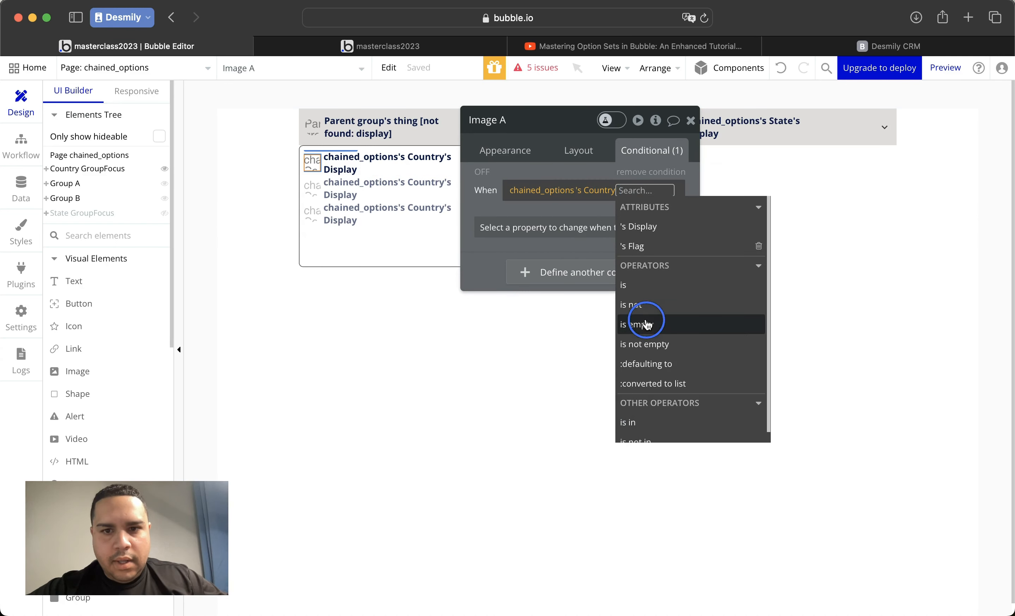
{"action": "left_click", "coordinate": [646, 325]}
{"action": "left_click", "coordinate": [481, 203]}
{"action": "left_click", "coordinate": [529, 229]}
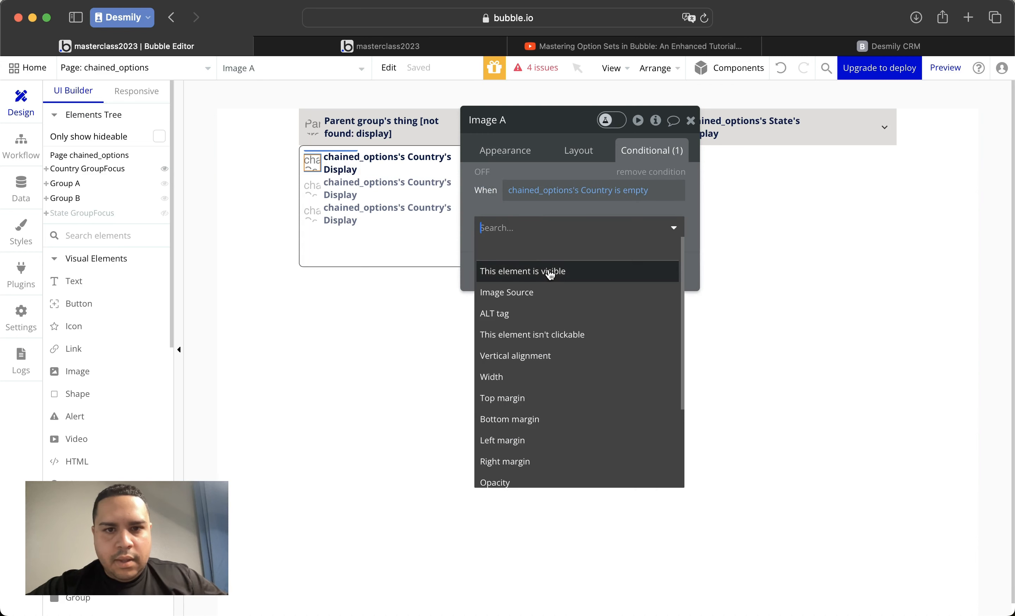
{"action": "left_click", "coordinate": [551, 272]}
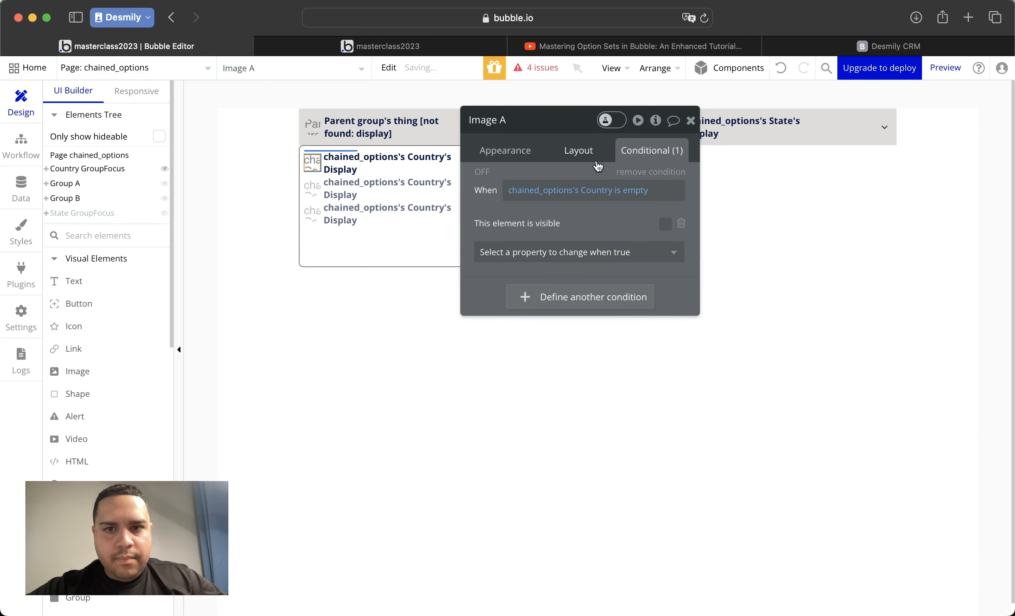
{"action": "left_click", "coordinate": [583, 150]}
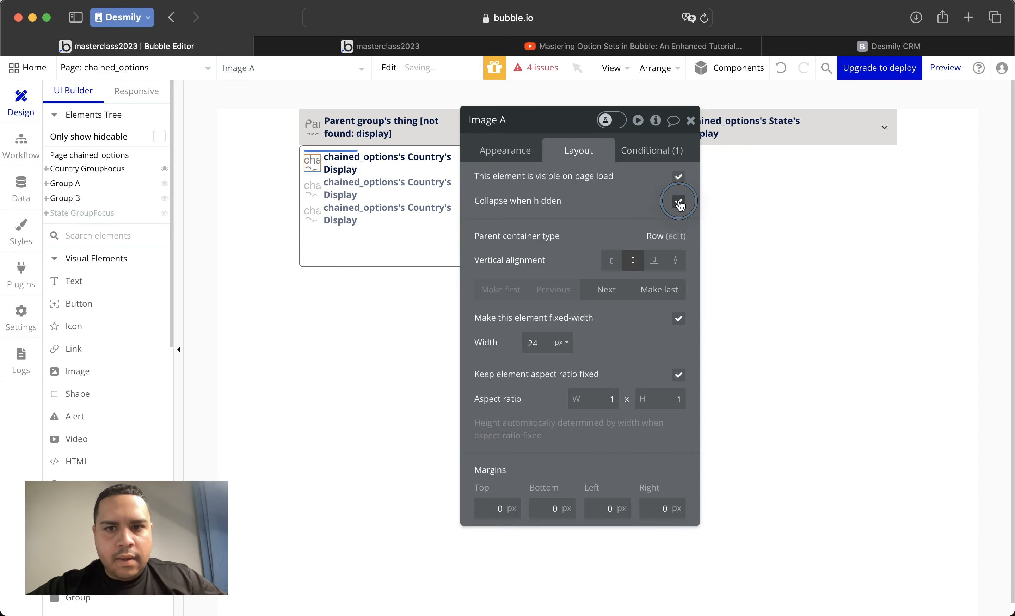
{"action": "left_click", "coordinate": [402, 165]}
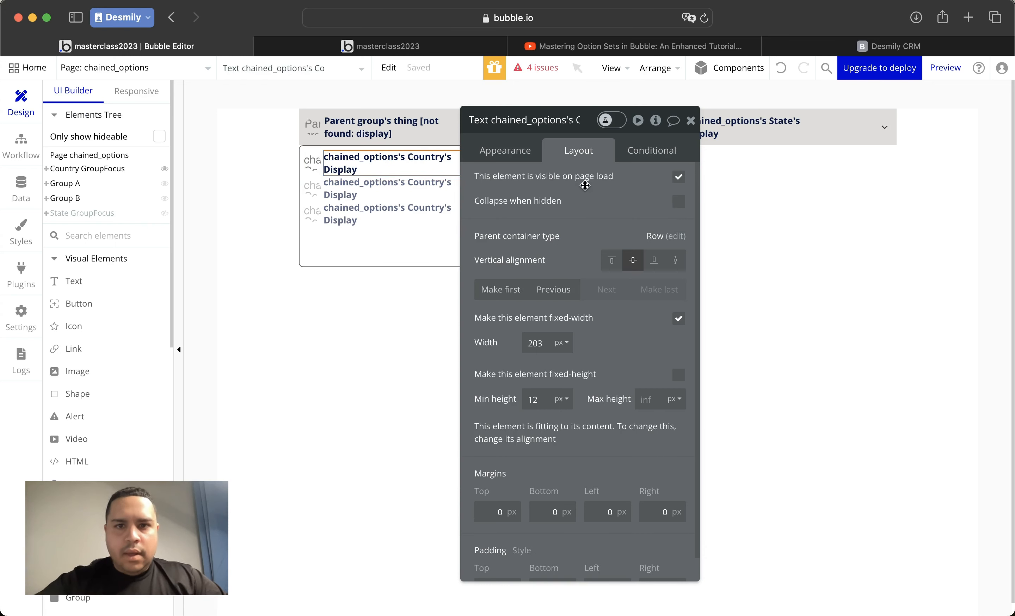
Copy the image's empty-Country condition and paste it onto the country name text
{"action": "left_click", "coordinate": [679, 202]}
{"action": "left_click", "coordinate": [652, 150]}
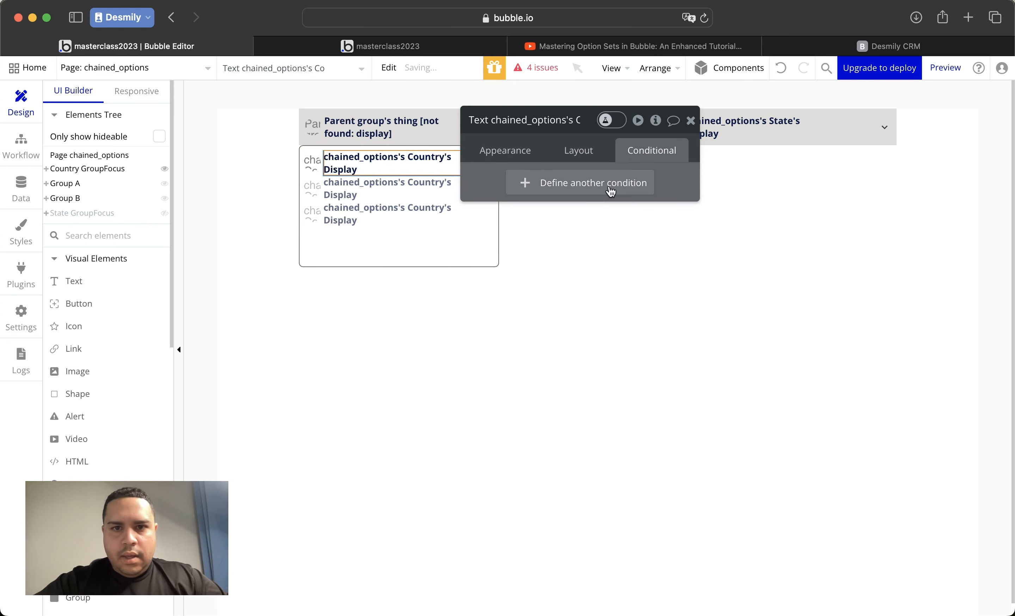
{"action": "left_click", "coordinate": [312, 163]}
{"action": "right_click", "coordinate": [581, 152]}
{"action": "left_click", "coordinate": [581, 152]}
{"action": "left_click", "coordinate": [395, 163]}
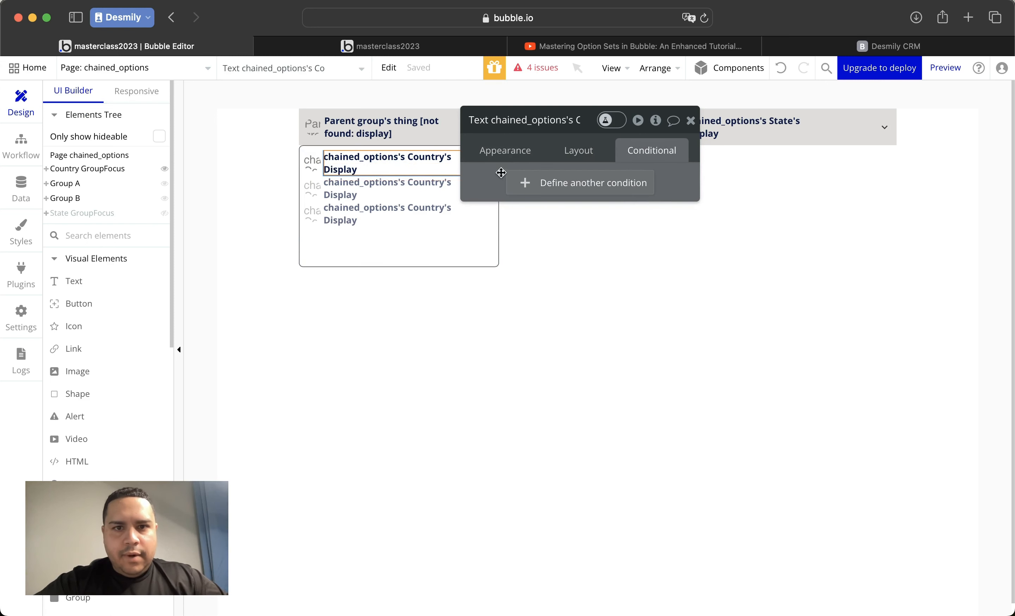
{"action": "right_click", "coordinate": [502, 180]}
{"action": "left_click", "coordinate": [600, 141]}
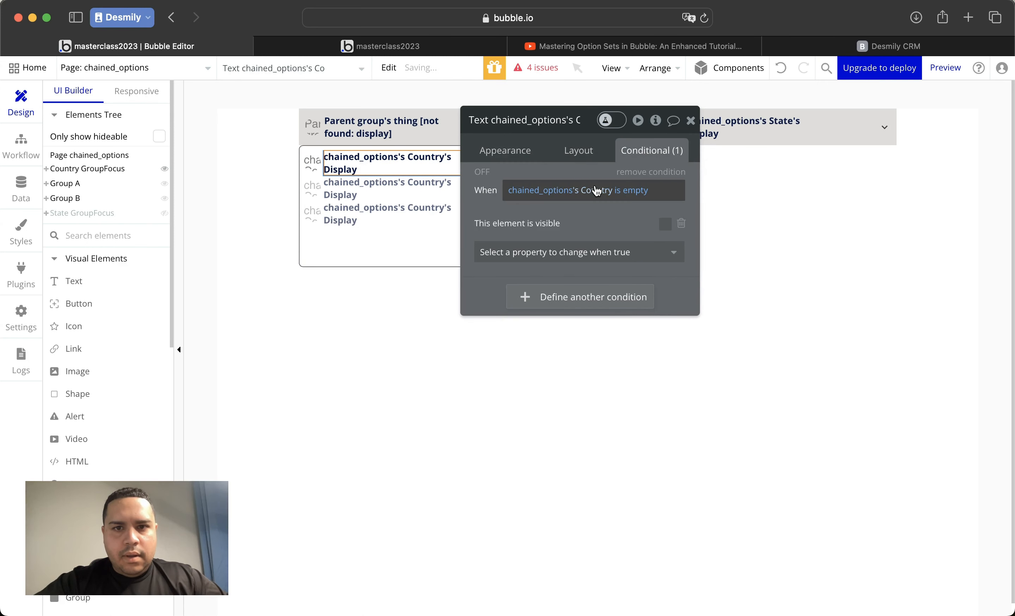
Change the text's pasted condition to alter its Text instead of visibility
{"action": "right_click", "coordinate": [691, 193]}
{"action": "left_click", "coordinate": [693, 194]}
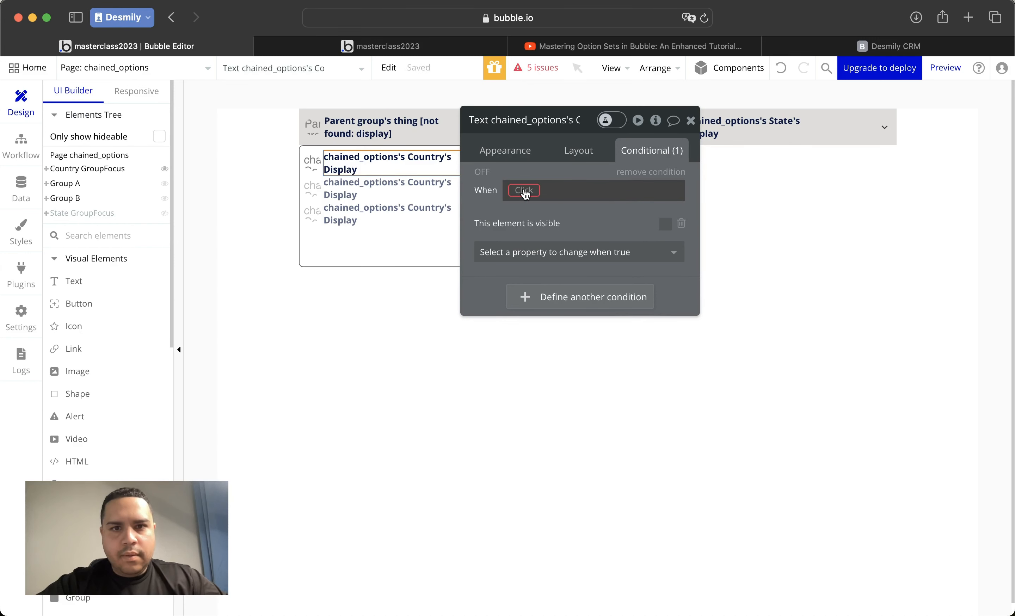
{"action": "left_click", "coordinate": [781, 67]}
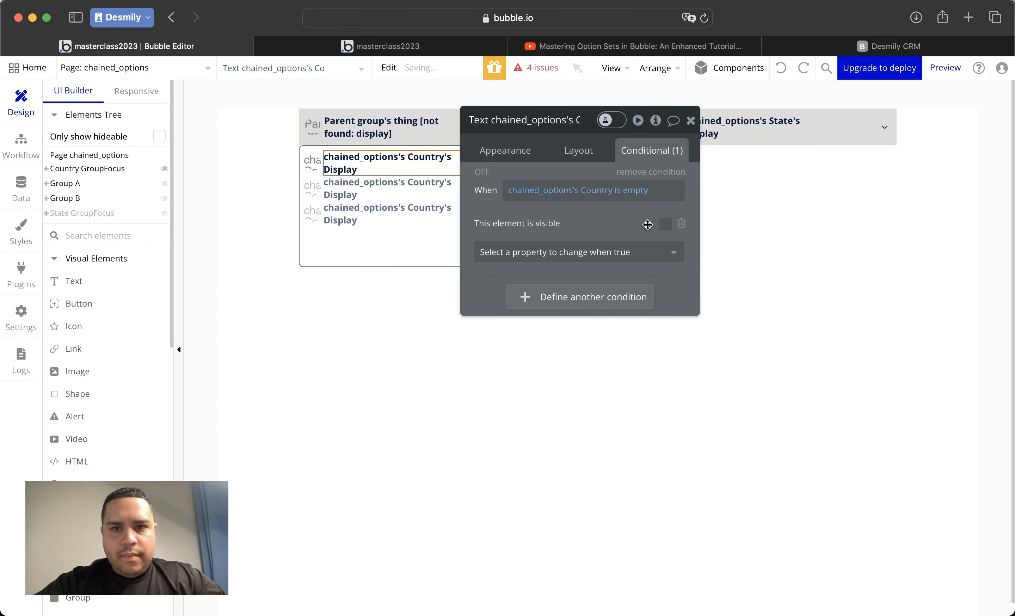
{"action": "left_click", "coordinate": [684, 225]}
{"action": "left_click", "coordinate": [585, 229]}
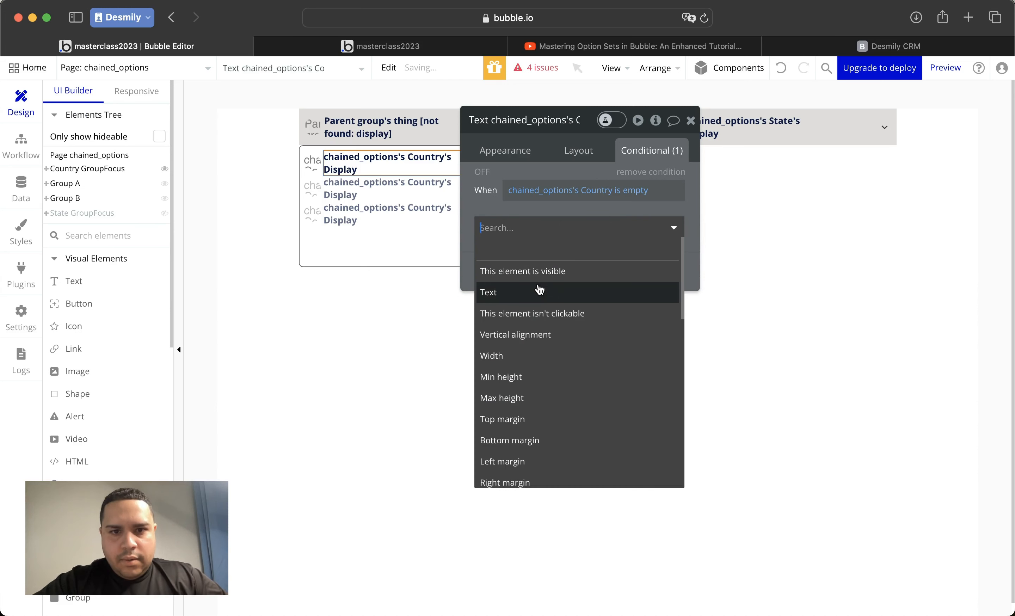
{"action": "left_click", "coordinate": [550, 291]}
{"action": "left_click", "coordinate": [558, 245]}
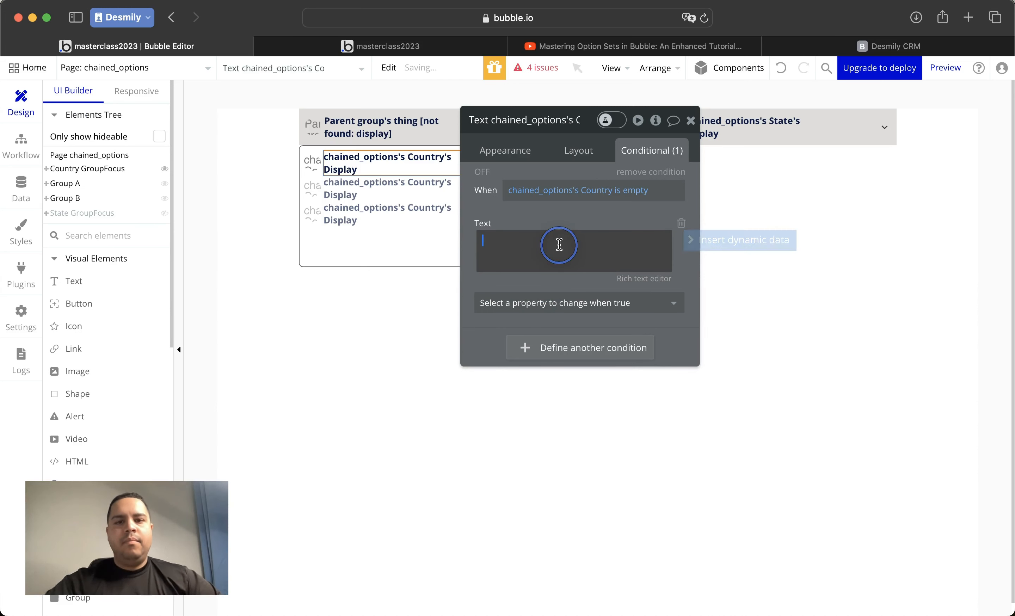
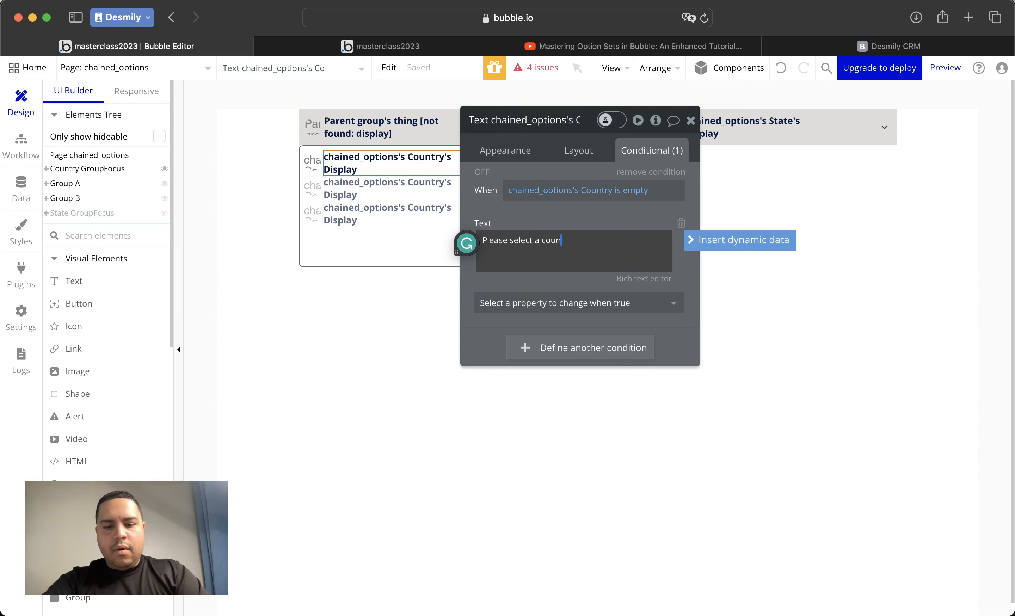
Finish the 'Please select a country' text condition and check it in the reloaded preview
{"action": "left_click", "coordinate": [665, 131]}
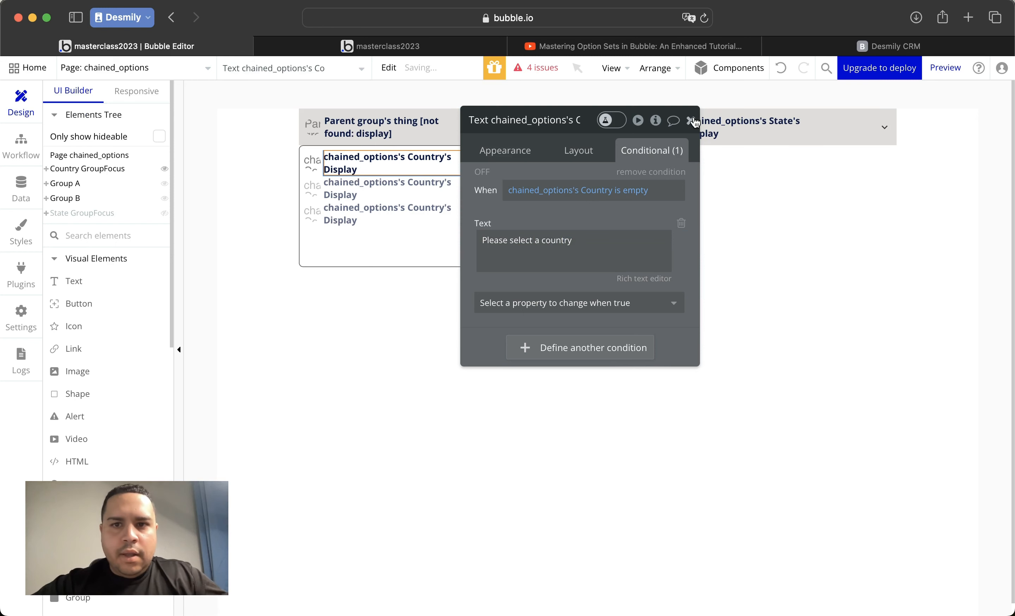
{"action": "left_click", "coordinate": [691, 121]}
{"action": "left_click", "coordinate": [413, 39]}
{"action": "key", "text": "super+r"}
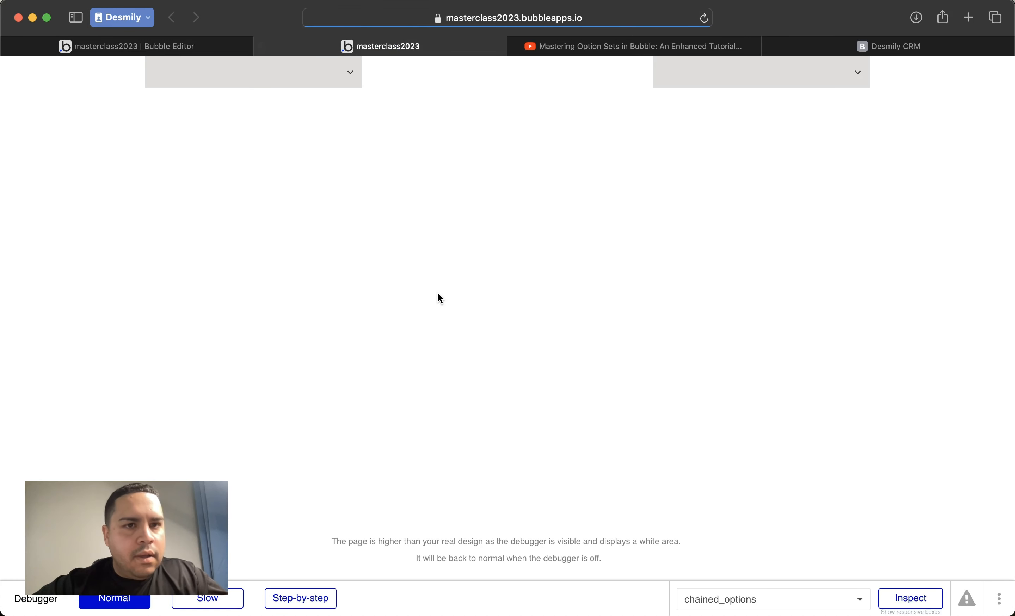
{"action": "left_click", "coordinate": [211, 45]}
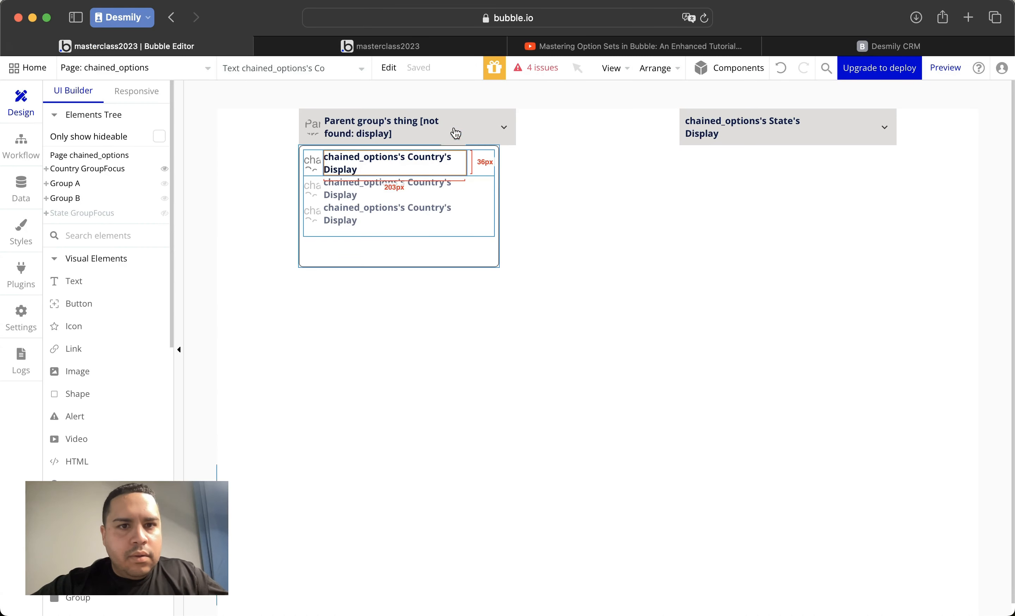
Bind the header text to chained_options's Country's Display, moving the empty-Country condition onto it
{"action": "double_click", "coordinate": [386, 166]}
{"action": "left_click", "coordinate": [634, 178]}
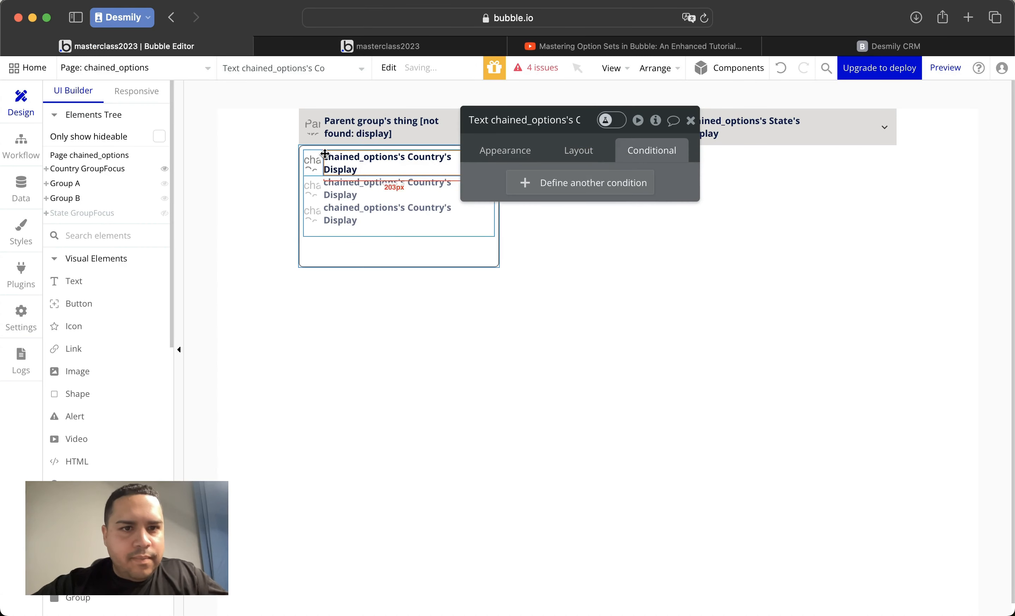
{"action": "left_click", "coordinate": [358, 126]}
{"action": "left_click", "coordinate": [509, 153]}
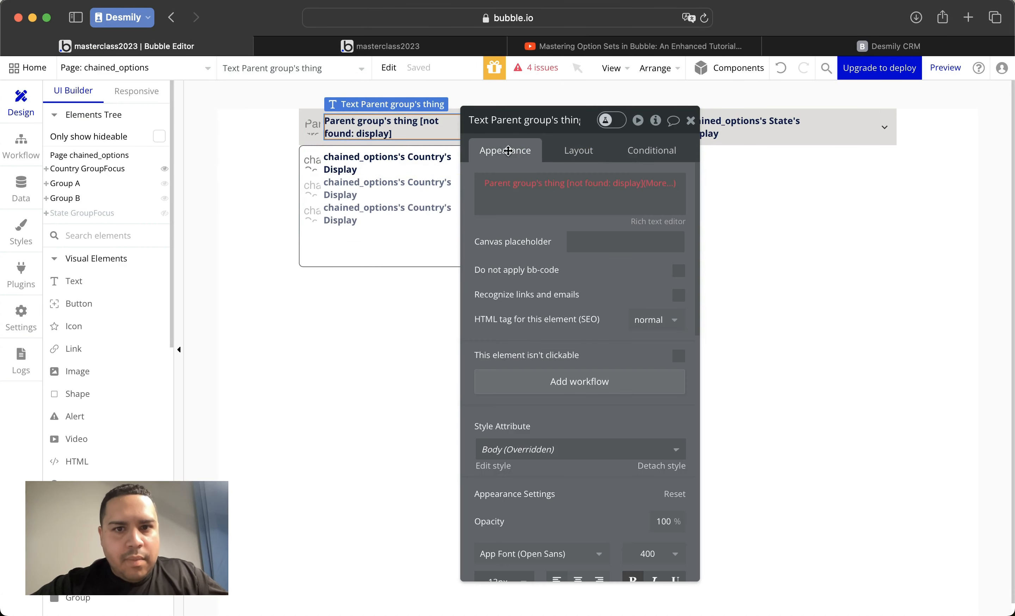
{"action": "left_click", "coordinate": [522, 184]}
{"action": "type", "text": "chain"}
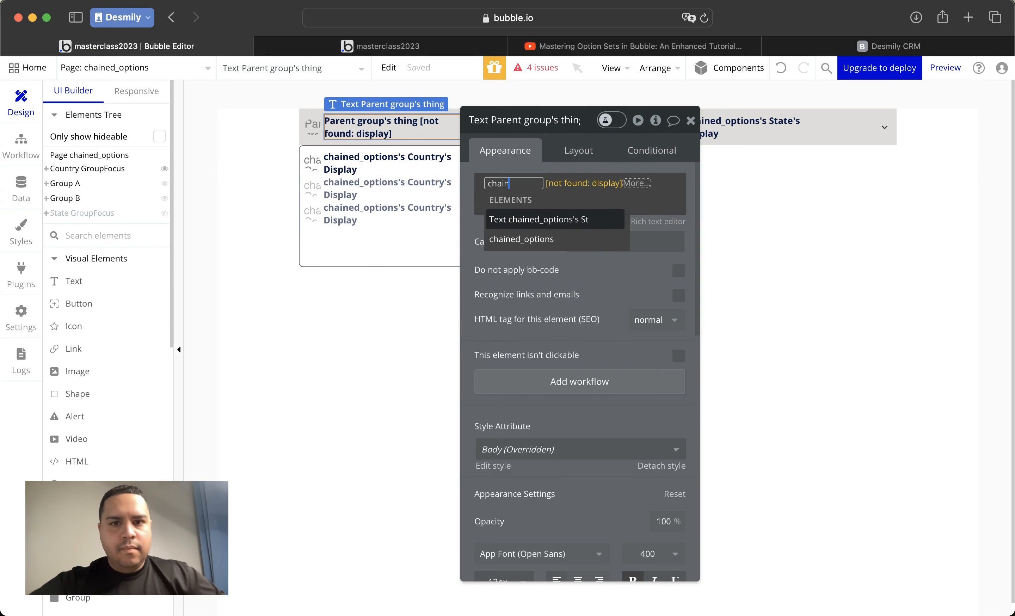
{"action": "left_click", "coordinate": [532, 241]}
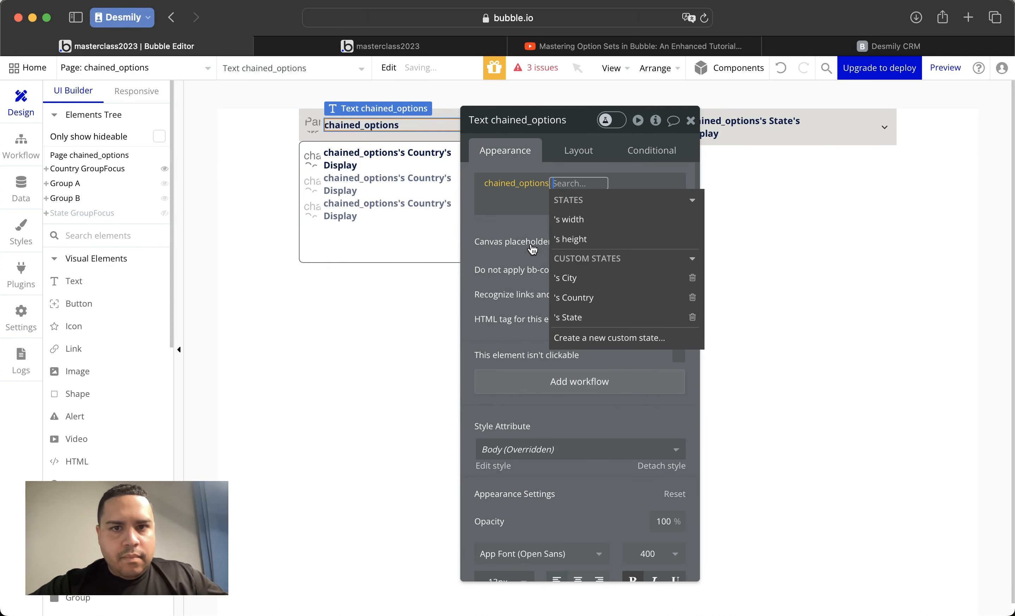
{"action": "left_click", "coordinate": [580, 306]}
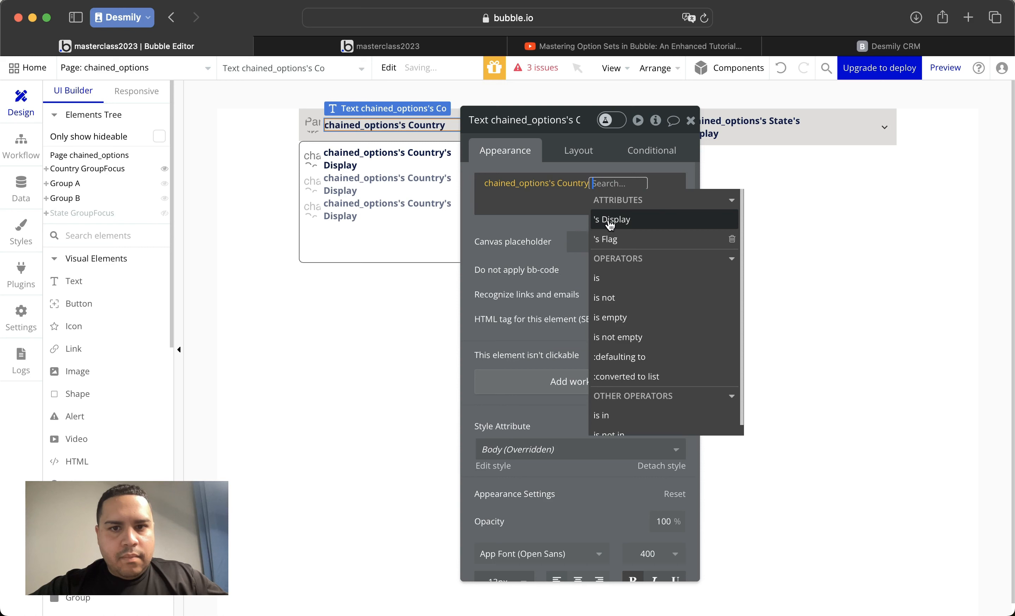
{"action": "left_click", "coordinate": [613, 223]}
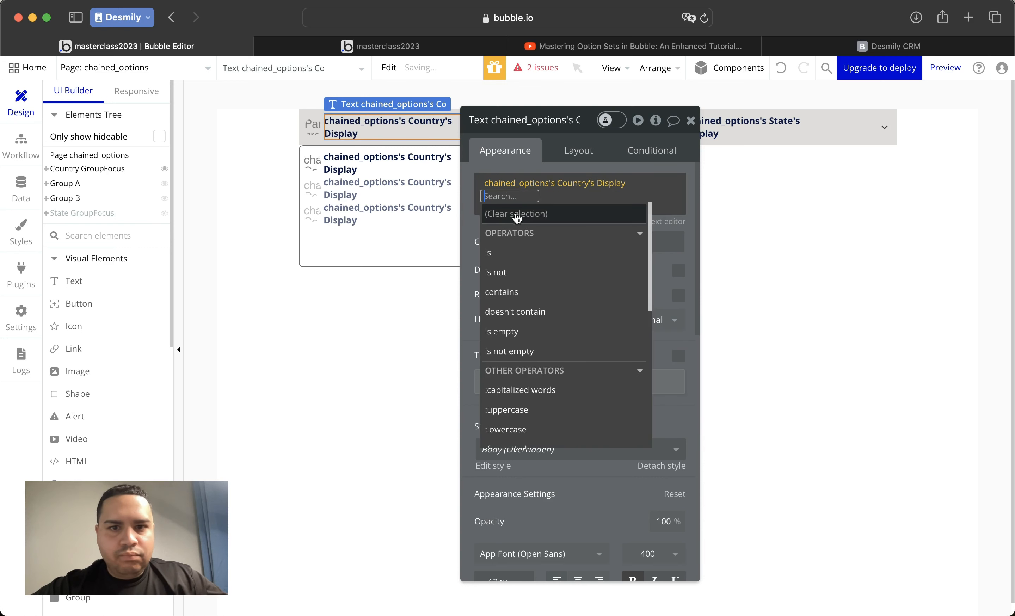
{"action": "left_click", "coordinate": [473, 209]}
{"action": "left_click", "coordinate": [652, 150]}
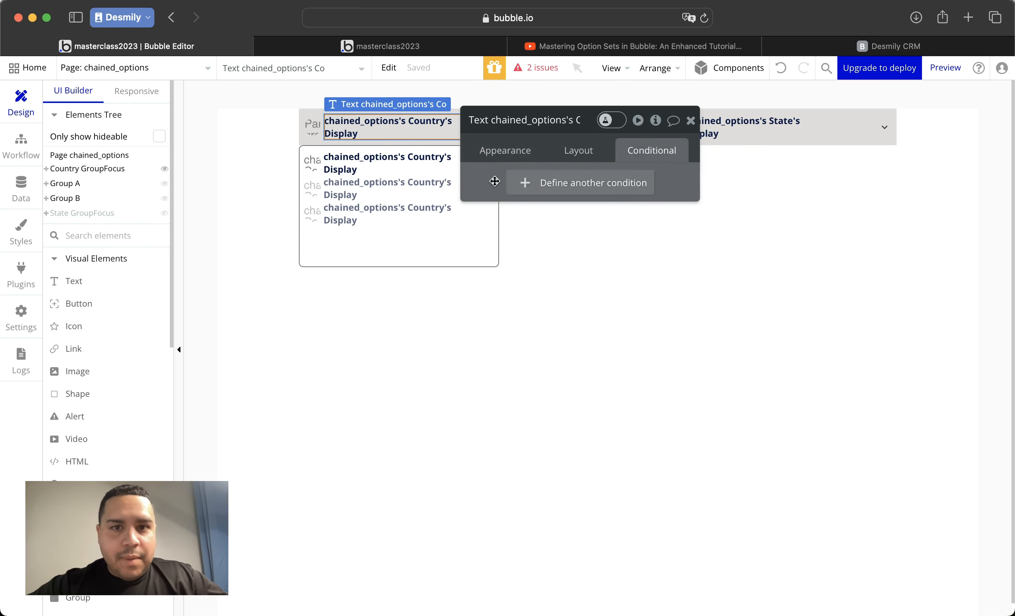
{"action": "left_click", "coordinate": [587, 143]}
Set the header flag image source to chained_options's Country's Flag
{"action": "left_click", "coordinate": [312, 127]}
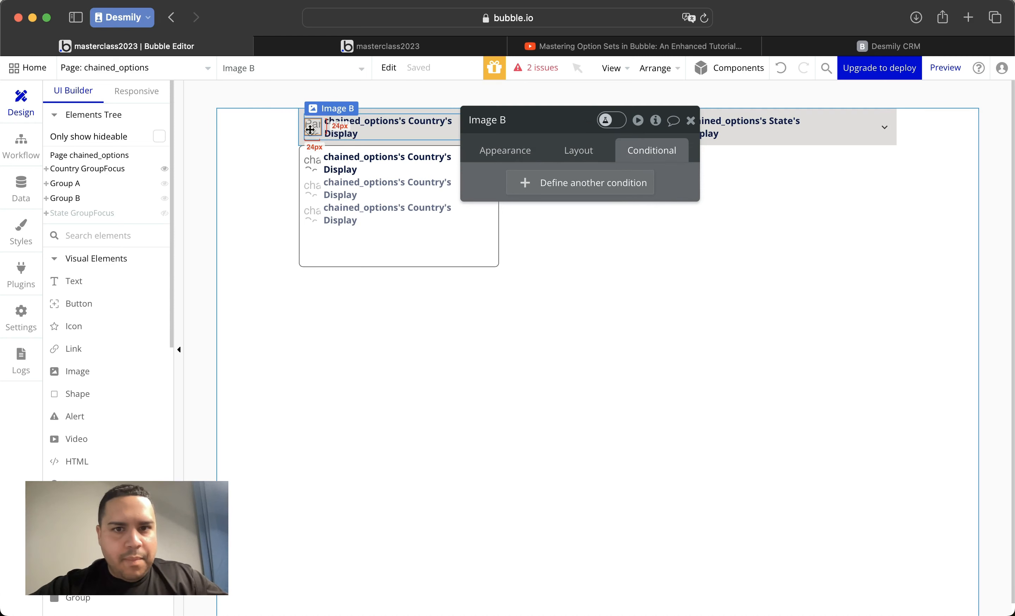
{"action": "left_click", "coordinate": [500, 154]}
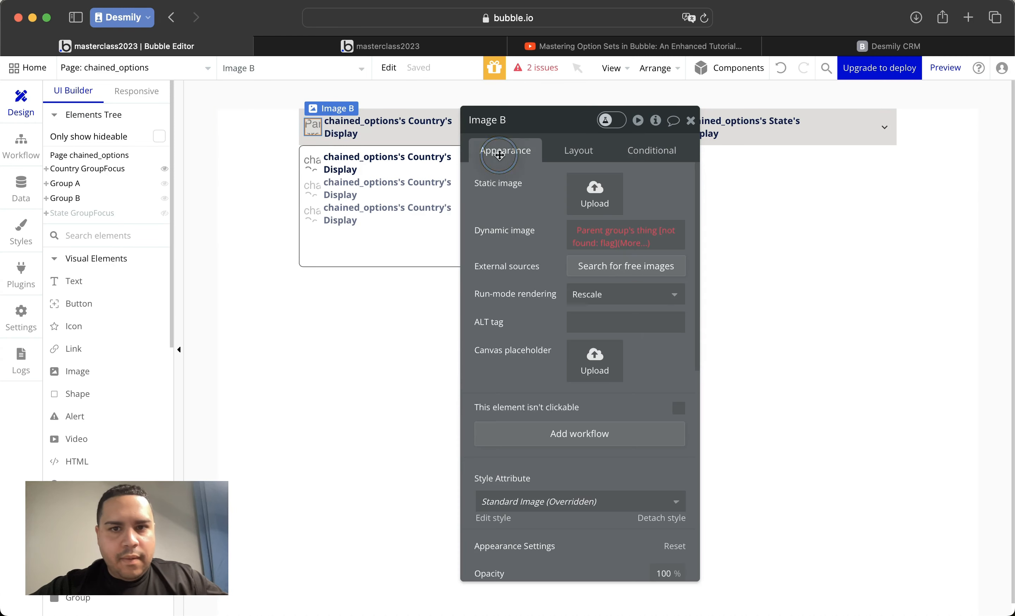
{"action": "left_click", "coordinate": [607, 231]}
{"action": "type", "text": "chain"}
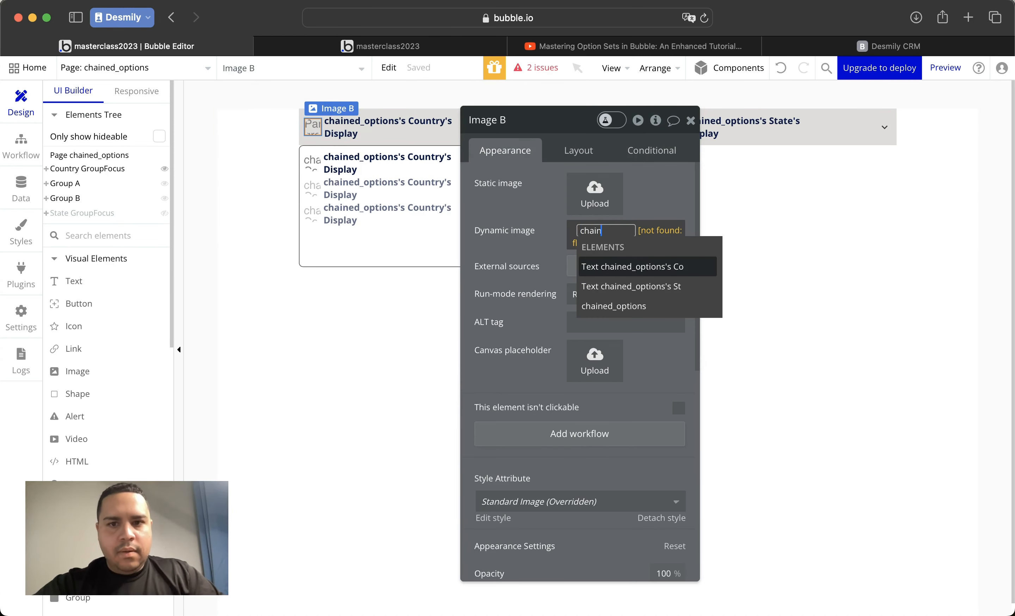
{"action": "left_click", "coordinate": [618, 310]}
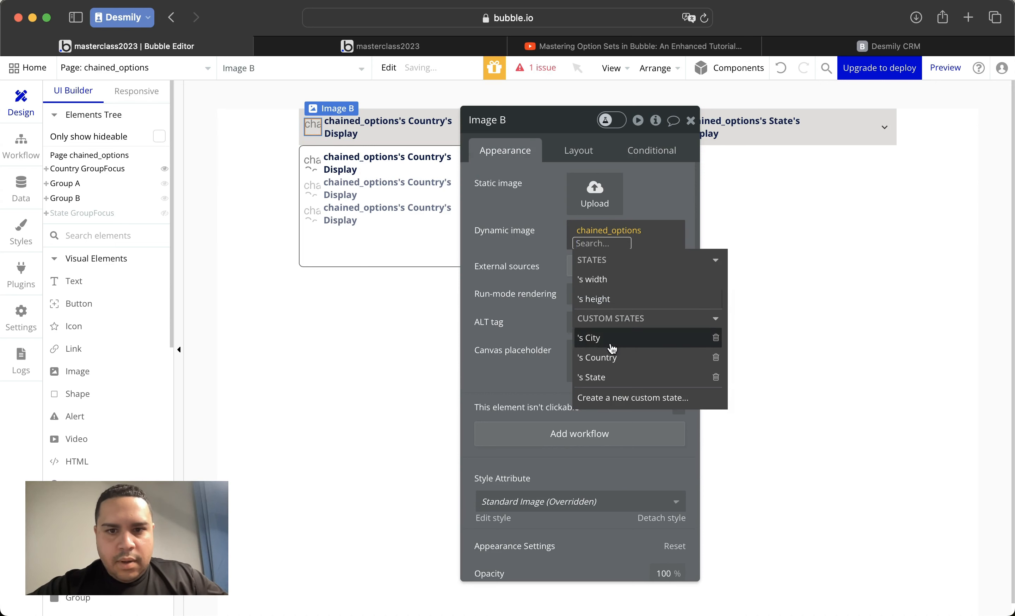
{"action": "left_click", "coordinate": [618, 355]}
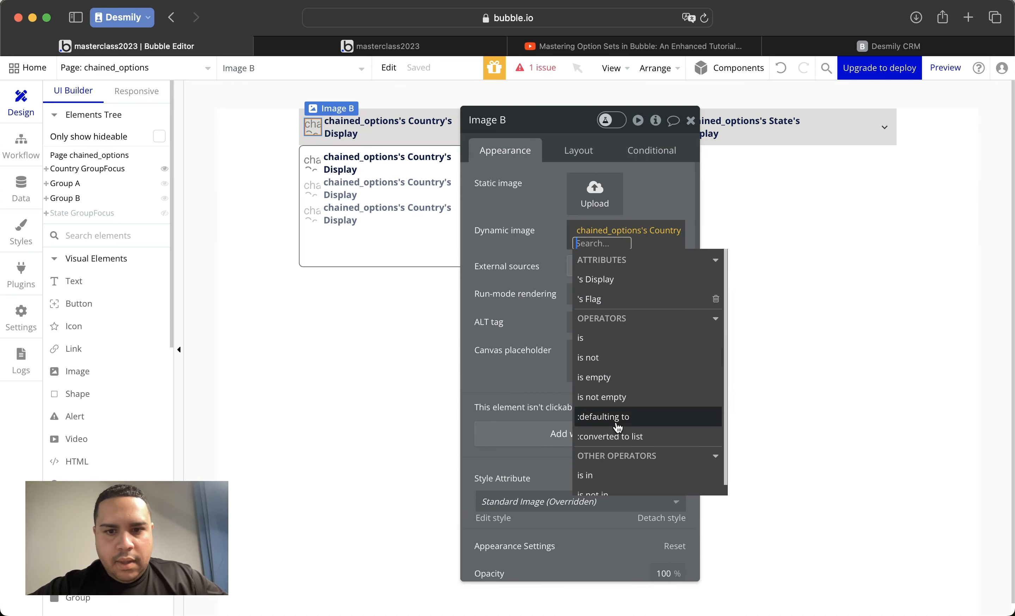
{"action": "left_click", "coordinate": [590, 299]}
Move the empty-Country condition from the row flag image to the header flag image
{"action": "left_click", "coordinate": [313, 163]}
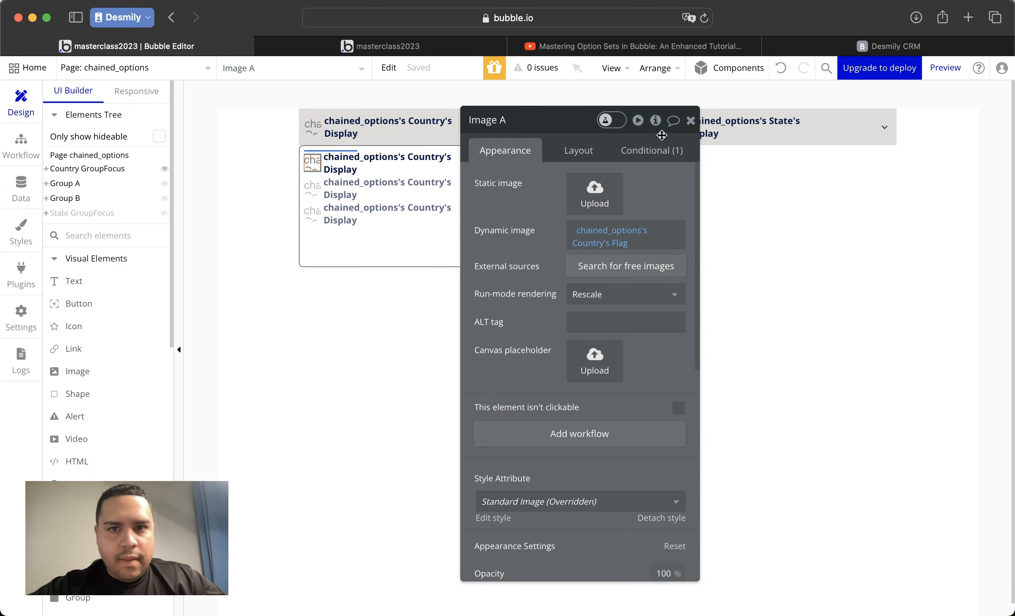
{"action": "left_click", "coordinate": [653, 152]}
{"action": "right_click", "coordinate": [503, 176]}
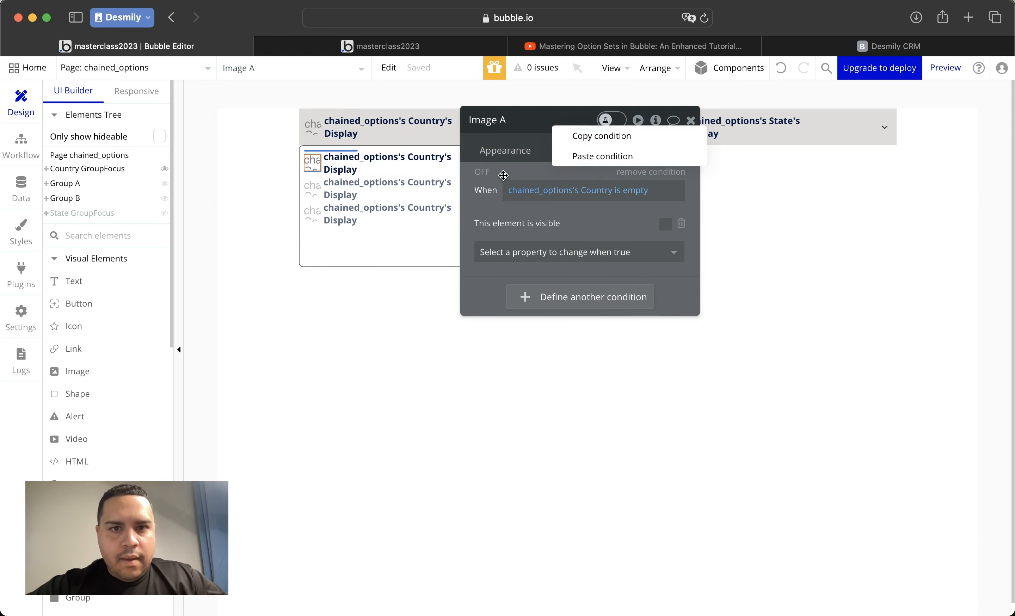
{"action": "left_click", "coordinate": [592, 137]}
{"action": "left_click", "coordinate": [662, 177]}
{"action": "left_click", "coordinate": [313, 126]}
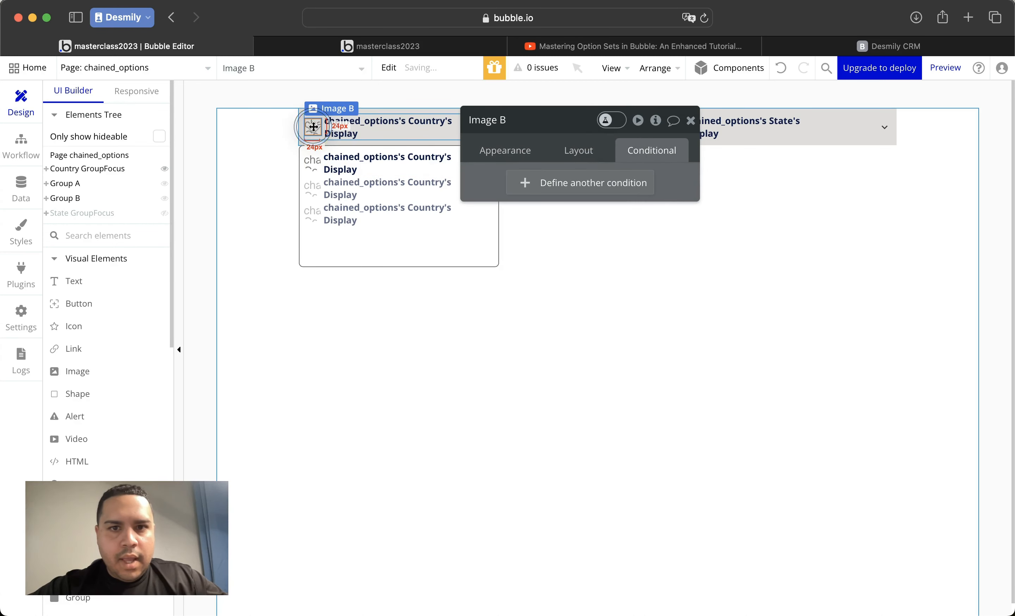
{"action": "right_click", "coordinate": [491, 178]}
{"action": "left_click", "coordinate": [588, 140]}
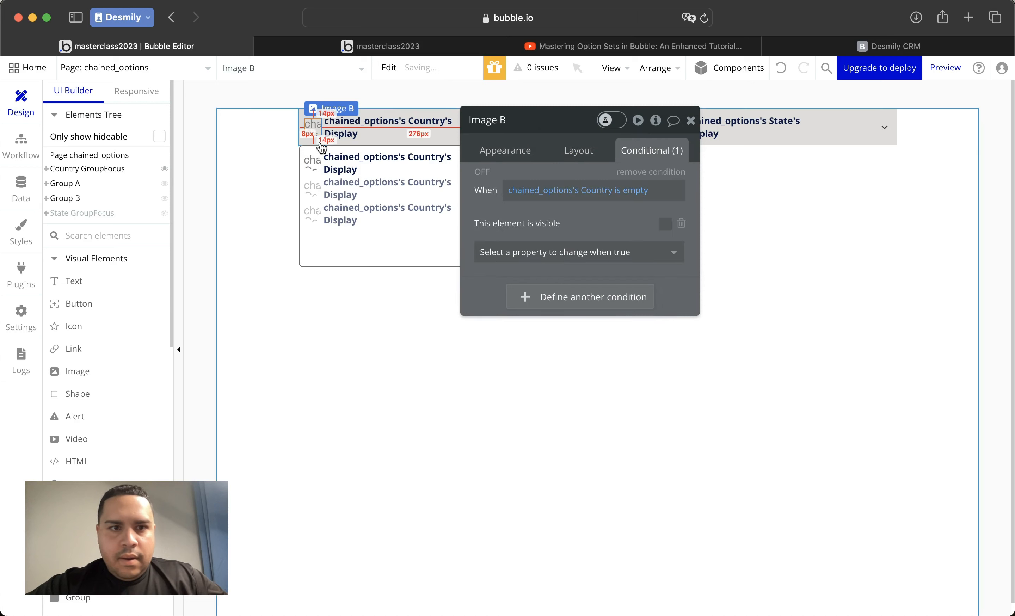
Bind the row image and text to Parent group's Country (OS)'s Flag and Display
{"action": "left_click", "coordinate": [312, 163]}
{"action": "left_click", "coordinate": [521, 162]}
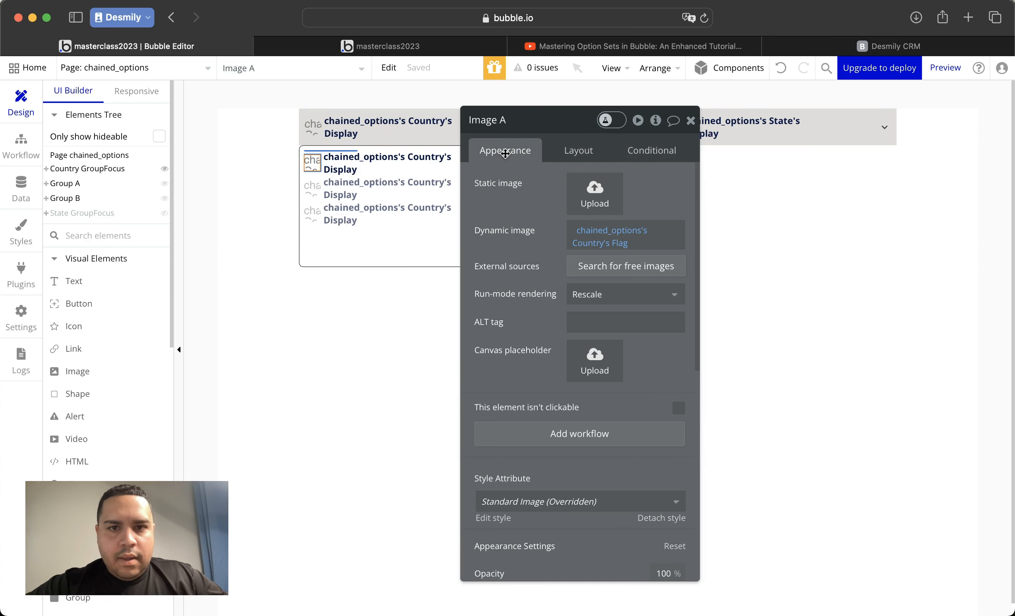
{"action": "left_click", "coordinate": [601, 236]}
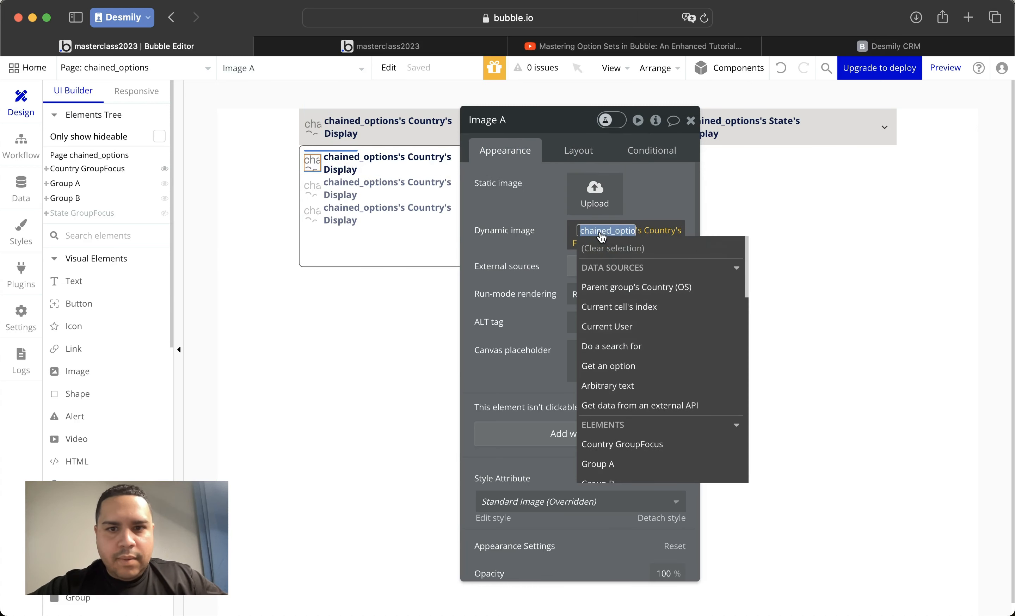
{"action": "left_click", "coordinate": [624, 291]}
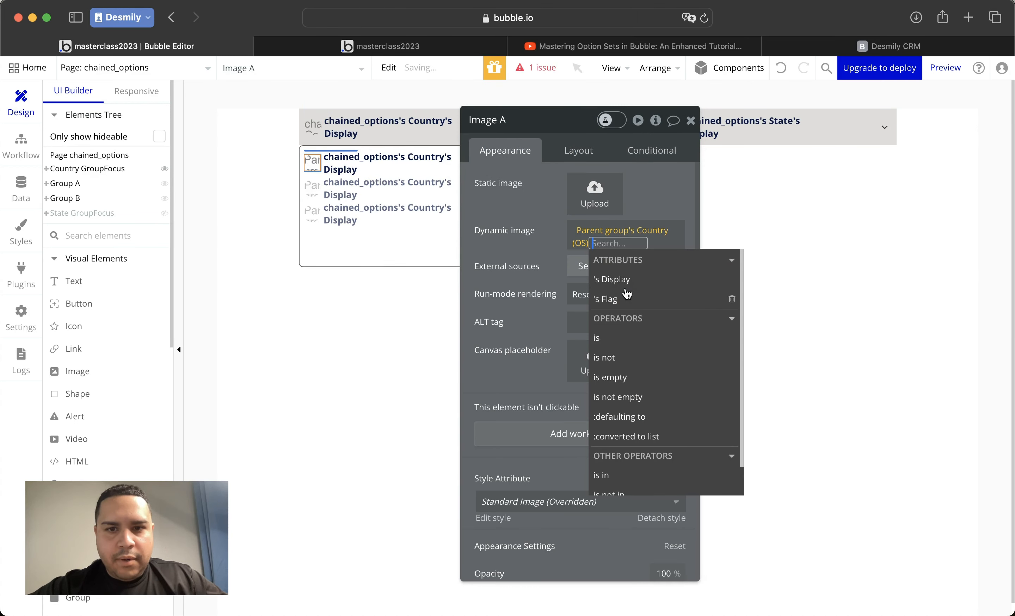
{"action": "left_click", "coordinate": [608, 298]}
{"action": "left_click", "coordinate": [393, 157]}
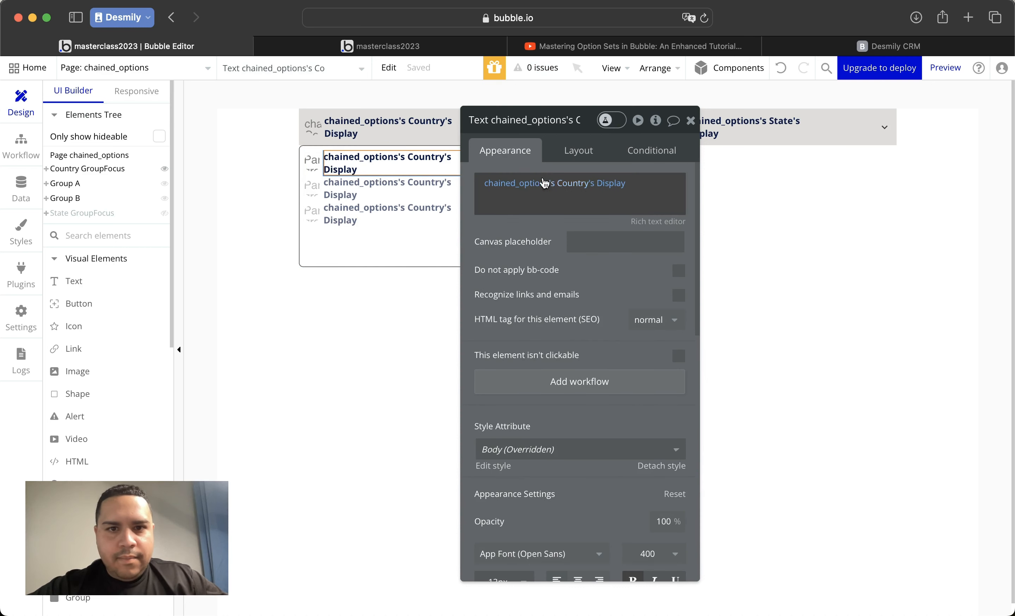
{"action": "left_click", "coordinate": [512, 192]}
{"action": "left_click", "coordinate": [528, 238]}
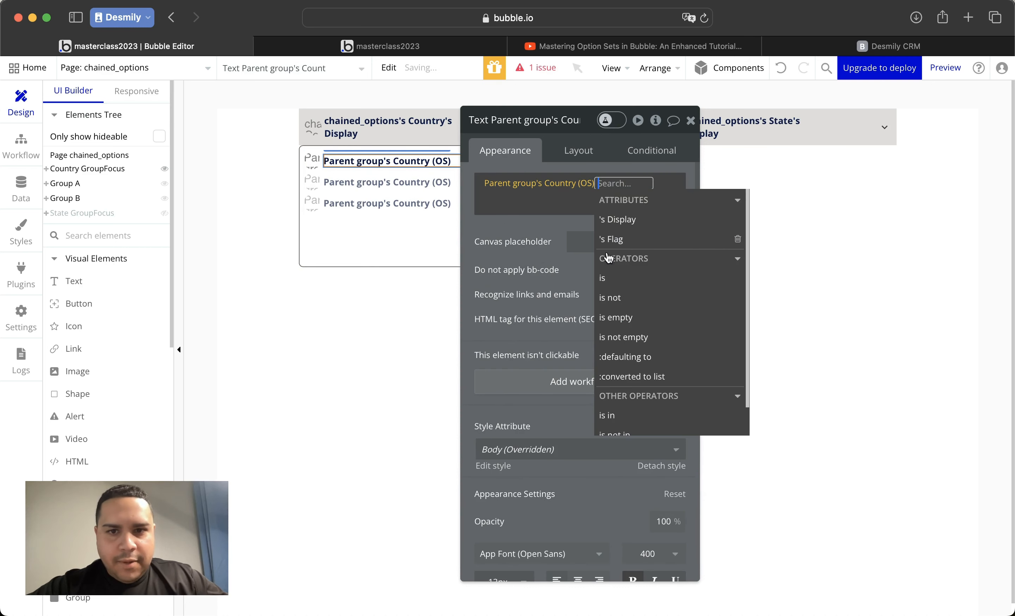
{"action": "left_click", "coordinate": [621, 220]}
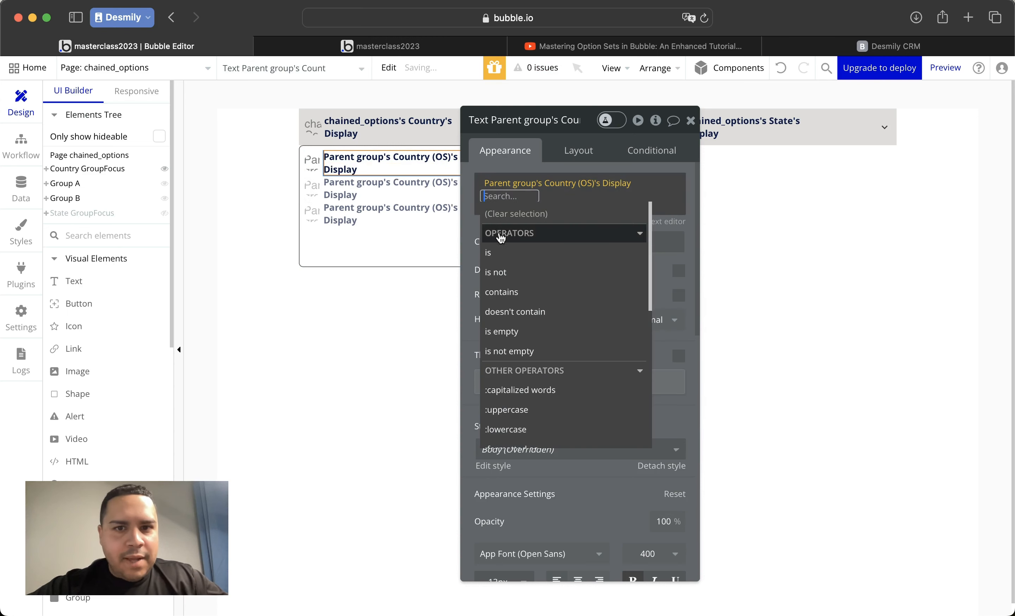
{"action": "left_click", "coordinate": [473, 218]}
{"action": "left_click", "coordinate": [690, 124]}
{"action": "left_click", "coordinate": [378, 47]}
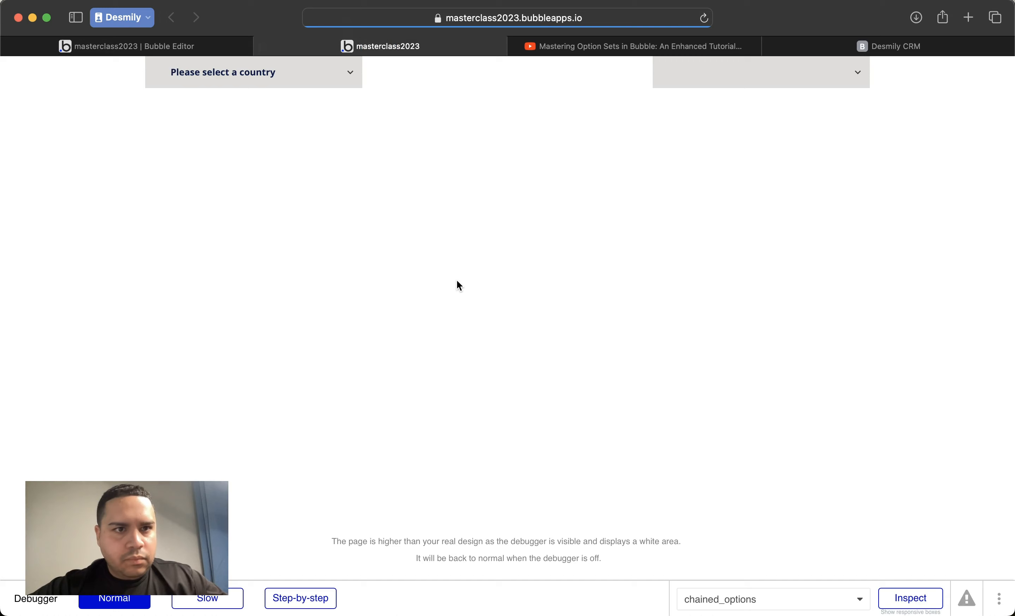
Remove the country dropdown group's hover background-color condition
{"action": "left_click", "coordinate": [249, 63]}
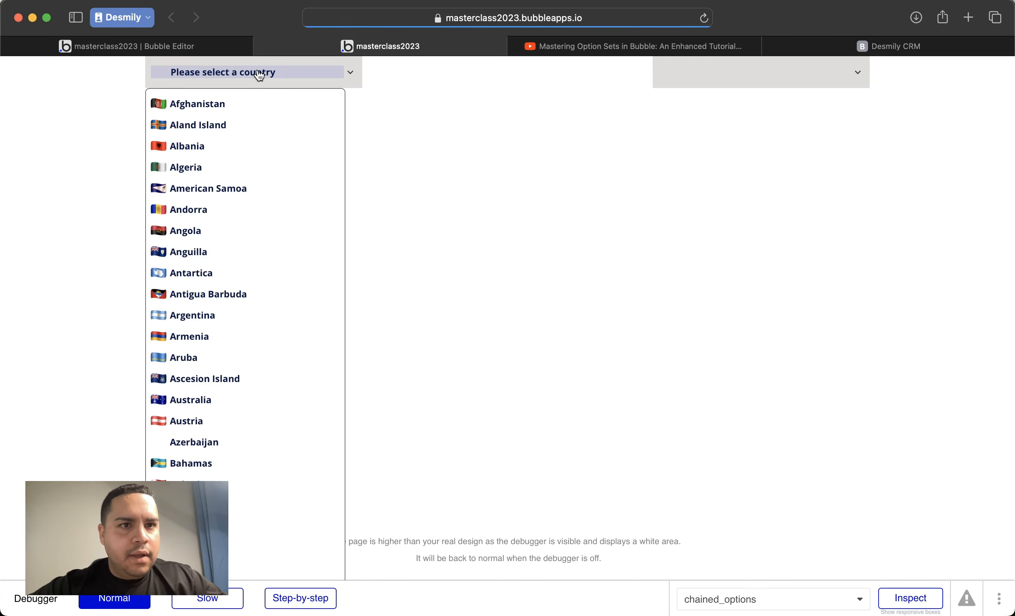
{"action": "left_click", "coordinate": [183, 45]}
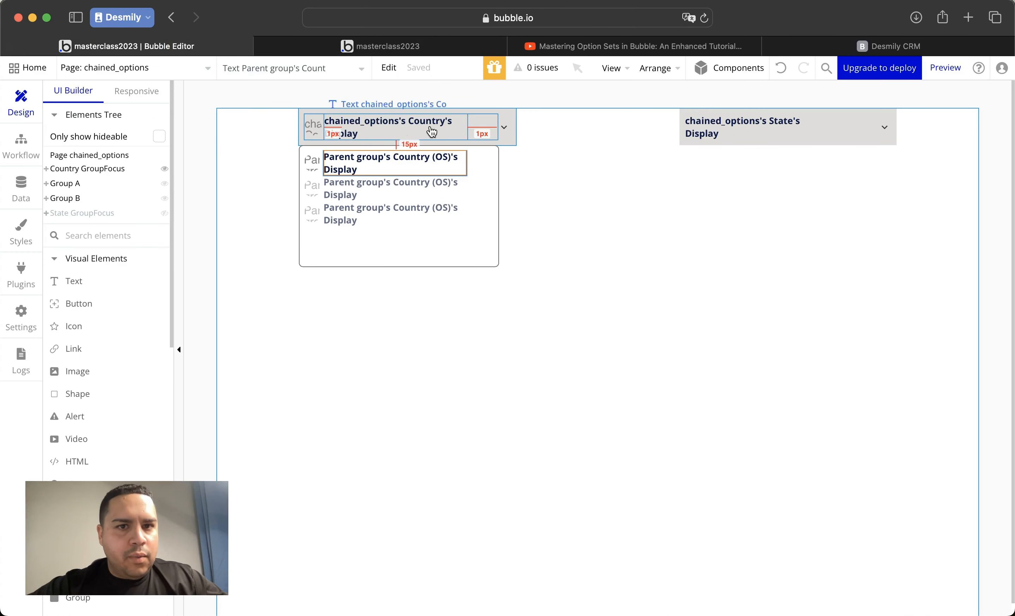
{"action": "double_click", "coordinate": [475, 135]}
{"action": "left_click", "coordinate": [659, 150]}
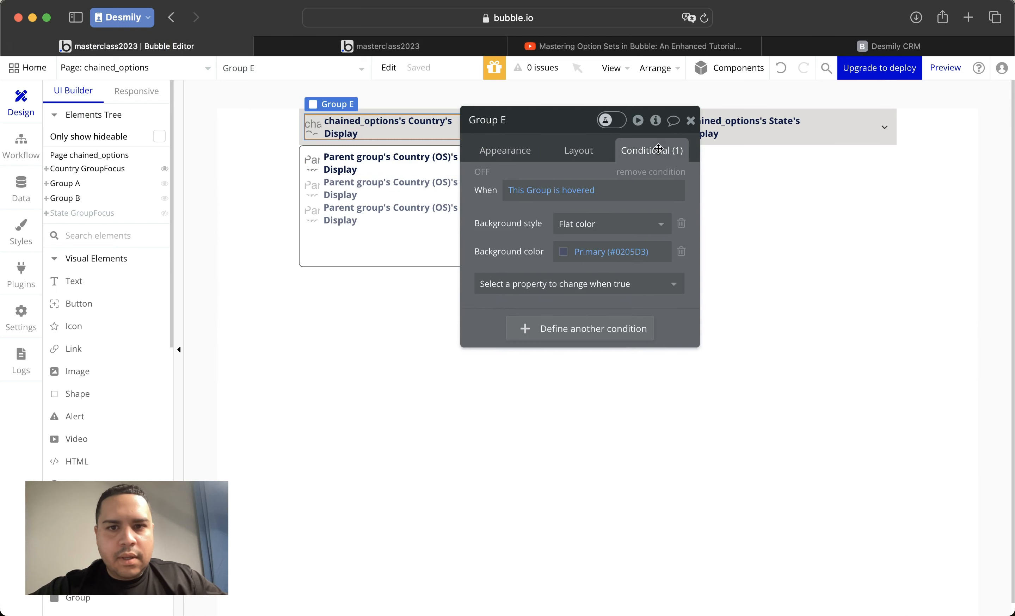
{"action": "left_click", "coordinate": [653, 182]}
In the reloaded preview, choose Aland Island from the country dropdown
{"action": "left_click", "coordinate": [306, 47]}
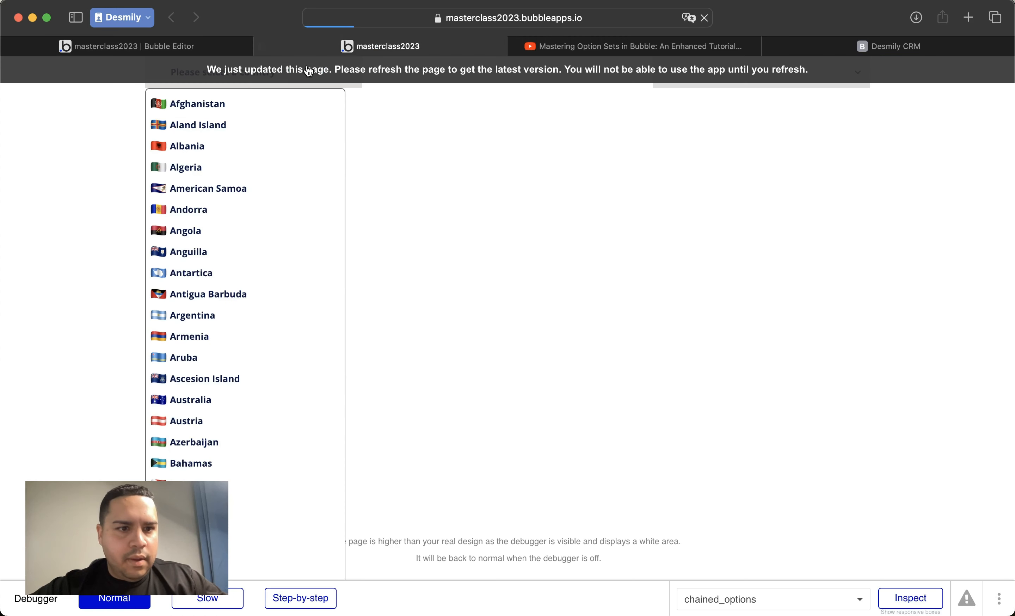
{"action": "left_click", "coordinate": [289, 75]}
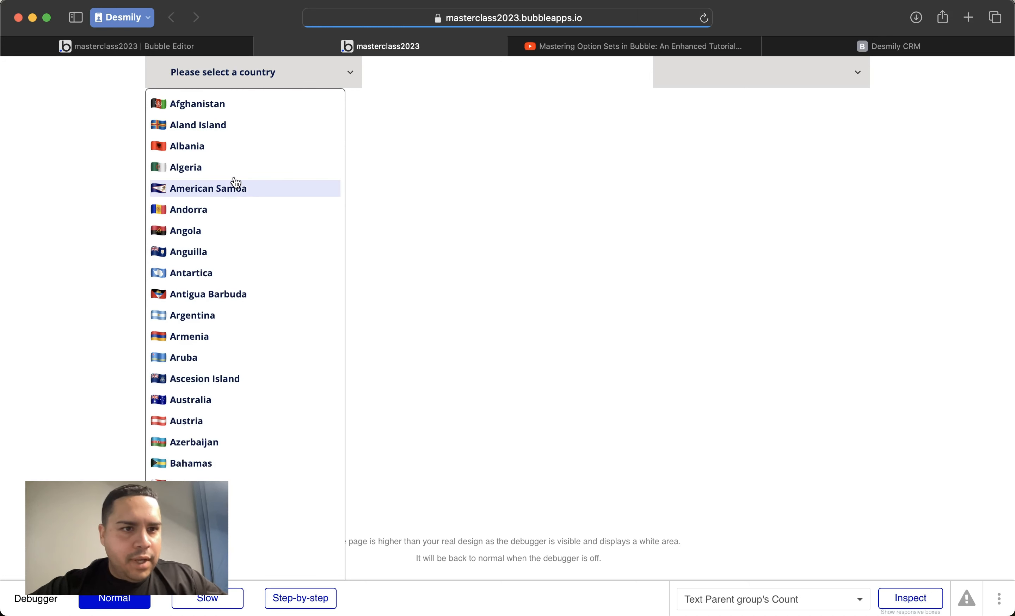
{"action": "left_click", "coordinate": [219, 132]}
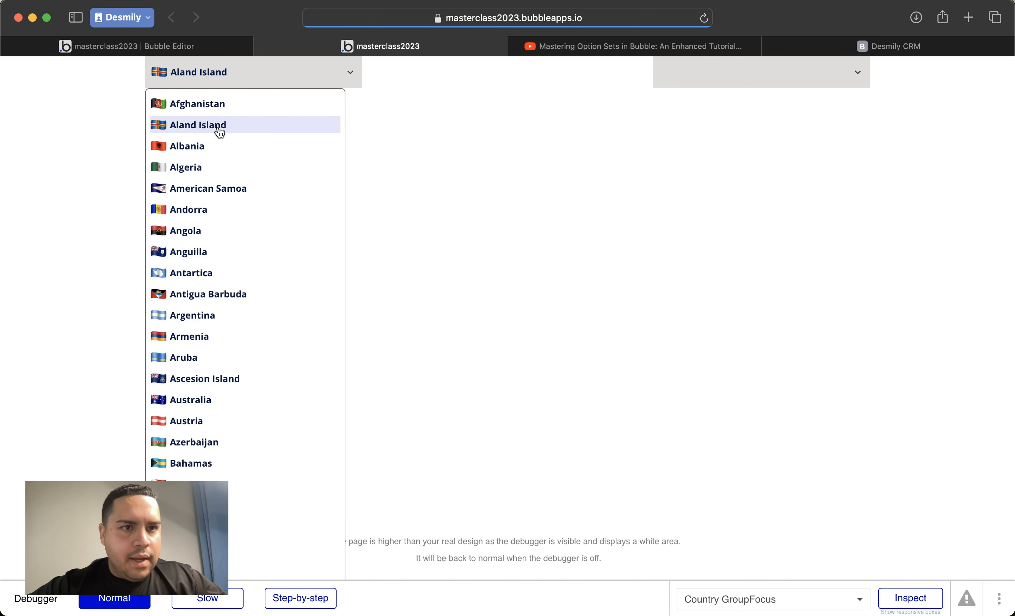
{"action": "left_click", "coordinate": [217, 46]}
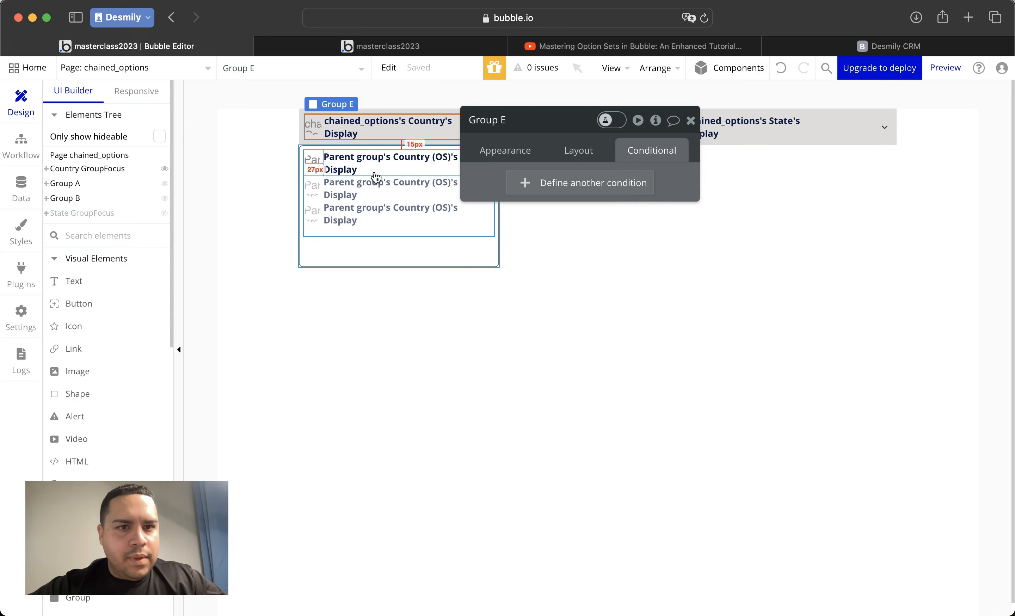
Add a 'Hide Country GroupFocus' action before Set states in Group Country (OS)'s click workflow
{"action": "left_click", "coordinate": [314, 177]}
{"action": "left_click", "coordinate": [498, 151]}
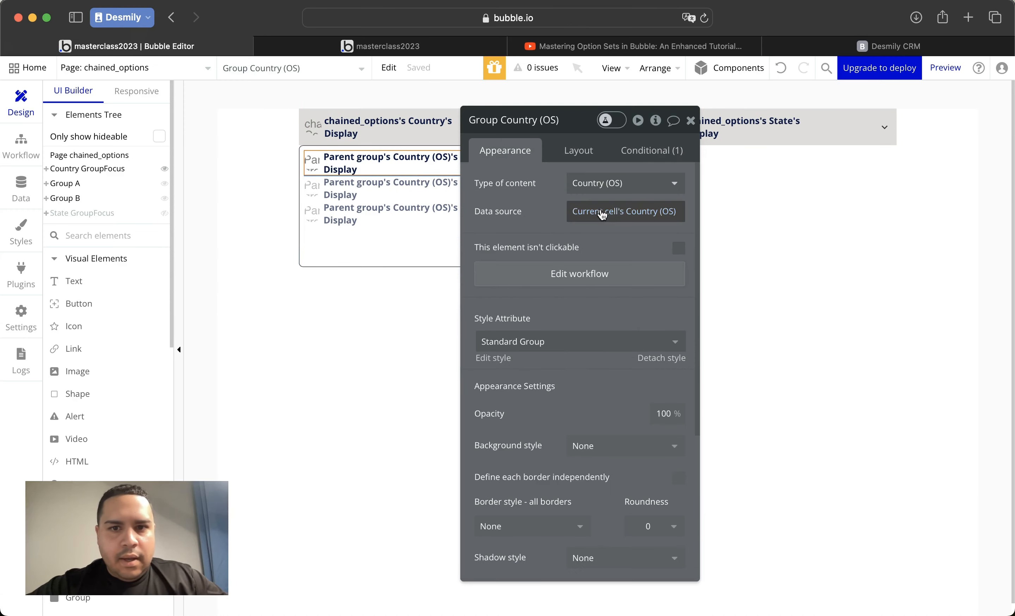
{"action": "left_click", "coordinate": [580, 274]}
{"action": "left_click", "coordinate": [332, 248]}
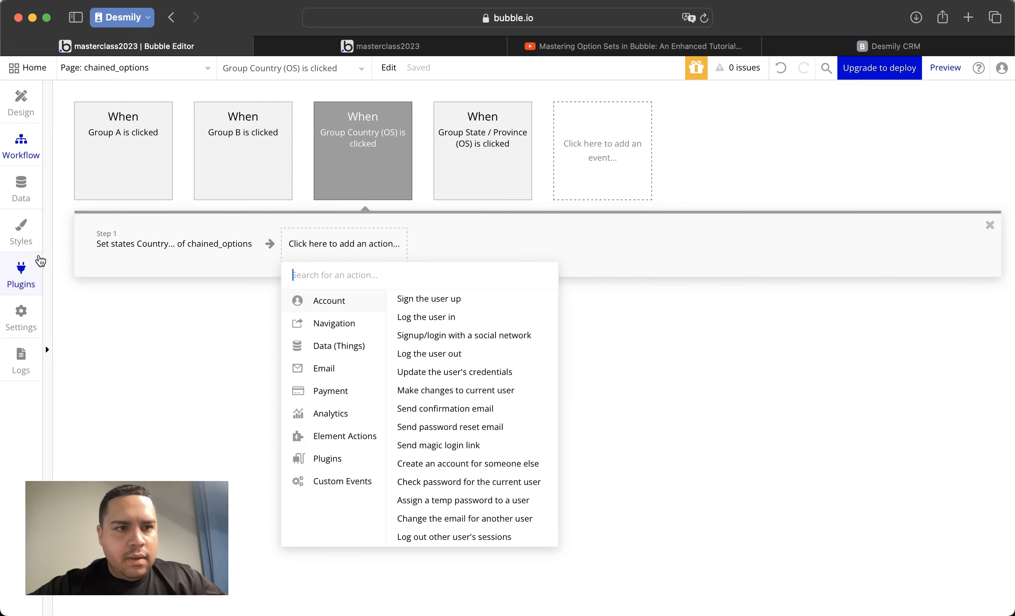
{"action": "left_click", "coordinate": [86, 248]}
{"action": "type", "text": "hide"}
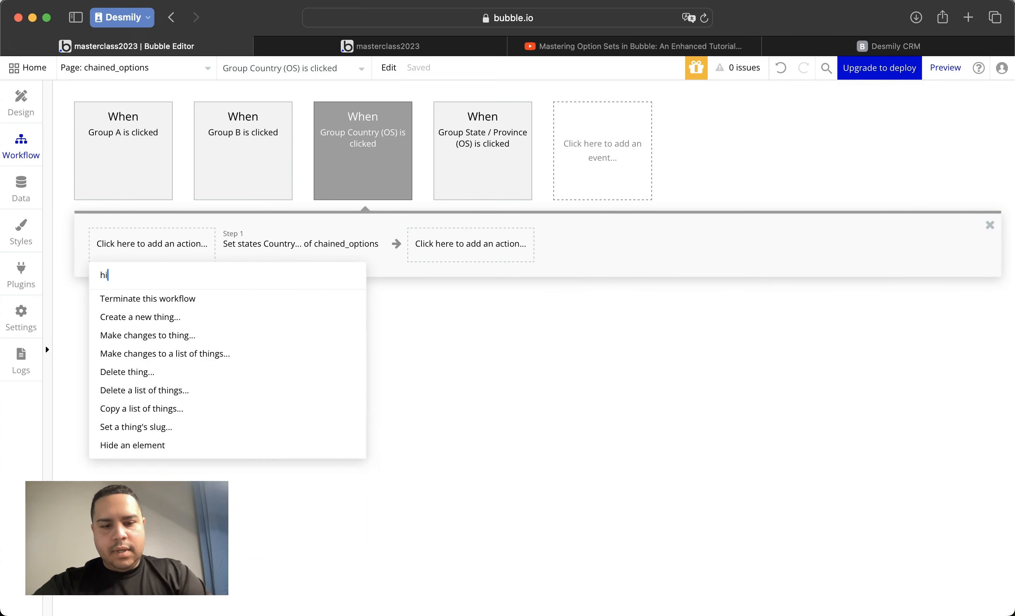
{"action": "left_click", "coordinate": [111, 302]}
{"action": "left_click", "coordinate": [613, 155]}
{"action": "scroll", "coordinate": [615, 332], "scroll_direction": "down", "scroll_amount": 2}
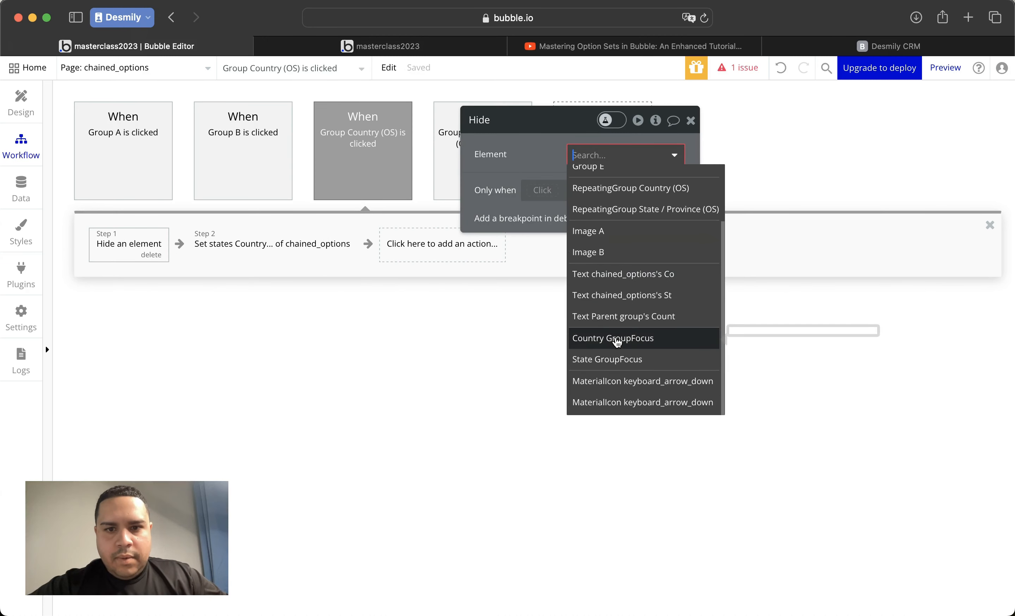
{"action": "left_click", "coordinate": [614, 335]}
{"action": "left_click", "coordinate": [691, 121]}
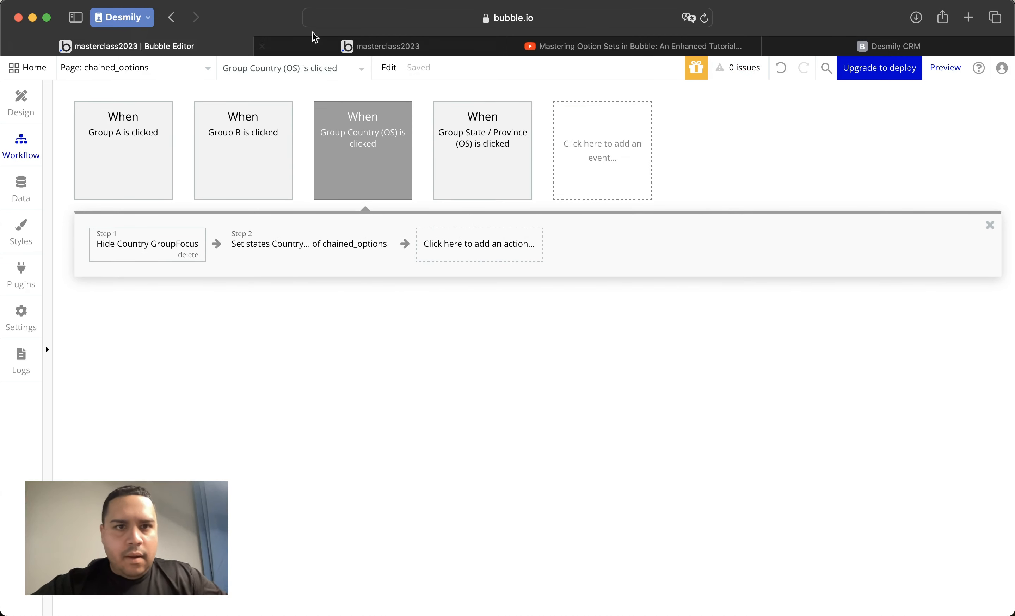
{"action": "left_click", "coordinate": [320, 47]}
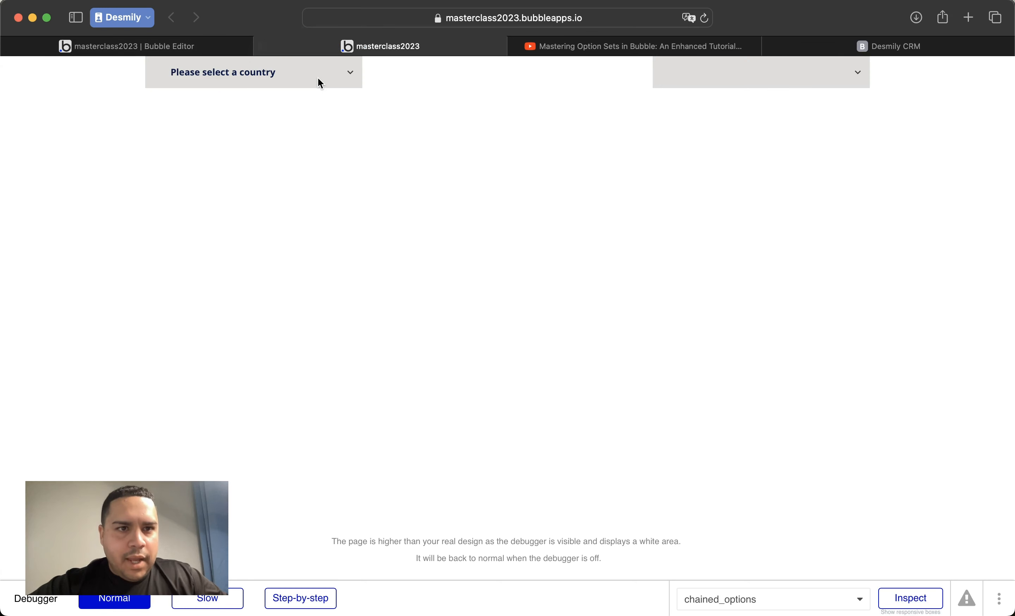
Choose Algeria in the preview and confirm the state dropdown opens empty
{"action": "left_click", "coordinate": [319, 78]}
{"action": "left_click", "coordinate": [290, 167]}
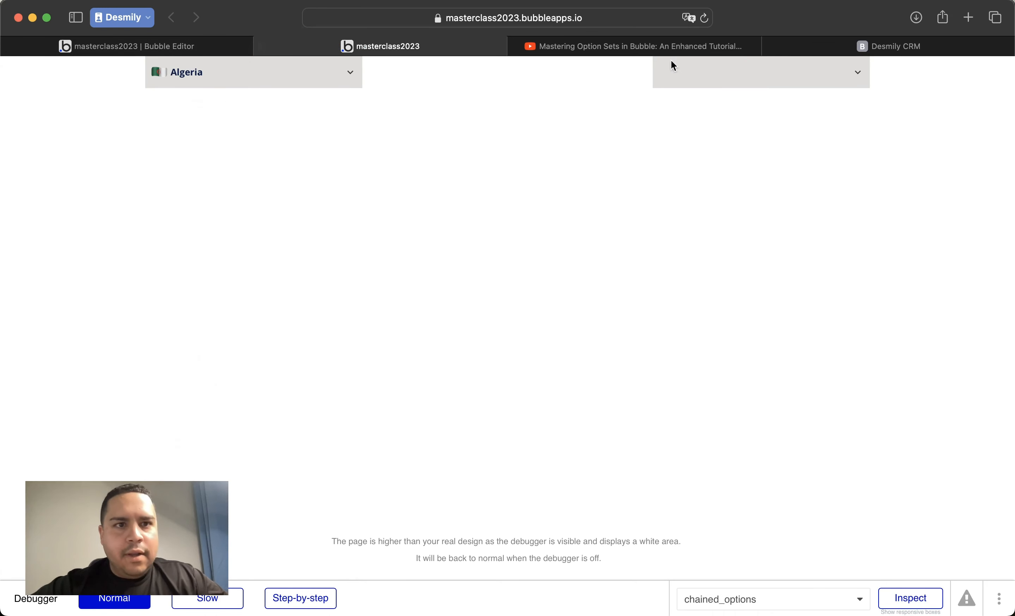
{"action": "left_click", "coordinate": [759, 83]}
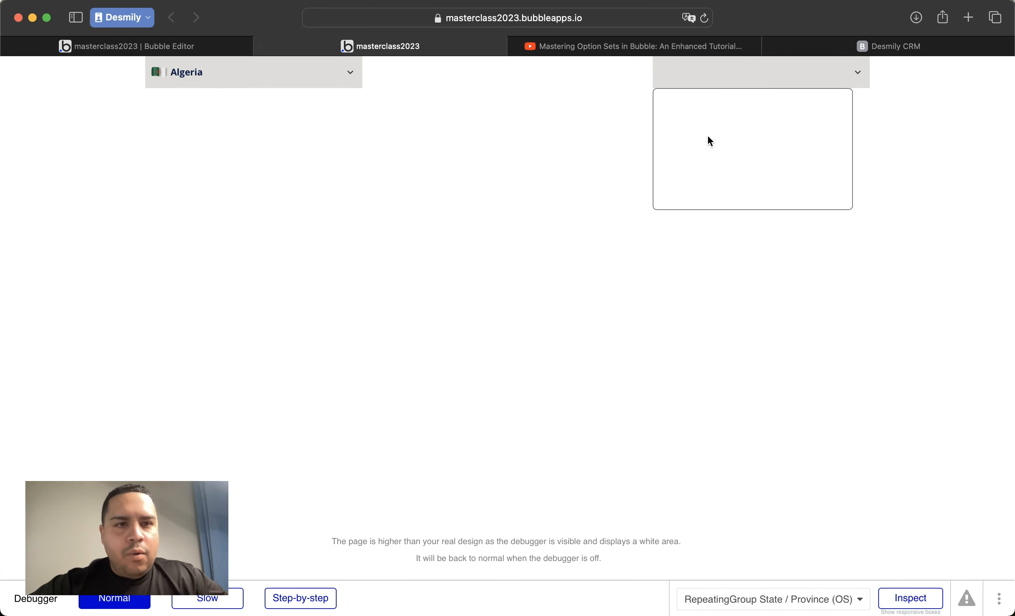
{"action": "left_click", "coordinate": [187, 47]}
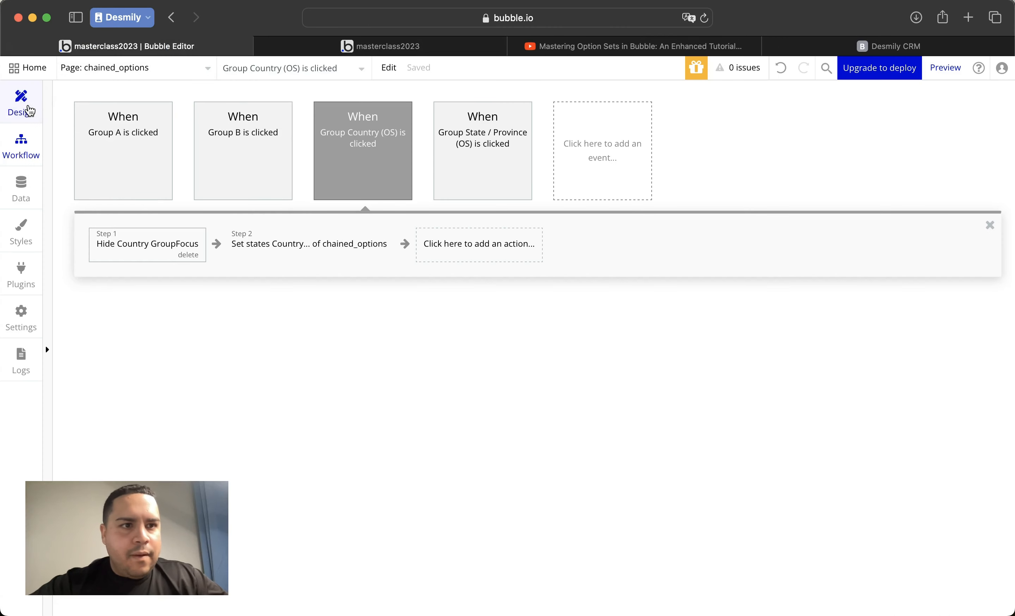
{"action": "left_click", "coordinate": [20, 103]}
Make the State GroupFocus text non-fixed-width with a minimum width of 0
{"action": "left_click", "coordinate": [759, 126]}
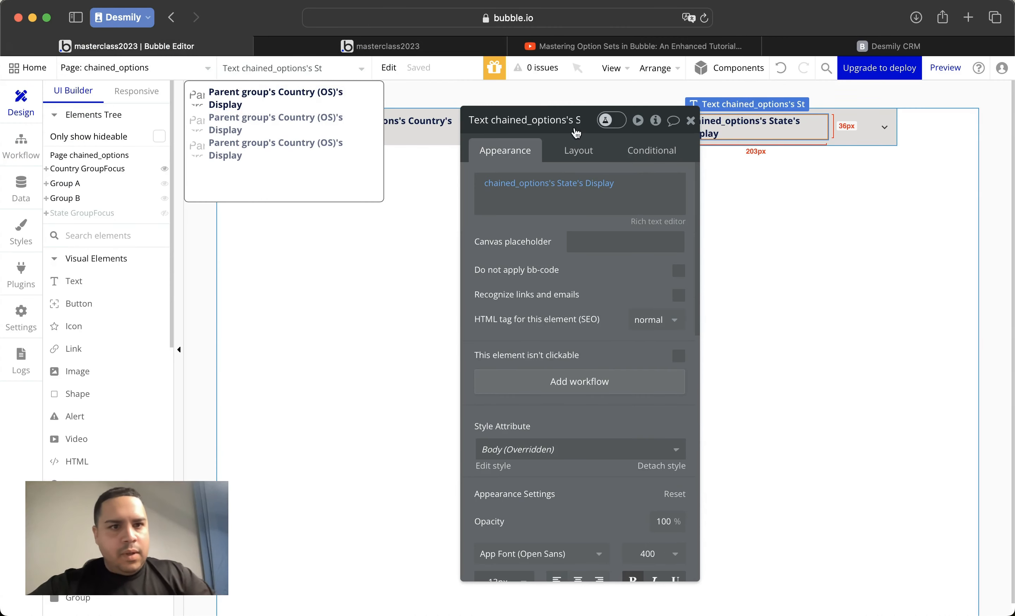
{"action": "left_click", "coordinate": [133, 219]}
{"action": "left_click", "coordinate": [578, 151]}
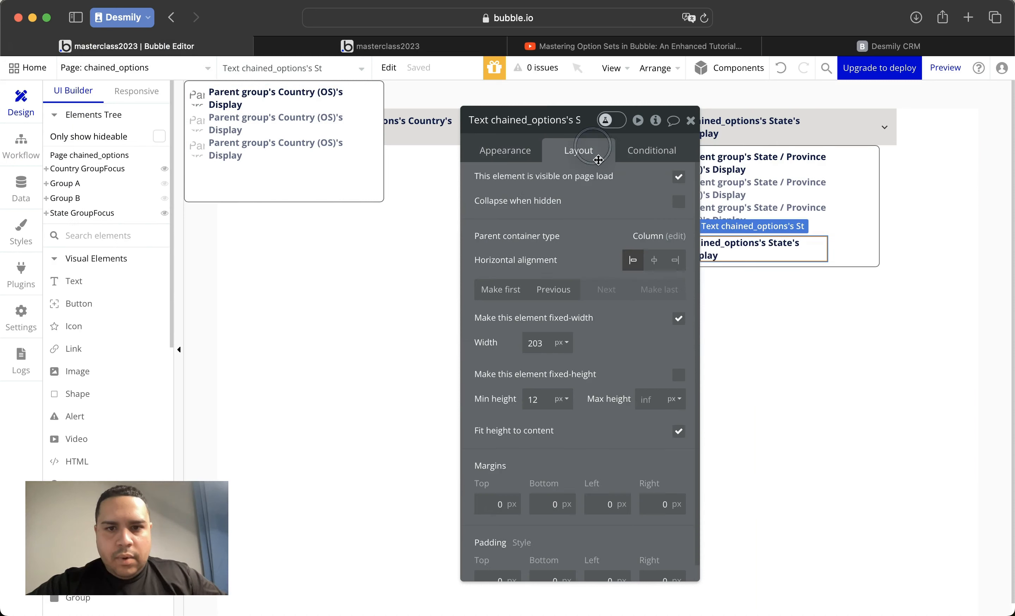
{"action": "left_click", "coordinate": [679, 319]}
{"action": "left_click", "coordinate": [539, 343]}
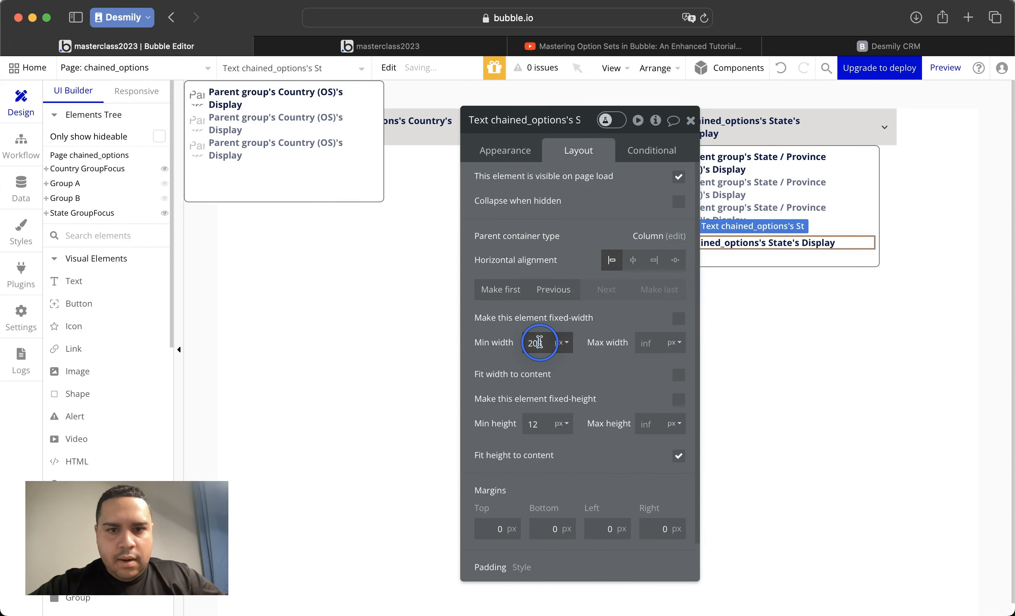
{"action": "left_click", "coordinate": [646, 315]}
Replace the text's dynamic expression with 'We don't have states to display'
{"action": "left_click", "coordinate": [522, 154]}
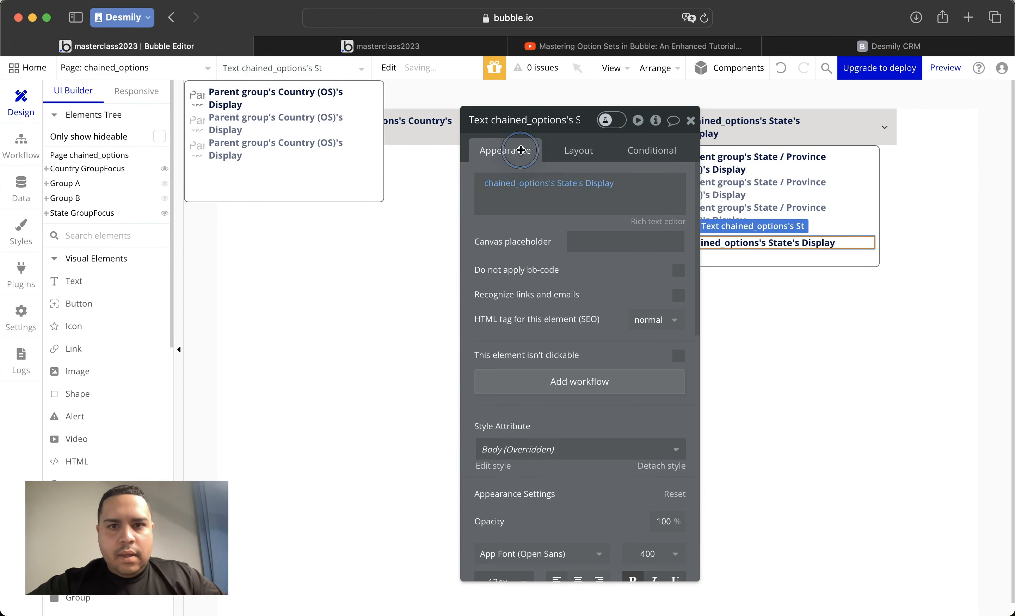
{"action": "right_click", "coordinate": [568, 191]}
{"action": "left_click", "coordinate": [645, 192]}
{"action": "left_click", "coordinate": [601, 198]}
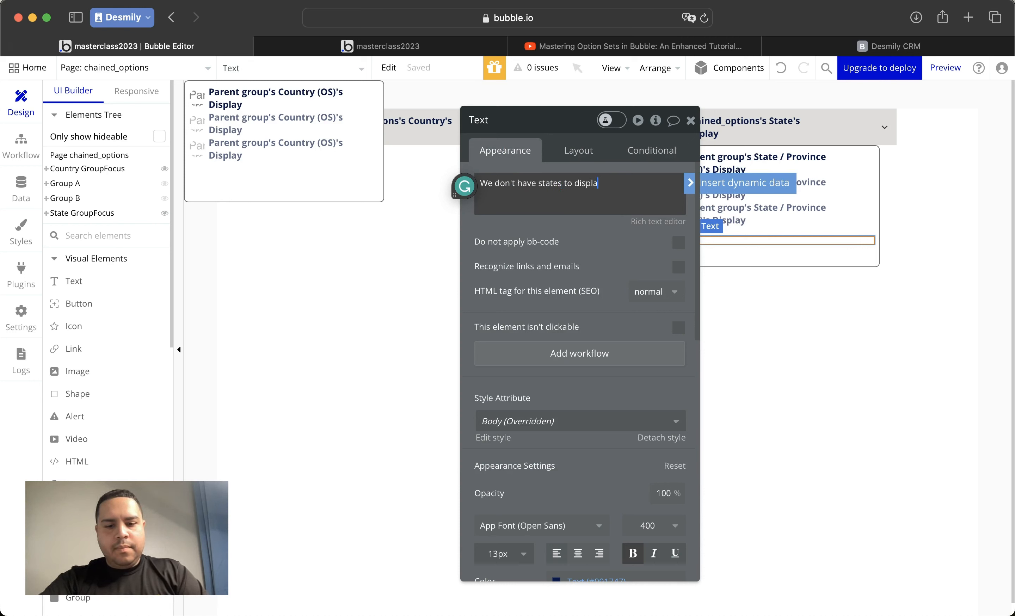
{"action": "left_click", "coordinate": [567, 150]}
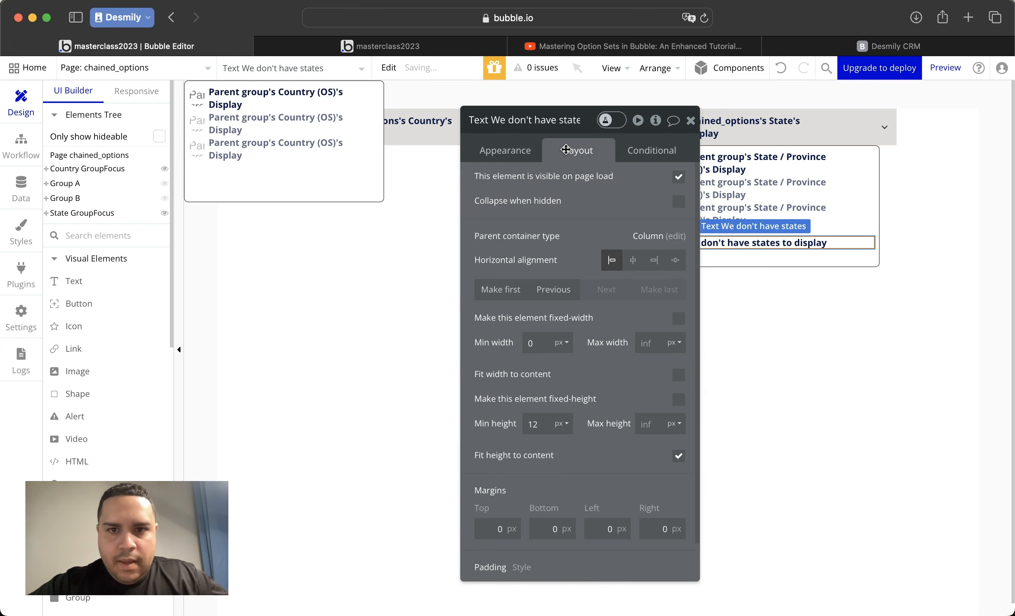
Hide the message on page load and make it collapse when hidden
{"action": "left_click", "coordinate": [679, 183]}
{"action": "left_click", "coordinate": [679, 234]}
{"action": "left_click", "coordinate": [661, 149]}
{"action": "left_click", "coordinate": [578, 154]}
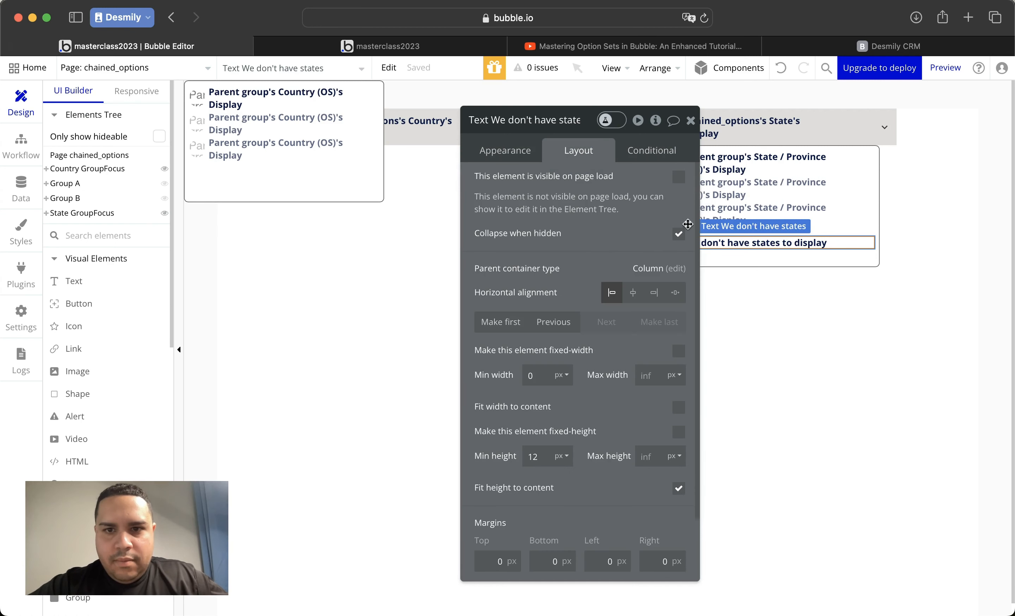
{"action": "left_click", "coordinate": [654, 147]}
Start a message condition using all State / Province option-set values
{"action": "left_click", "coordinate": [528, 185]}
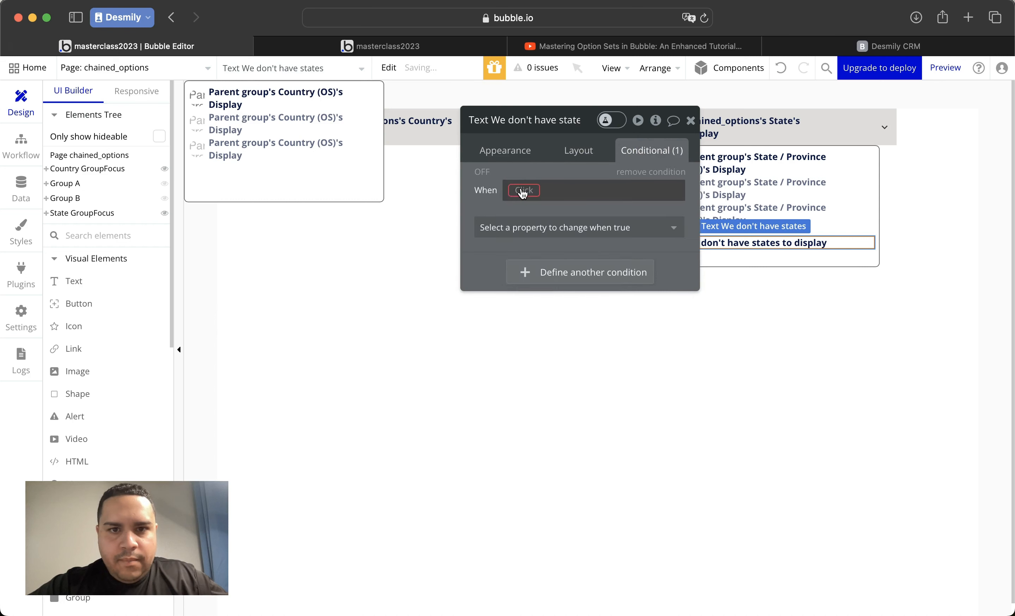
{"action": "left_click", "coordinate": [525, 191]}
{"action": "type", "text": "c"}
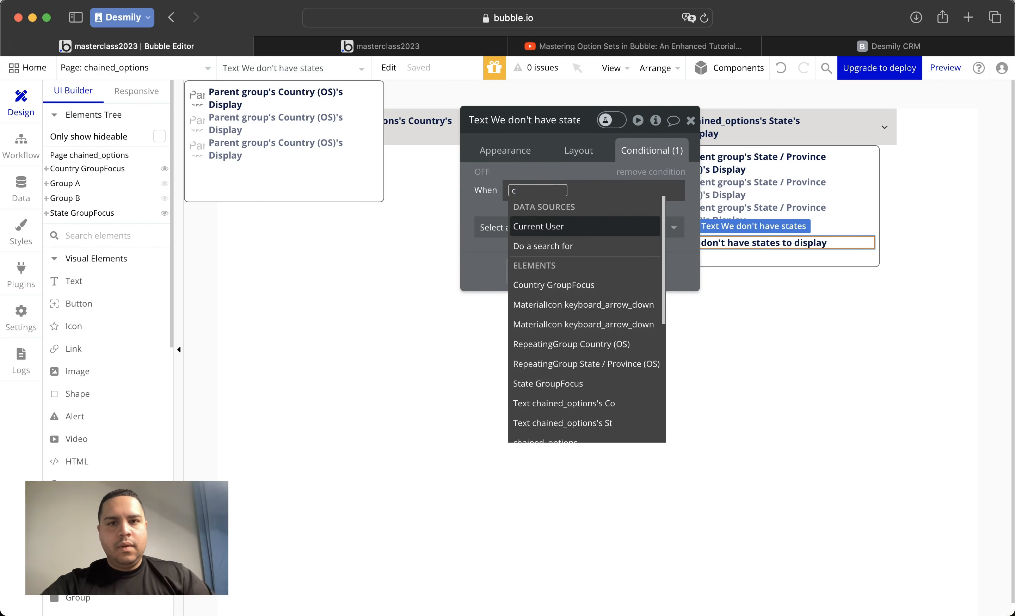
{"action": "key", "text": "BackSpace"}
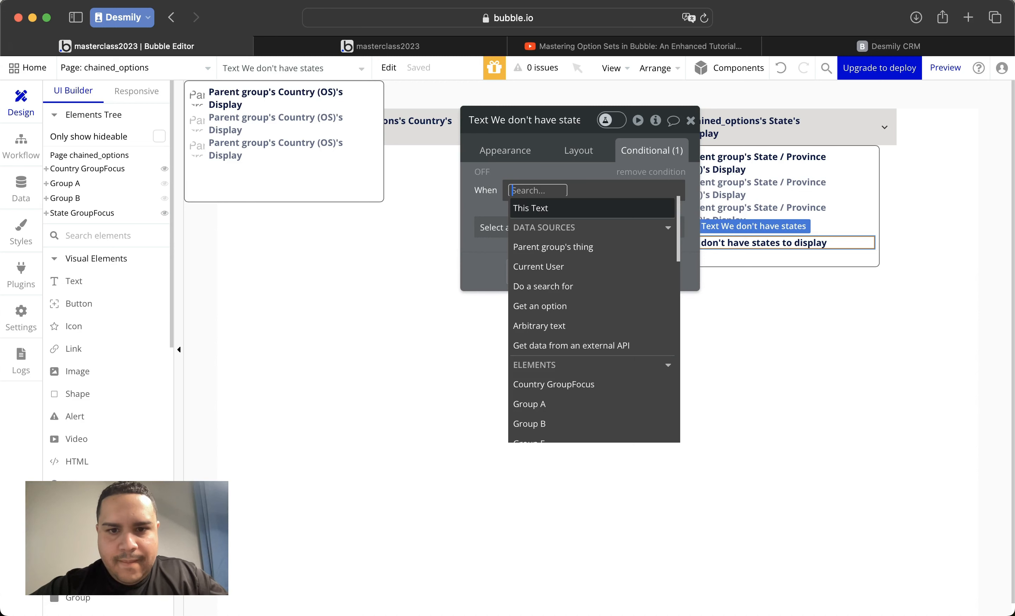
{"action": "left_click", "coordinate": [540, 306]}
{"action": "left_click", "coordinate": [388, 155]}
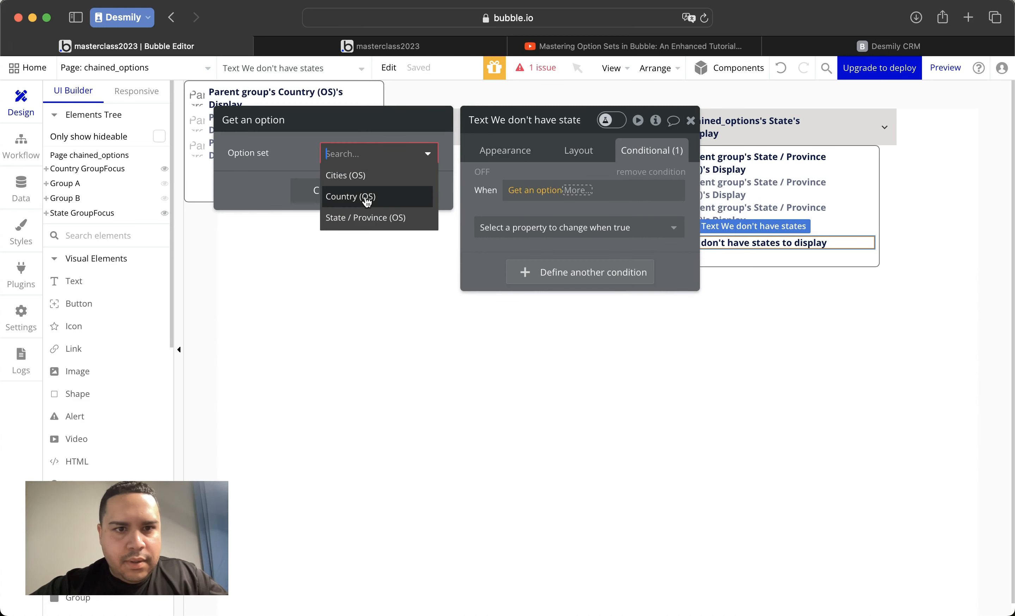
{"action": "left_click", "coordinate": [364, 218]}
{"action": "left_click", "coordinate": [365, 182]}
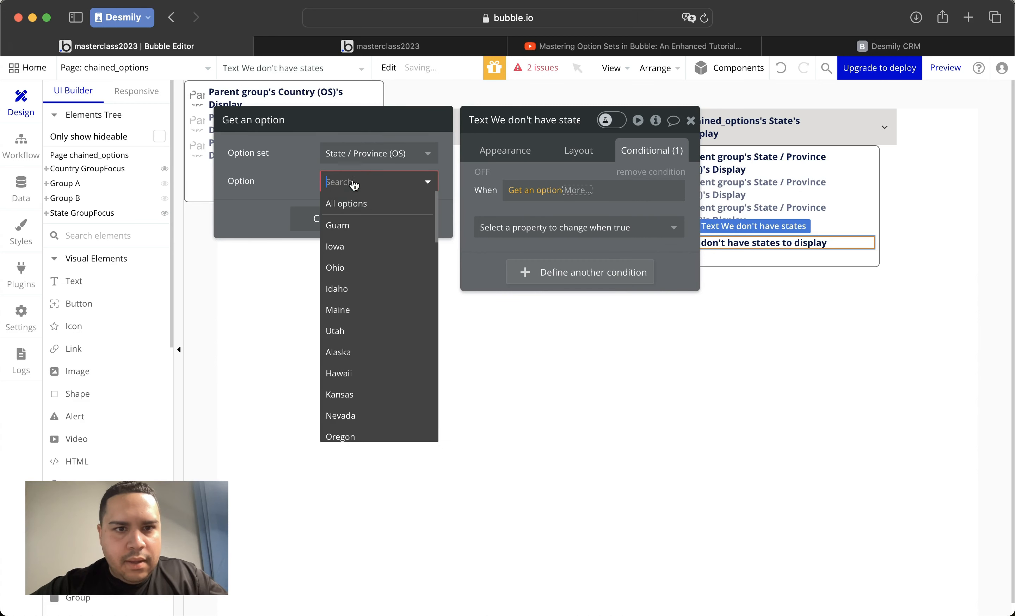
{"action": "left_click", "coordinate": [353, 210]}
{"action": "left_click", "coordinate": [318, 220]}
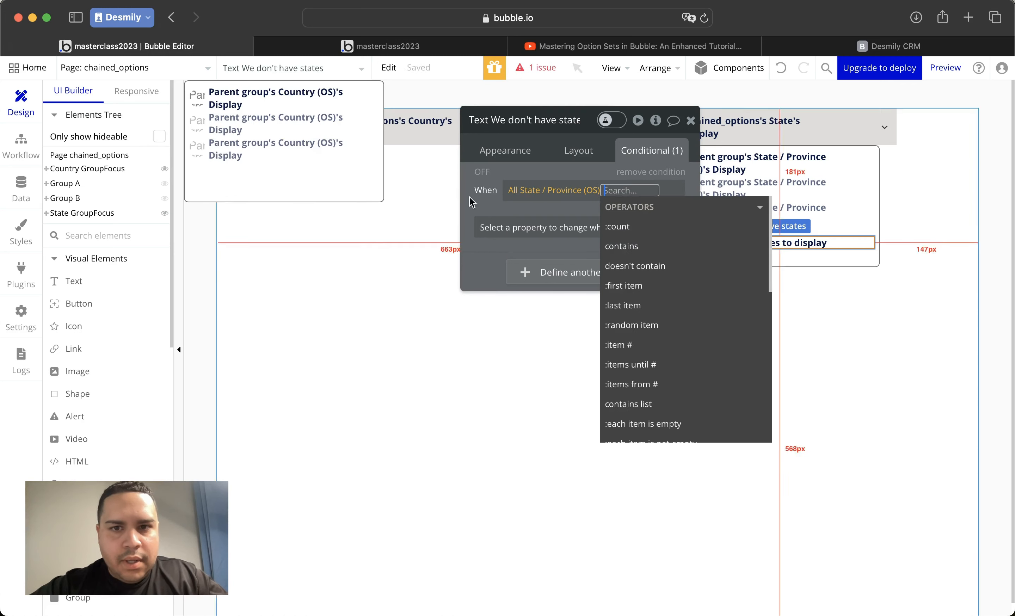
Complete it as states' Country not containing chained_options's Country, making the message visible
{"action": "scroll", "coordinate": [664, 315], "scroll_direction": "down", "scroll_amount": 5}
{"action": "left_click", "coordinate": [660, 293]}
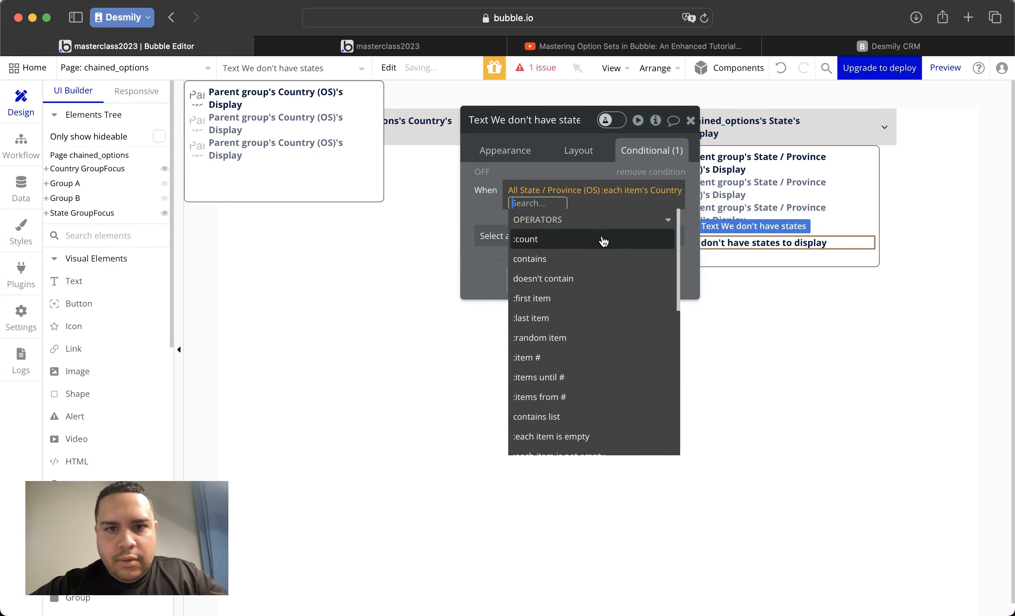
{"action": "left_click", "coordinate": [592, 282]}
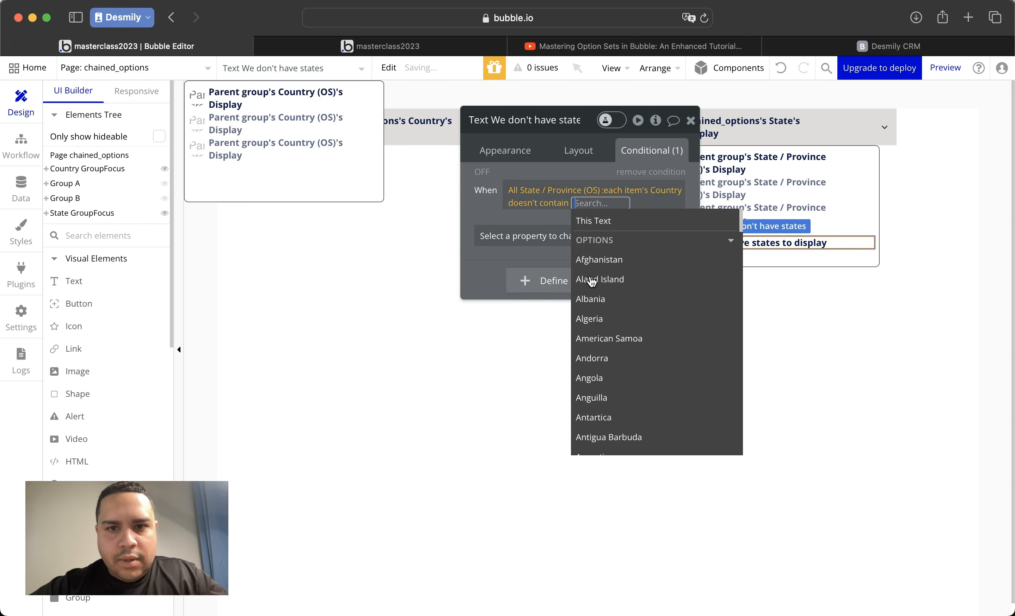
{"action": "type", "text": "cha"}
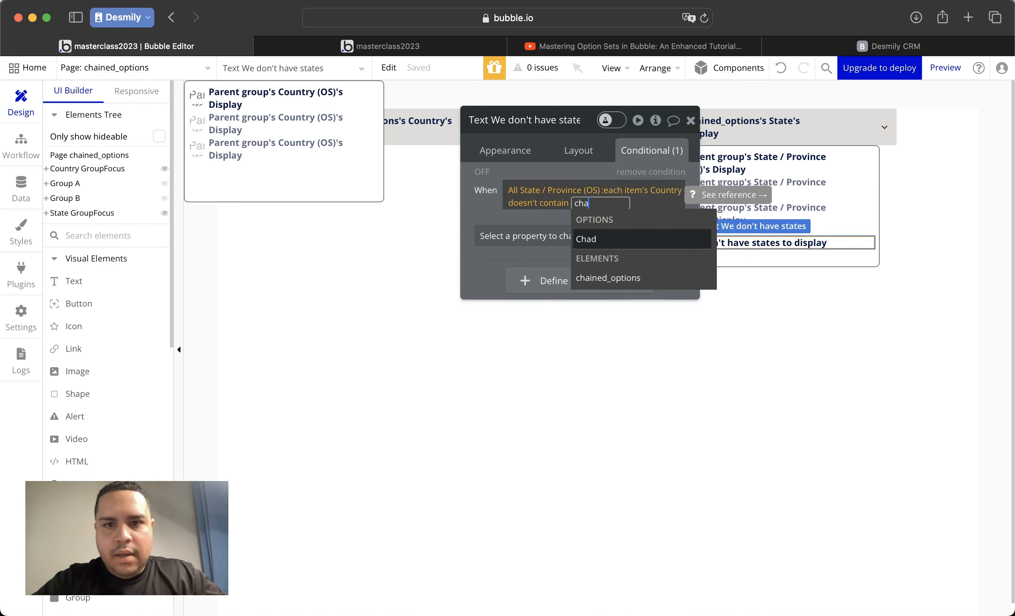
{"action": "left_click", "coordinate": [620, 284]}
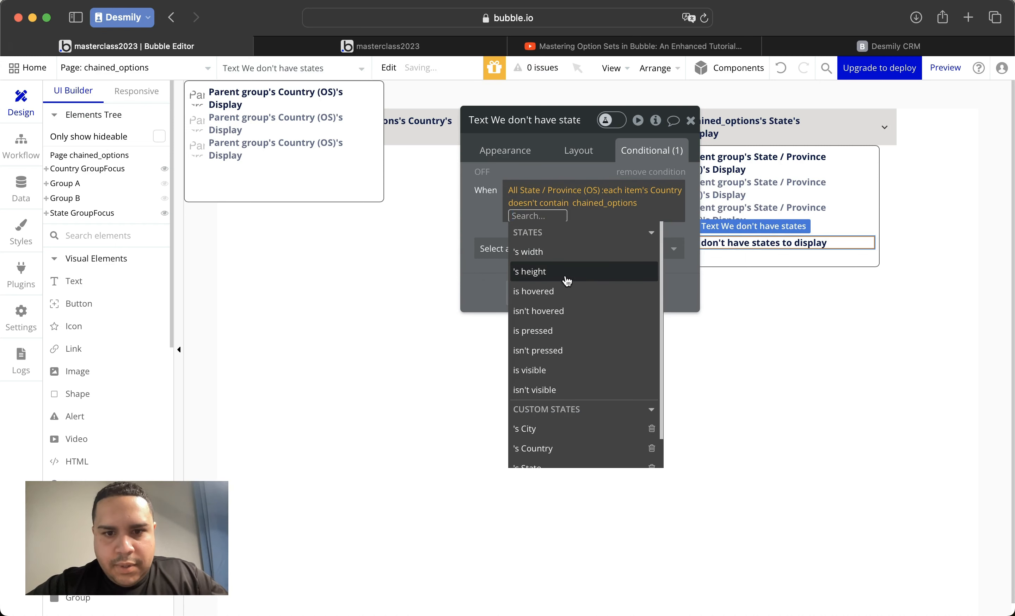
{"action": "scroll", "coordinate": [567, 386], "scroll_direction": "down", "scroll_amount": 1}
{"action": "left_click", "coordinate": [555, 415]}
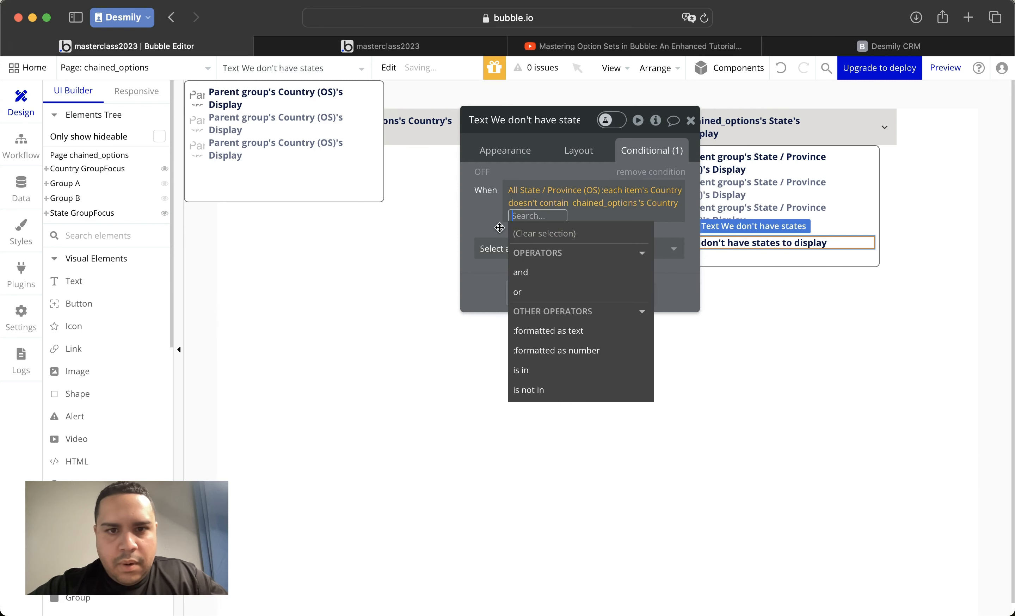
{"action": "left_click", "coordinate": [493, 204]}
{"action": "left_click", "coordinate": [618, 237]}
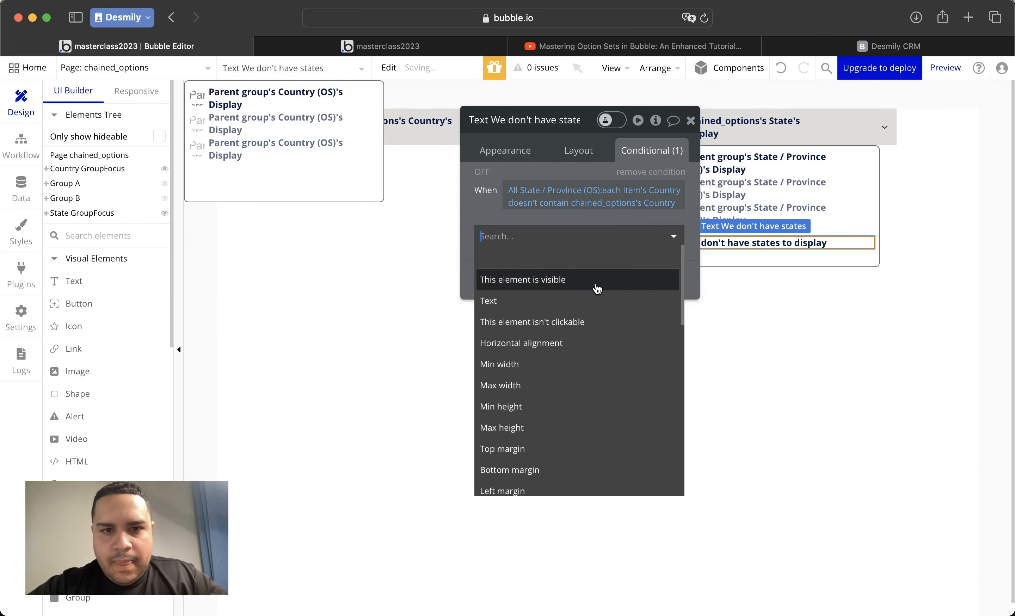
{"action": "left_click", "coordinate": [600, 280]}
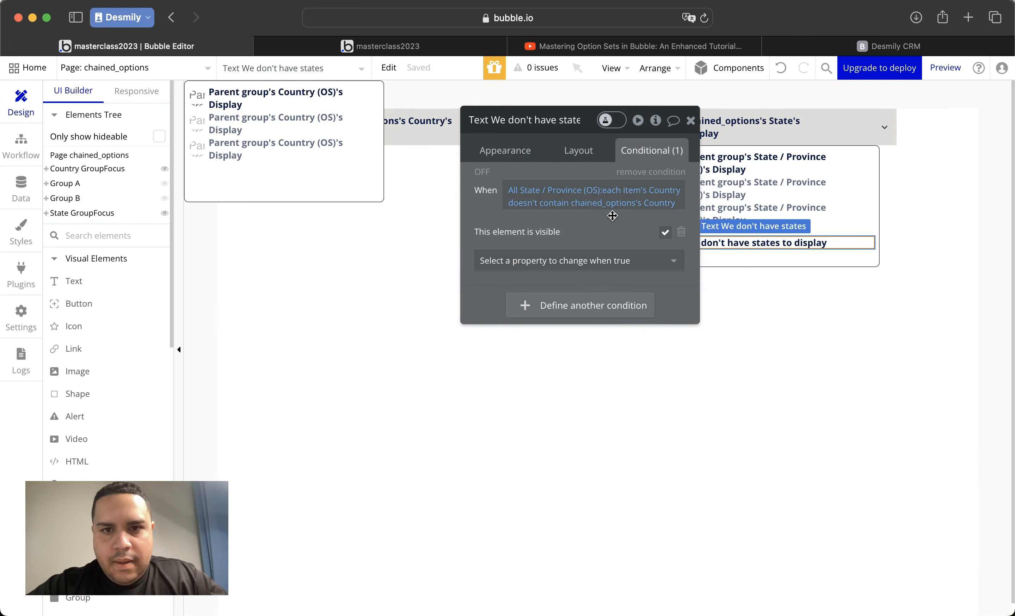
Paste that condition onto the state repeating group and make it collapse when hidden
{"action": "right_click", "coordinate": [662, 167]}
{"action": "left_click", "coordinate": [692, 178]}
{"action": "left_click", "coordinate": [838, 177]}
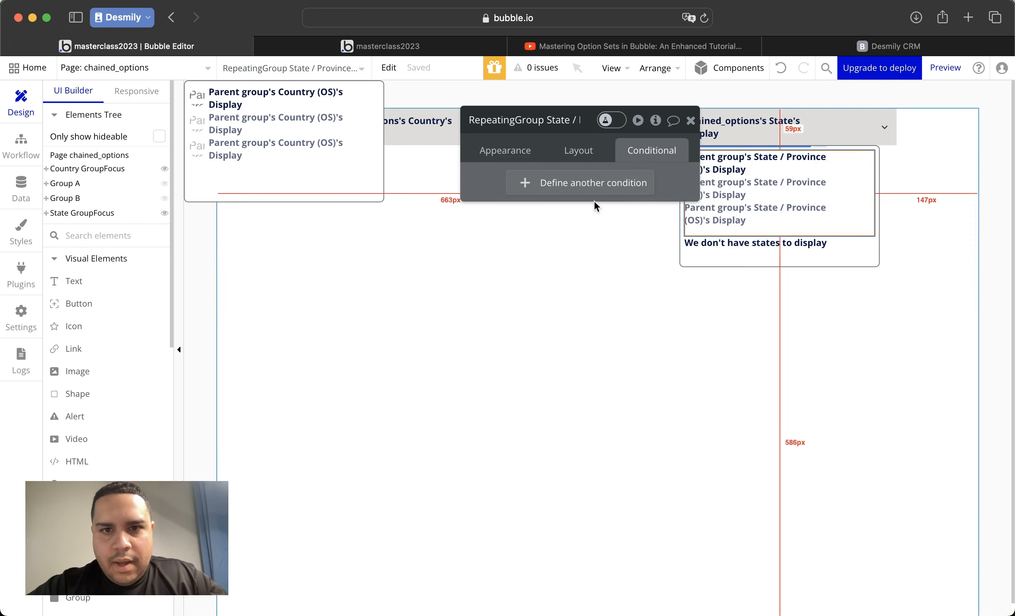
{"action": "right_click", "coordinate": [526, 132]}
{"action": "left_click", "coordinate": [598, 140]}
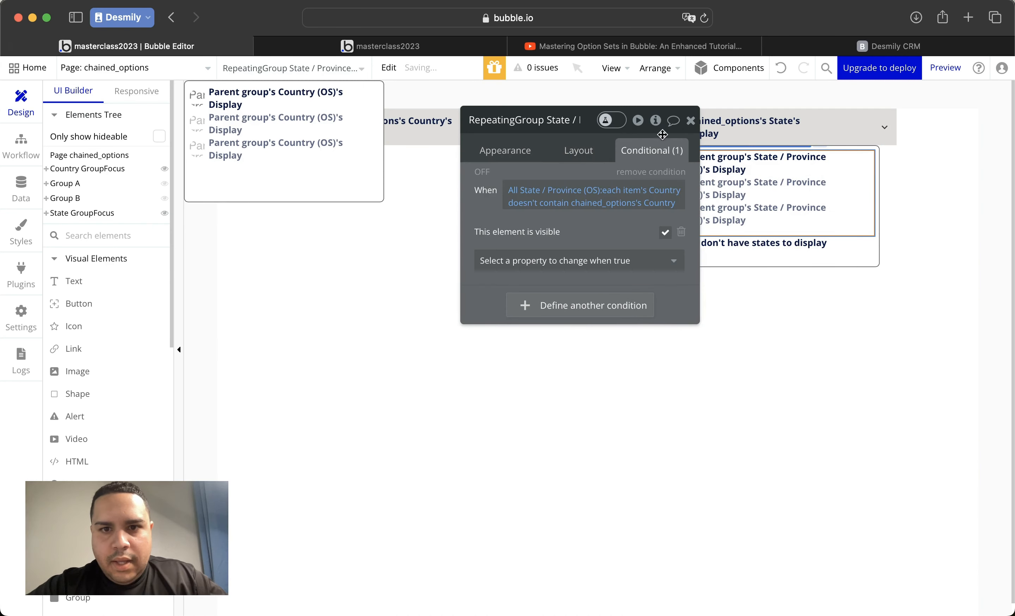
{"action": "left_click", "coordinate": [590, 153]}
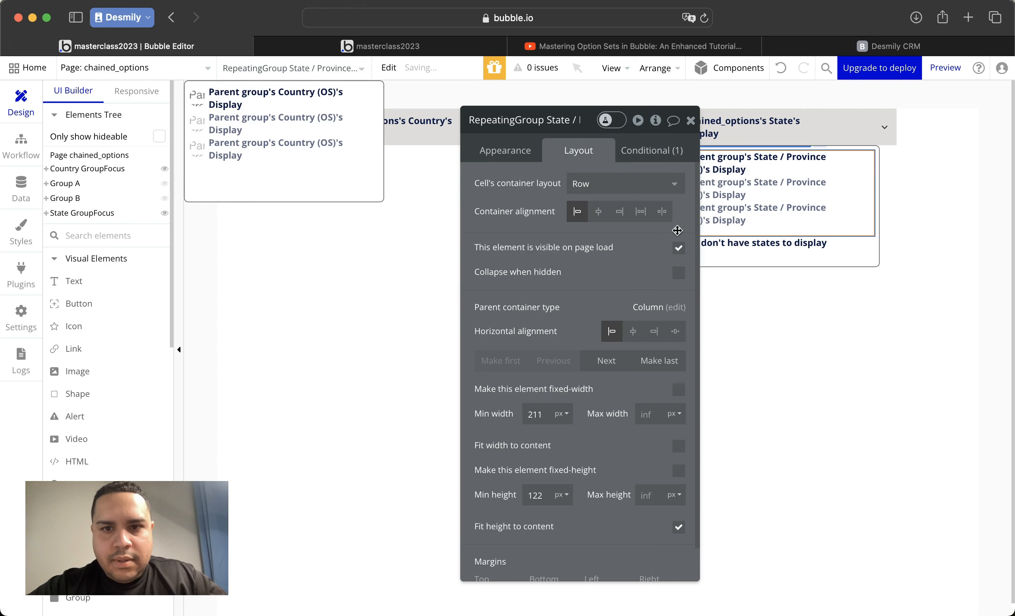
{"action": "left_click", "coordinate": [679, 273]}
{"action": "left_click", "coordinate": [691, 124]}
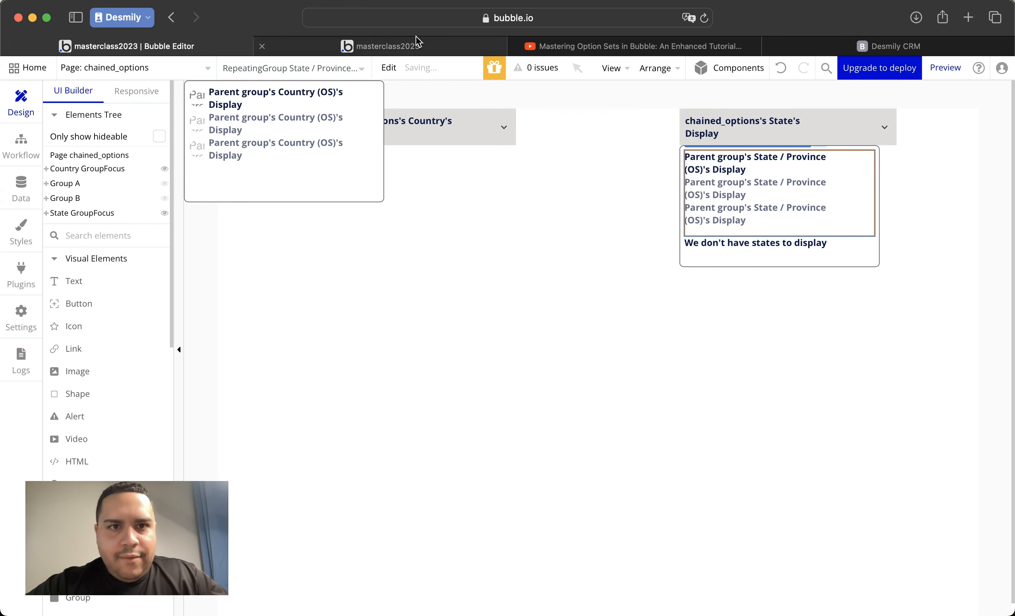
In the preview, choose Albania and confirm the state list reads 'We don't have states to display'
{"action": "left_click", "coordinate": [415, 39]}
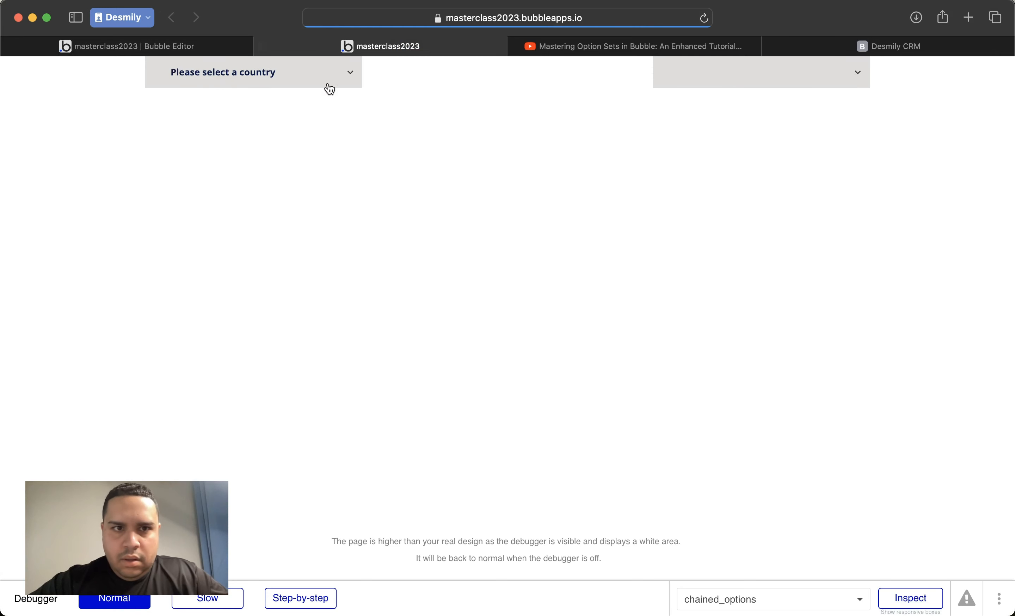
{"action": "left_click", "coordinate": [320, 79]}
{"action": "left_click", "coordinate": [204, 150]}
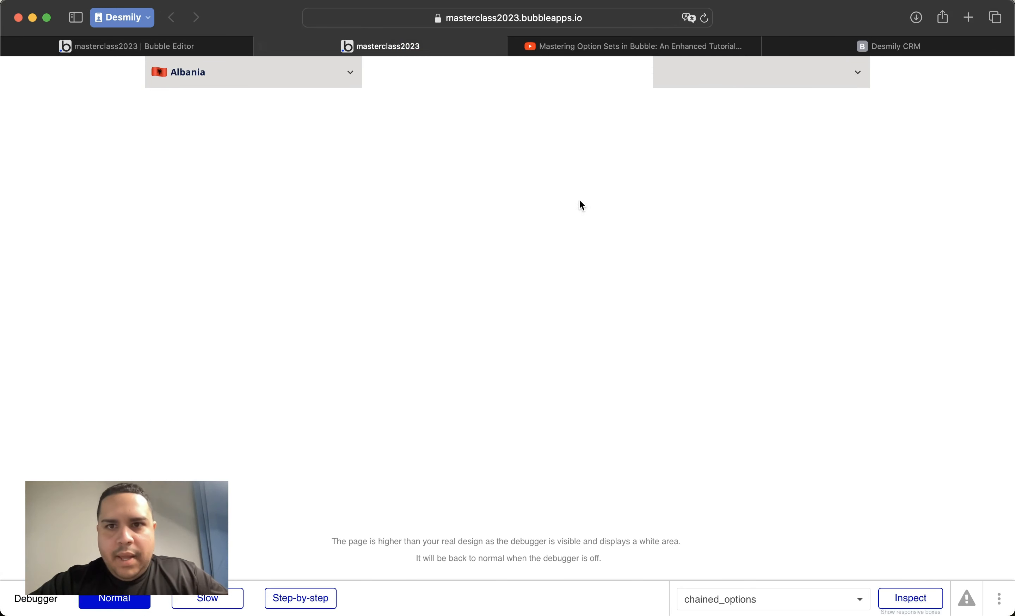
{"action": "left_click", "coordinate": [757, 78]}
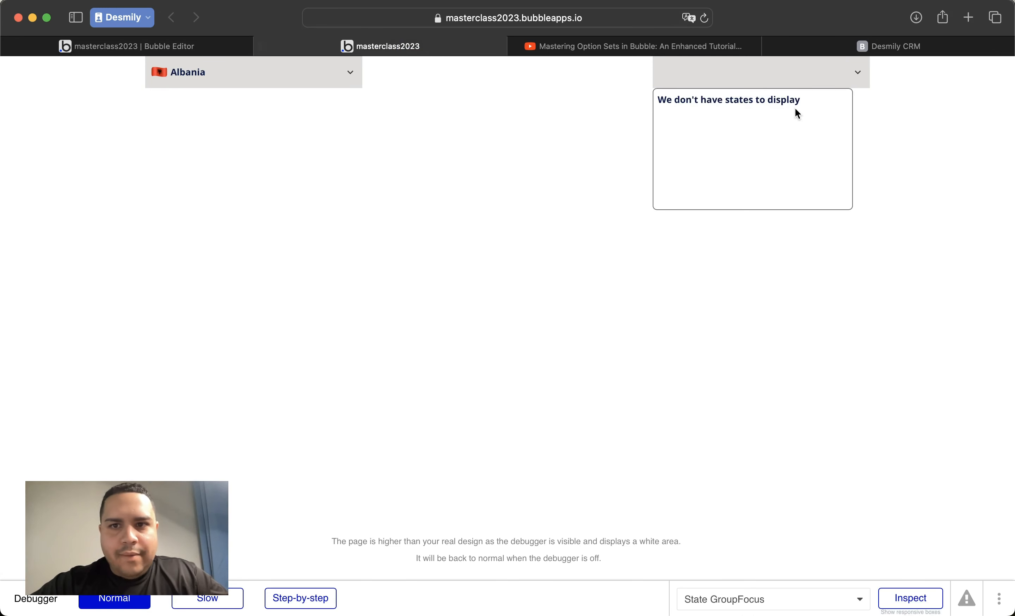
{"action": "left_click", "coordinate": [287, 75]}
{"action": "scroll", "coordinate": [276, 390], "scroll_direction": "down", "scroll_amount": 10}
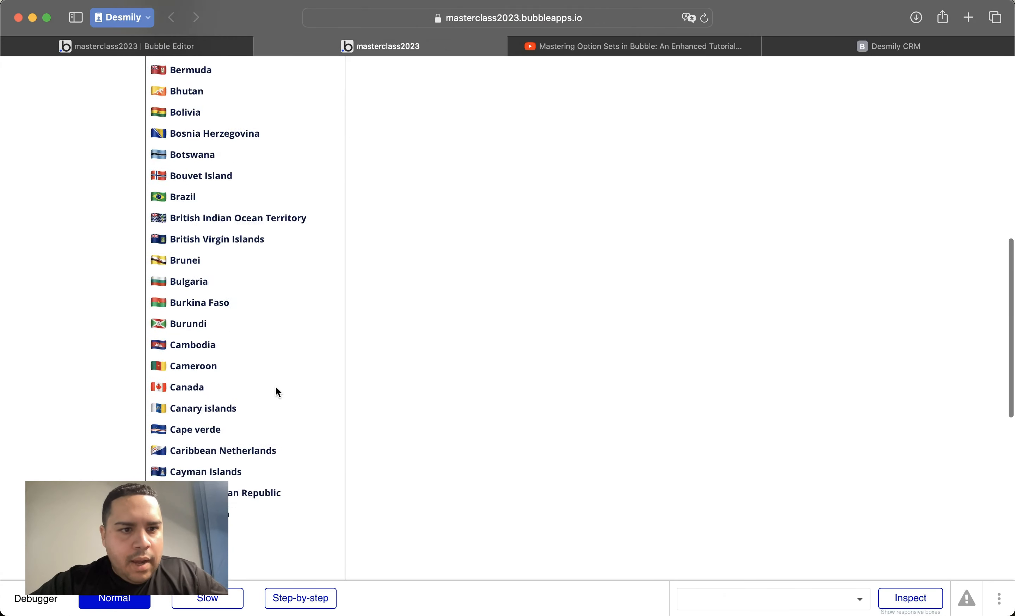
{"action": "scroll", "coordinate": [276, 388], "scroll_direction": "down", "scroll_amount": 5}
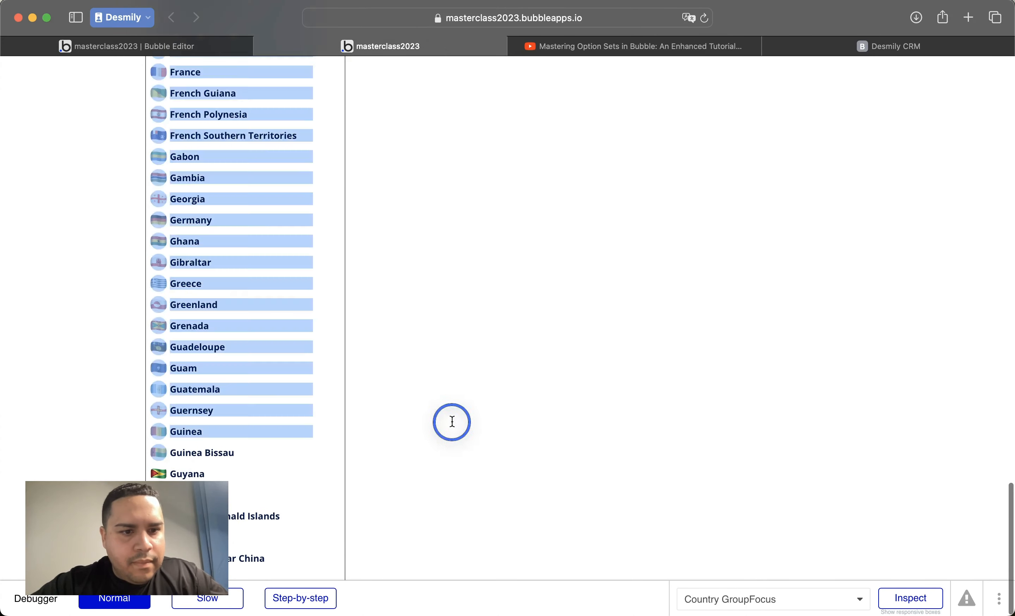
{"action": "scroll", "coordinate": [230, 434], "scroll_direction": "down", "scroll_amount": 2}
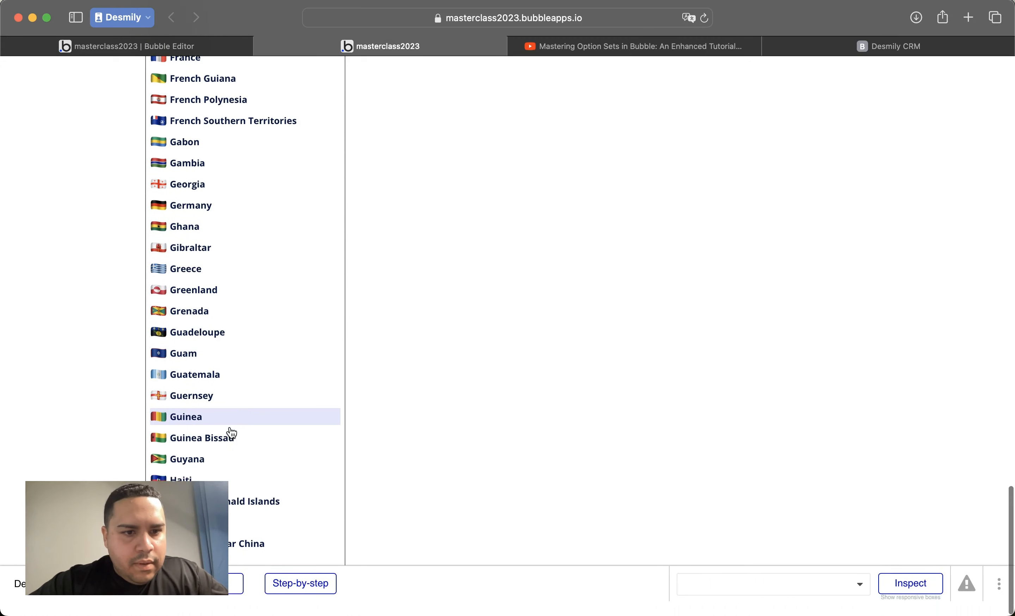
{"action": "scroll", "coordinate": [229, 422], "scroll_direction": "up", "scroll_amount": 15}
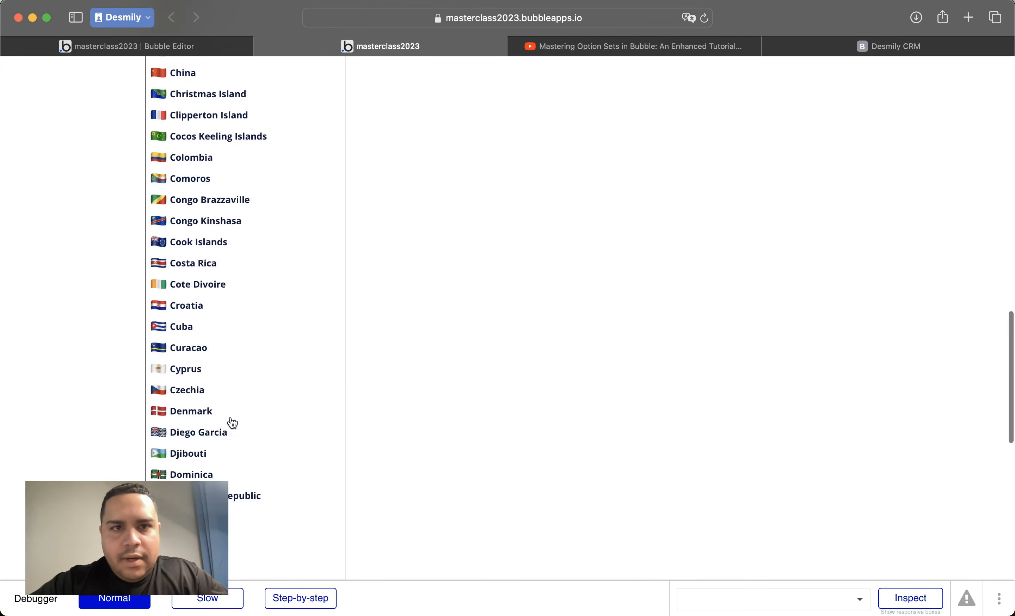
{"action": "left_click", "coordinate": [151, 46]}
Scroll through the country dropdown in the debug-mode app preview
{"action": "left_click", "coordinate": [486, 273]}
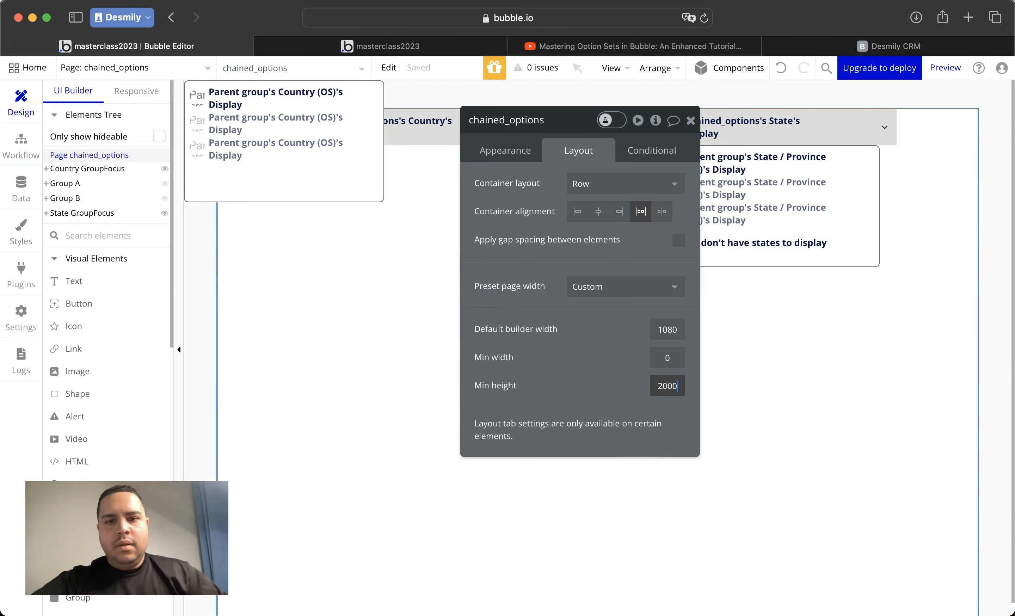
{"action": "left_click", "coordinate": [336, 49]}
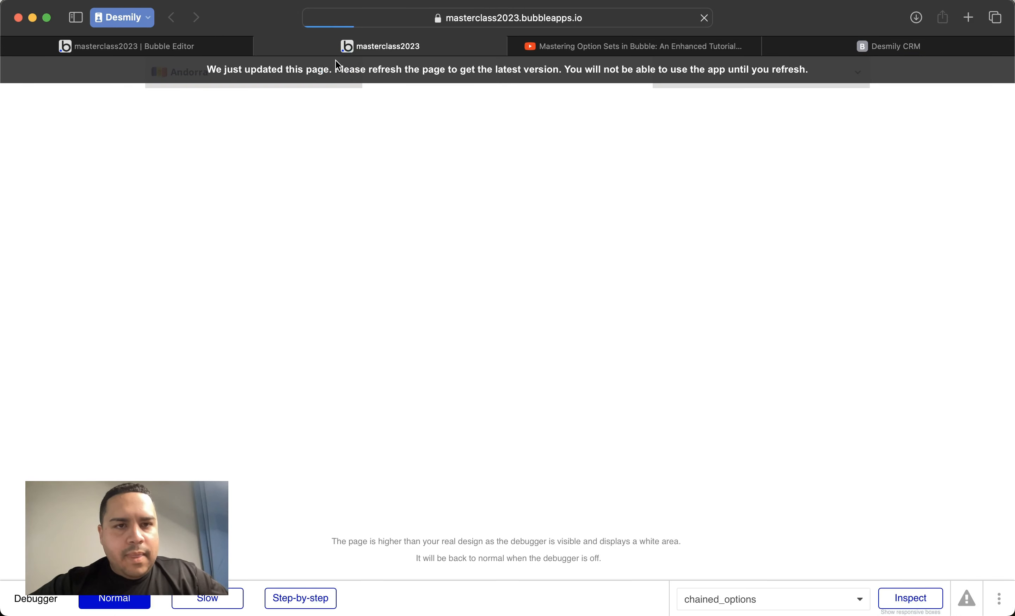
{"action": "left_click", "coordinate": [313, 84]}
{"action": "scroll", "coordinate": [265, 296], "scroll_direction": "down", "scroll_amount": 10}
{"action": "scroll", "coordinate": [265, 298], "scroll_direction": "down", "scroll_amount": 3}
{"action": "scroll", "coordinate": [261, 491], "scroll_direction": "down", "scroll_amount": 5}
{"action": "scroll", "coordinate": [259, 488], "scroll_direction": "down", "scroll_amount": 10}
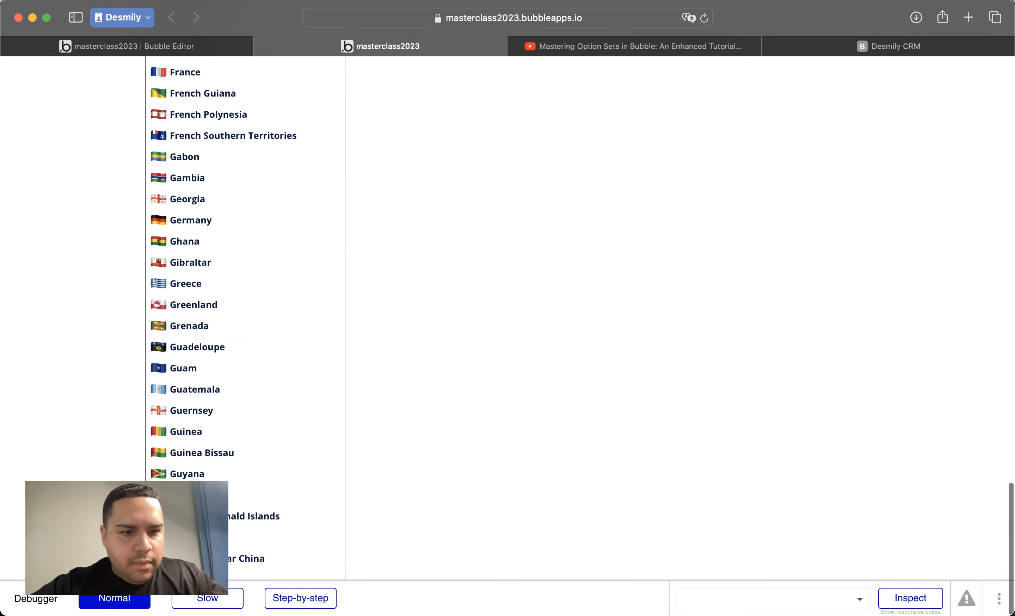
{"action": "scroll", "coordinate": [236, 246], "scroll_direction": "up", "scroll_amount": 10}
{"action": "scroll", "coordinate": [237, 245], "scroll_direction": "up", "scroll_amount": 10}
{"action": "scroll", "coordinate": [237, 245], "scroll_direction": "down", "scroll_amount": 15}
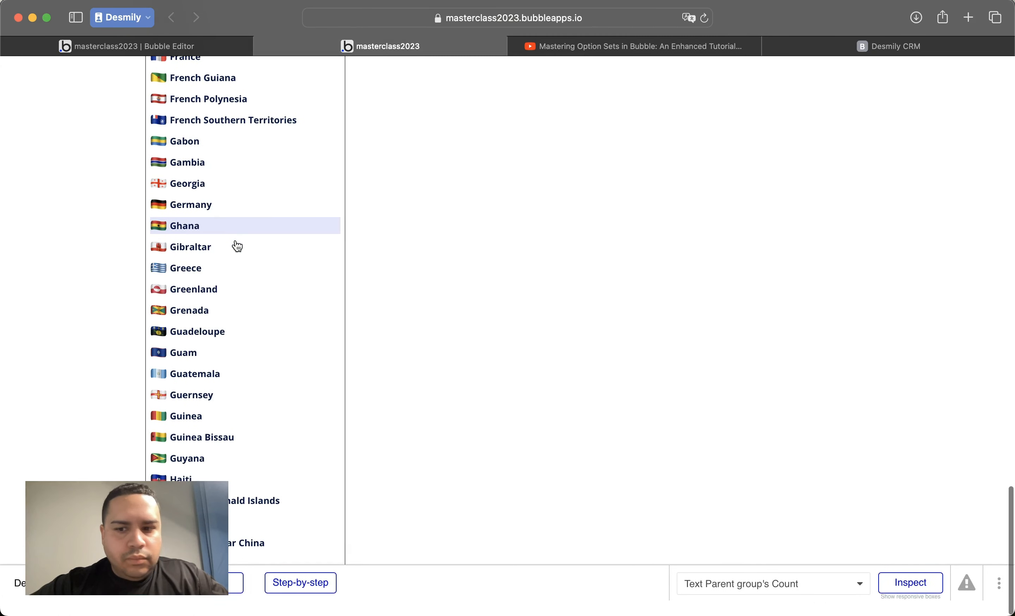
Reload the preview with 'mode=true' removed from the address so debug mode is off
{"action": "left_click", "coordinate": [513, 18]}
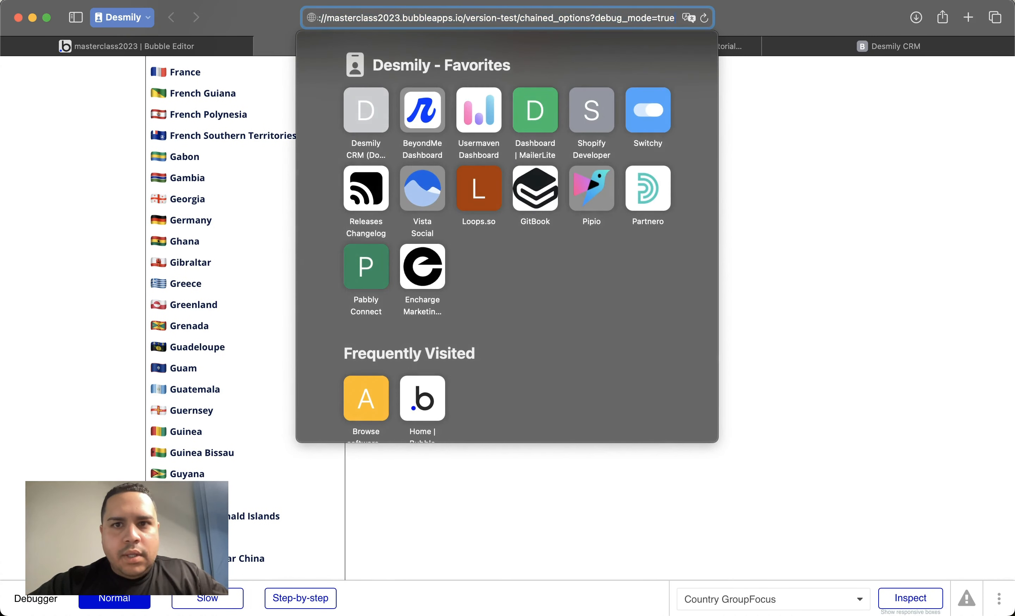
{"action": "key", "text": "Right"}
{"action": "key", "text": "BackSpace"}
{"action": "key", "text": "BackSpace"}
{"action": "key", "text": "BackSpace"}
{"action": "key", "text": "BackSpace"}
{"action": "key", "text": "BackSpace"}
{"action": "key", "text": "BackSpace"}
{"action": "key", "text": "BackSpace"}
{"action": "key", "text": "BackSpace"}
{"action": "key", "text": "BackSpace"}
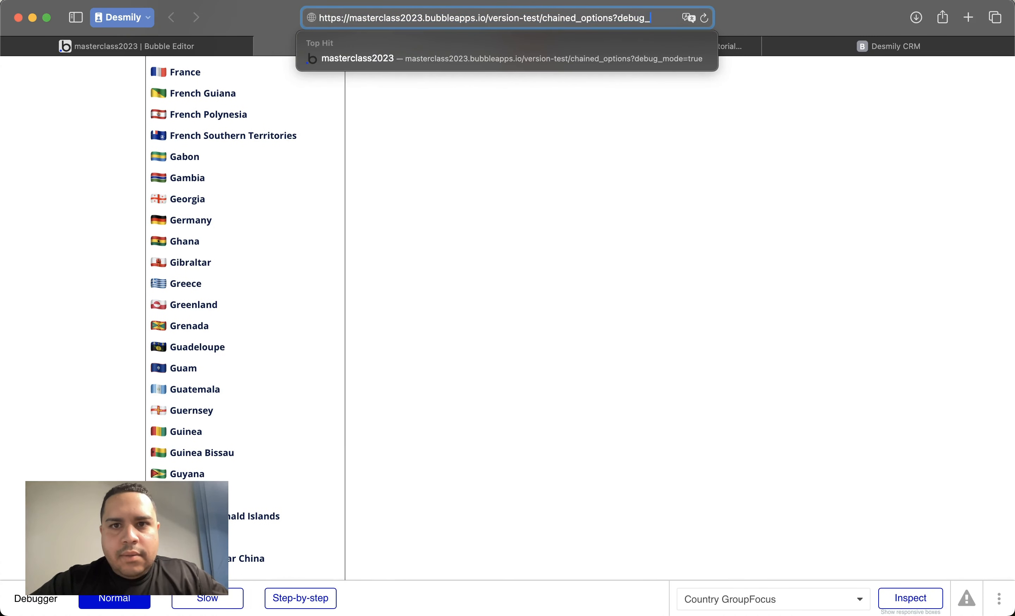
{"action": "key", "text": "Return"}
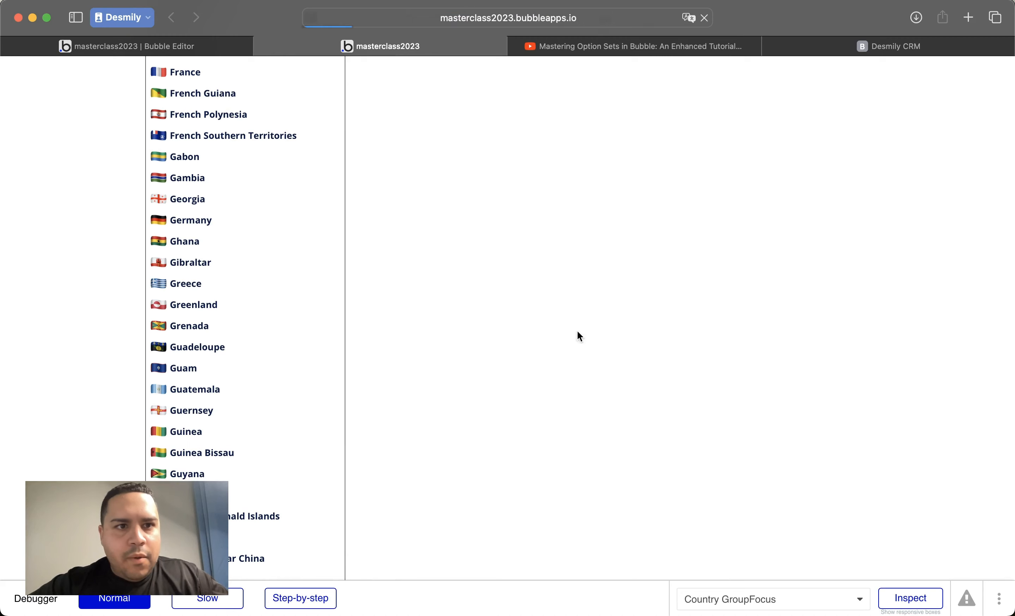
Choose United States of America and confirm the state dropdown still shows no states
{"action": "left_click", "coordinate": [299, 72]}
{"action": "scroll", "coordinate": [238, 362], "scroll_direction": "down", "scroll_amount": 10}
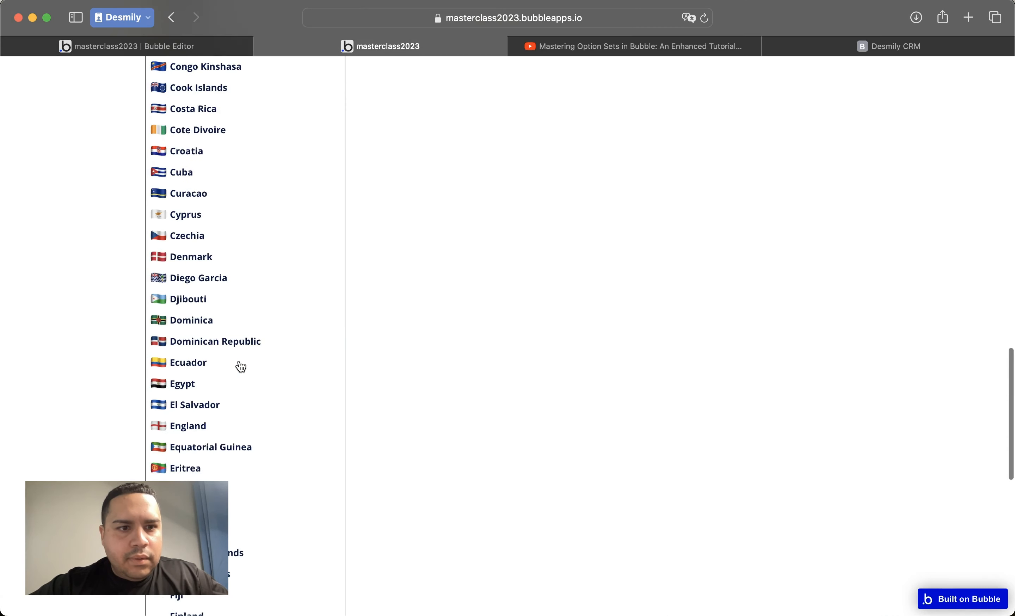
{"action": "scroll", "coordinate": [240, 367], "scroll_direction": "down", "scroll_amount": 10}
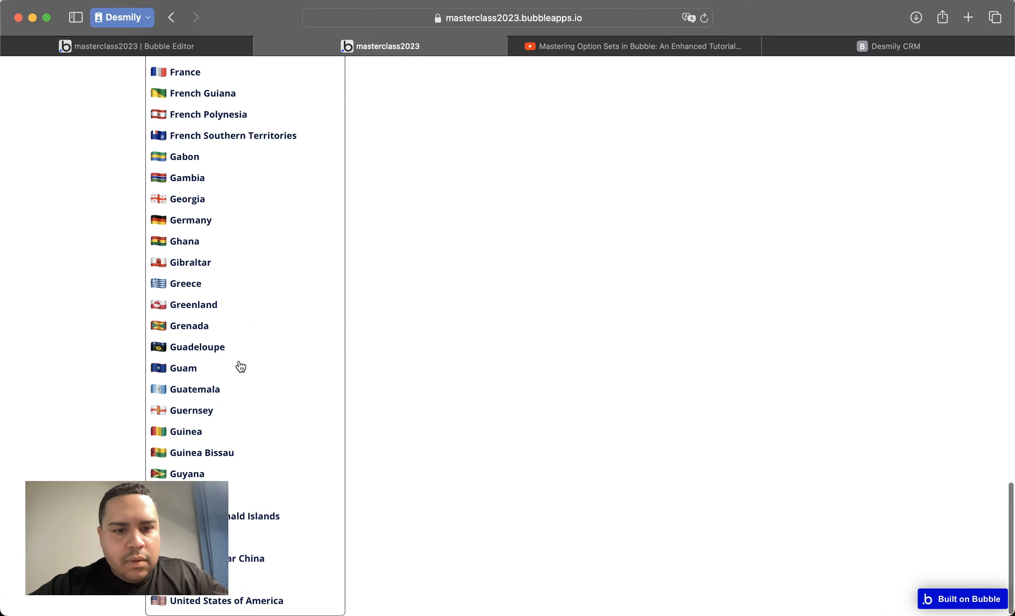
{"action": "left_click", "coordinate": [194, 602]}
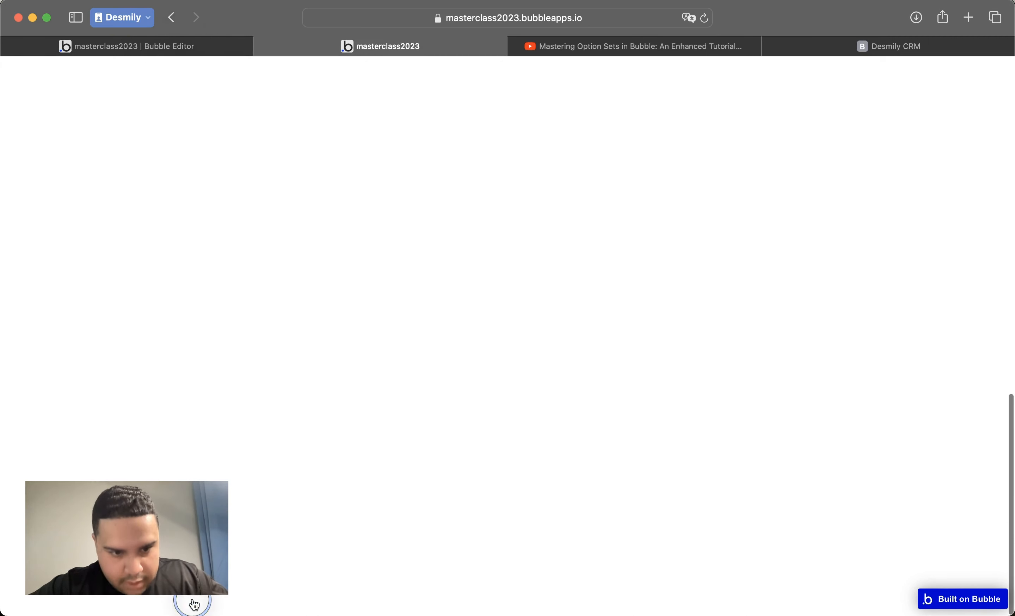
{"action": "left_click", "coordinate": [734, 72]}
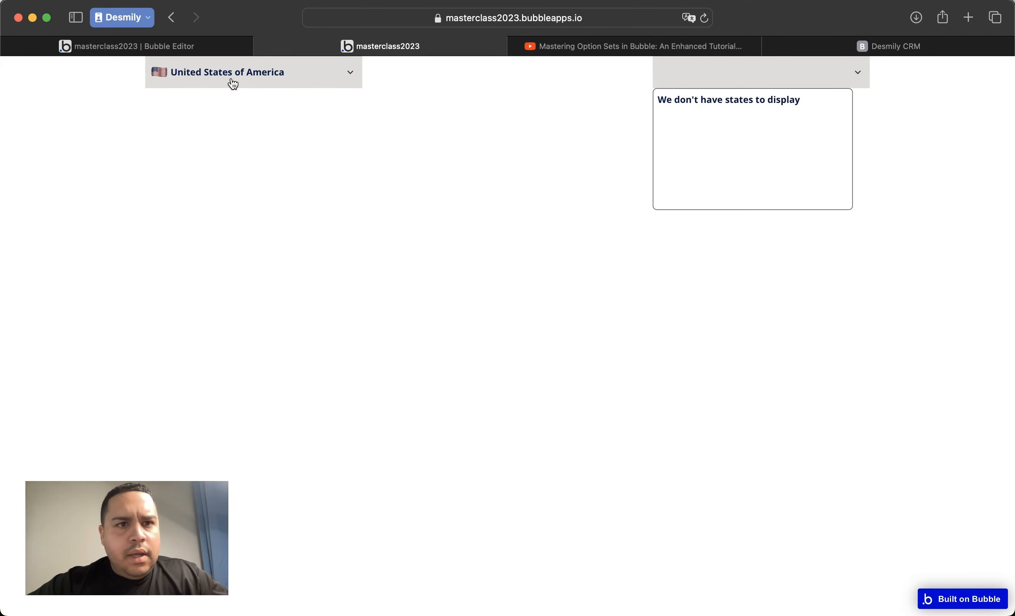
Back in the editor, select the state repeating group and view its data source settings
{"action": "left_click", "coordinate": [181, 45]}
{"action": "left_click", "coordinate": [800, 189]}
{"action": "left_click", "coordinate": [527, 161]}
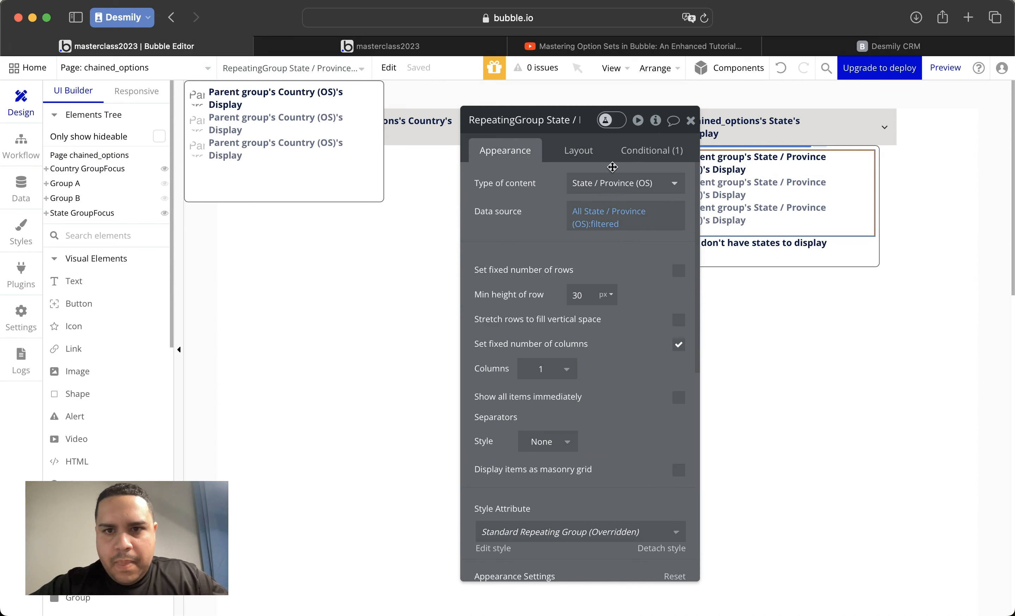
Clear the state list's When expression and begin rebuilding it from its List of State / Province (OS)s
{"action": "left_click", "coordinate": [632, 156]}
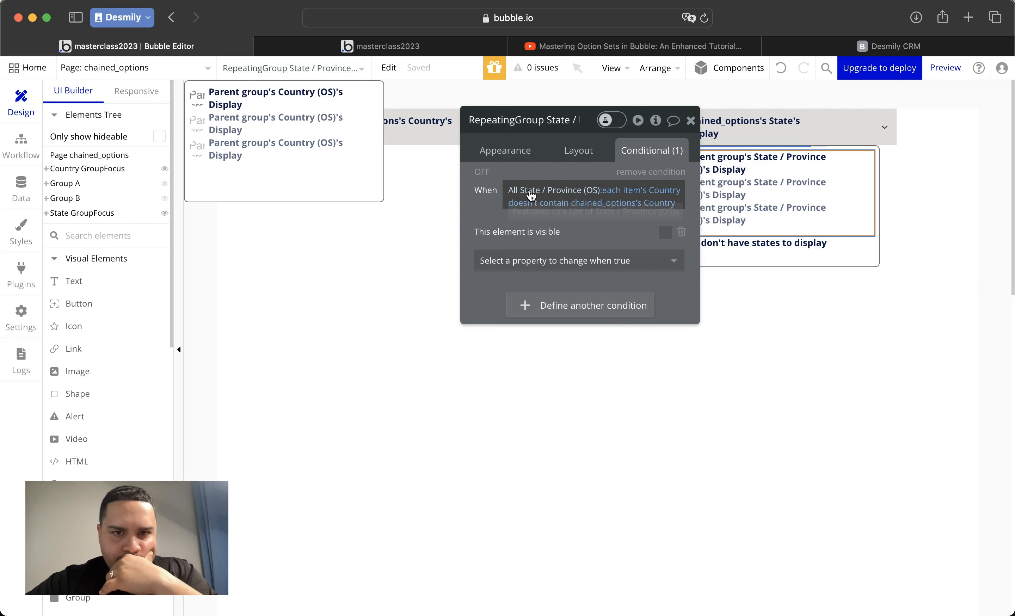
{"action": "right_click", "coordinate": [553, 192]}
{"action": "left_click", "coordinate": [626, 191]}
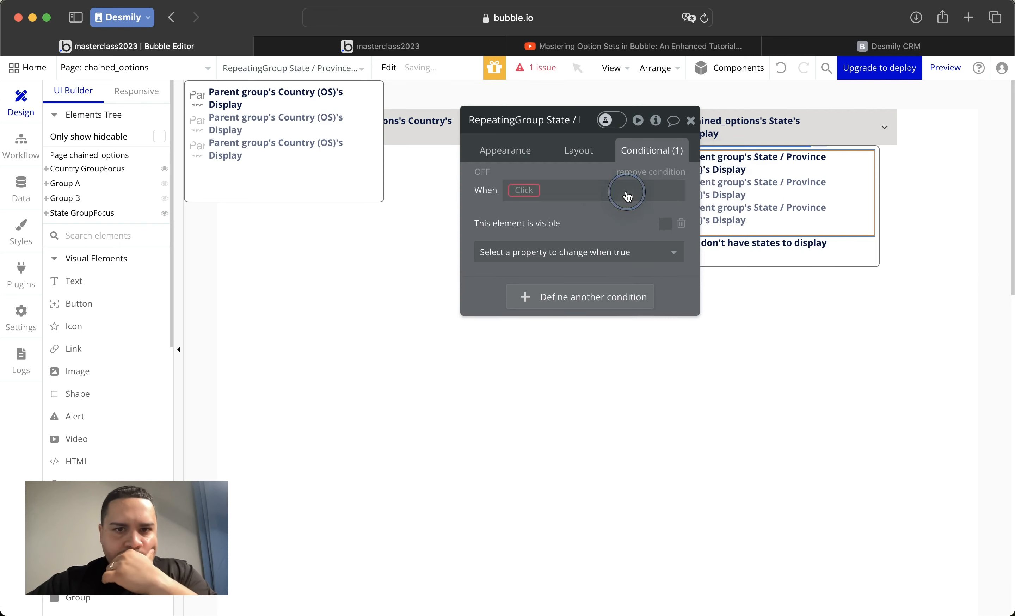
{"action": "left_click", "coordinate": [525, 191]}
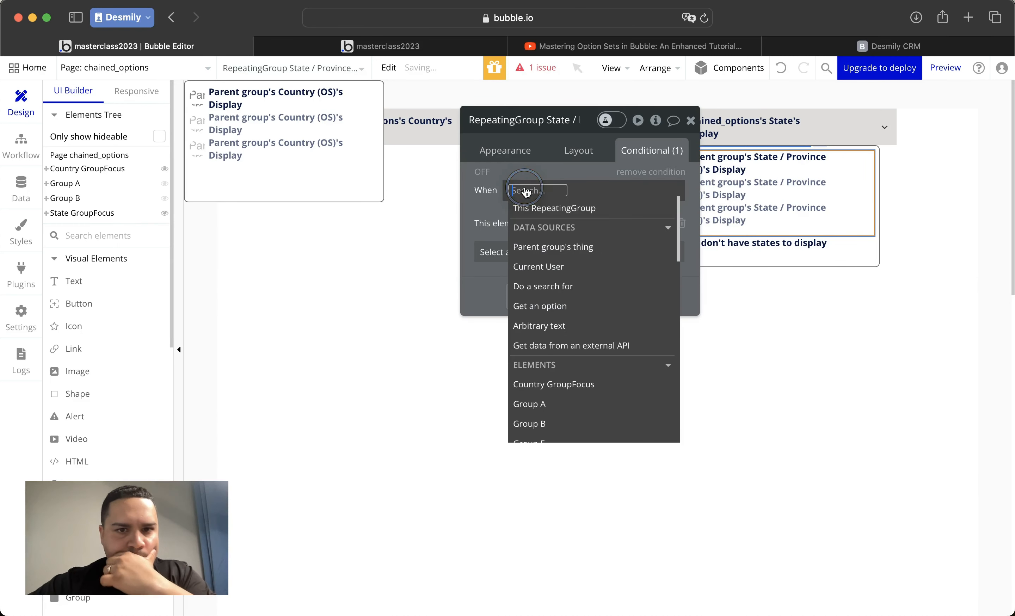
{"action": "left_click", "coordinate": [553, 213]}
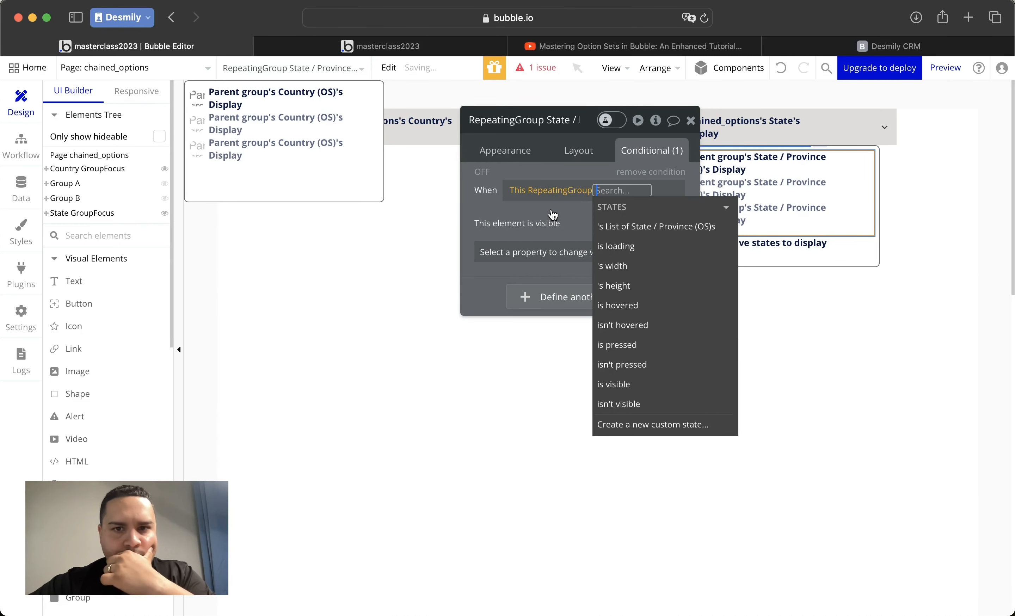
{"action": "left_click", "coordinate": [649, 232]}
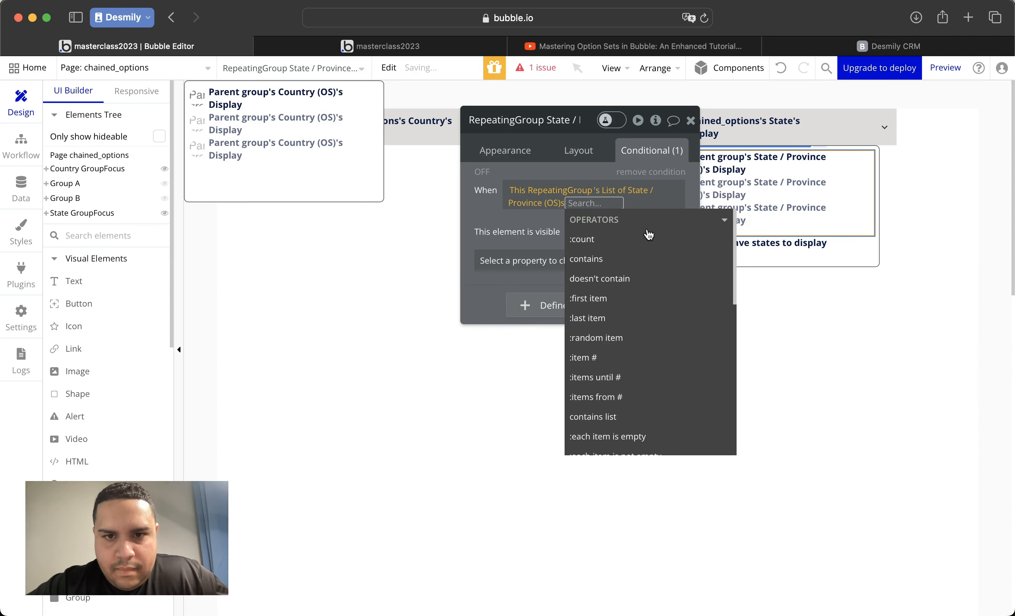
Remove the state list's condition entirely so none remain
{"action": "left_click", "coordinate": [543, 204]}
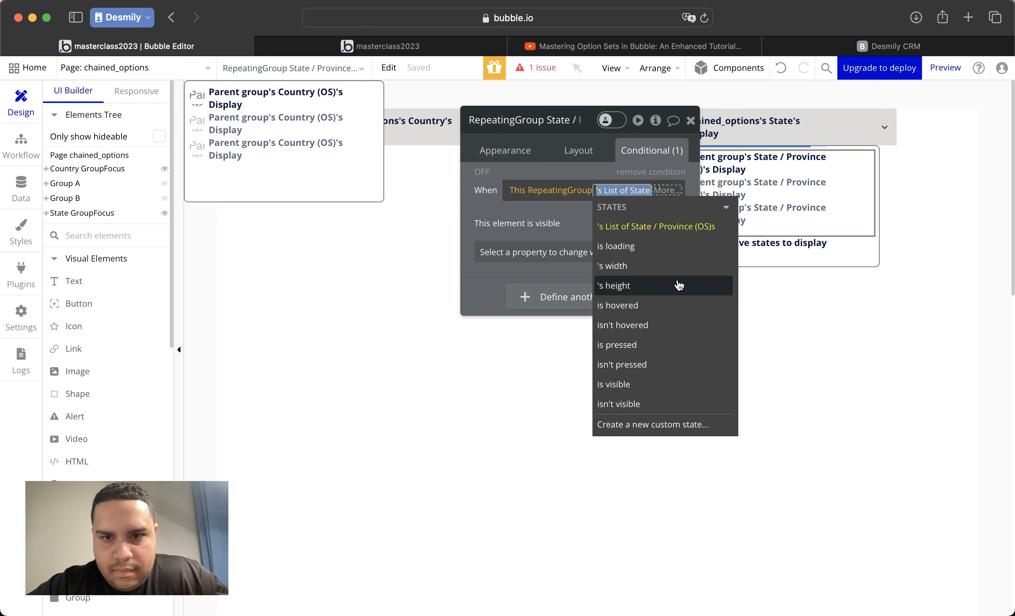
{"action": "left_click", "coordinate": [551, 190]}
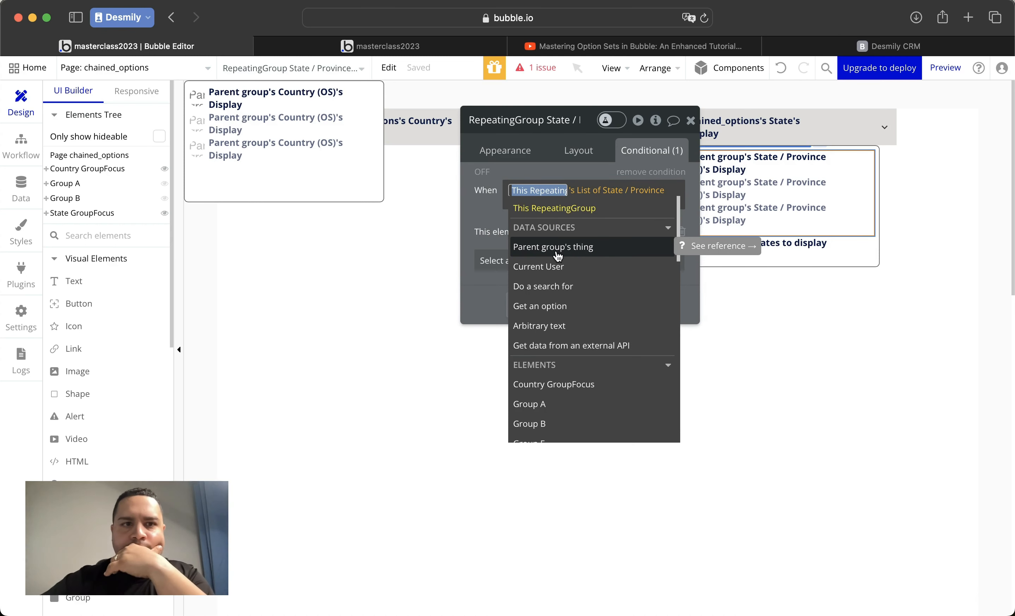
{"action": "scroll", "coordinate": [577, 308], "scroll_direction": "down", "scroll_amount": 3}
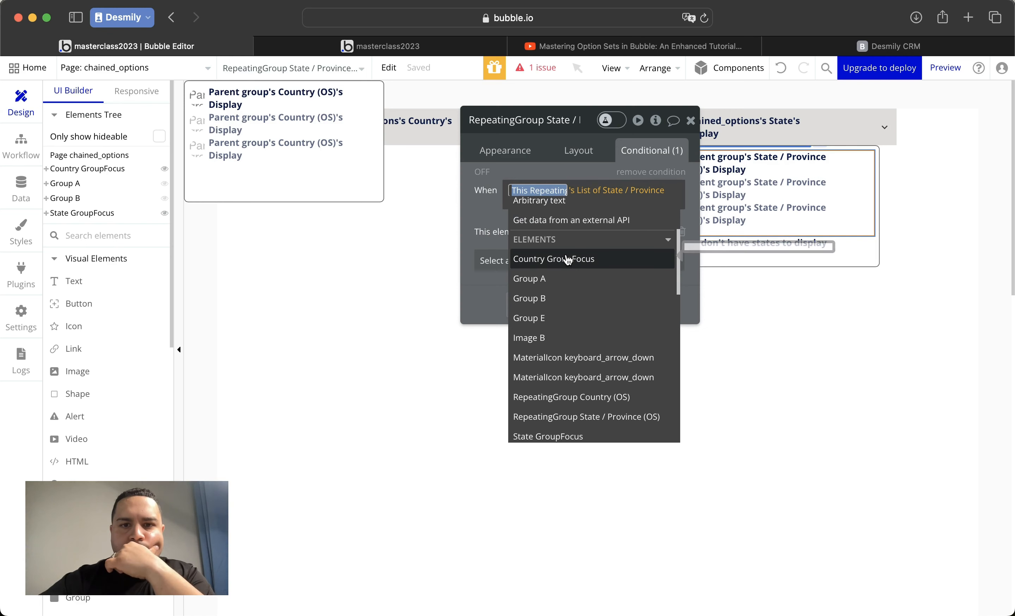
{"action": "left_click", "coordinate": [647, 174]}
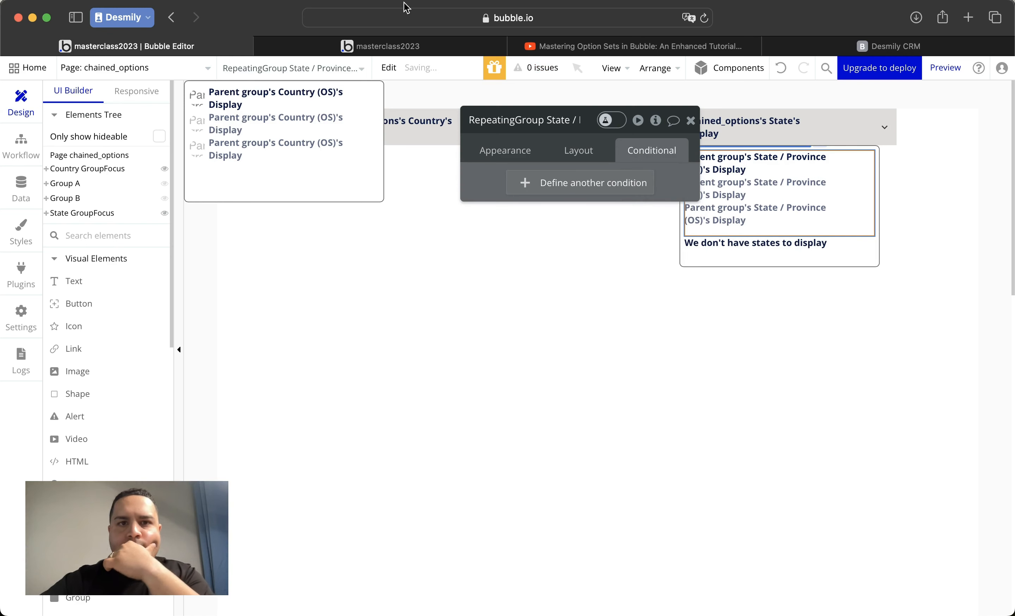
{"action": "left_click", "coordinate": [386, 49]}
Reload the preview and choose United States of America, which still shows no states
{"action": "left_click", "coordinate": [392, 75]}
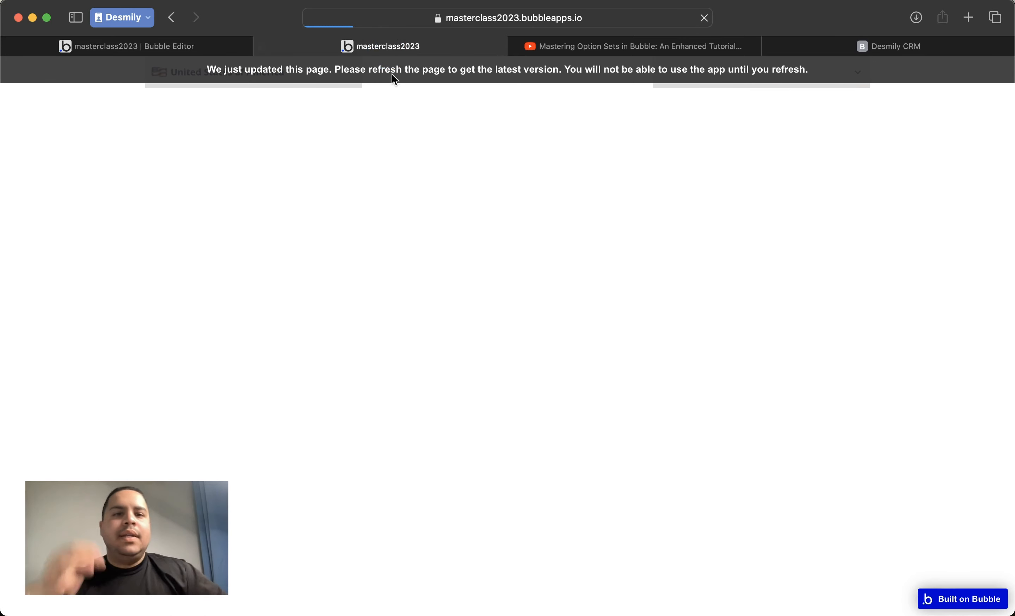
{"action": "left_click", "coordinate": [327, 77]}
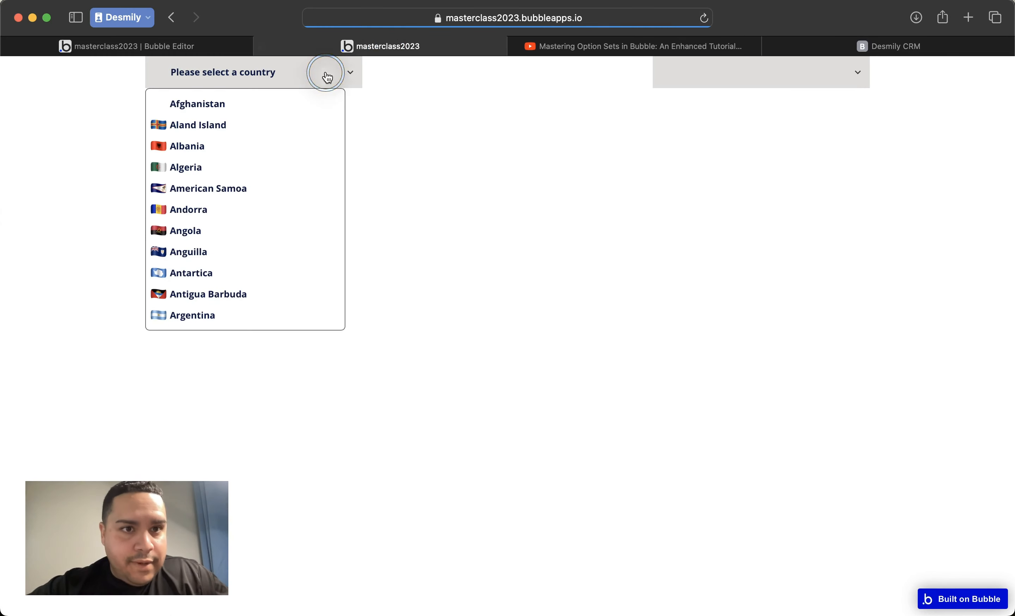
{"action": "scroll", "coordinate": [267, 236], "scroll_direction": "down", "scroll_amount": 20}
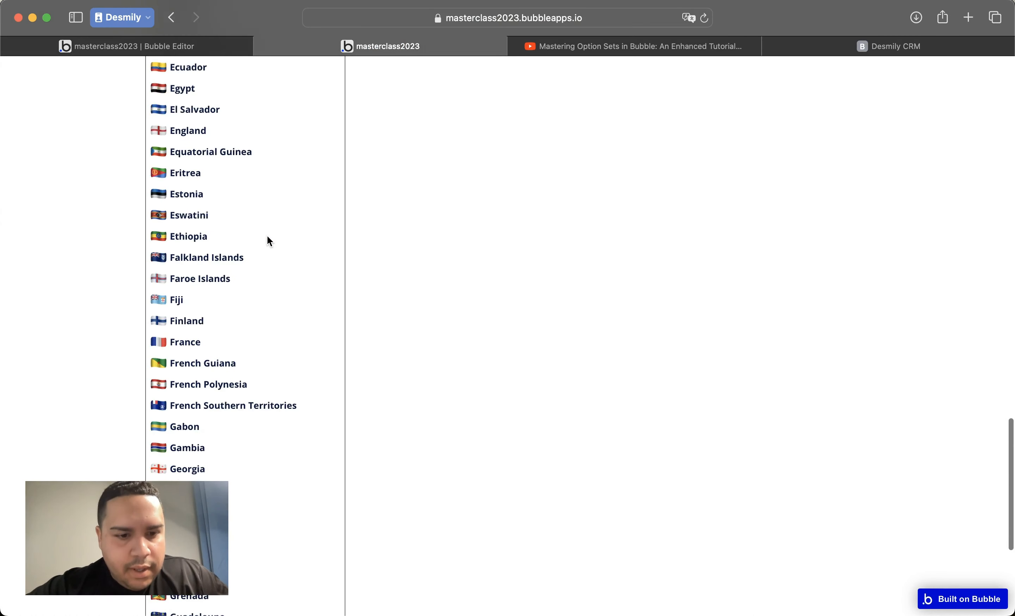
{"action": "scroll", "coordinate": [267, 240], "scroll_direction": "down", "scroll_amount": 5}
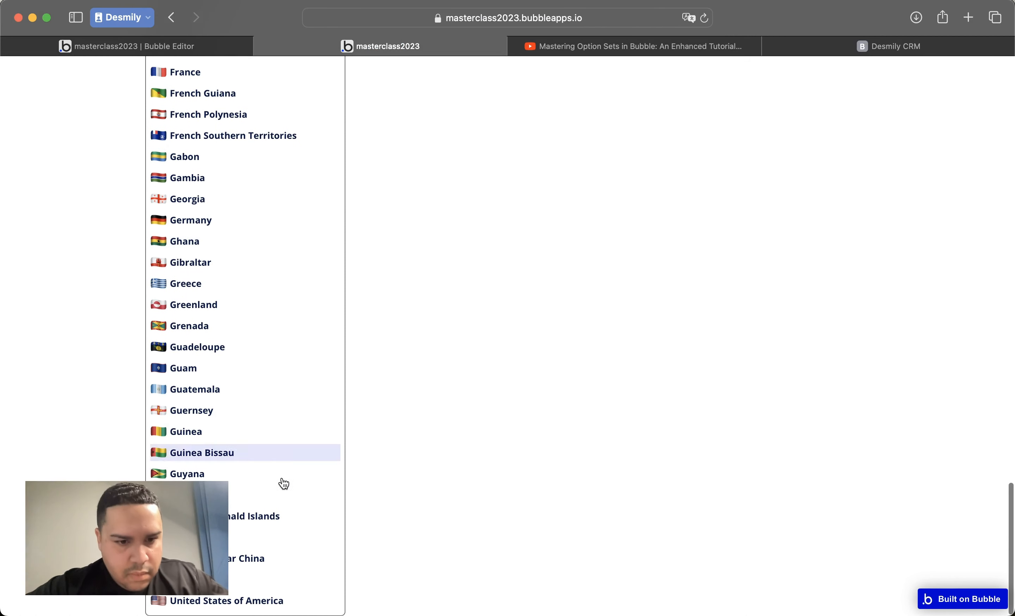
{"action": "left_click", "coordinate": [290, 598]}
{"action": "scroll", "coordinate": [531, 322], "scroll_direction": "up", "scroll_amount": 20}
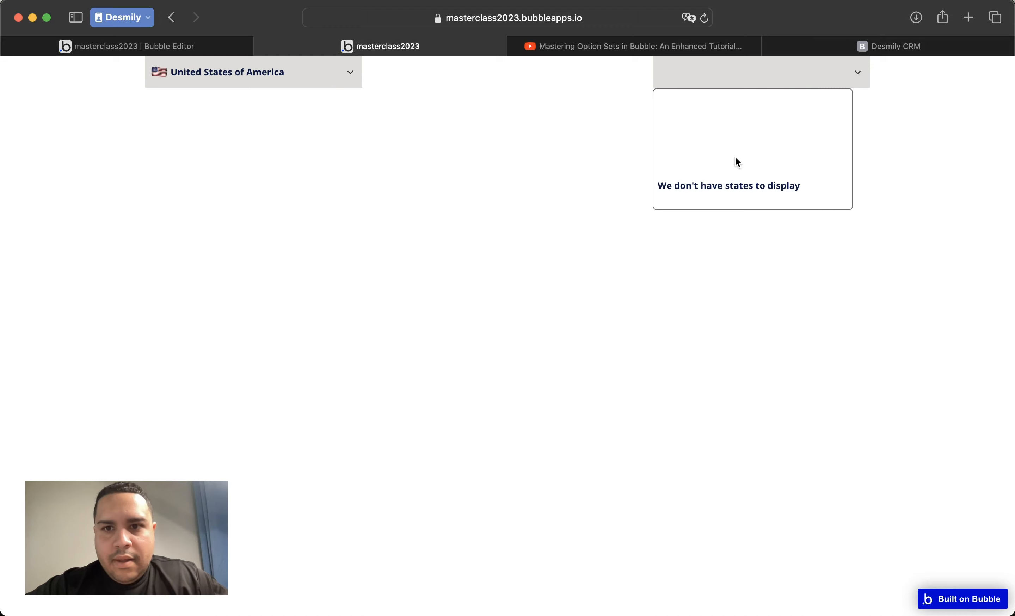
In the editor, select the state repeating group and show its data source settings
{"action": "left_click", "coordinate": [210, 45]}
{"action": "left_click", "coordinate": [746, 198]}
{"action": "left_click", "coordinate": [511, 152]}
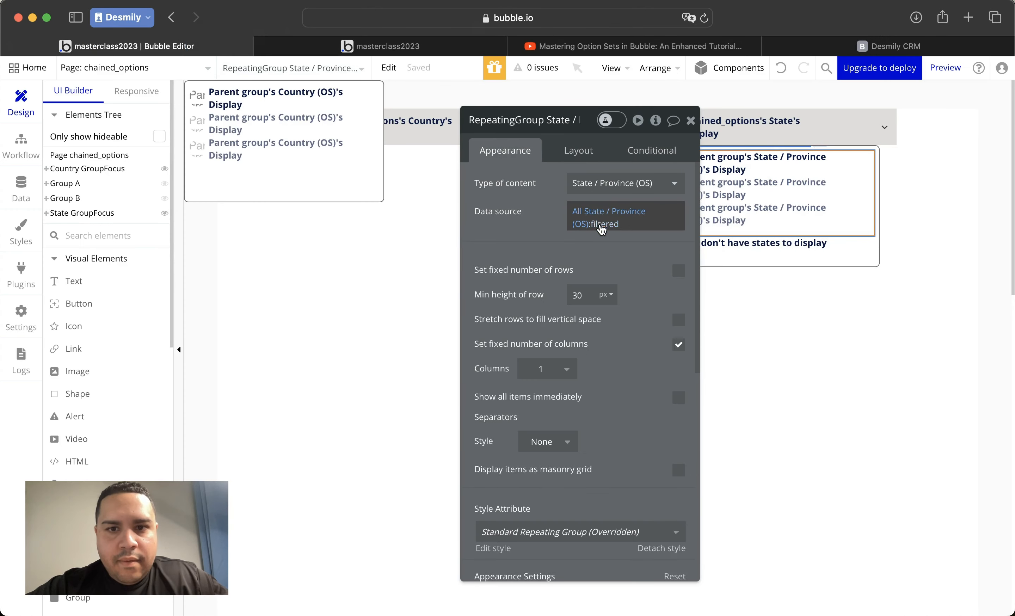
In the State / Province (OS) option set, set Alamaba's Country to United States of America
{"action": "left_click", "coordinate": [601, 226]}
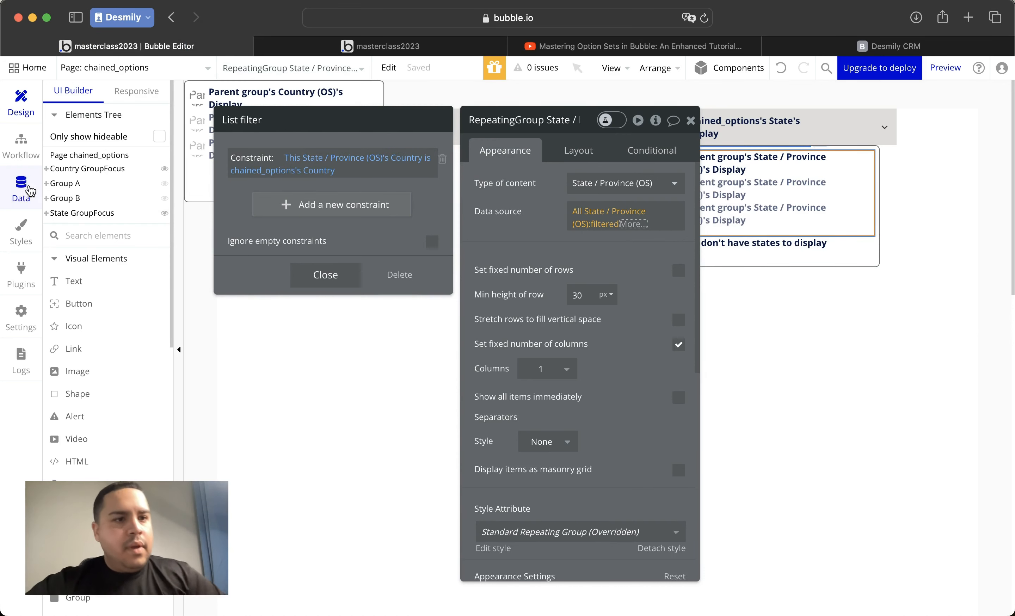
{"action": "left_click", "coordinate": [20, 187]}
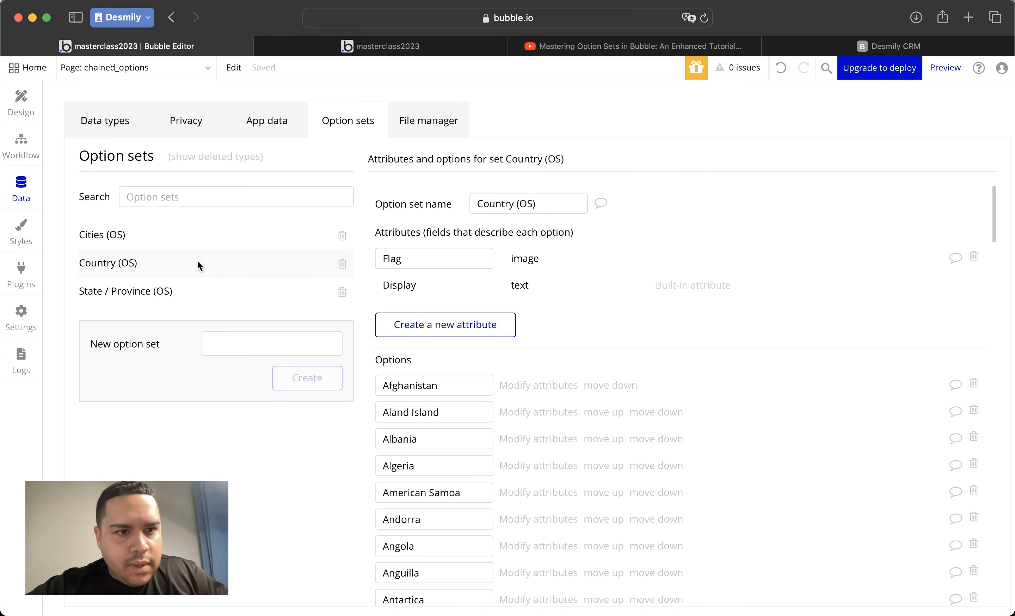
{"action": "left_click", "coordinate": [174, 295]}
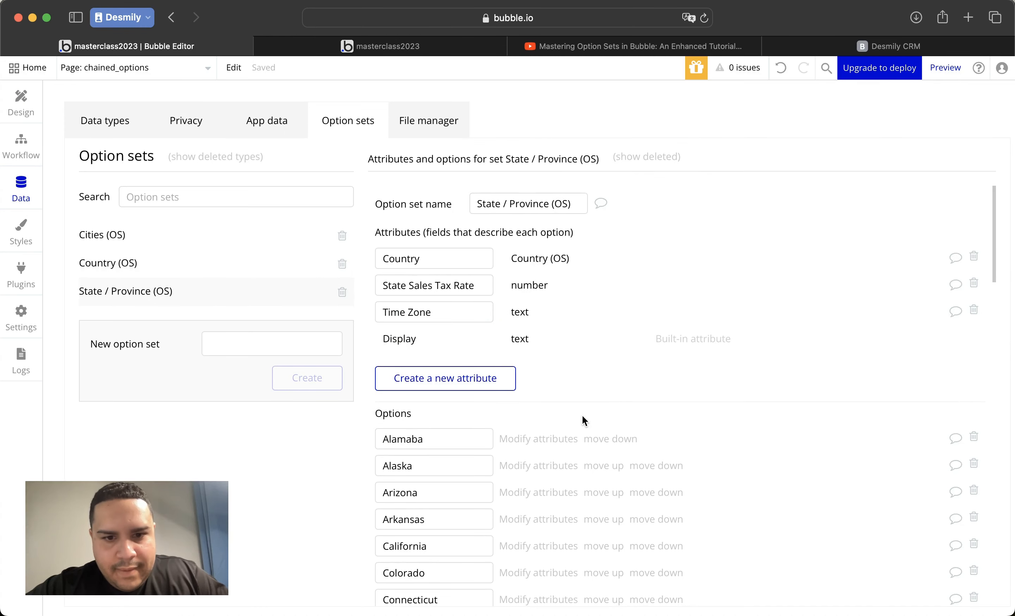
{"action": "scroll", "coordinate": [584, 420], "scroll_direction": "down", "scroll_amount": 3}
{"action": "left_click", "coordinate": [539, 312]}
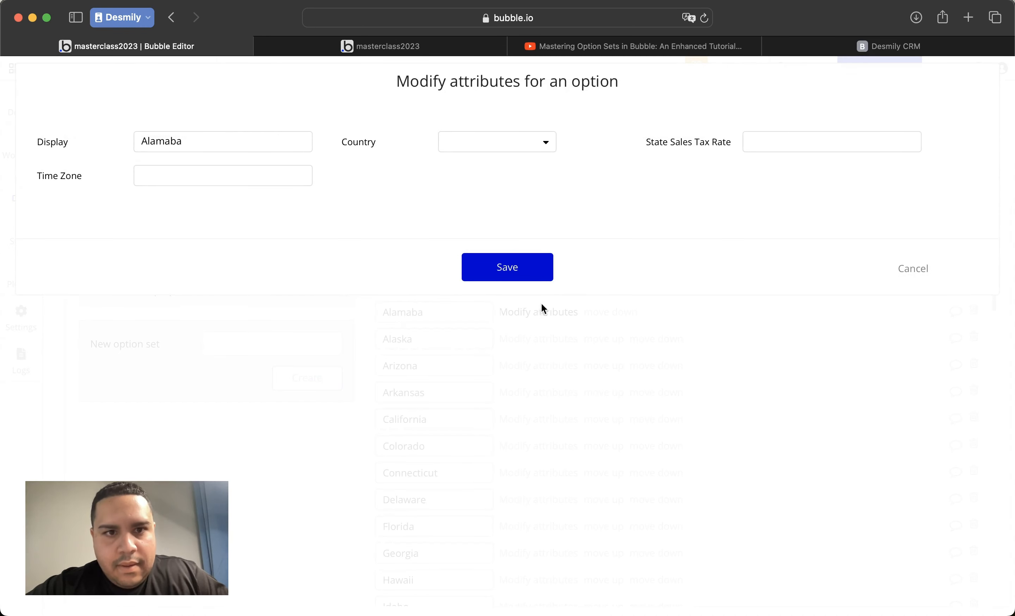
{"action": "left_click", "coordinate": [511, 147]}
{"action": "type", "text": "uni"}
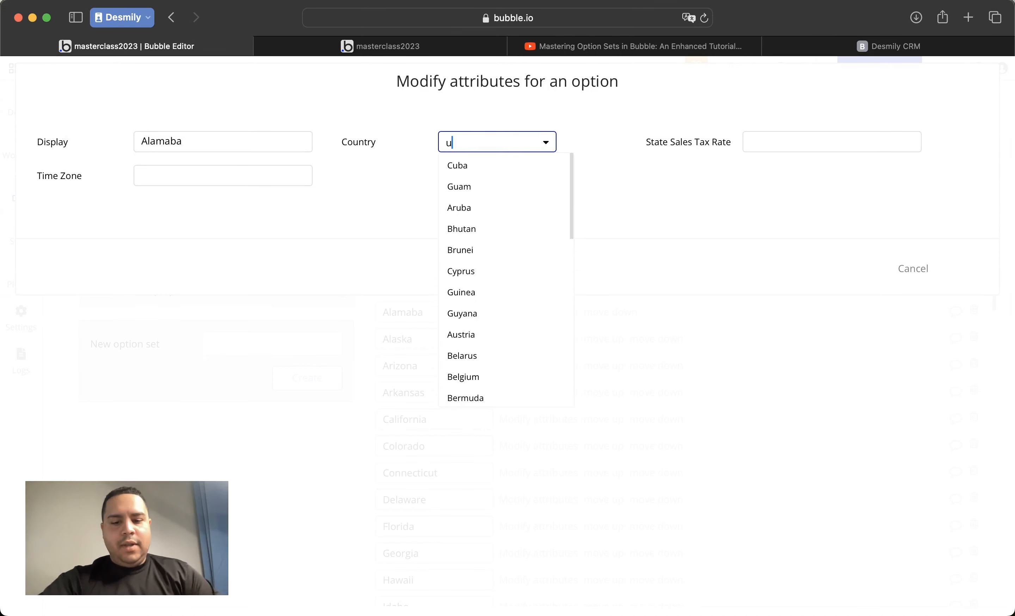
{"action": "left_click", "coordinate": [512, 168]}
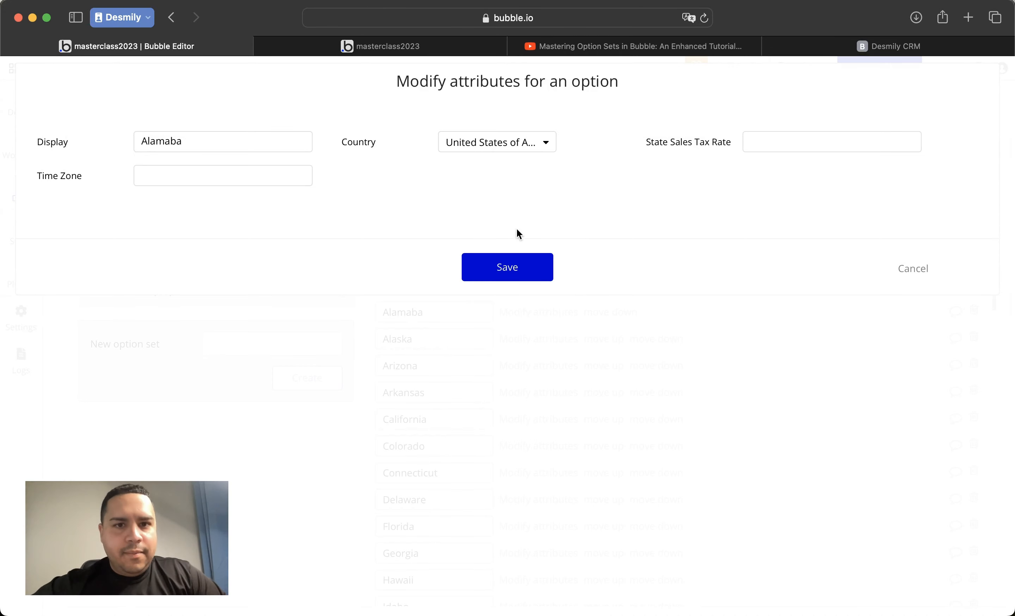
{"action": "left_click", "coordinate": [517, 268]}
Set Alaska's Country to United States of America and reload the app preview
{"action": "left_click", "coordinate": [525, 339]}
{"action": "left_click", "coordinate": [487, 148]}
{"action": "type", "text": "unit"}
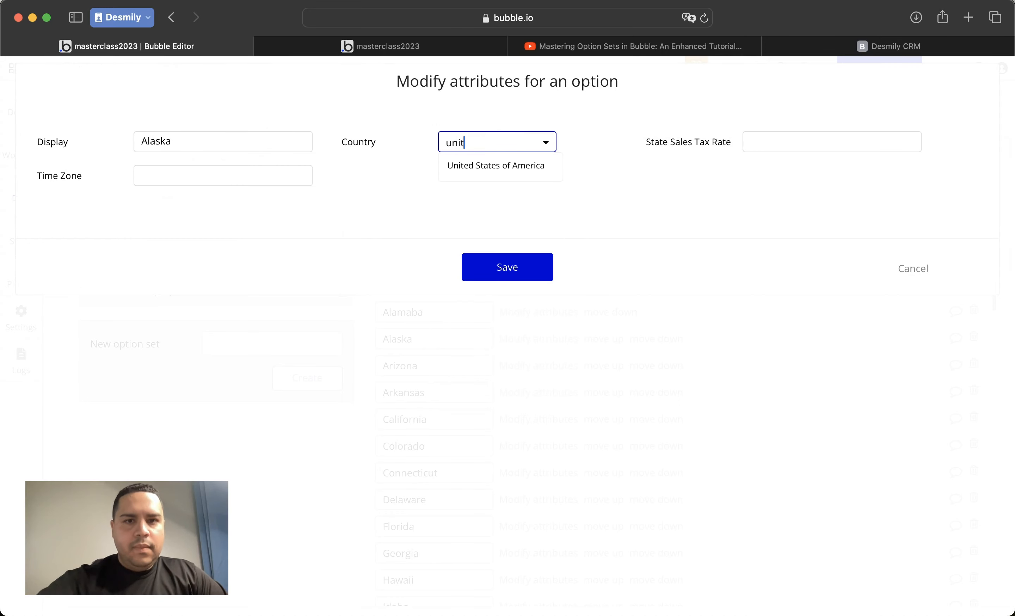
{"action": "left_click", "coordinate": [478, 171]}
{"action": "left_click", "coordinate": [503, 261]}
{"action": "left_click", "coordinate": [21, 102]}
{"action": "left_click", "coordinate": [427, 47]}
{"action": "left_click", "coordinate": [431, 73]}
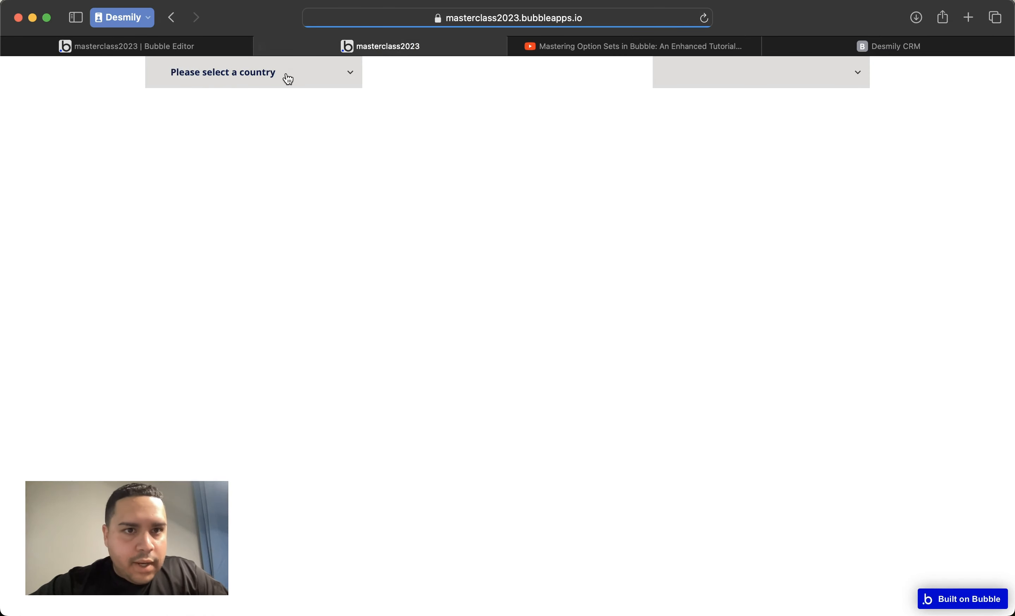
Choose United States of America and confirm the state list shows Alamaba and Alaska
{"action": "left_click", "coordinate": [289, 79]}
{"action": "scroll", "coordinate": [285, 292], "scroll_direction": "down", "scroll_amount": 10}
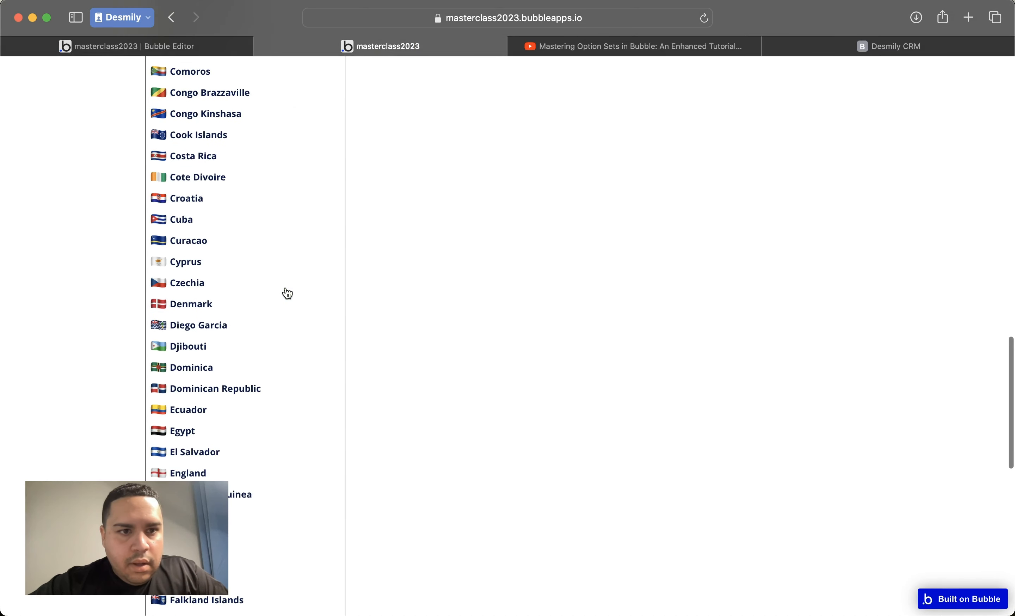
{"action": "scroll", "coordinate": [286, 291], "scroll_direction": "down", "scroll_amount": 10}
{"action": "left_click", "coordinate": [282, 605]}
{"action": "scroll", "coordinate": [642, 330], "scroll_direction": "up", "scroll_amount": 10}
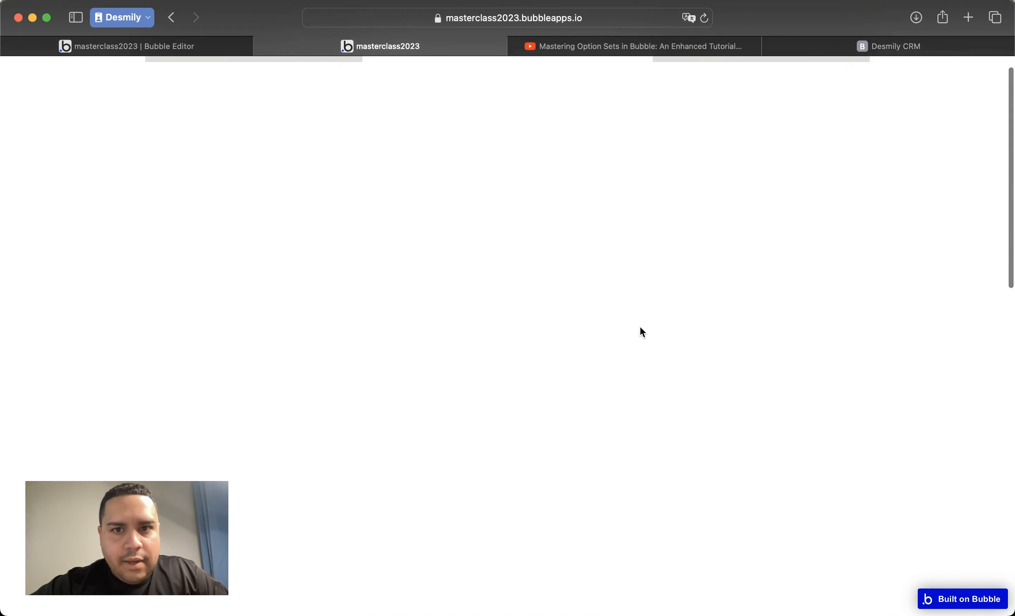
{"action": "left_click", "coordinate": [716, 77]}
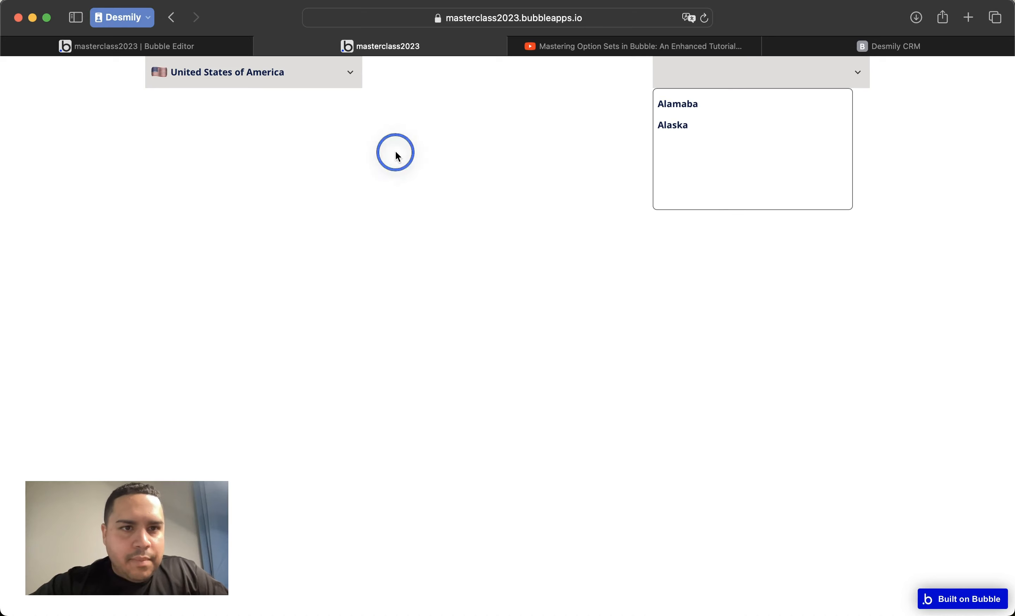
{"action": "left_click", "coordinate": [396, 152]}
Choose American Samoa, confirm its state list shows no states, and return to the editor
{"action": "left_click", "coordinate": [318, 72]}
{"action": "left_click", "coordinate": [249, 189]}
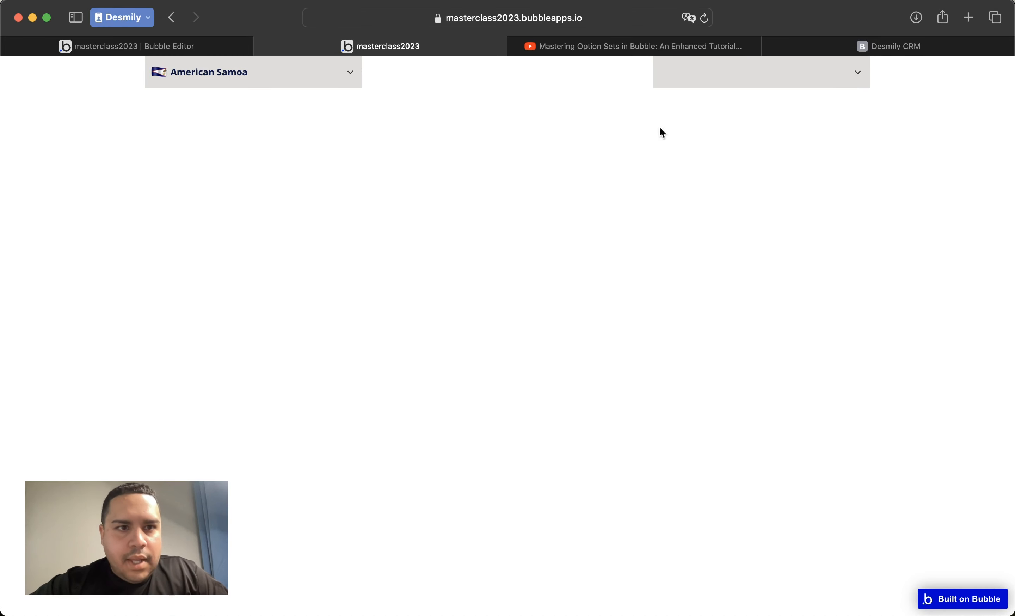
{"action": "left_click", "coordinate": [785, 76]}
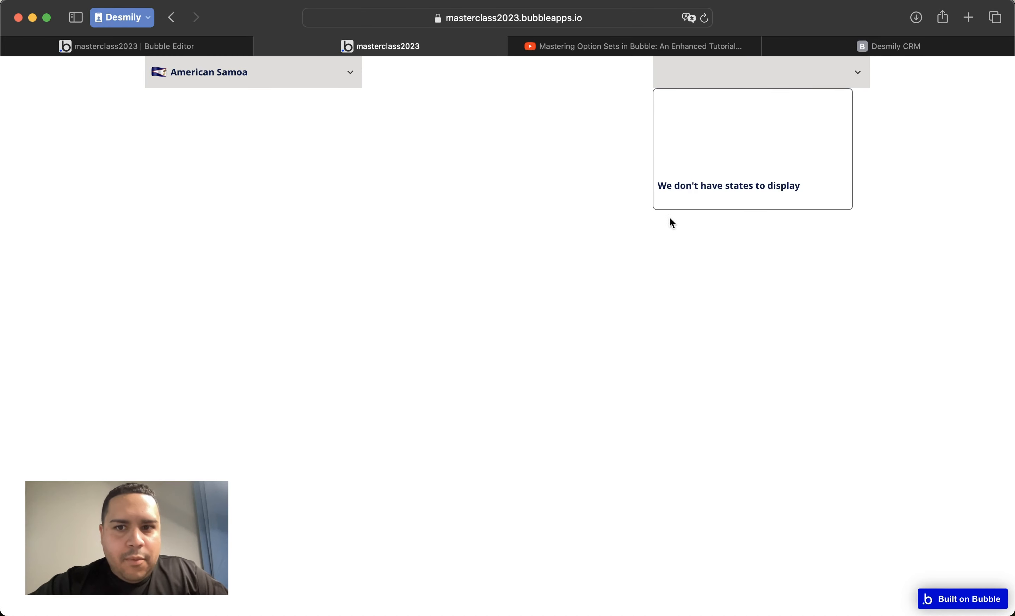
{"action": "left_click", "coordinate": [196, 42]}
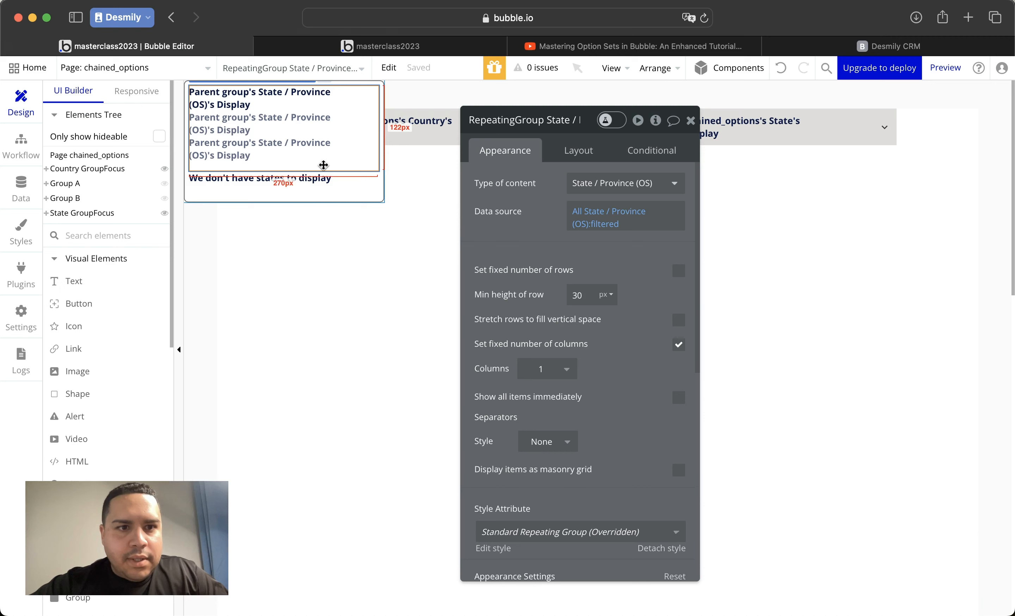
Copy the no-states text's condition onto the state repeating group and uncheck 'This element is visible'
{"action": "left_click", "coordinate": [311, 178]}
{"action": "left_click", "coordinate": [655, 160]}
{"action": "right_click", "coordinate": [491, 210]}
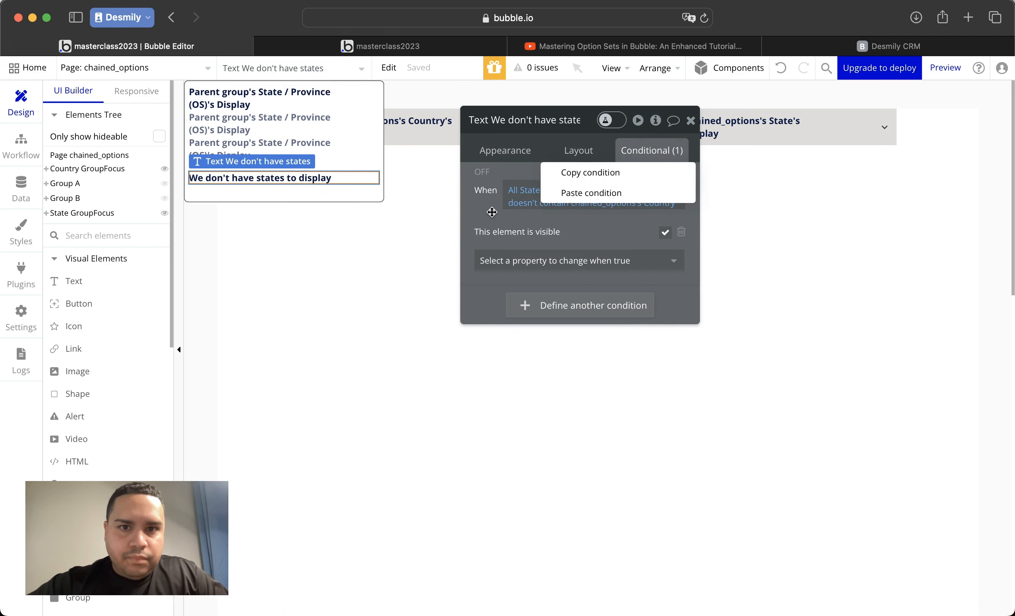
{"action": "left_click", "coordinate": [586, 177]}
{"action": "left_click", "coordinate": [307, 129]}
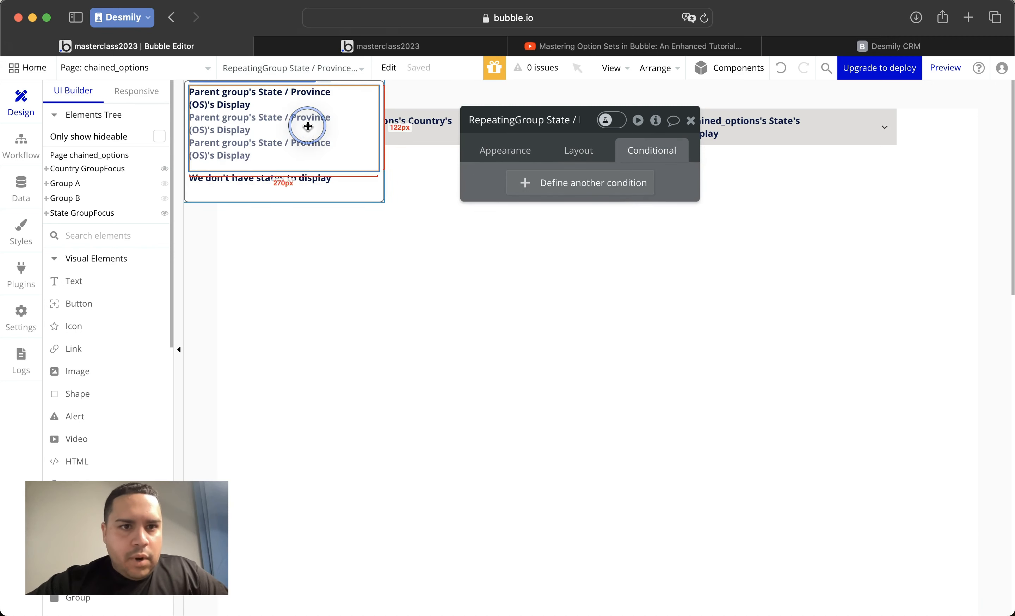
{"action": "right_click", "coordinate": [484, 182]}
{"action": "left_click", "coordinate": [582, 143]}
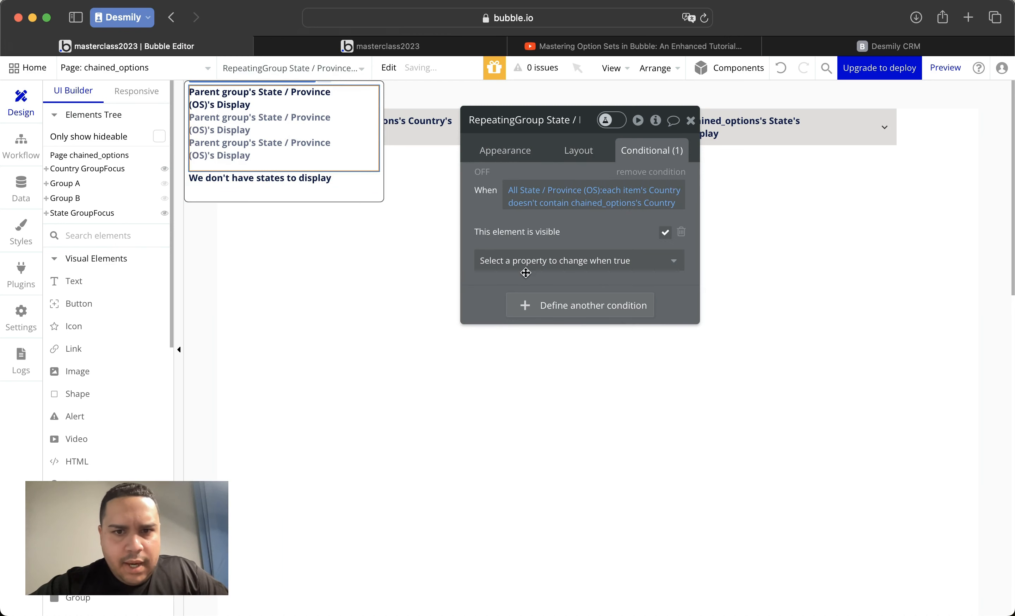
{"action": "left_click", "coordinate": [665, 232]}
{"action": "left_click", "coordinate": [691, 120]}
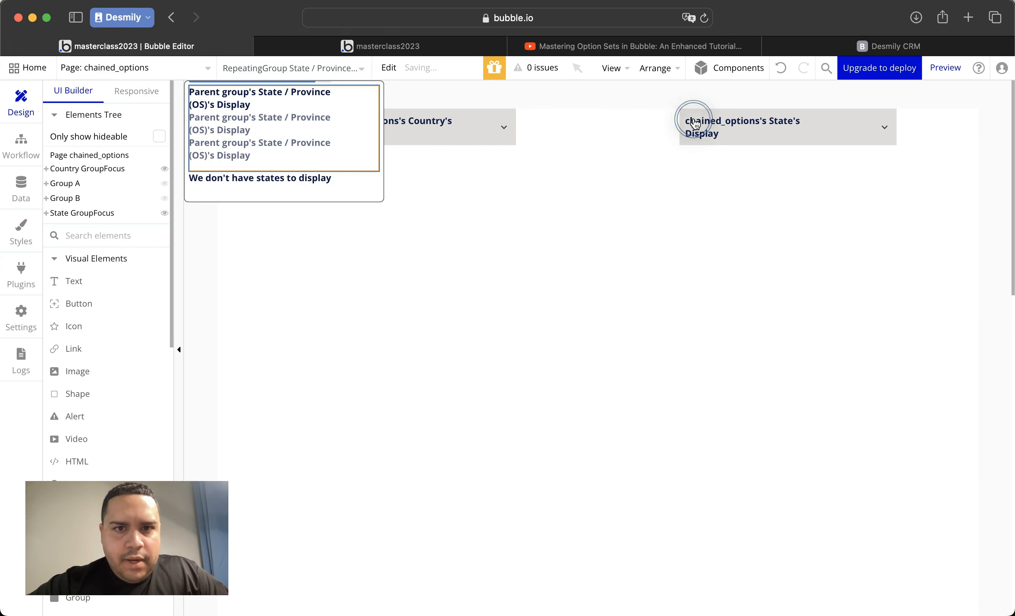
Reload the preview and confirm Algeria shows only the no-states message
{"action": "left_click", "coordinate": [408, 50]}
{"action": "key", "text": "super+r"}
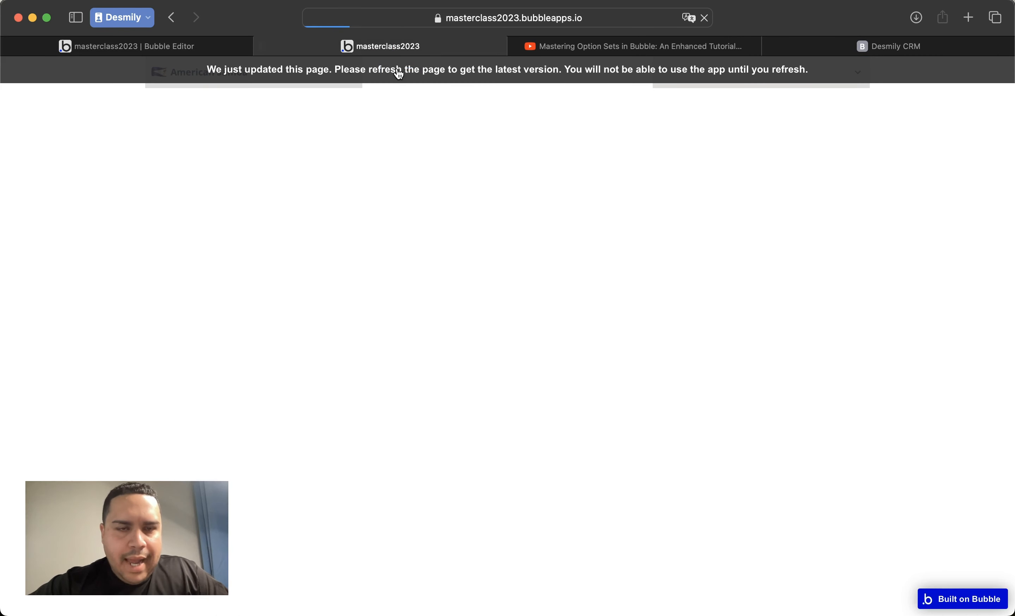
{"action": "left_click", "coordinate": [307, 75]}
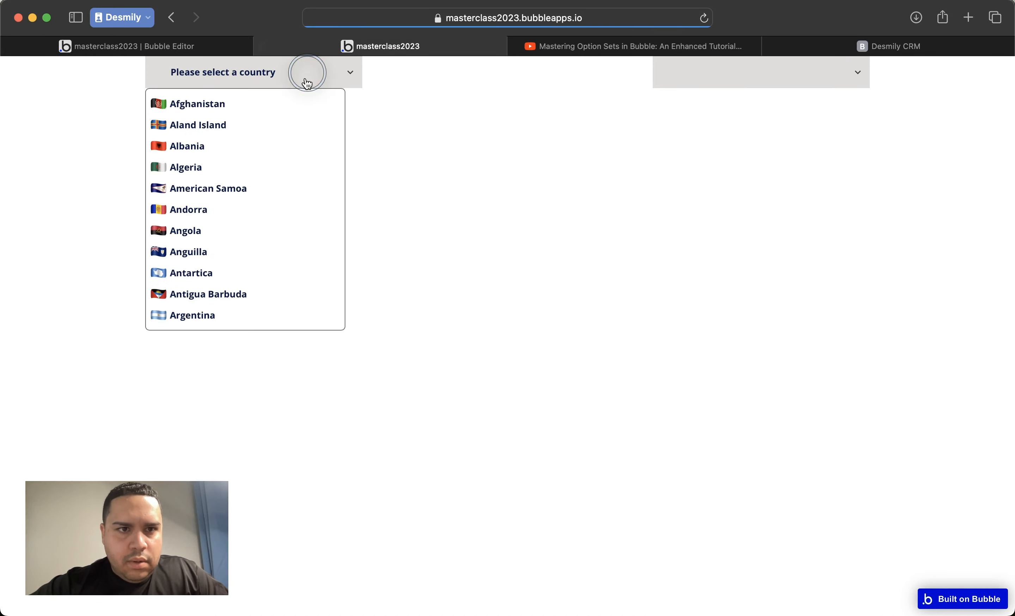
{"action": "left_click", "coordinate": [243, 166]}
{"action": "left_click", "coordinate": [748, 85]}
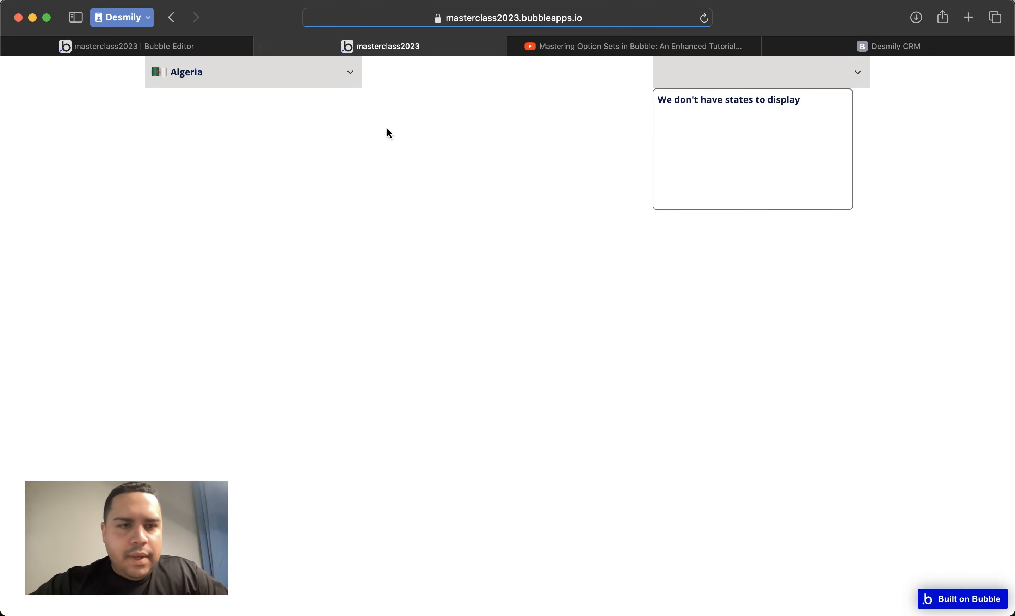
Choose United States of America, pick Alaska from its states, then view the tutorial video's comments
{"action": "left_click", "coordinate": [278, 83]}
{"action": "scroll", "coordinate": [325, 317], "scroll_direction": "down", "scroll_amount": 15}
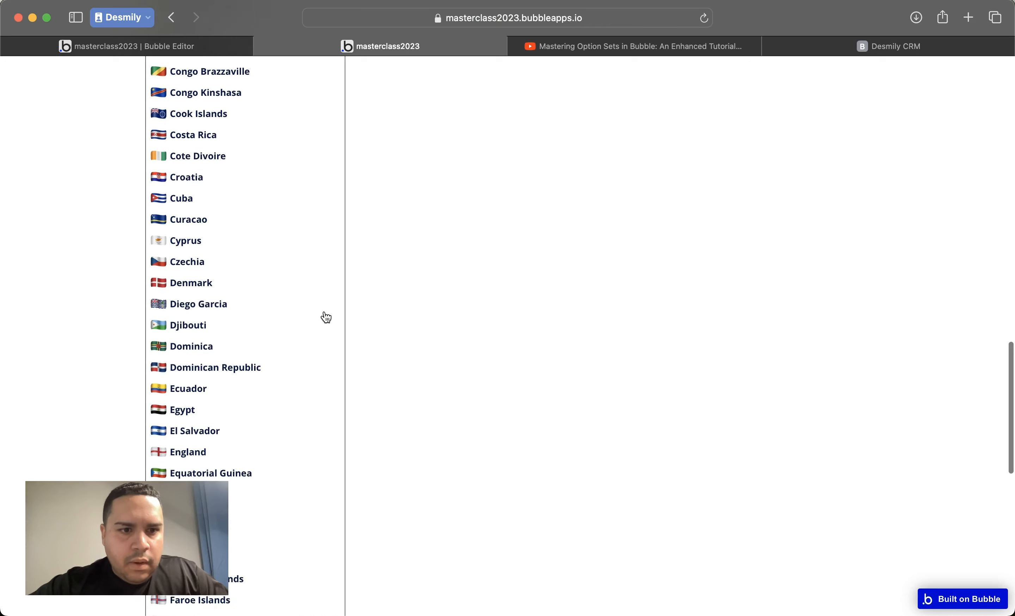
{"action": "scroll", "coordinate": [326, 318], "scroll_direction": "down", "scroll_amount": 15}
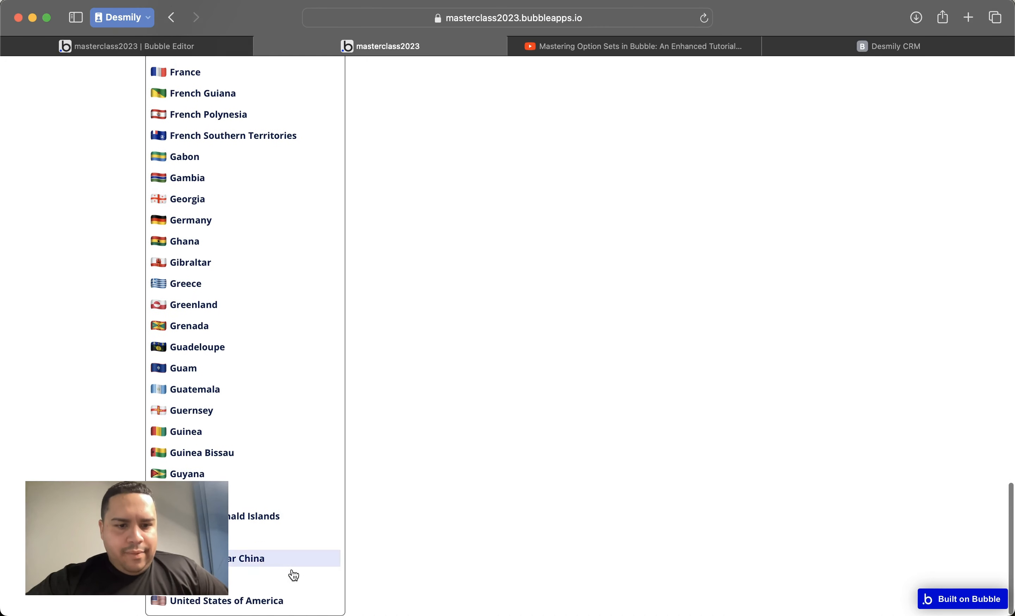
{"action": "left_click", "coordinate": [292, 602]}
{"action": "scroll", "coordinate": [732, 254], "scroll_direction": "up", "scroll_amount": 10}
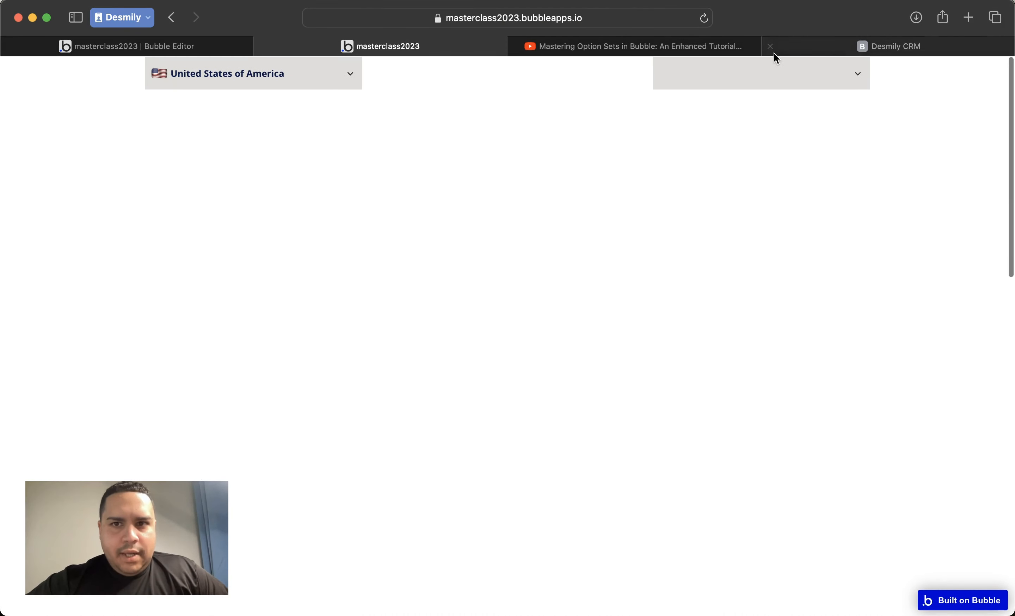
{"action": "left_click", "coordinate": [743, 74]}
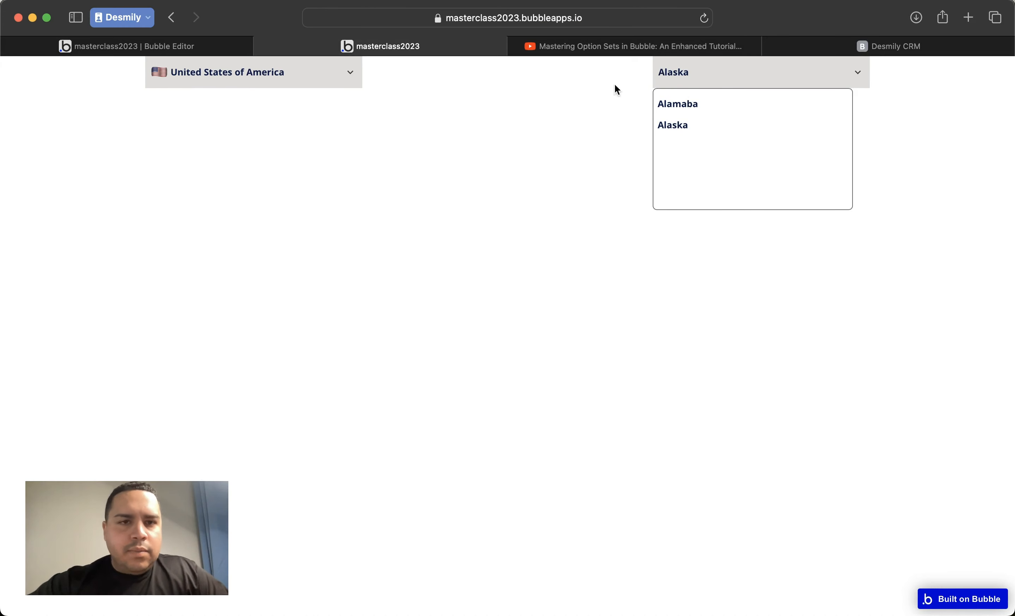
{"action": "left_click", "coordinate": [204, 47]}
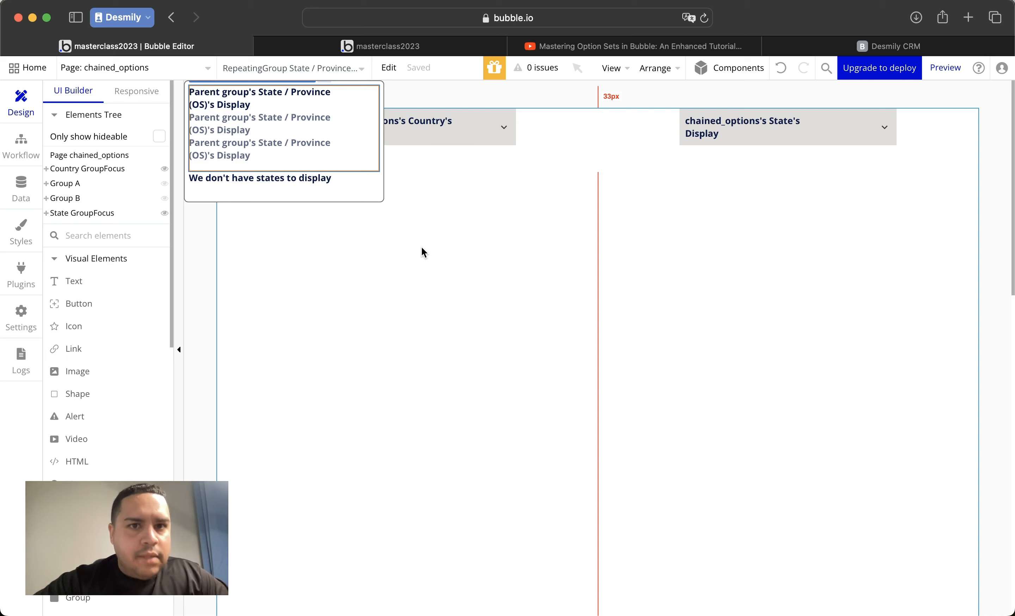
{"action": "left_click", "coordinate": [592, 47]}
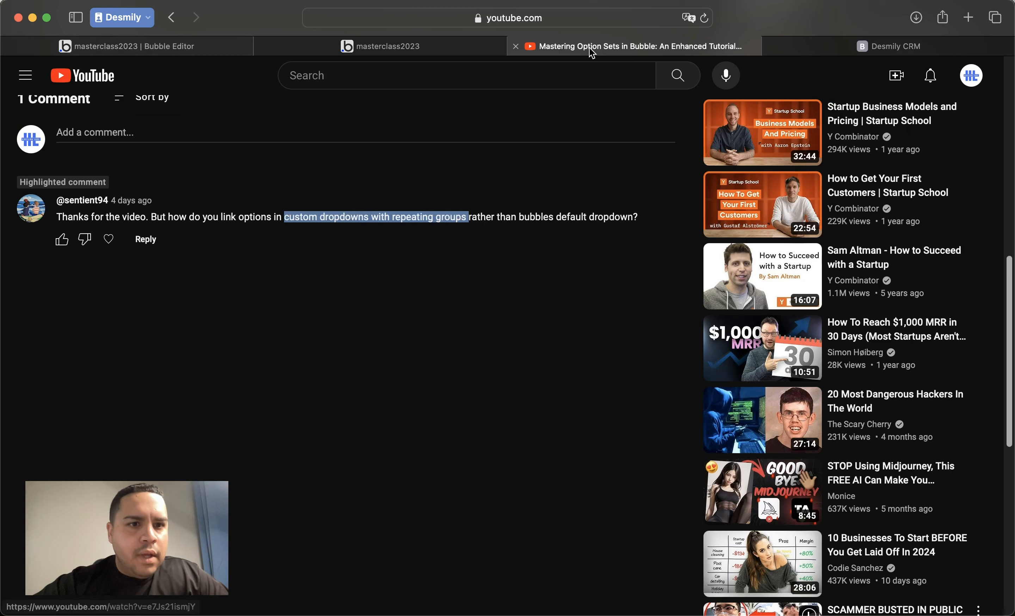